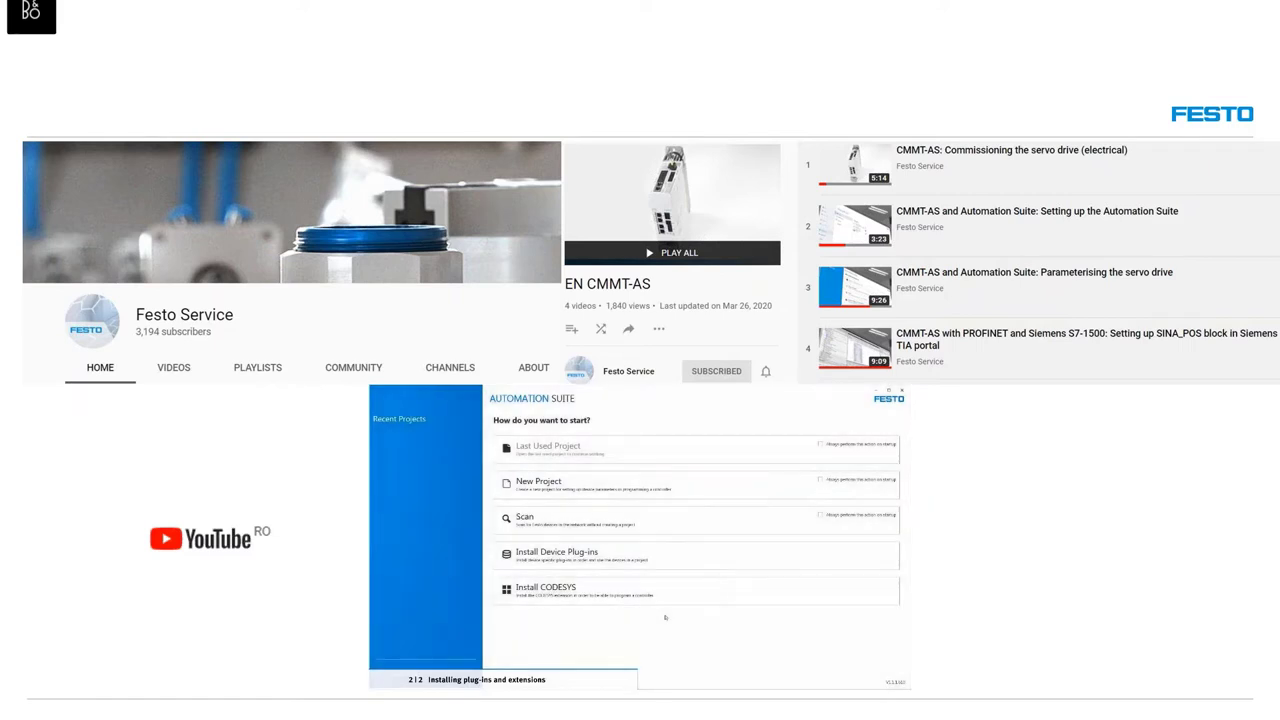
Advance the presentation to the Live Demo slide and switch to Festo Automation Suite
mouse_move(552, 581)
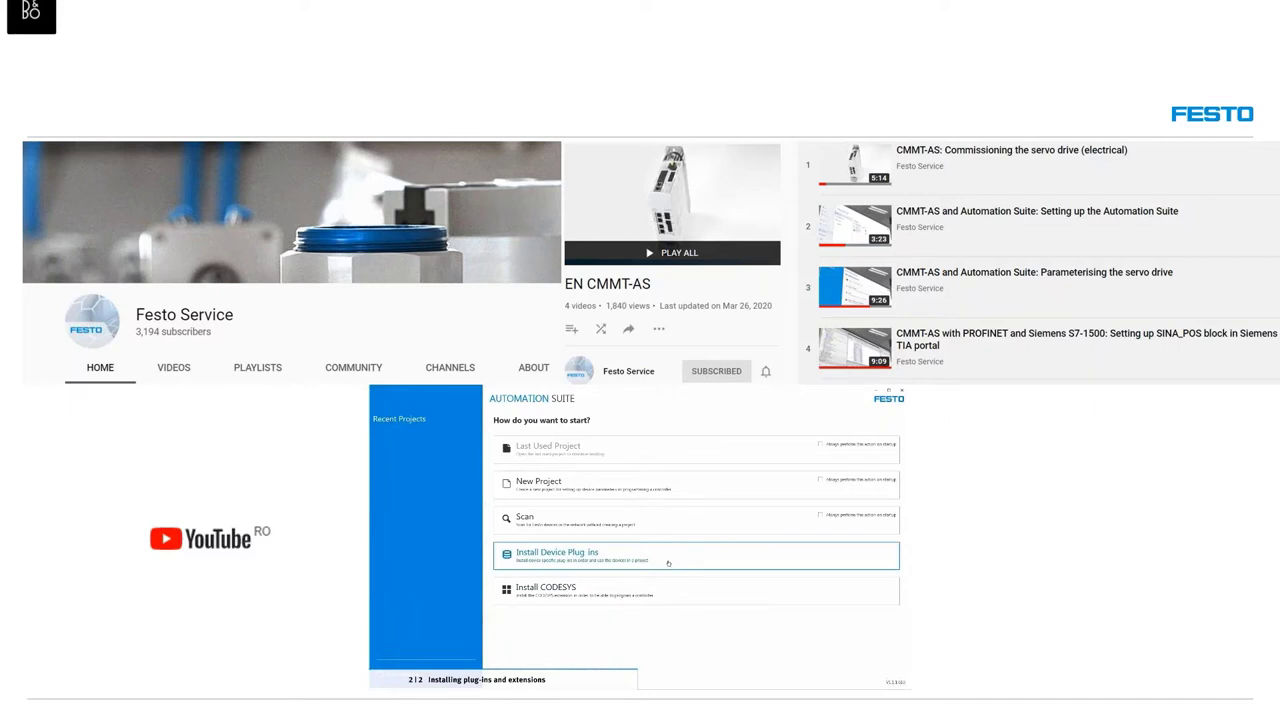
key("Right")
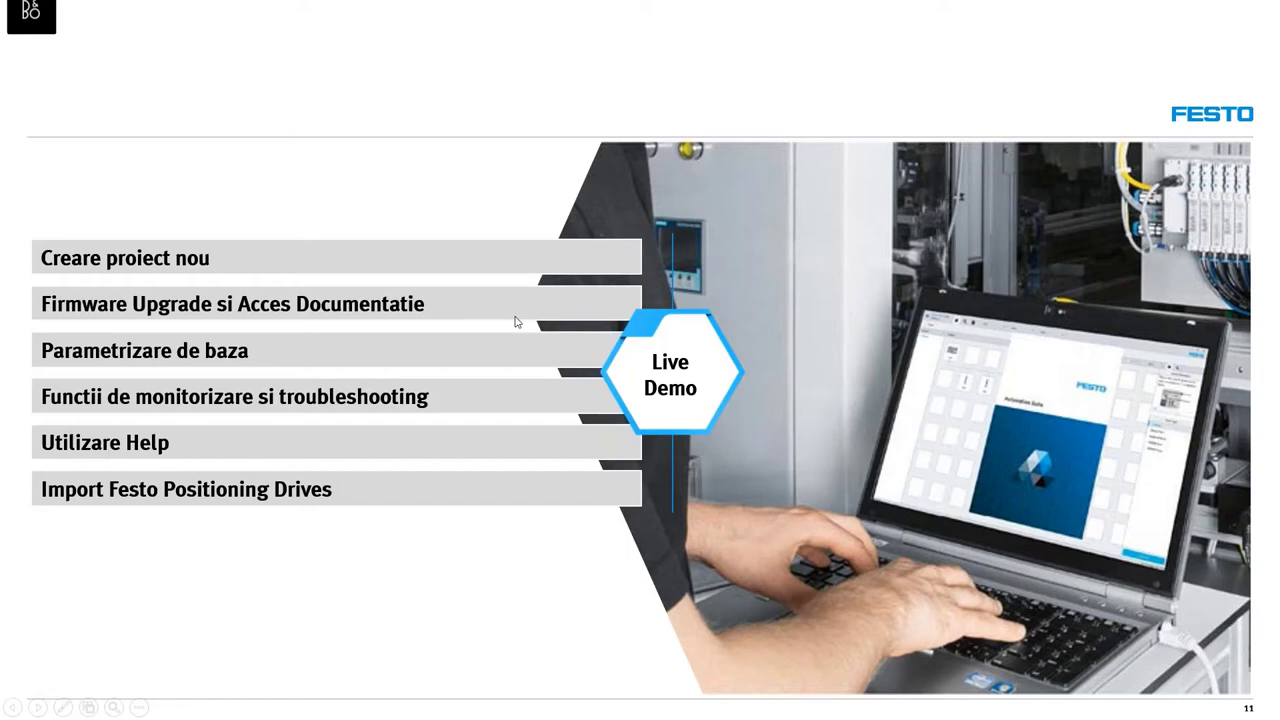
key("alt+Tab")
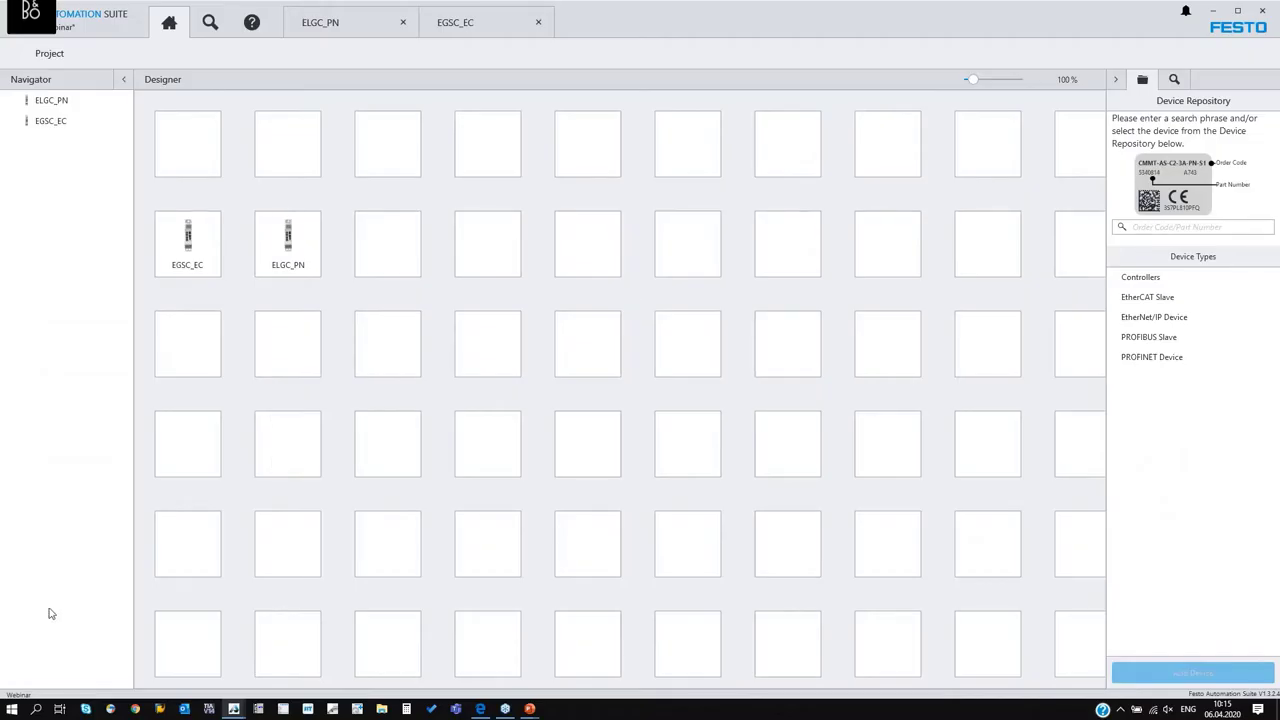
View the Webinar project's information and the software's About page, and return to the project
mouse_move(18, 12)
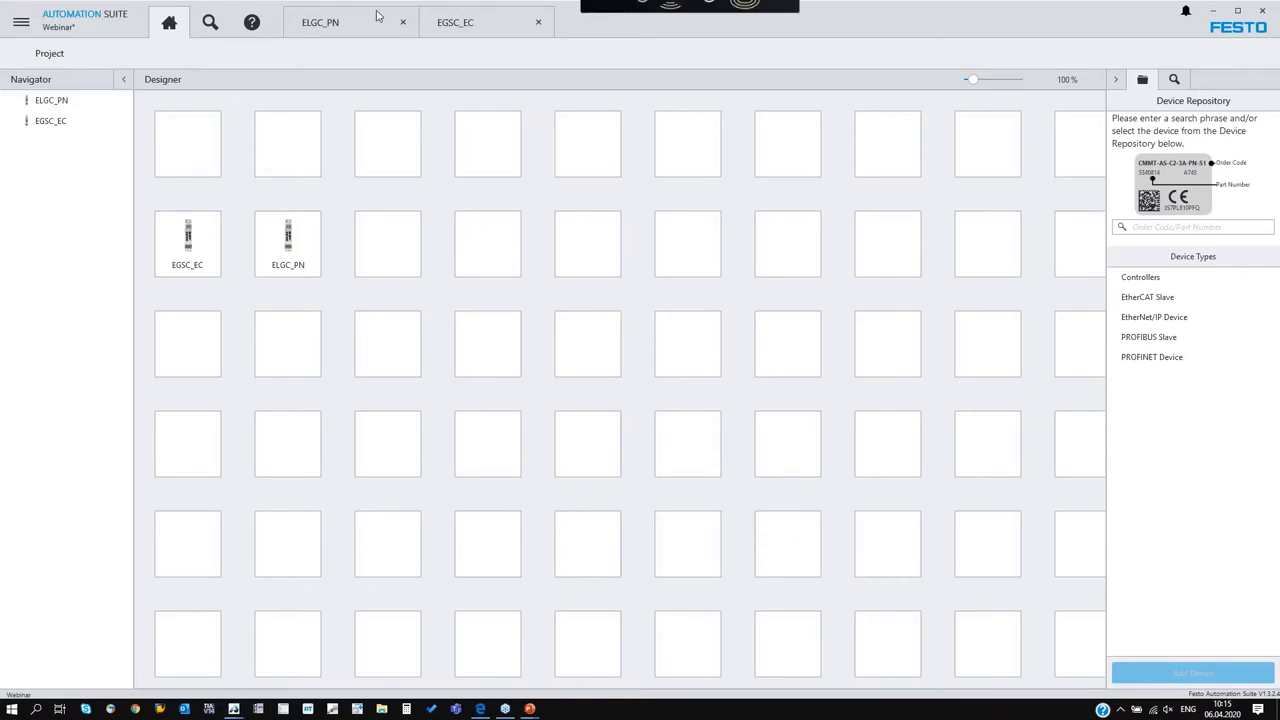
left_click(21, 21)
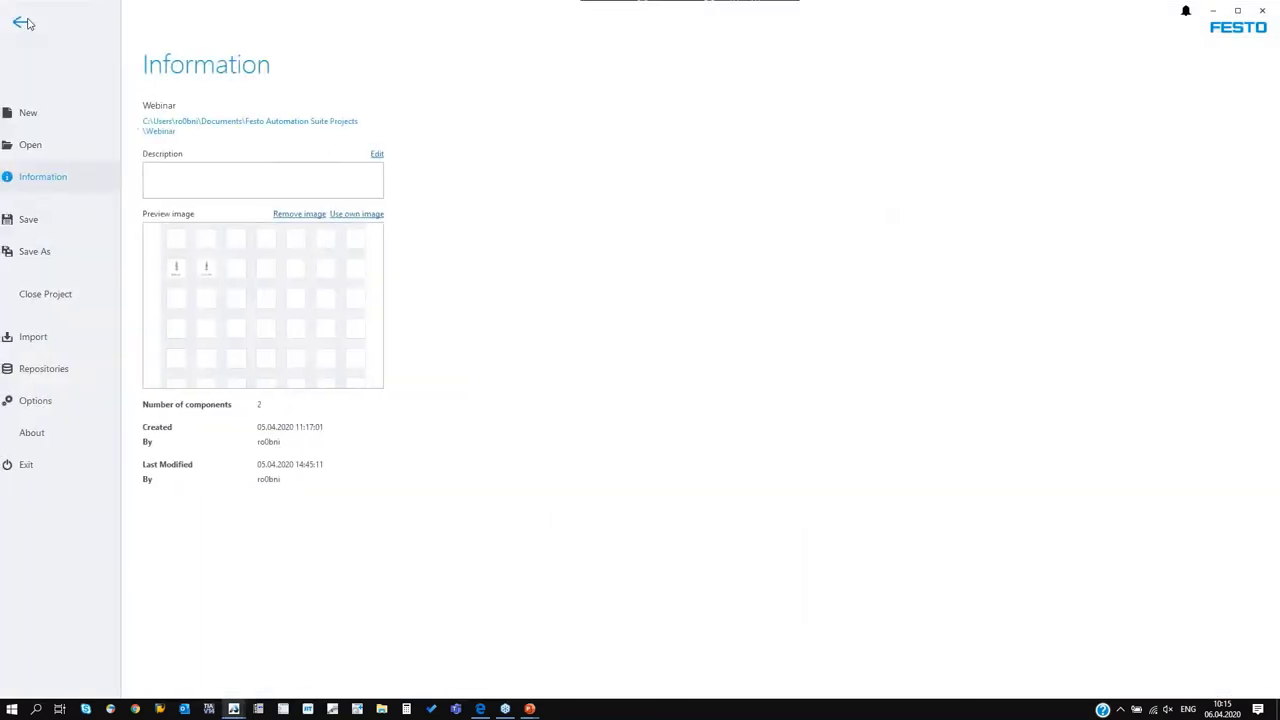
left_click(82, 438)
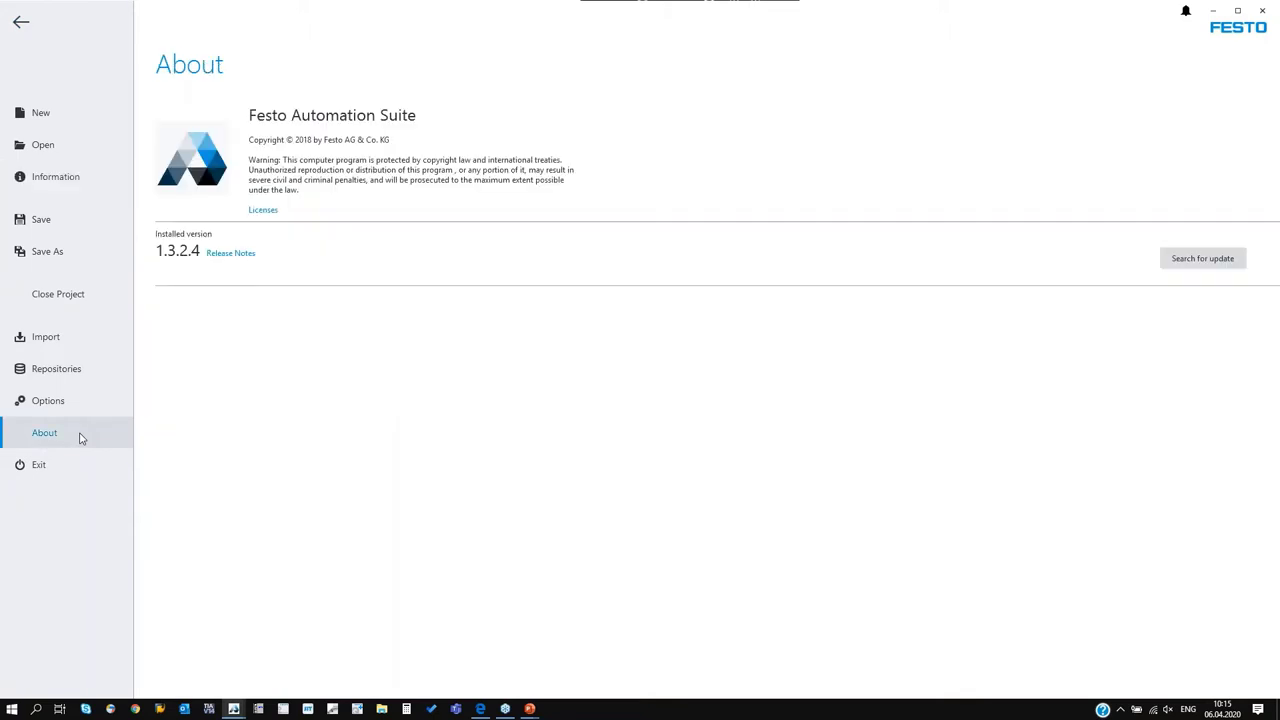
left_click(38, 114)
left_click(20, 22)
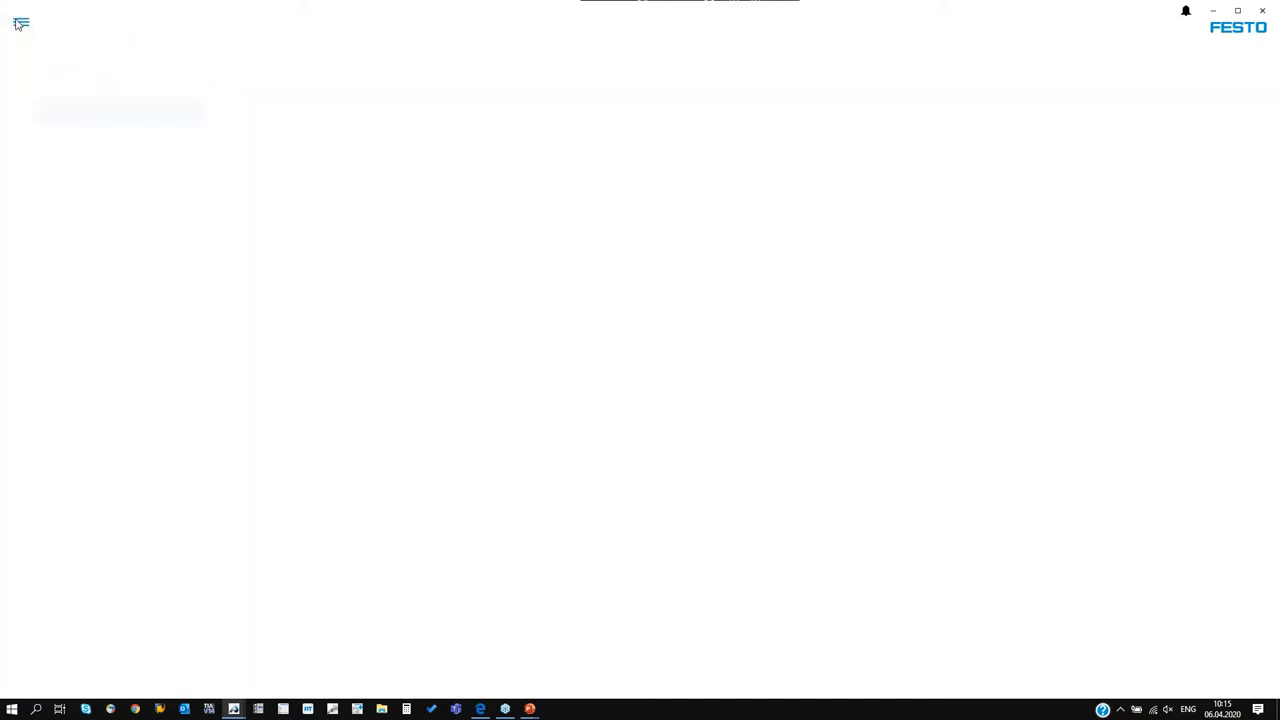
Save the Webinar project and start a new empty project
left_click(20, 22)
left_click(52, 227)
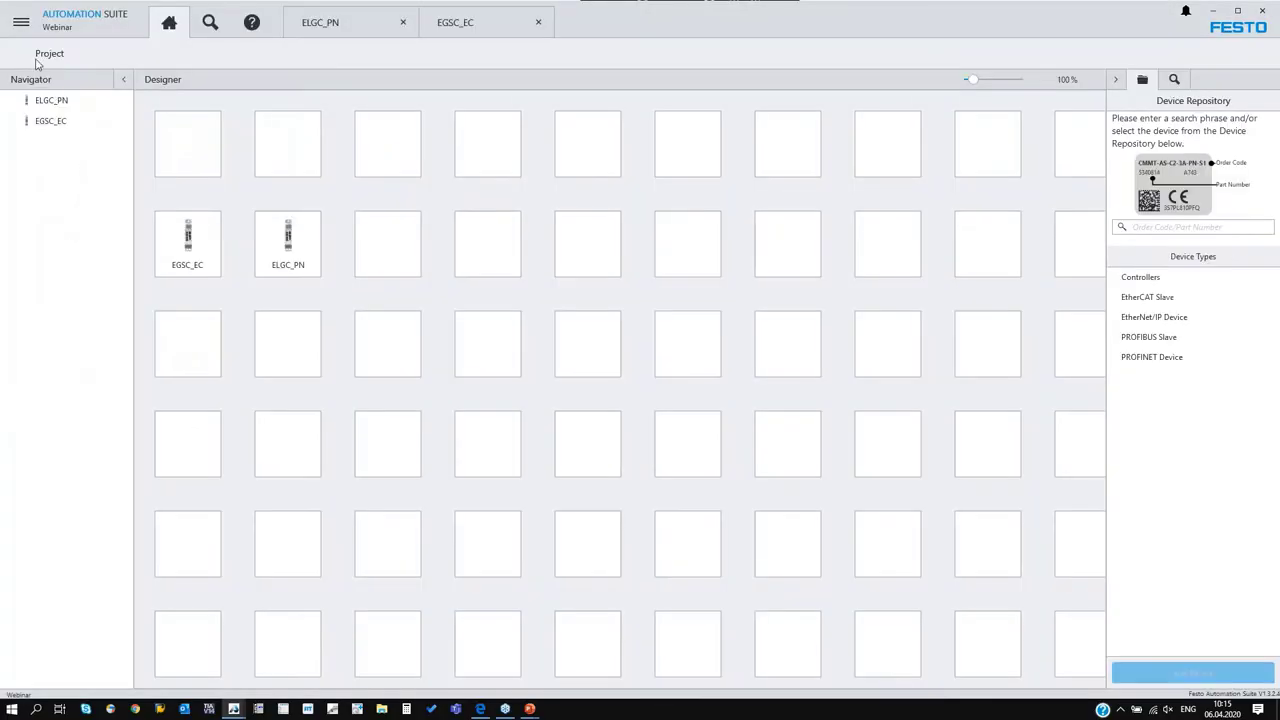
left_click(20, 22)
left_click(40, 114)
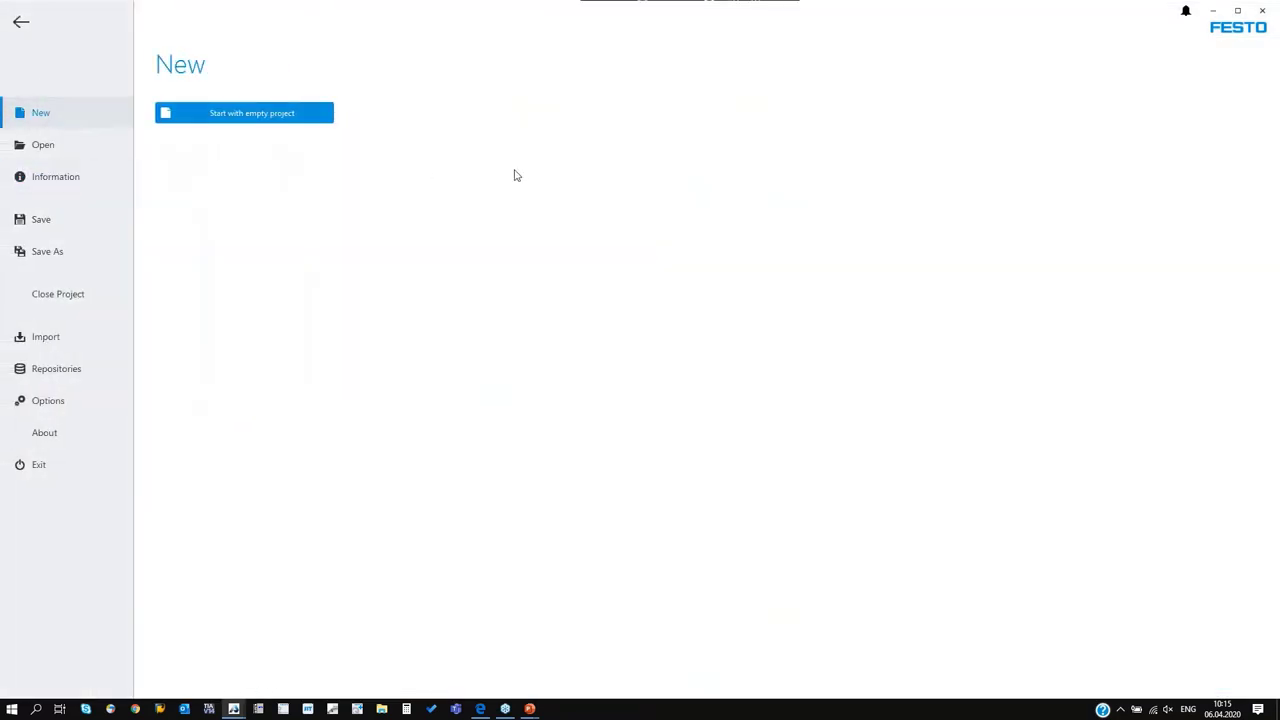
left_click(237, 113)
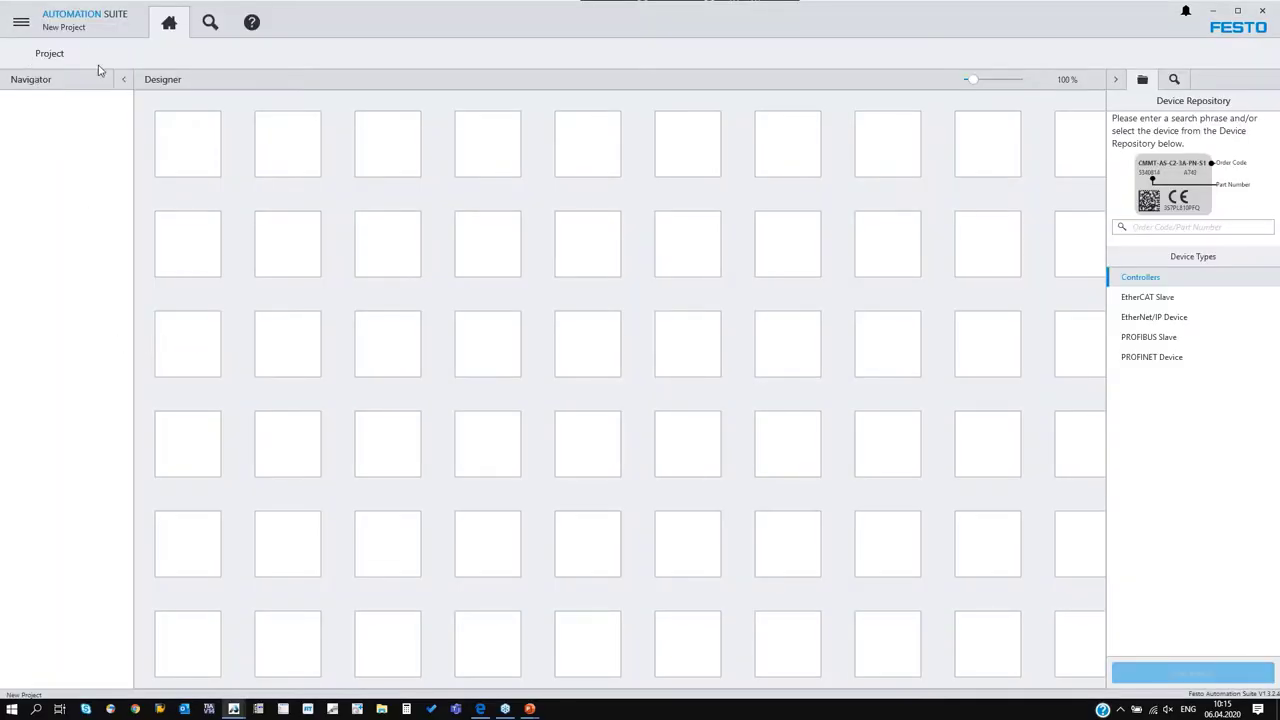
Examine the device-adding options for the first Designer cell, including the device types and the Controllers list
left_click(21, 22)
left_click(455, 203)
left_click(195, 157)
left_click(80, 282)
left_click(182, 160)
left_click(270, 251)
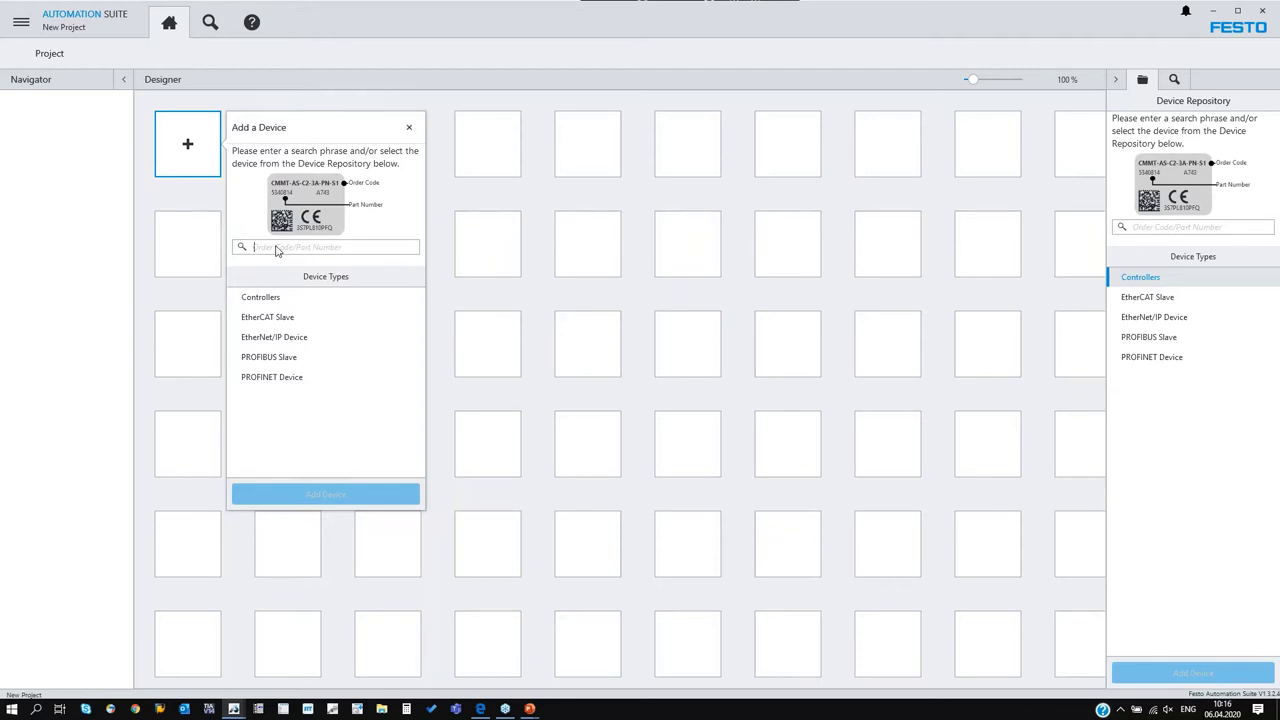
left_click(286, 297)
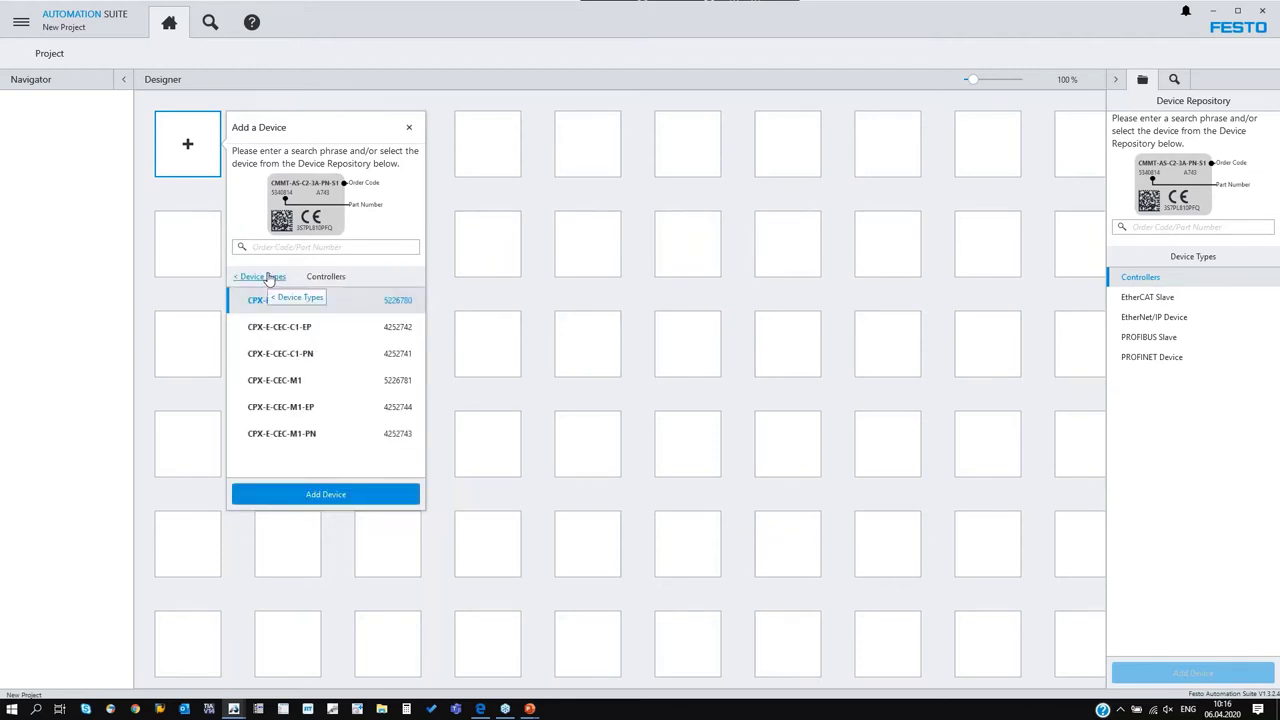
left_click(268, 278)
left_click(111, 284)
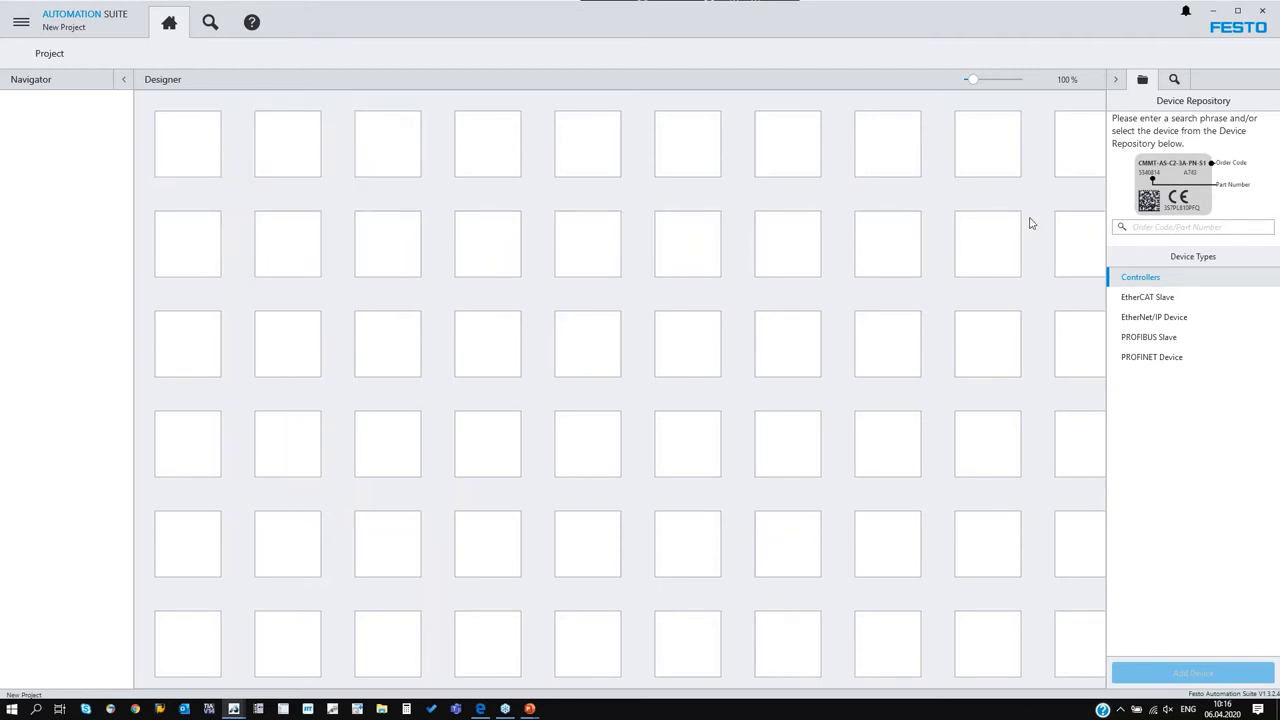
left_click(197, 158)
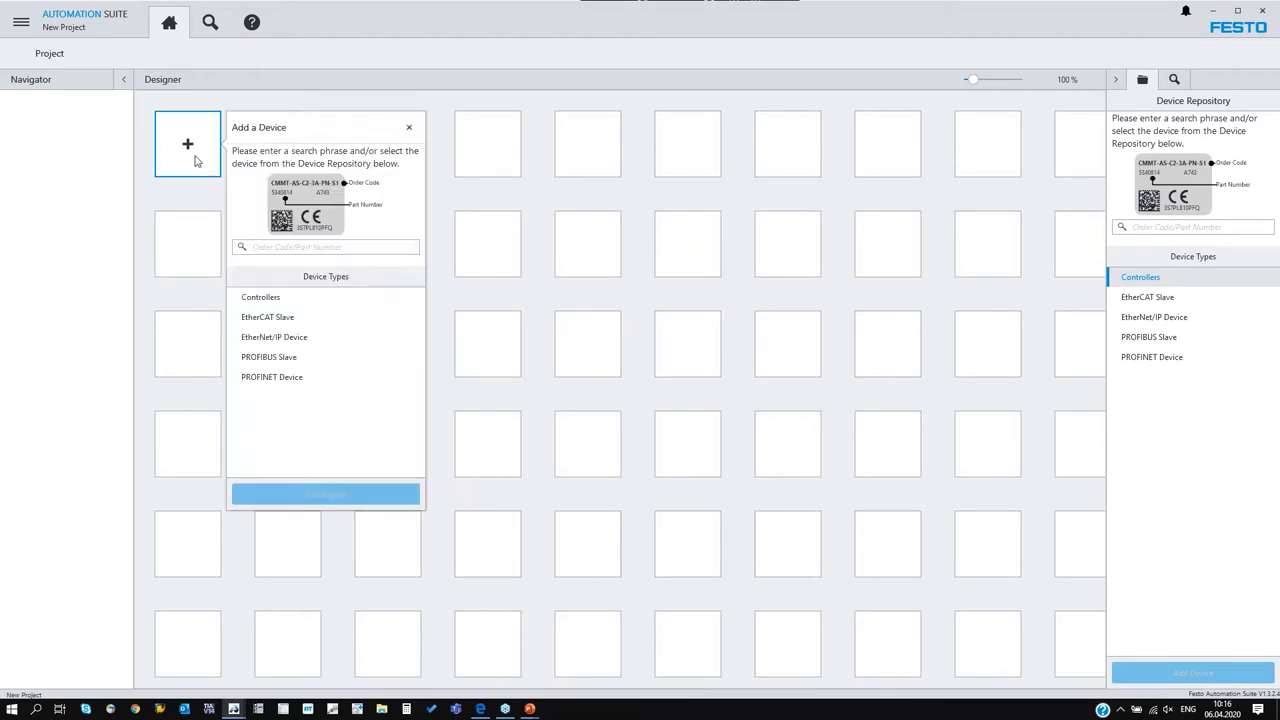
Compare the Device Repository with the available devices in the Device scan
left_click(1186, 236)
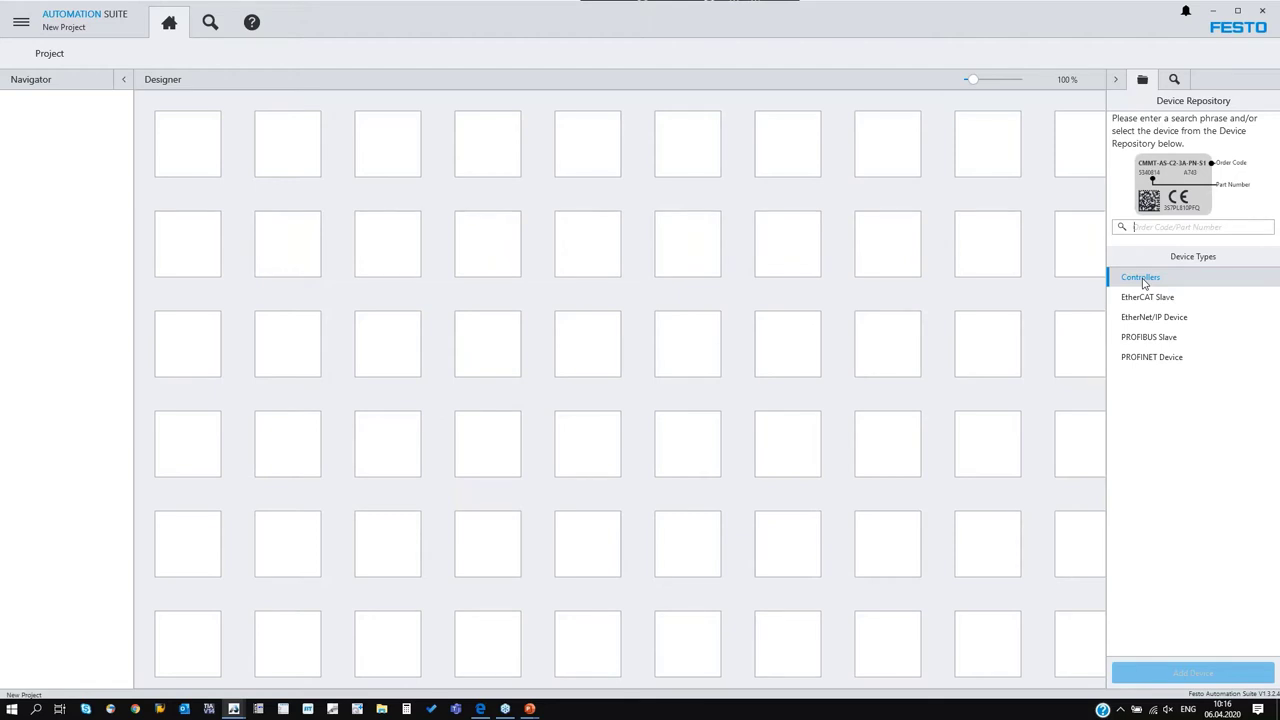
left_click(1174, 80)
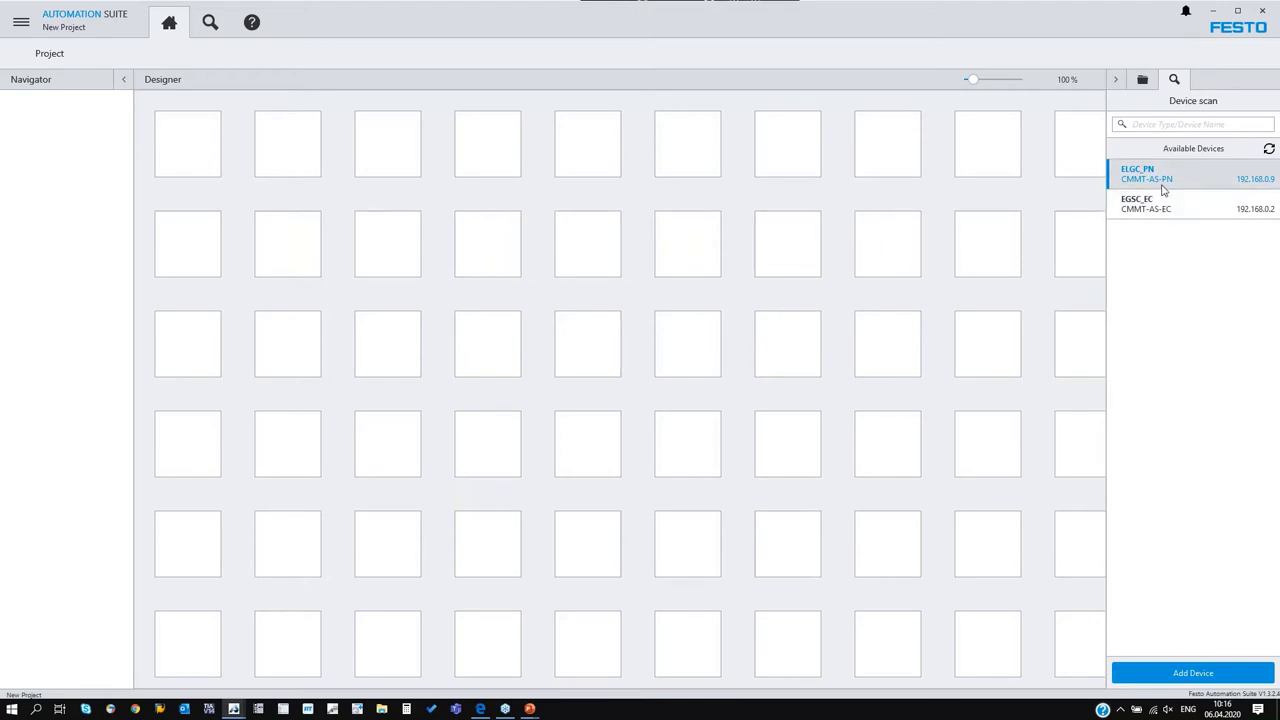
left_click(1142, 79)
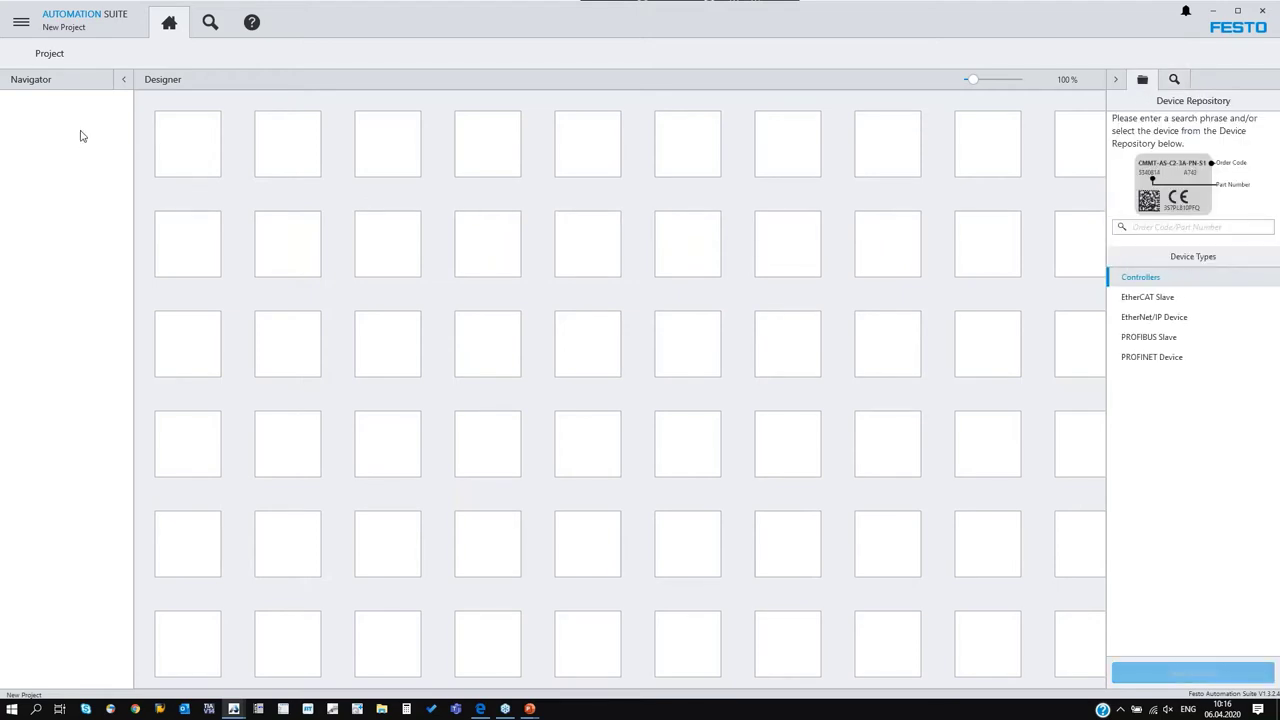
Check the plug-in repository for updates and view the details of the CMMT-AS, CMMT-ST and CPX plug-ins
left_click(21, 22)
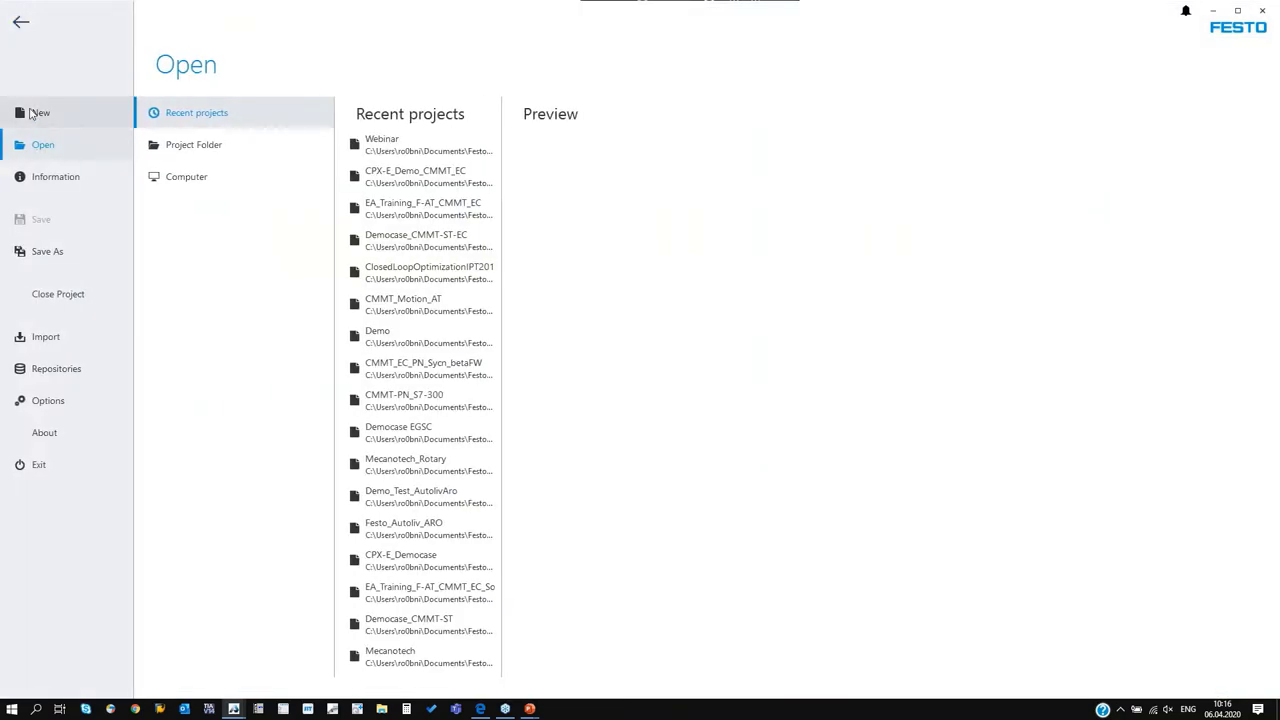
left_click(21, 22)
left_click(21, 22)
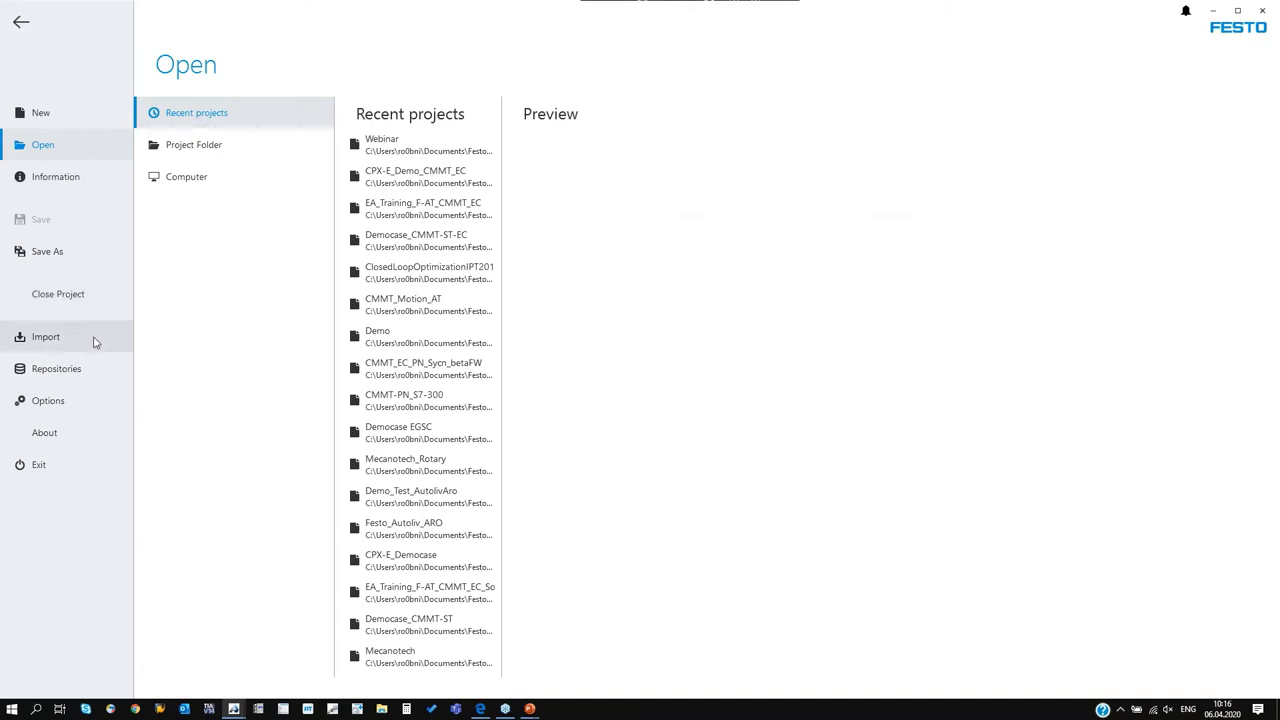
left_click(96, 367)
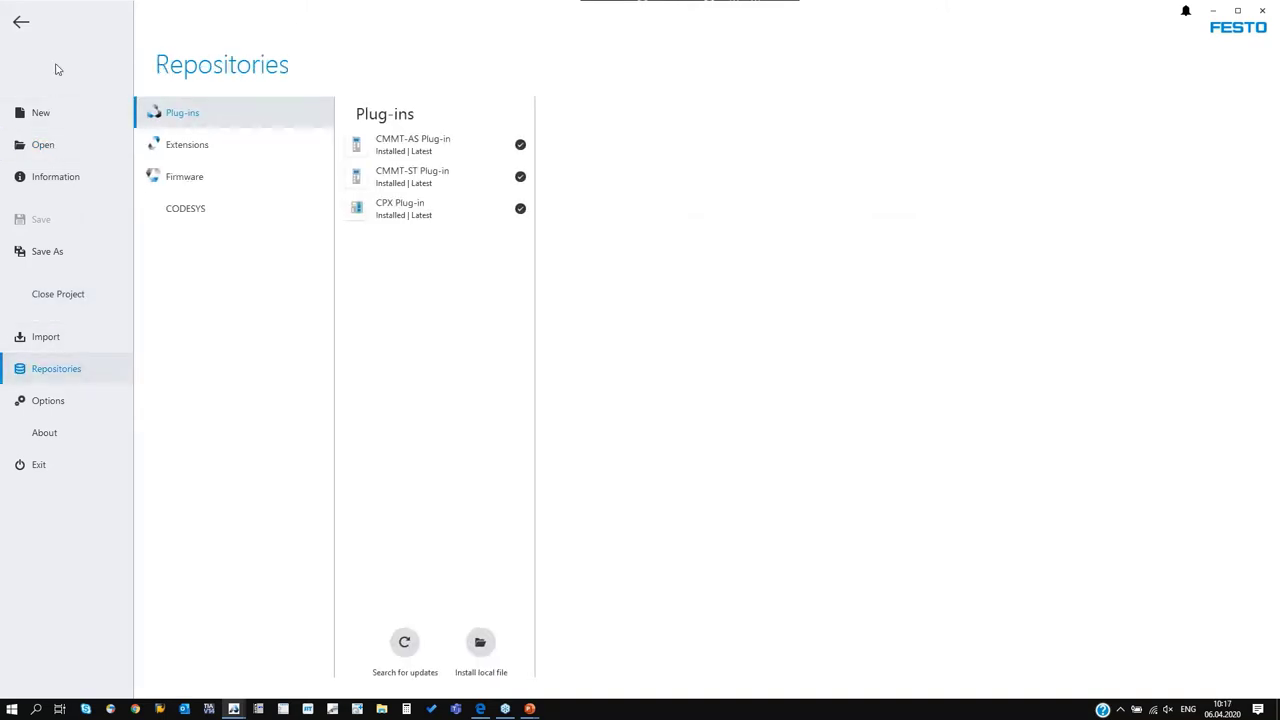
left_click(410, 648)
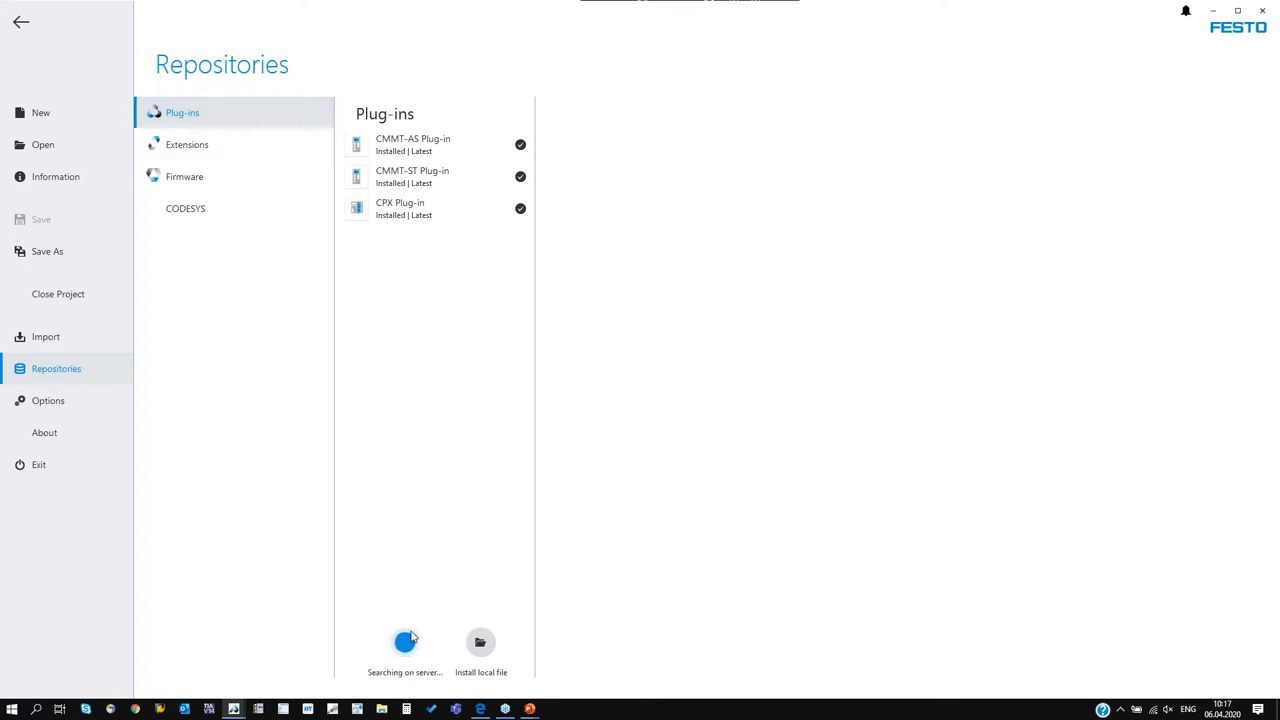
left_click(425, 158)
left_click(441, 187)
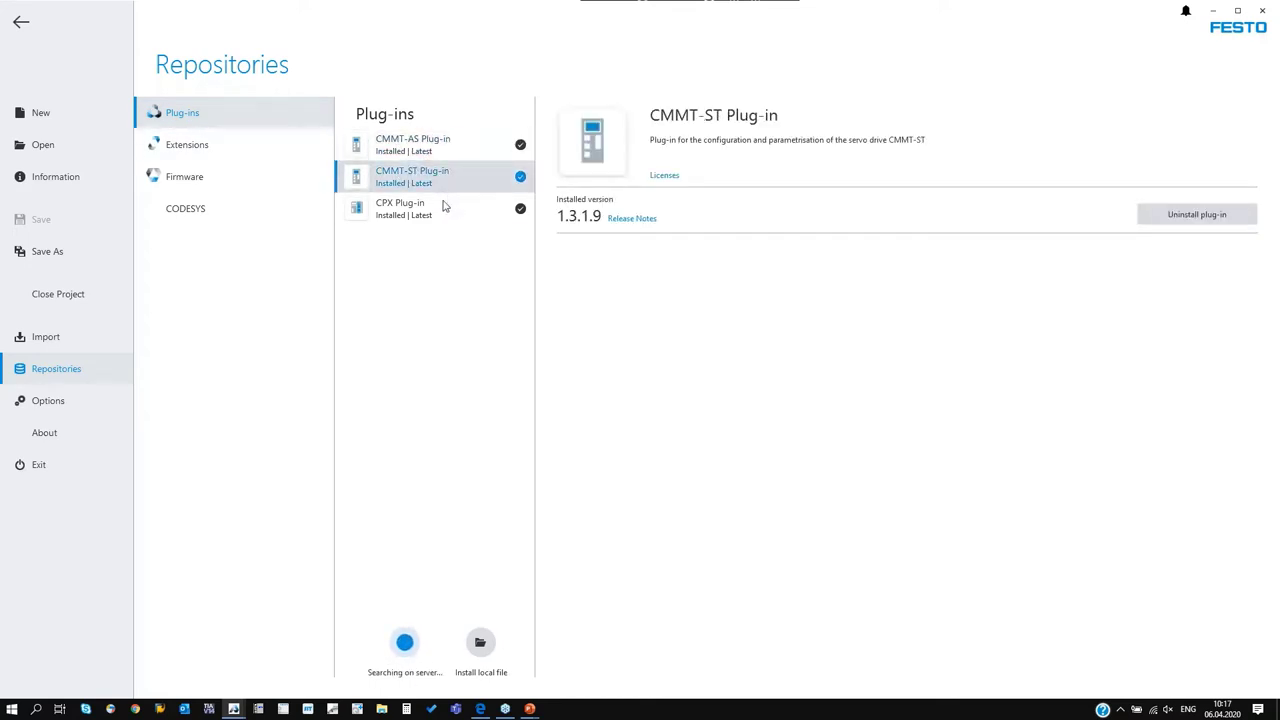
left_click(443, 208)
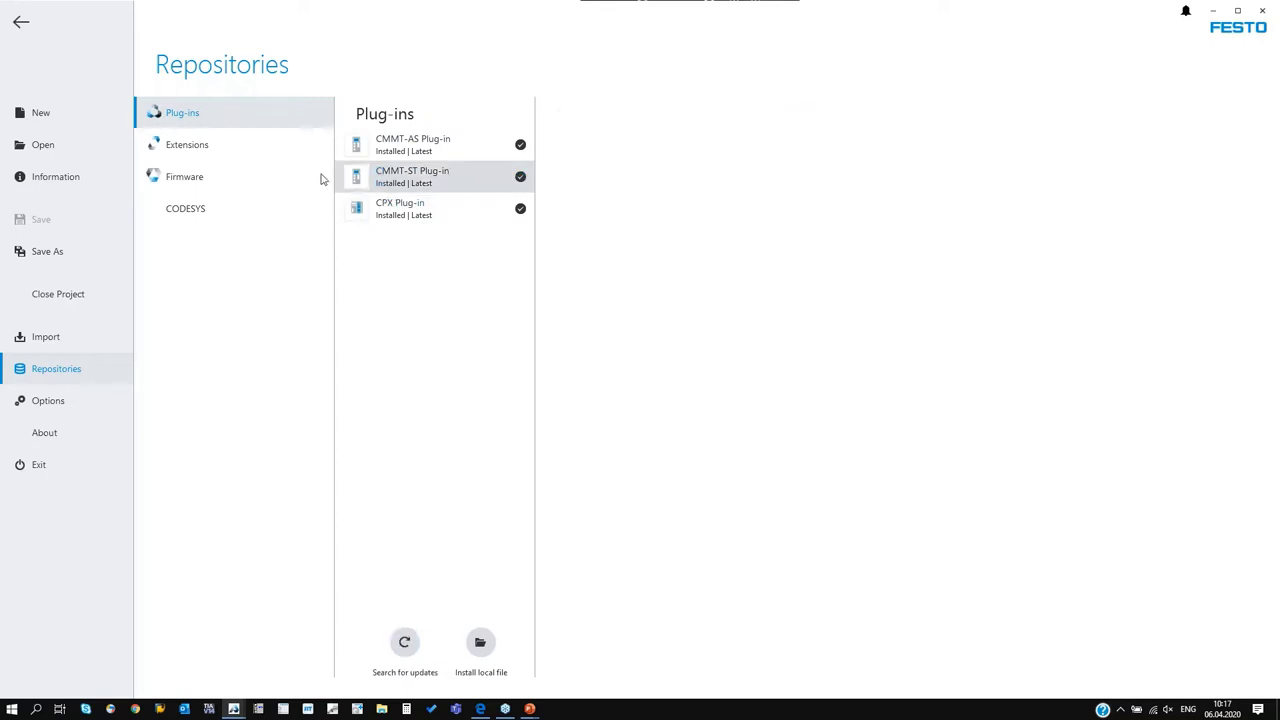
Examine the Extensions repository and the CMMT-AS entry in the Firmware repository, and return to the project
left_click(263, 155)
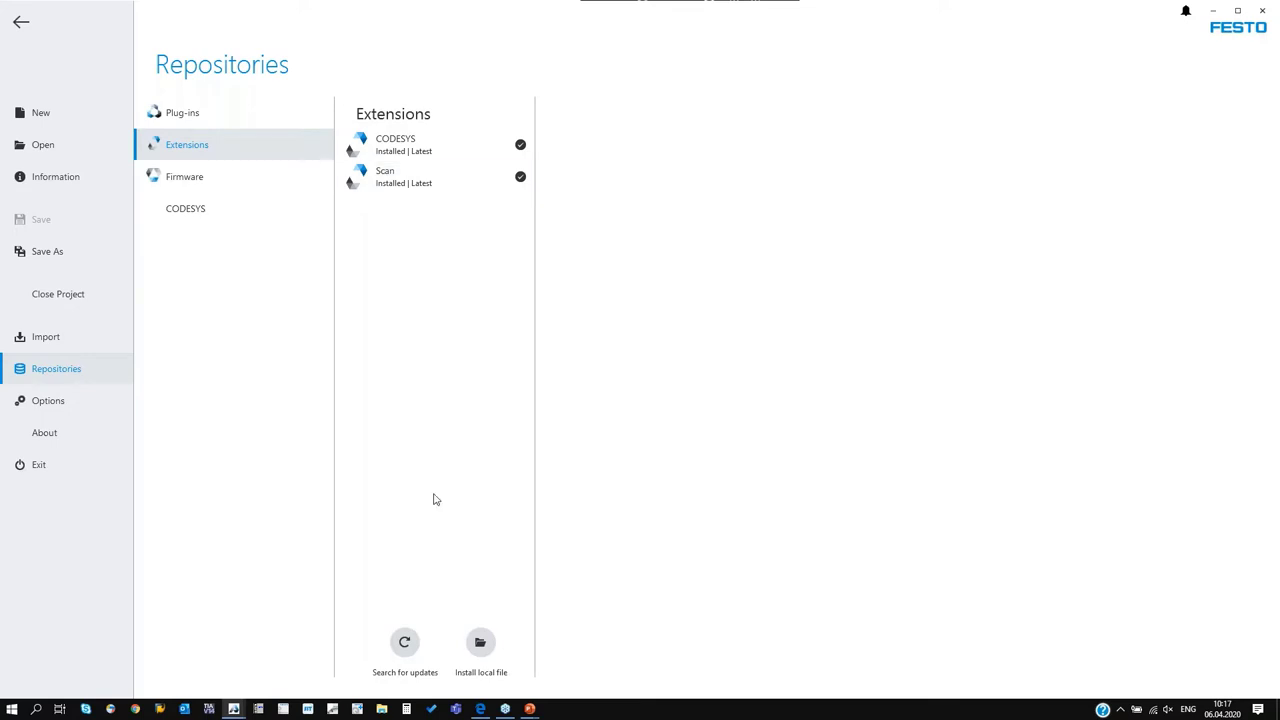
left_click(289, 191)
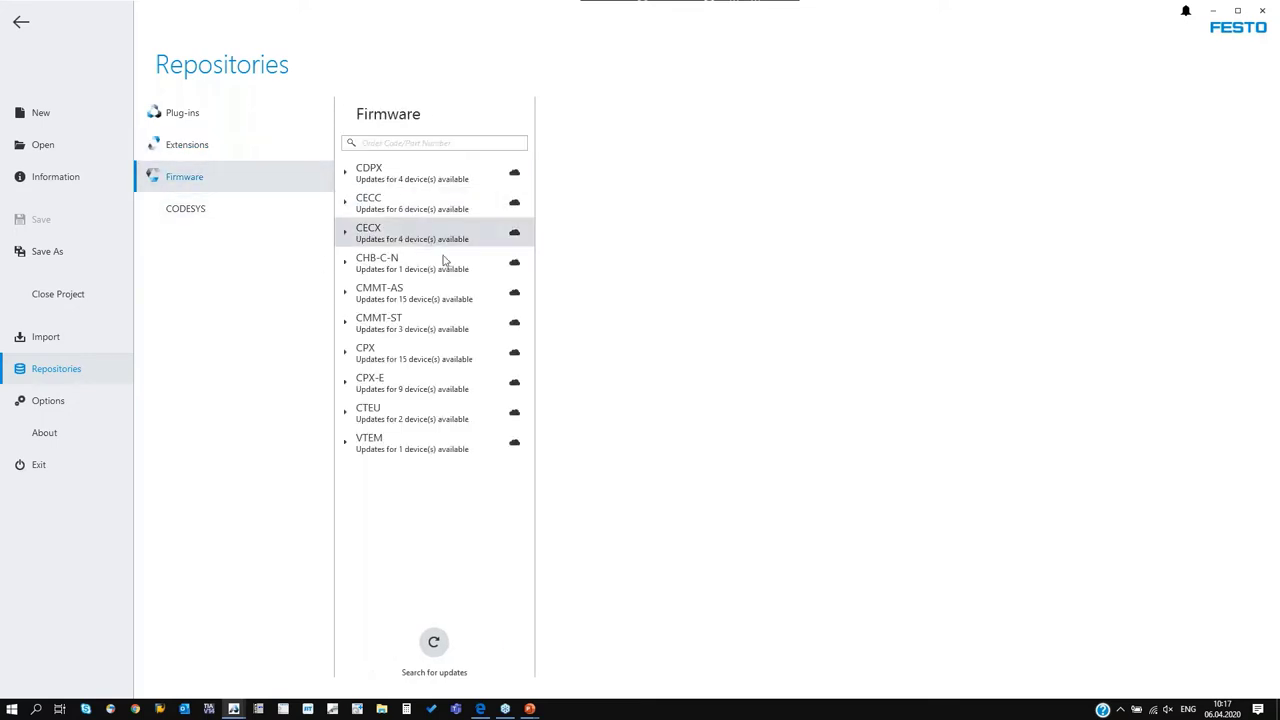
left_click(399, 291)
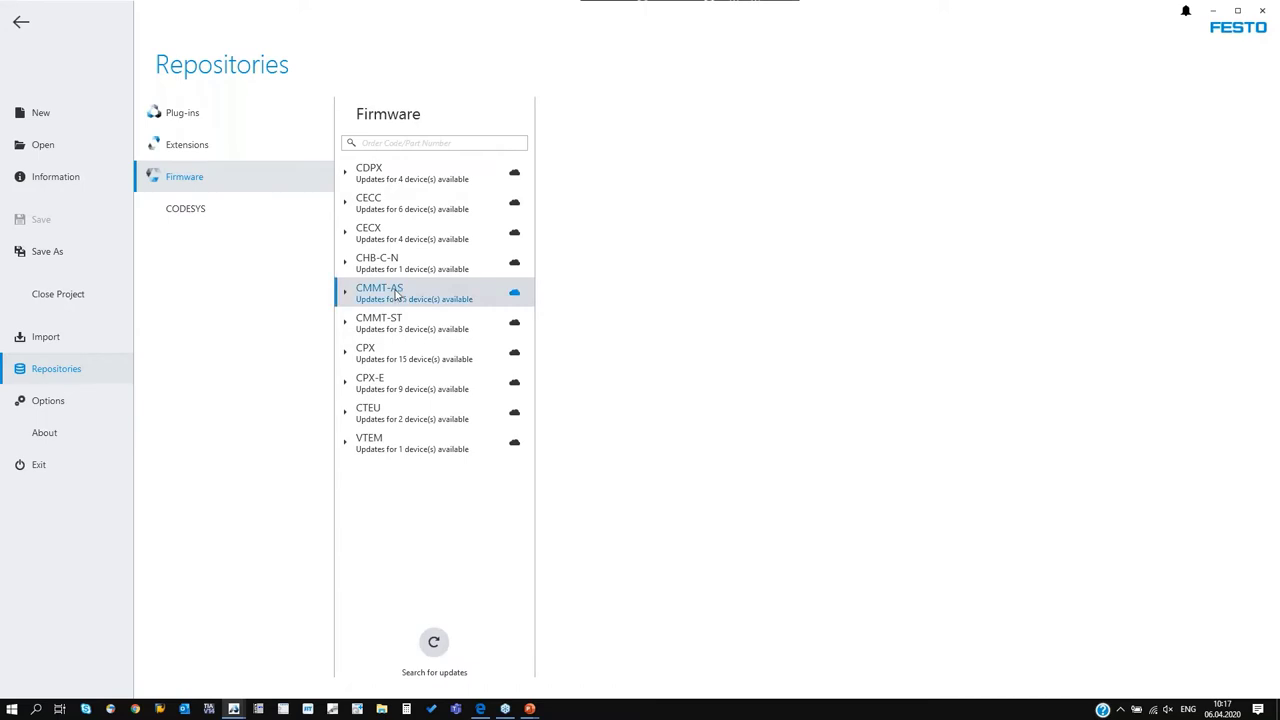
left_click(345, 295)
left_click(345, 293)
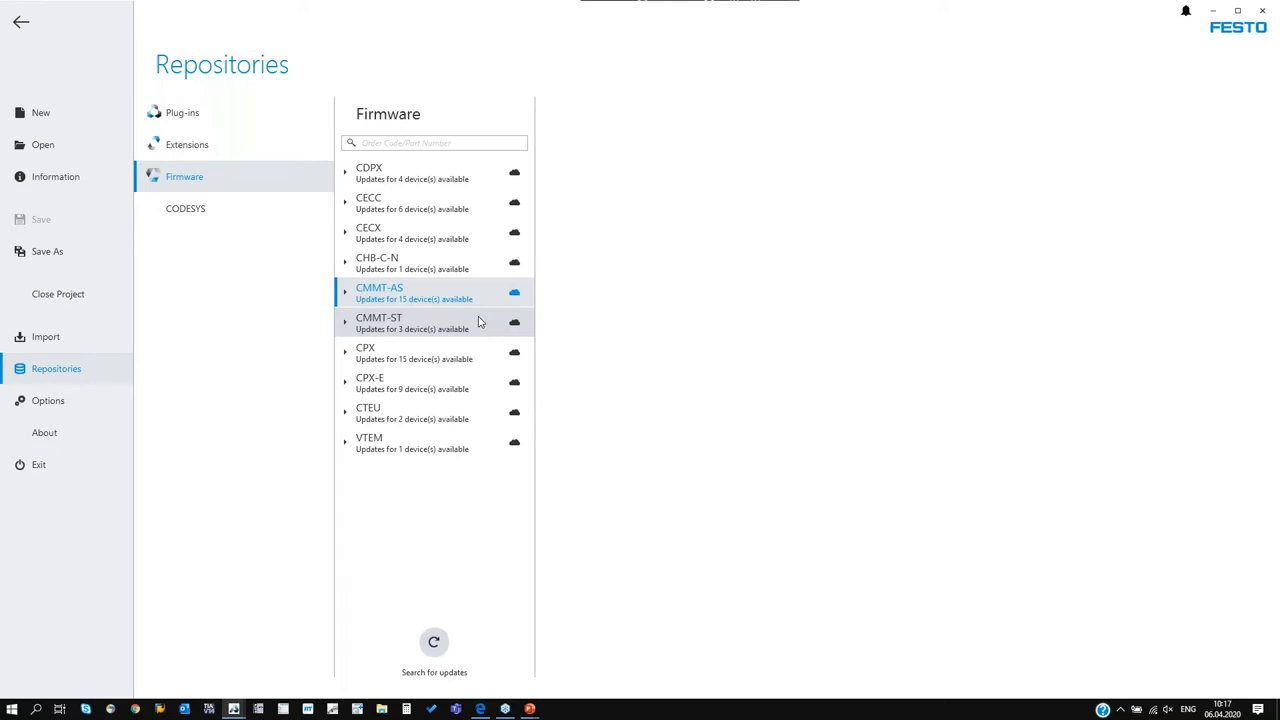
left_click(20, 24)
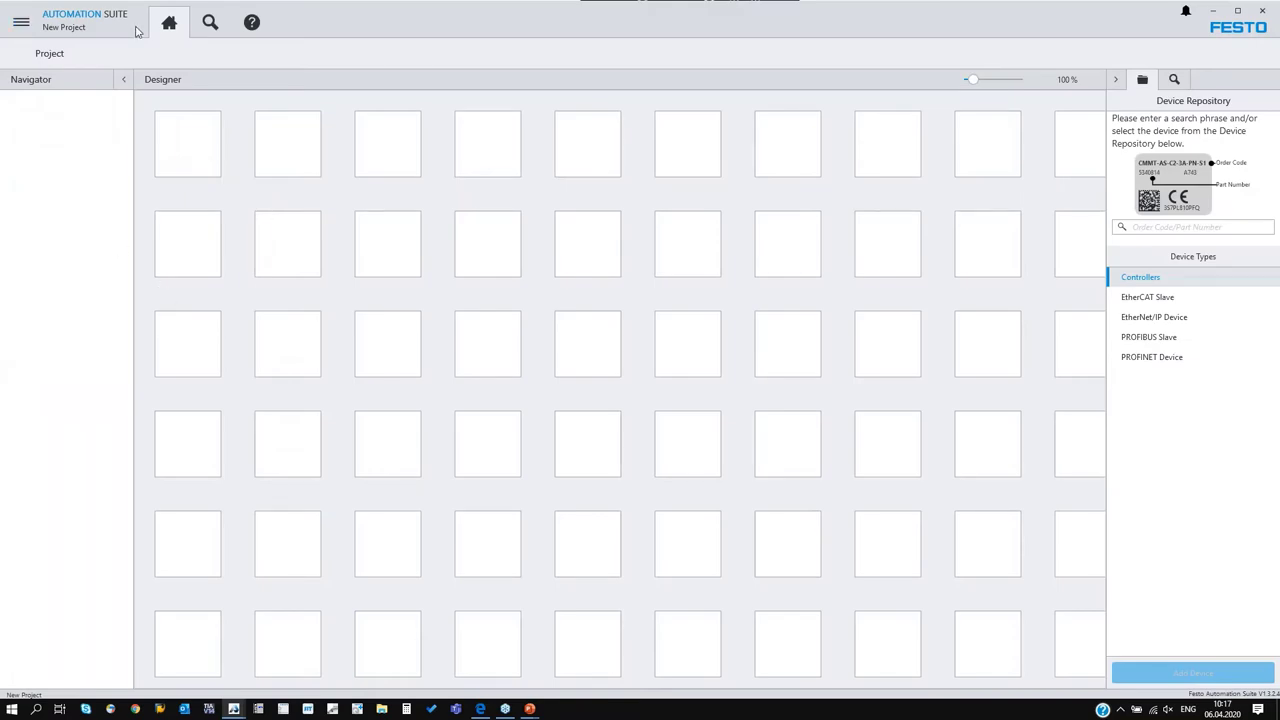
Search the Device Repository for cmmt-as-c2-3a
left_click(1144, 229)
type("cmmt0as")
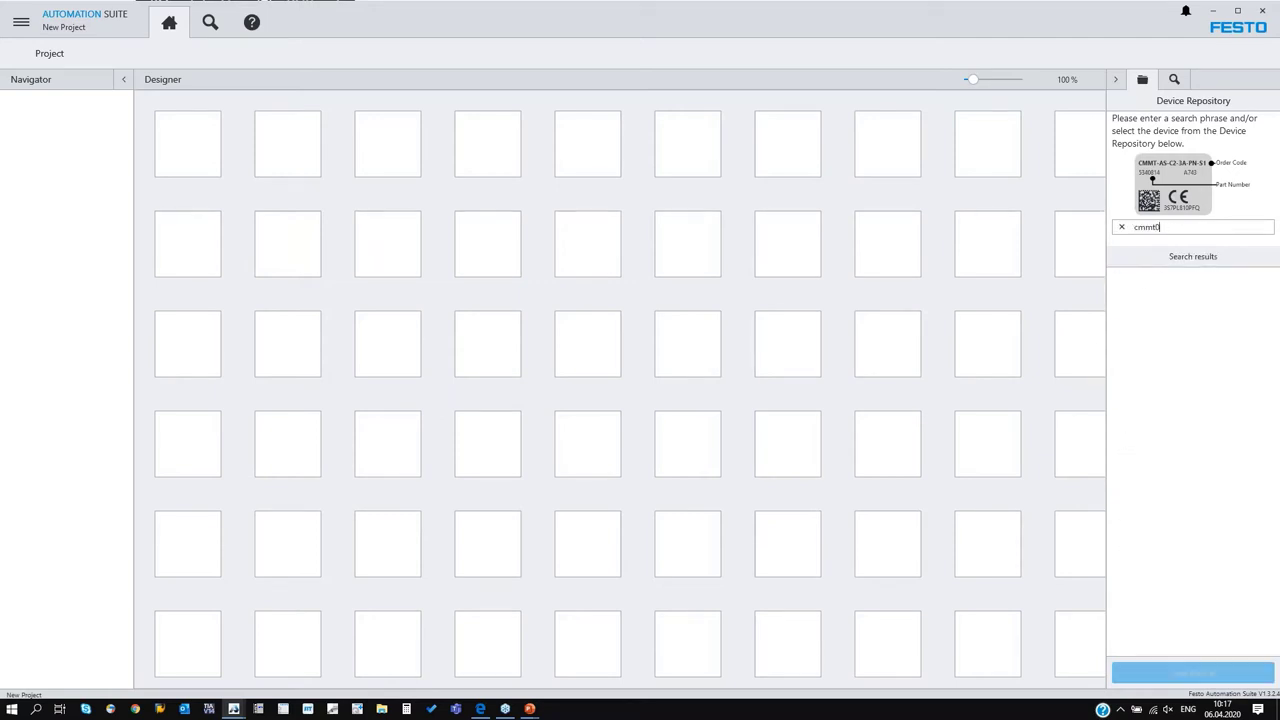
key("BackSpace")
type("-as")
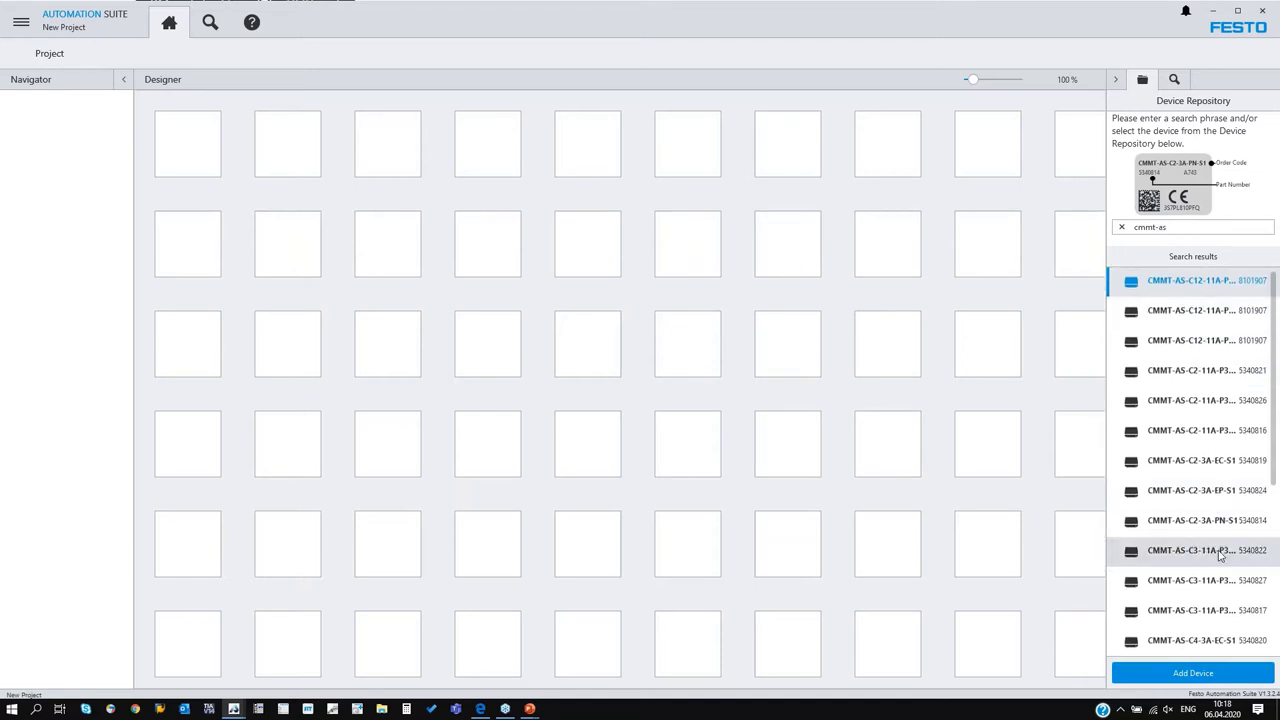
type("-3a")
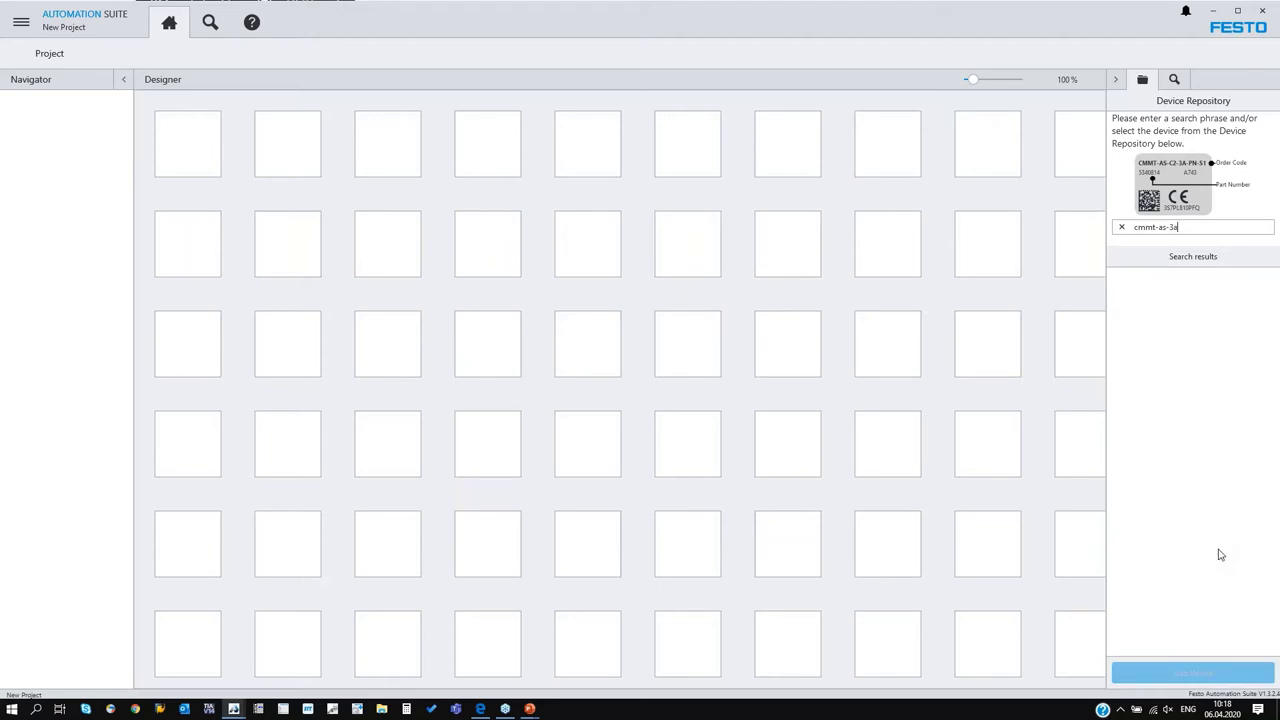
key("BackSpace")
key("BackSpace")
key("BackSpace")
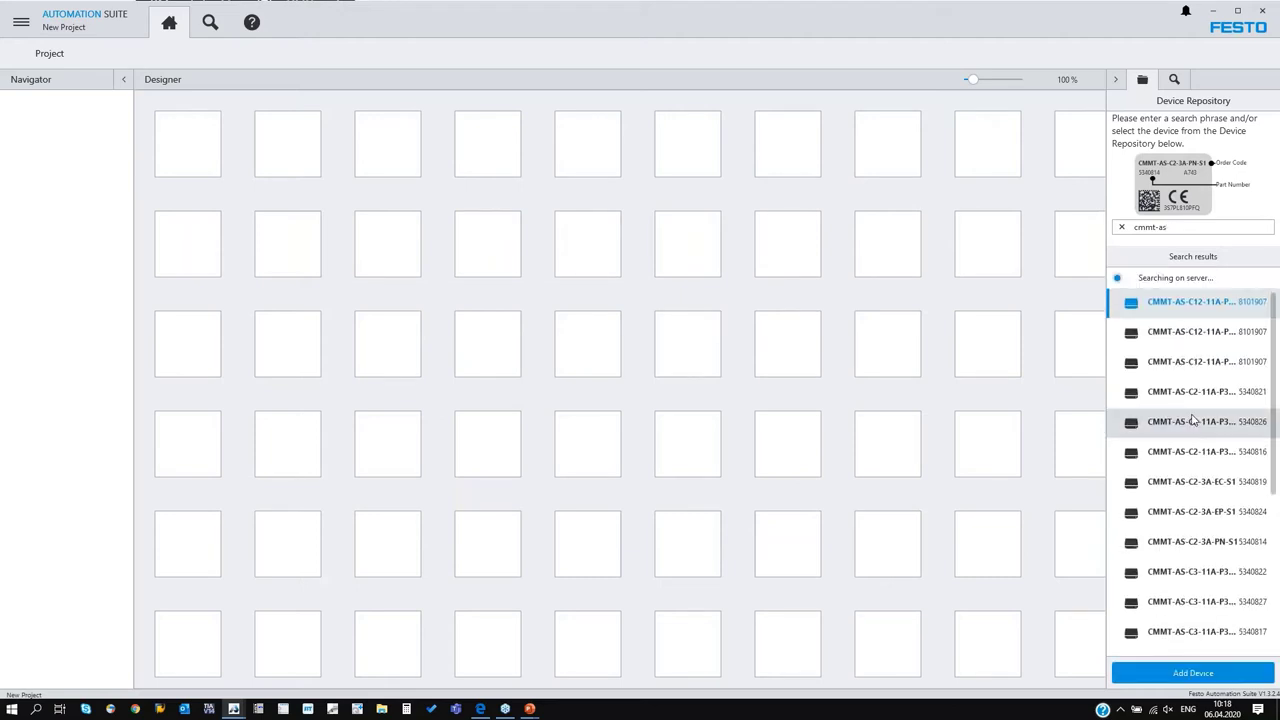
type("c2-")
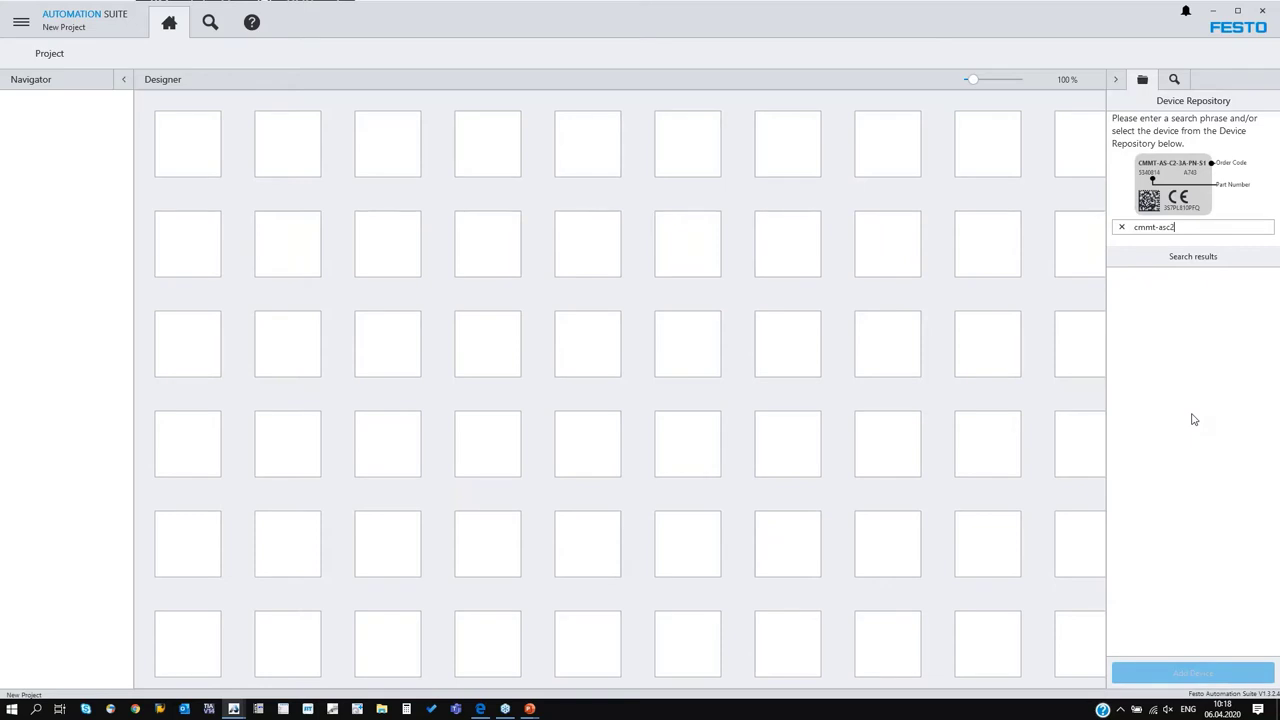
key("BackSpace")
type("-")
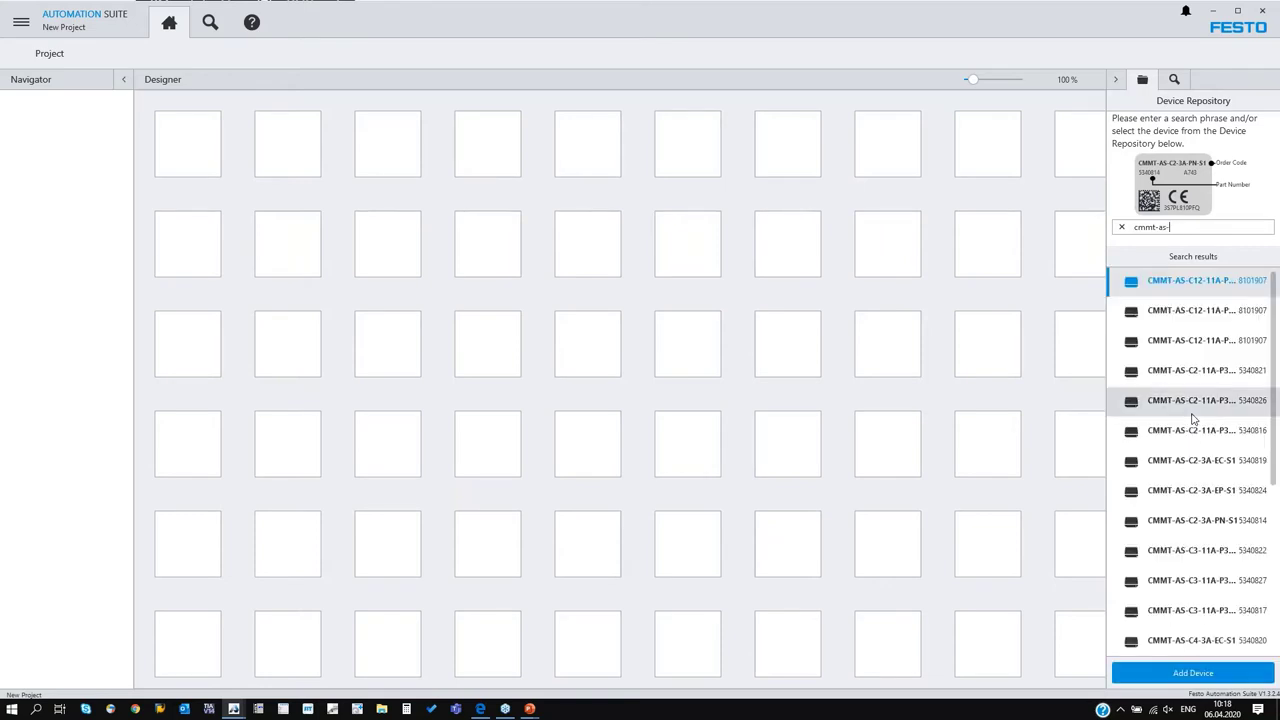
type("c2-3a")
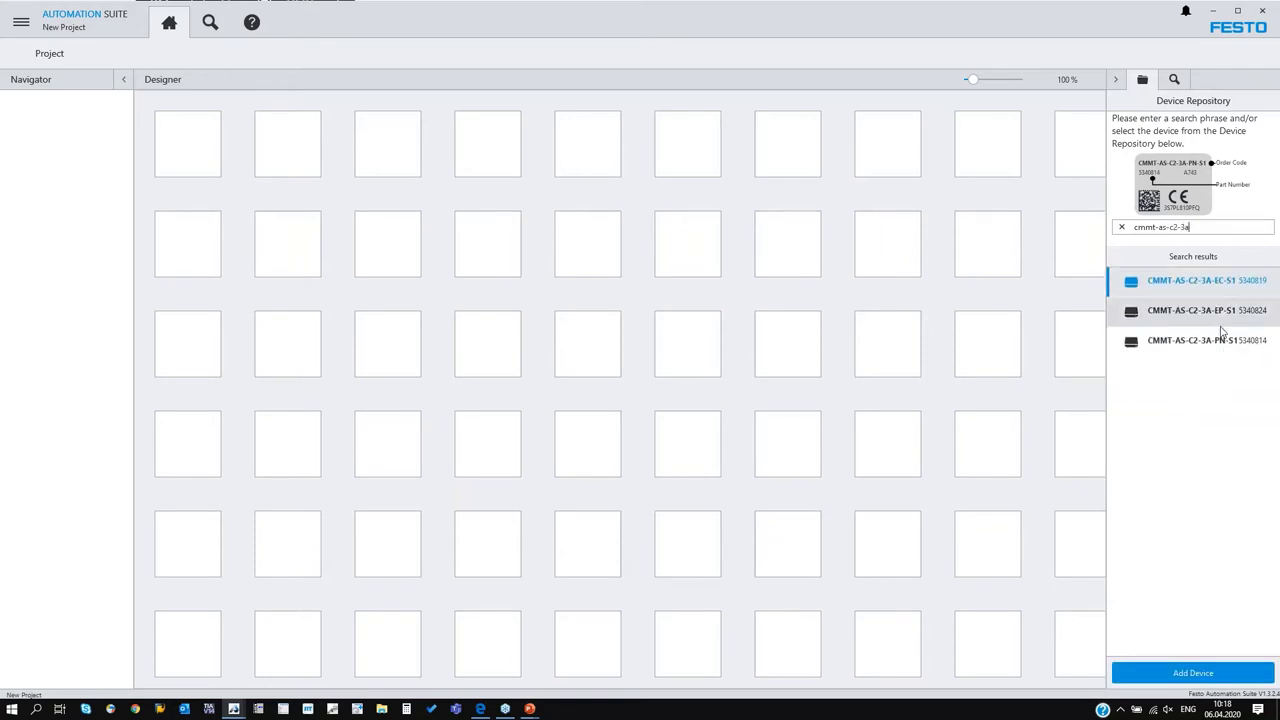
Add the CMMT-AS-C2-3A-PN-S1 drive to the first Designer cell and rename it Webinar
left_click(1192, 349)
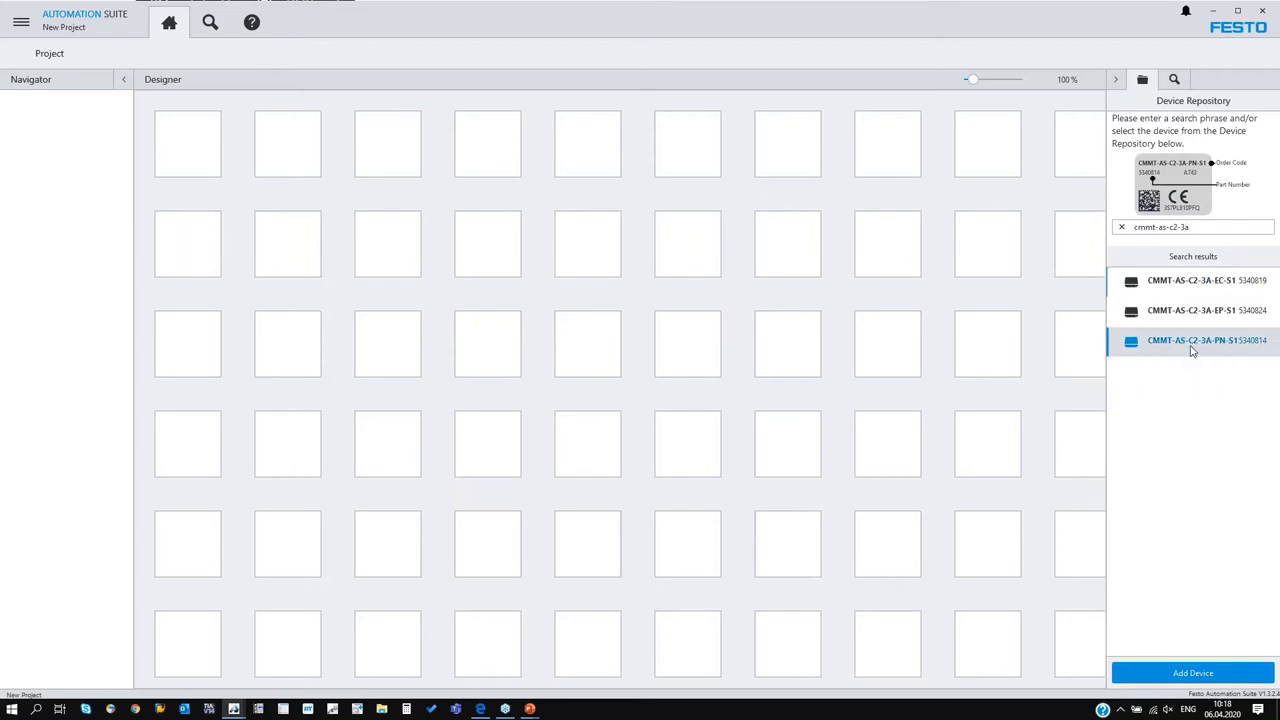
left_click_drag(1198, 349, 197, 150)
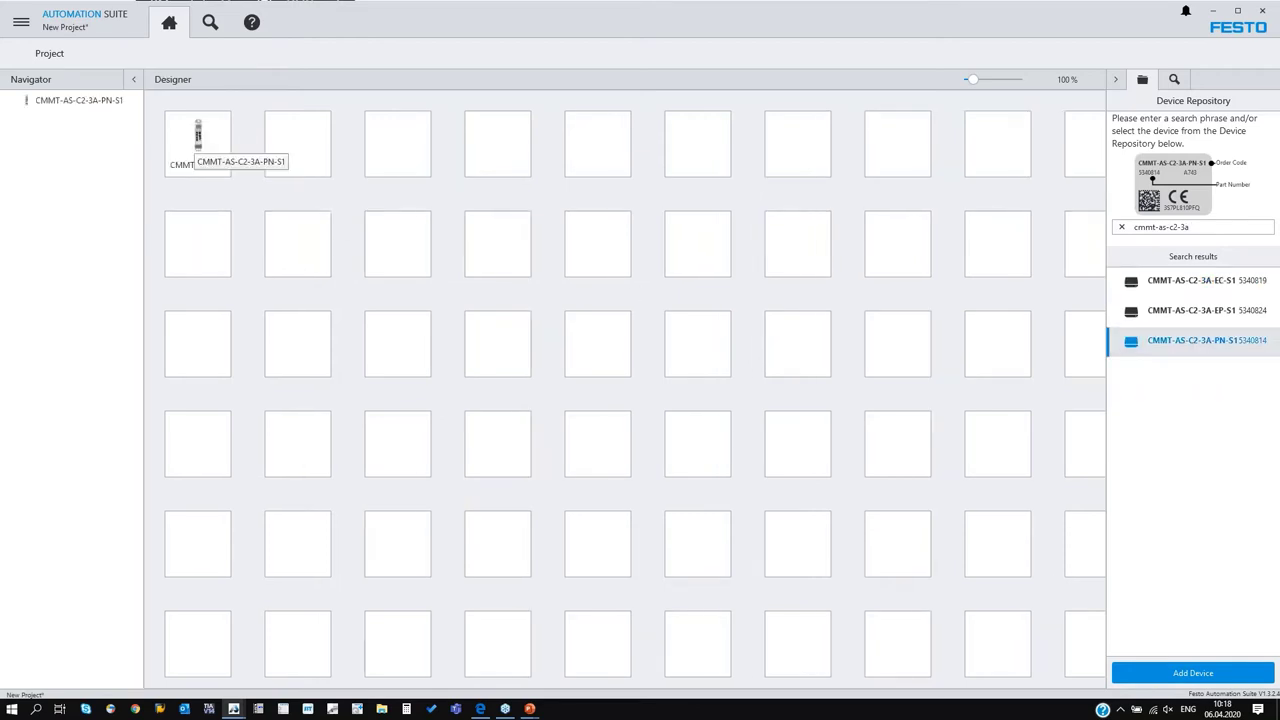
left_click(200, 166)
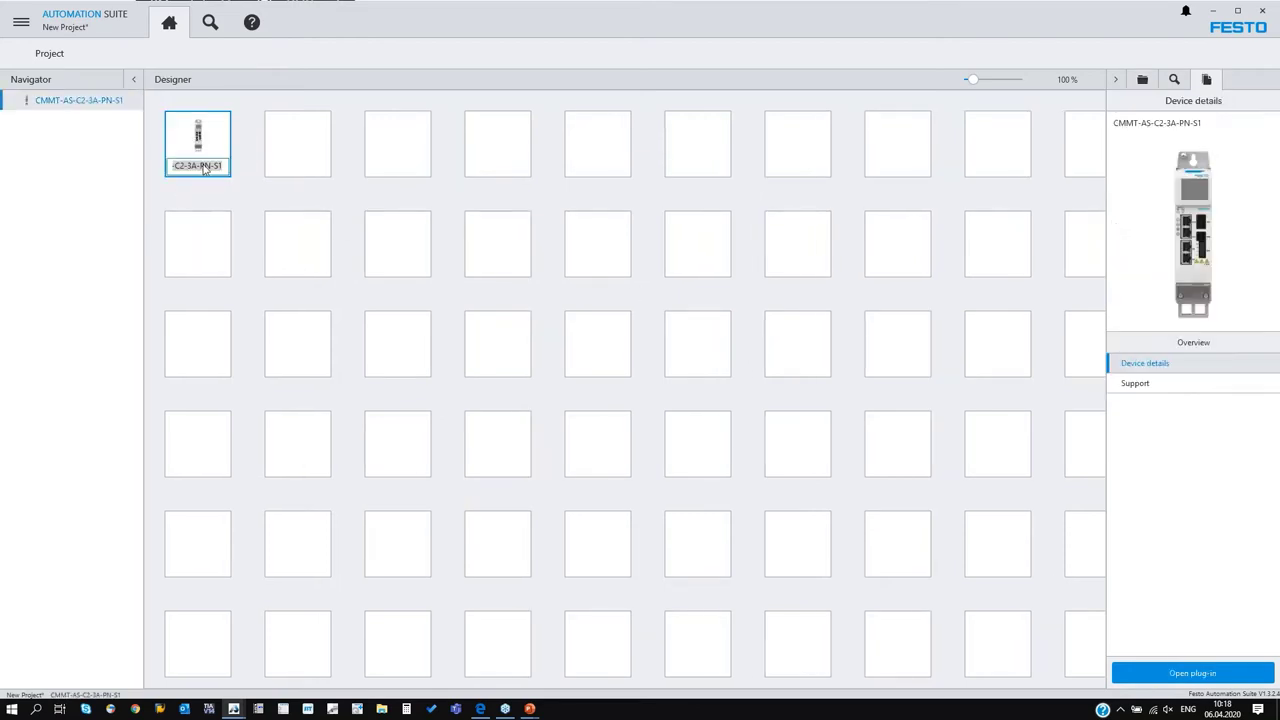
type("Webinar")
key("Return")
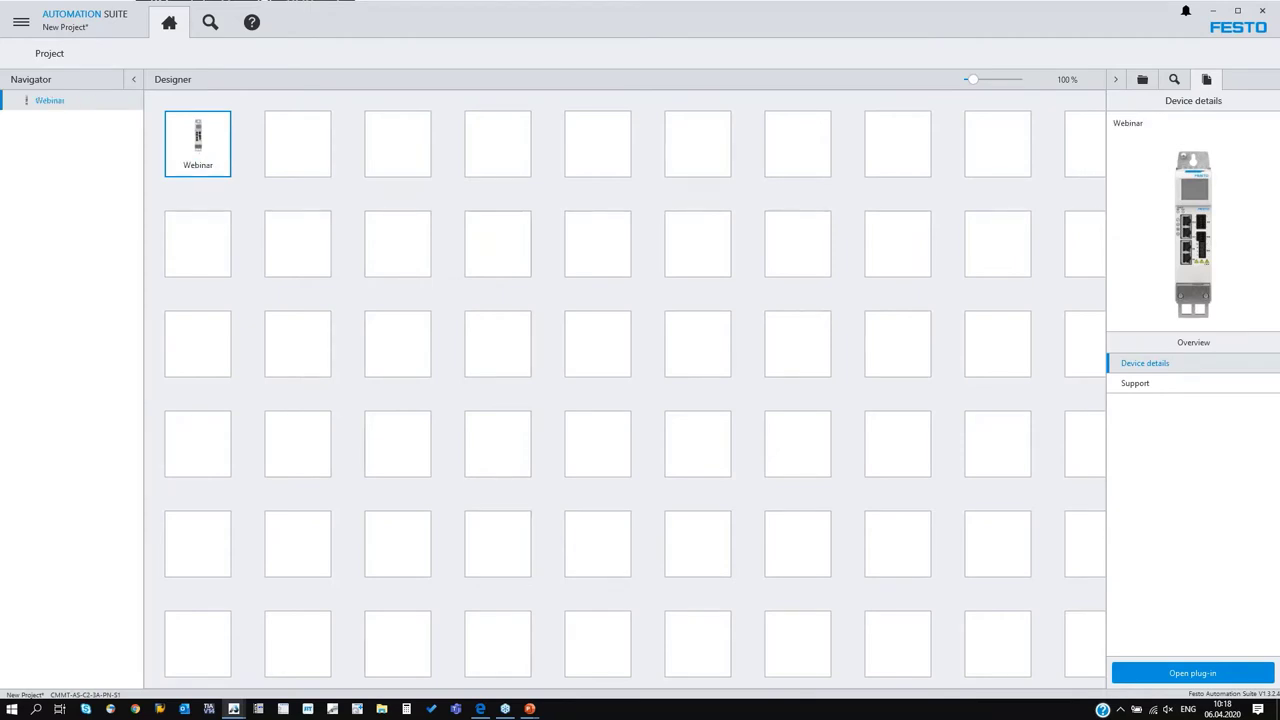
Move the Webinar device one cell down to the second row of the Designer
left_click(236, 198)
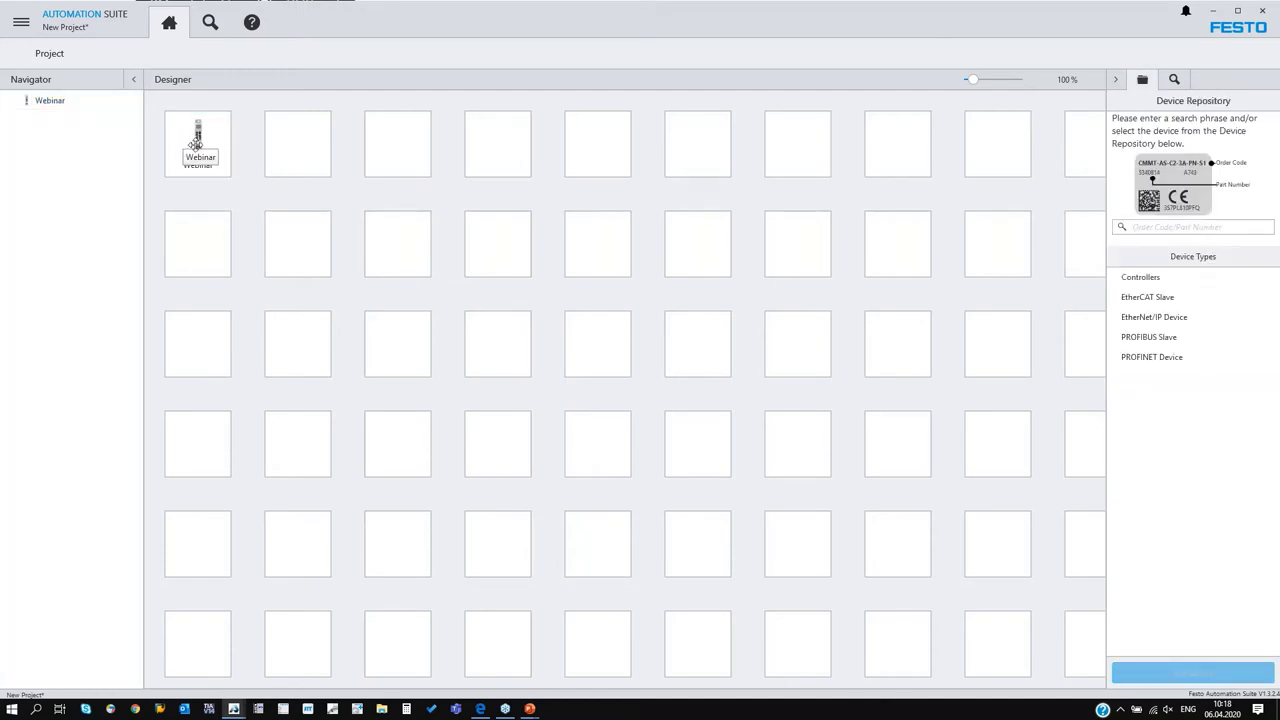
left_click(198, 188)
left_click_drag(198, 188, 240, 246)
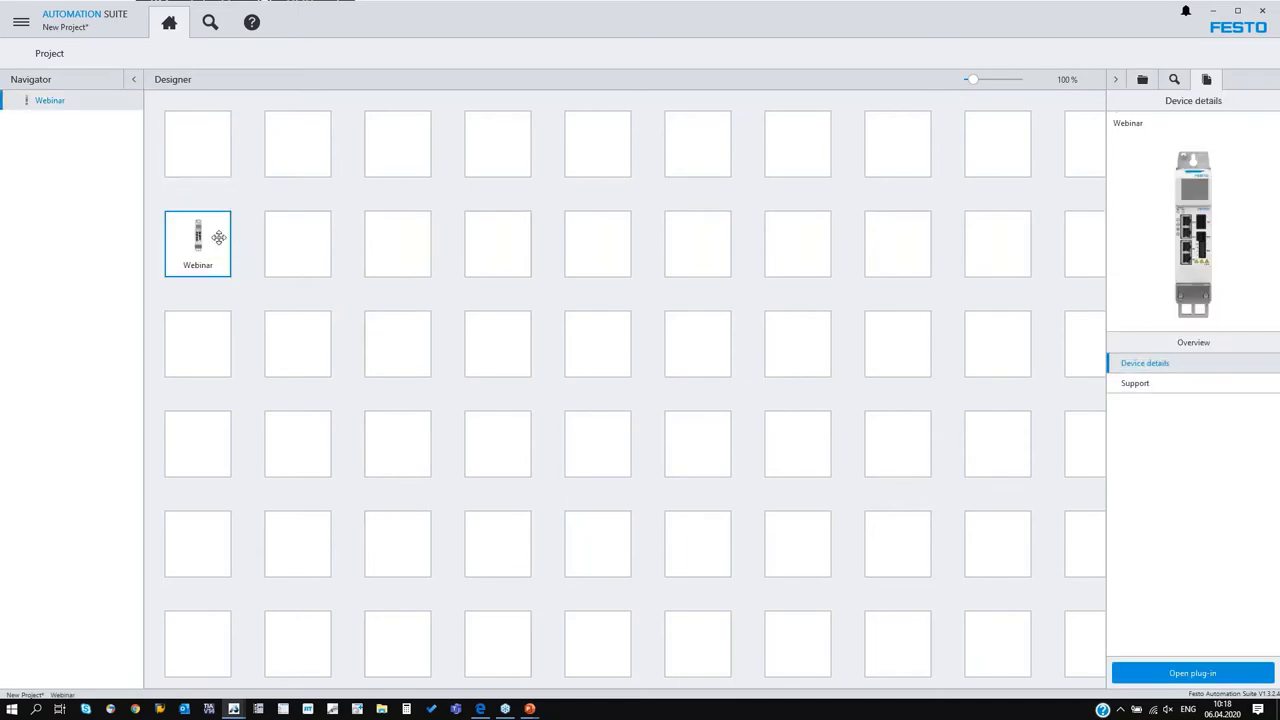
Duplicate the Webinar device and place the copy in the cell directly beside the original
double_click(218, 237)
key("ctrl+c")
key("ctrl+v")
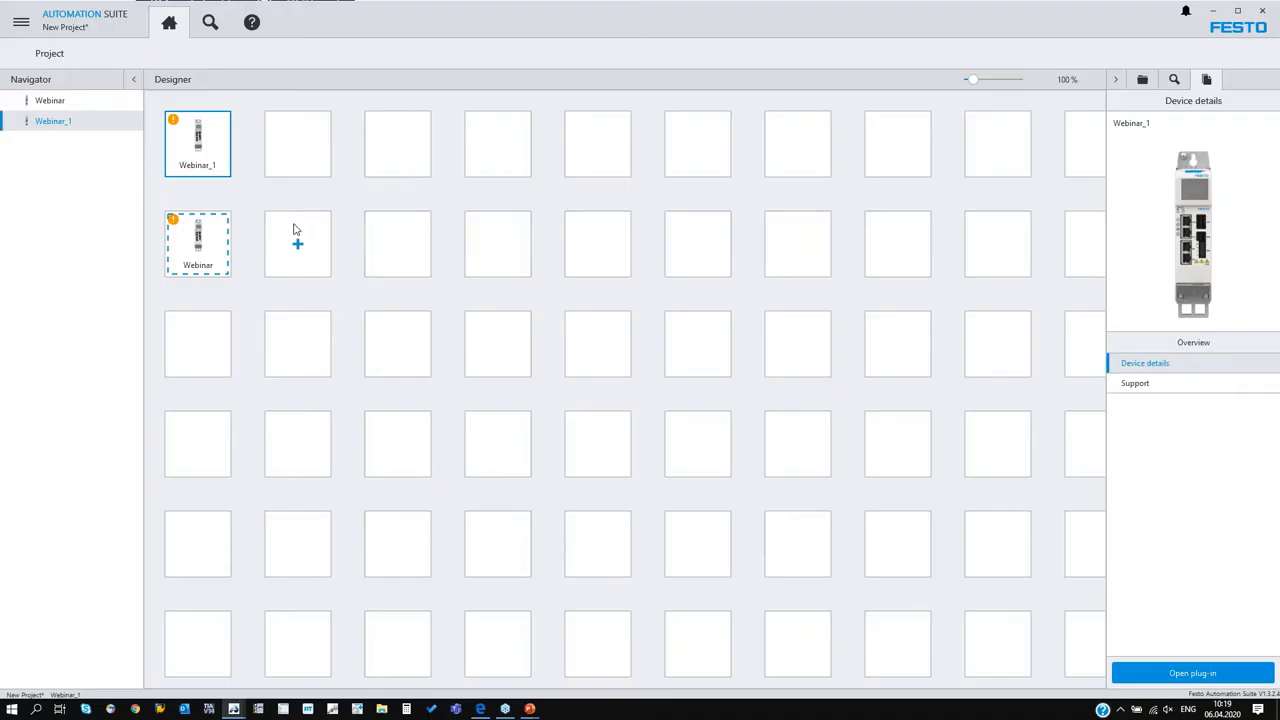
left_click_drag(200, 128, 297, 243)
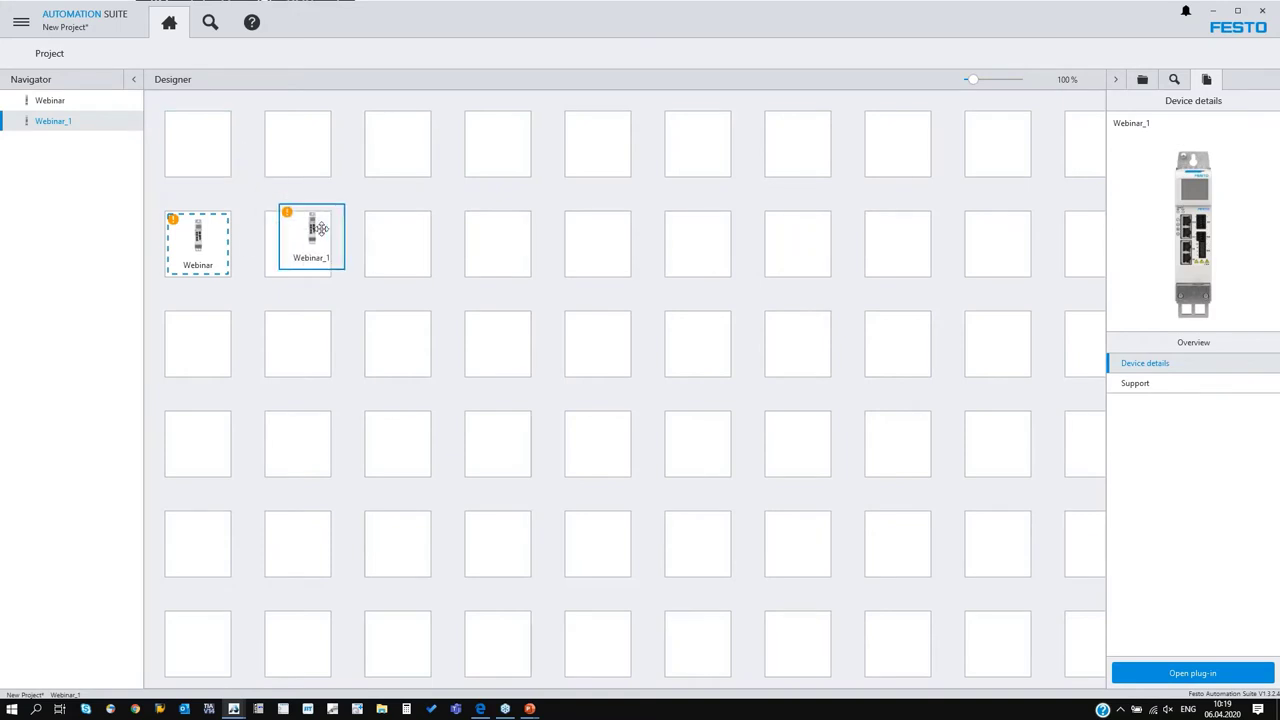
left_click(252, 288)
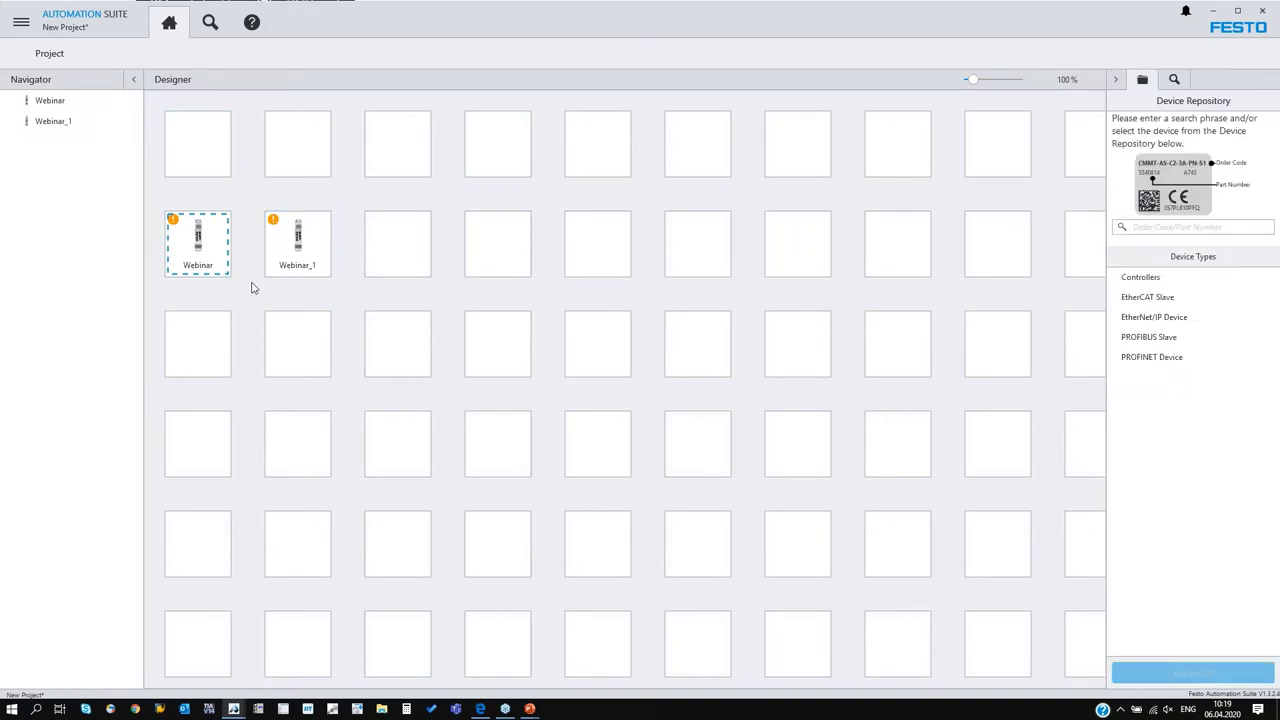
Delete the duplicated Webinar_1 device from the project
left_click(298, 260)
key("Delete")
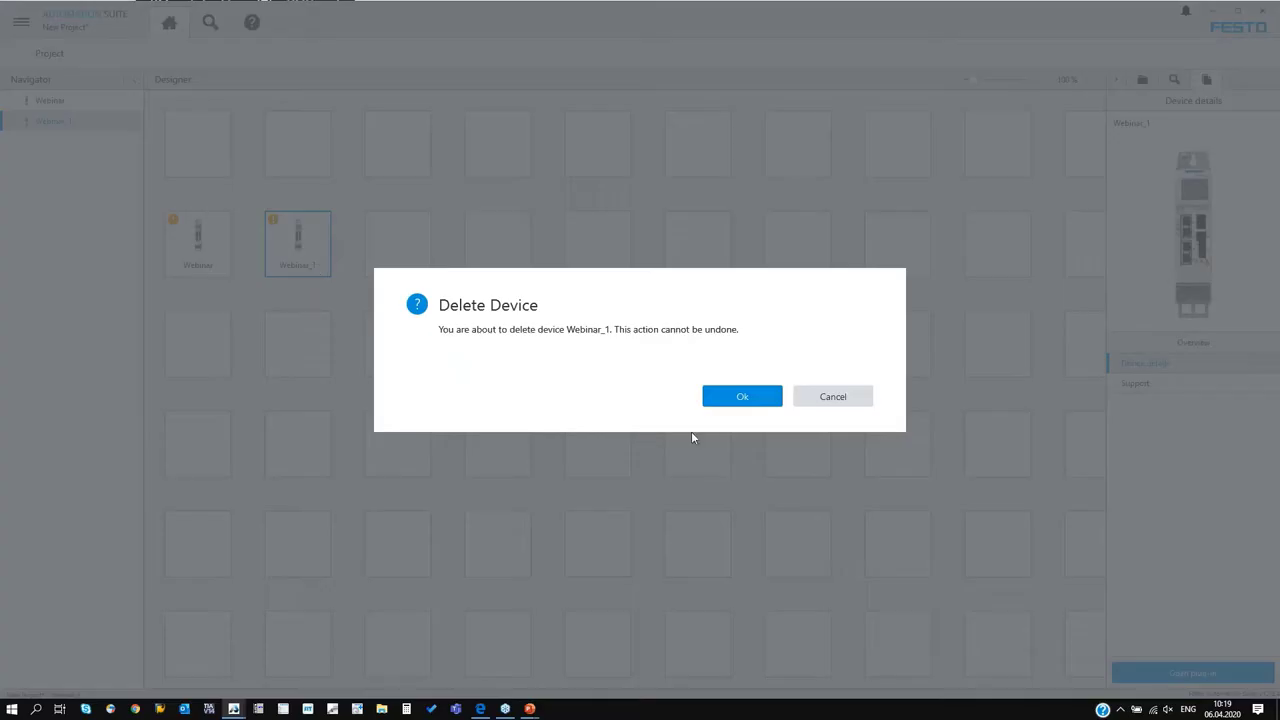
left_click(737, 397)
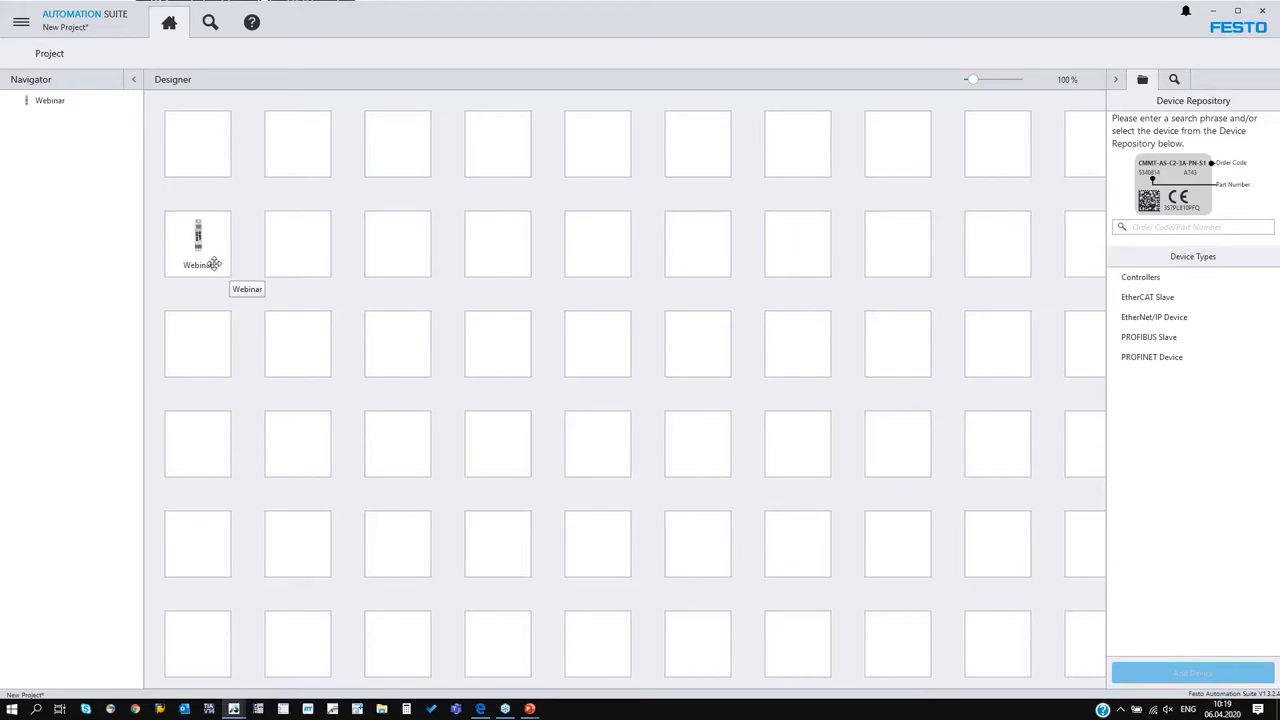
Open the plug-in of the Webinar device and start its first setup wizard
left_click(213, 263)
double_click(196, 242)
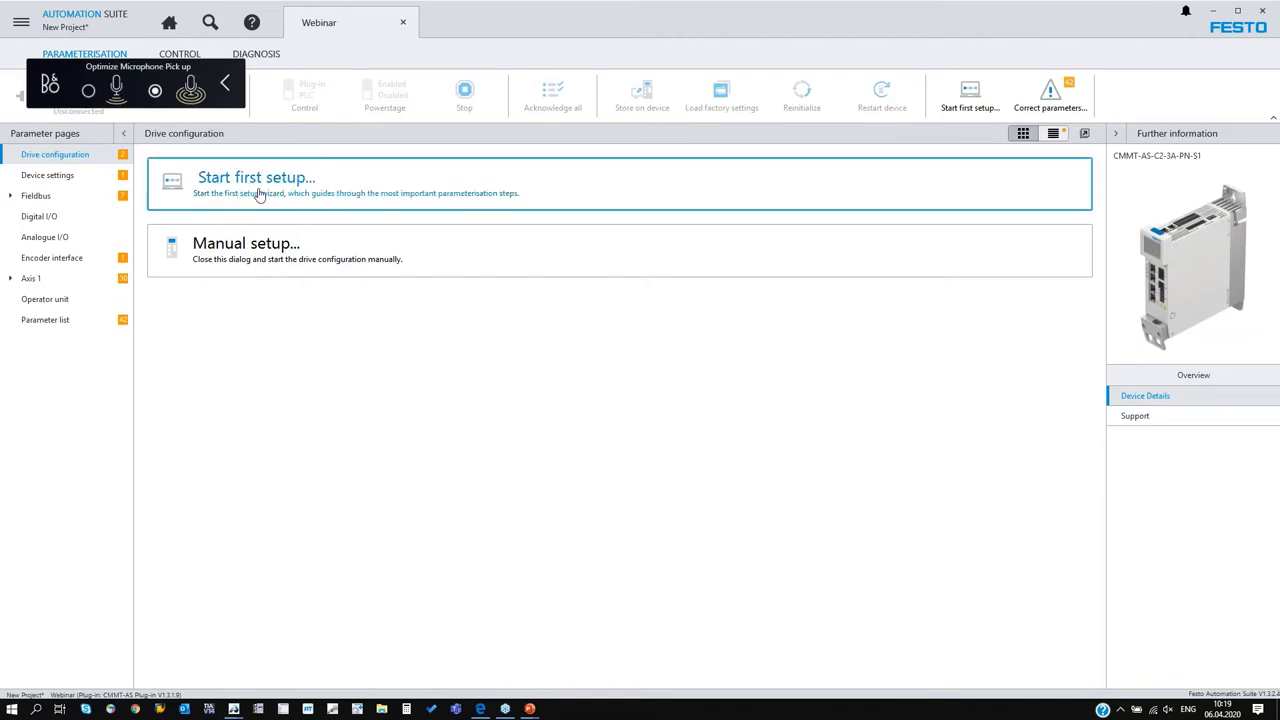
left_click(332, 185)
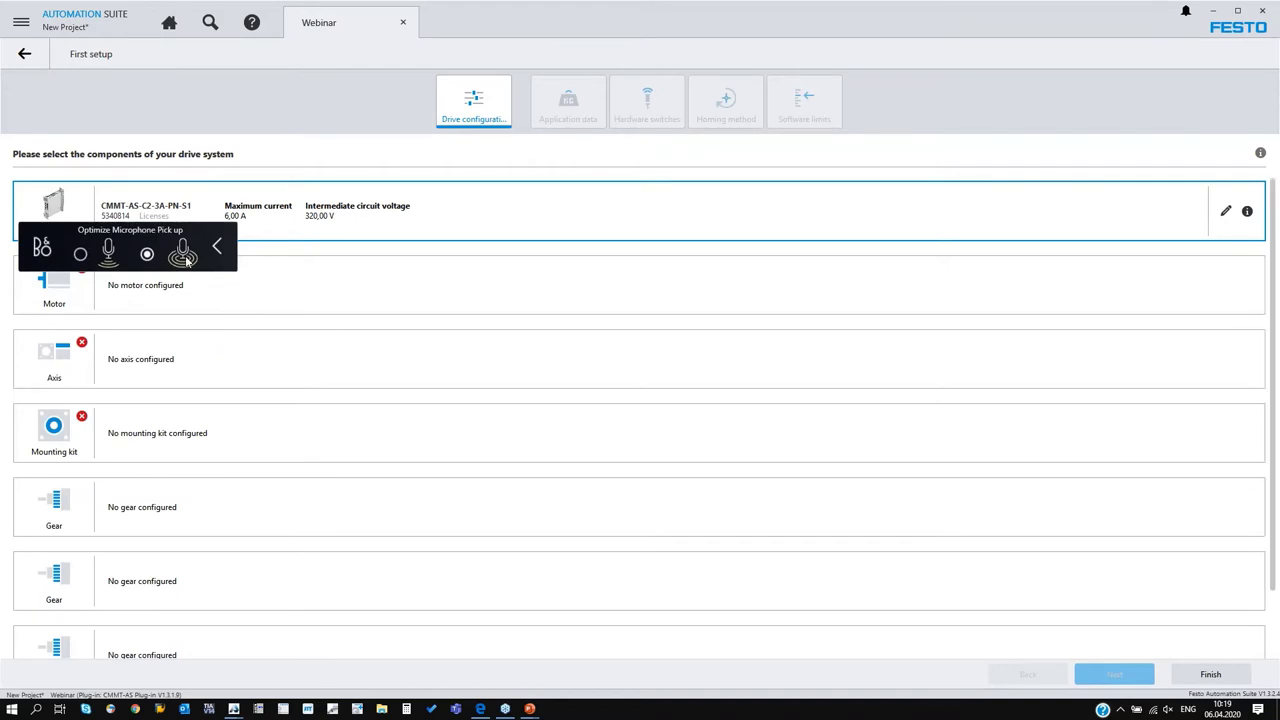
left_click_drag(1010, 36, 1010, 36)
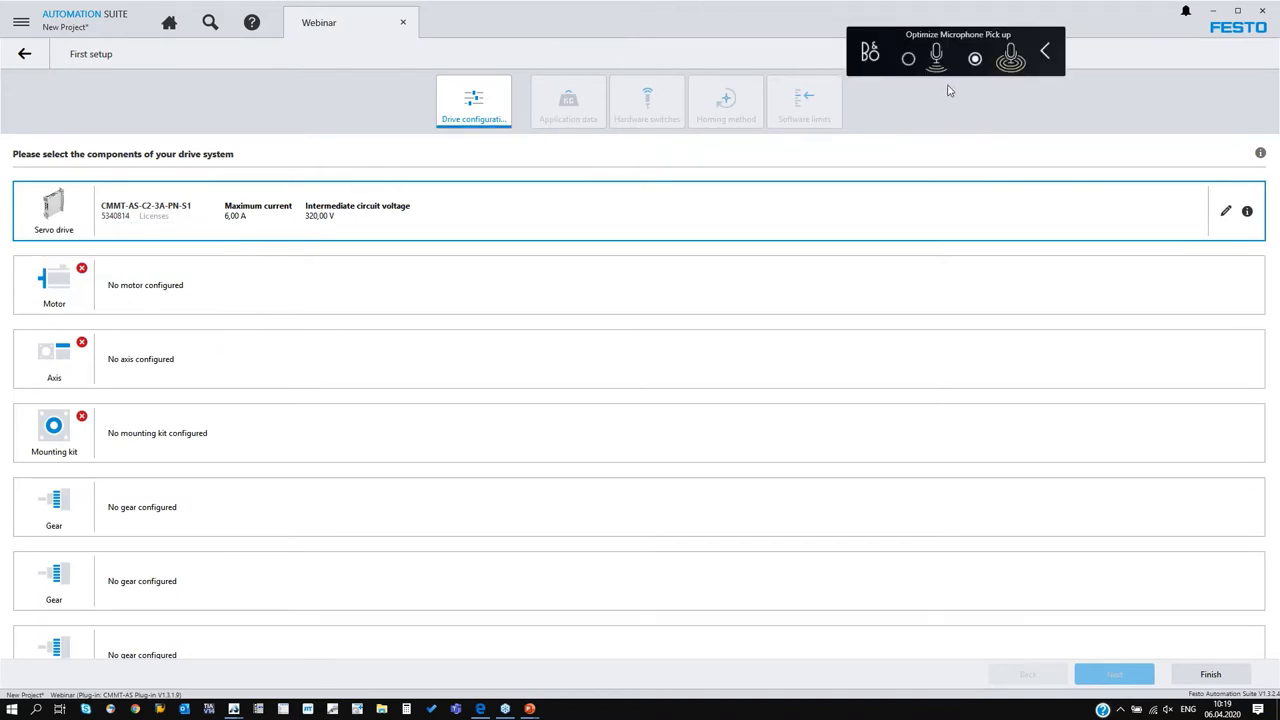
Find the motor with part number 5242196 and assign EMMT-AS-60-S-LS-RS to the drive system
left_click(62, 287)
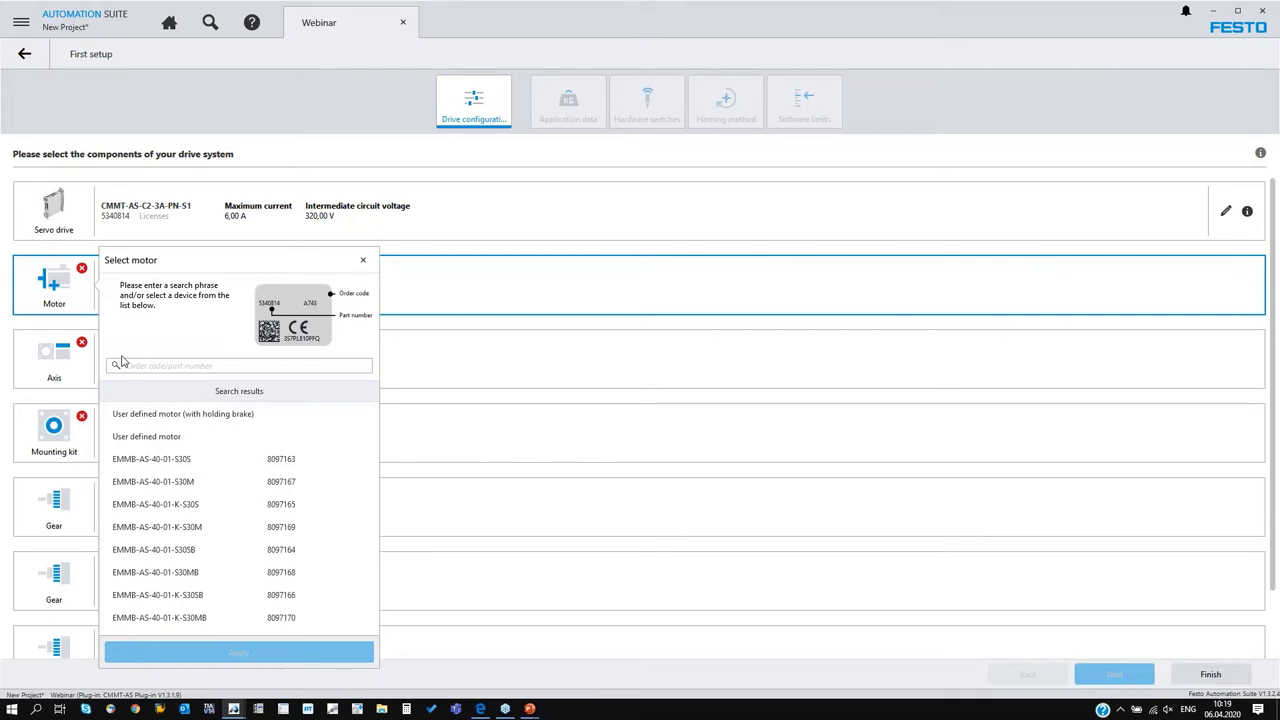
left_click(122, 363)
type("5242196")
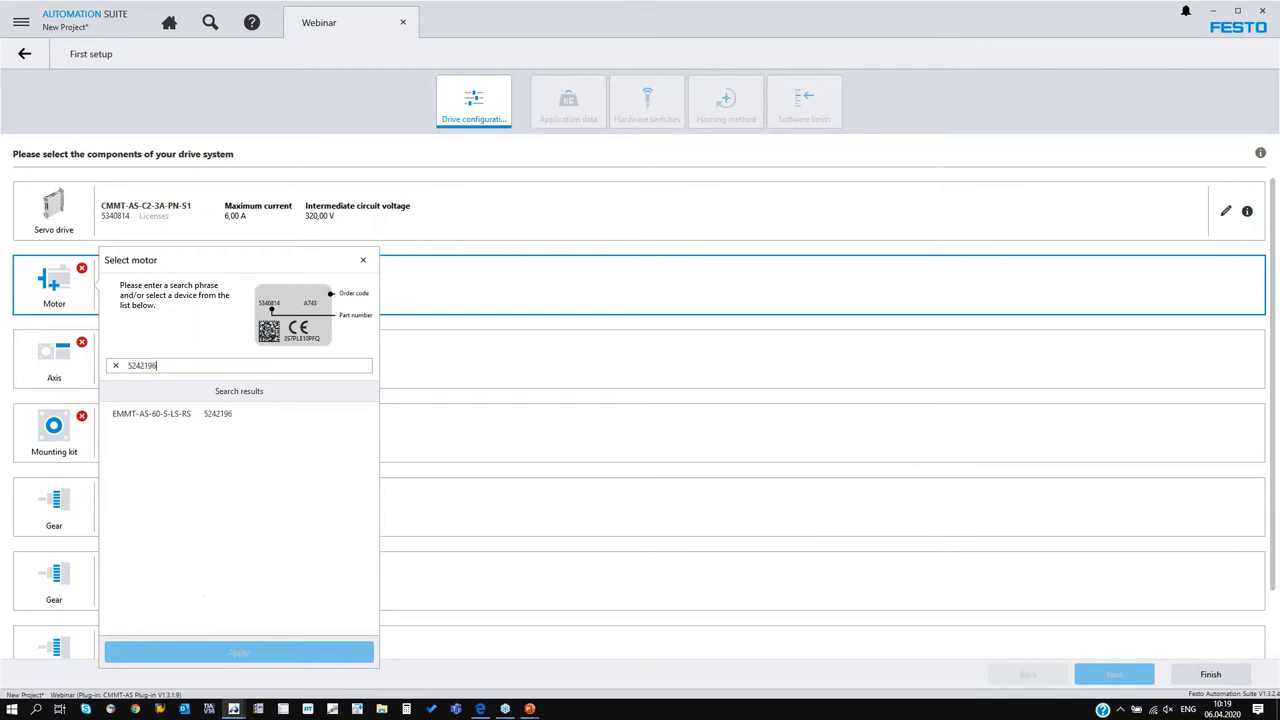
left_click(190, 414)
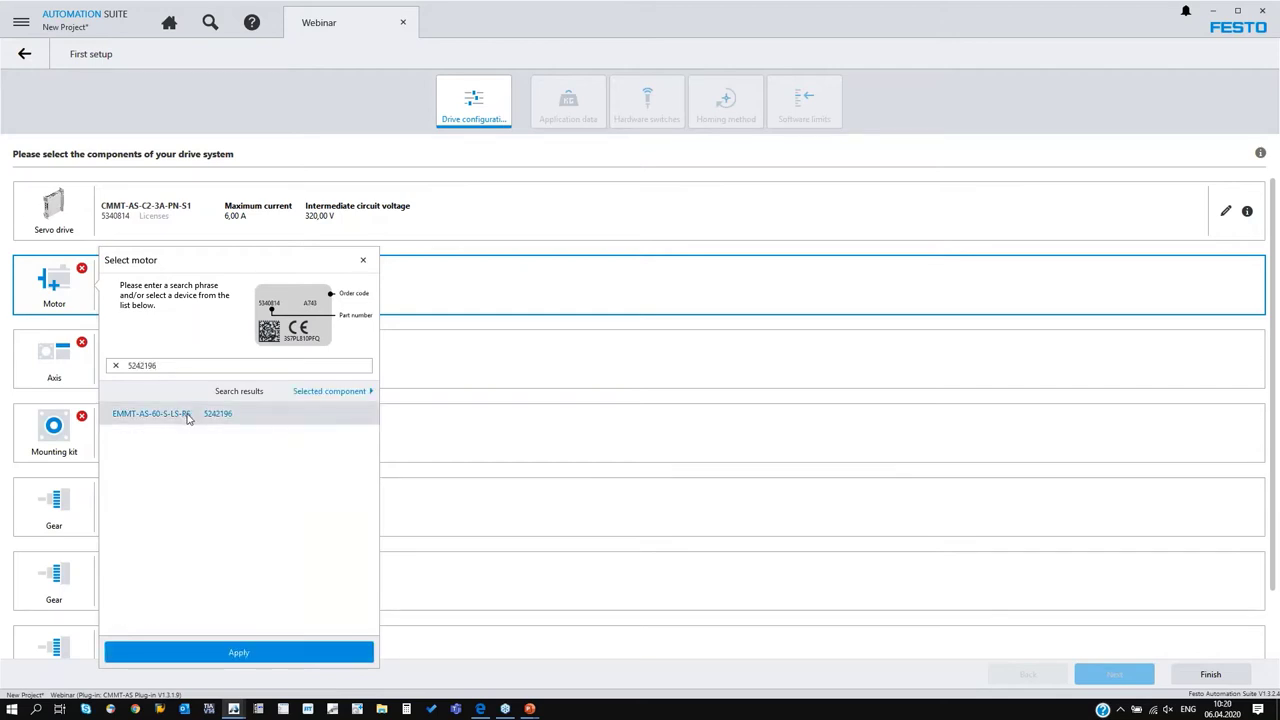
left_click(269, 655)
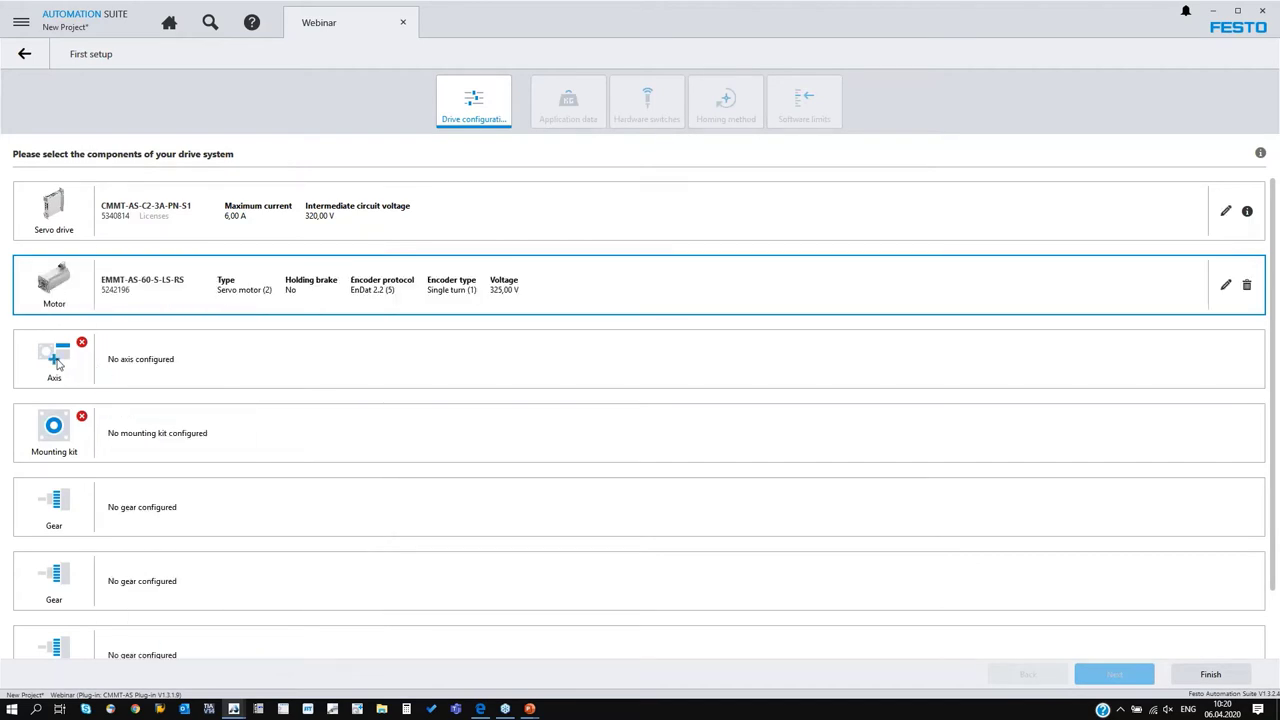
Find the axis with part number 8062776 and assign ELGC-TB-KF-60-200 with the user unit Metric [m, m/s, ...]
left_click(57, 364)
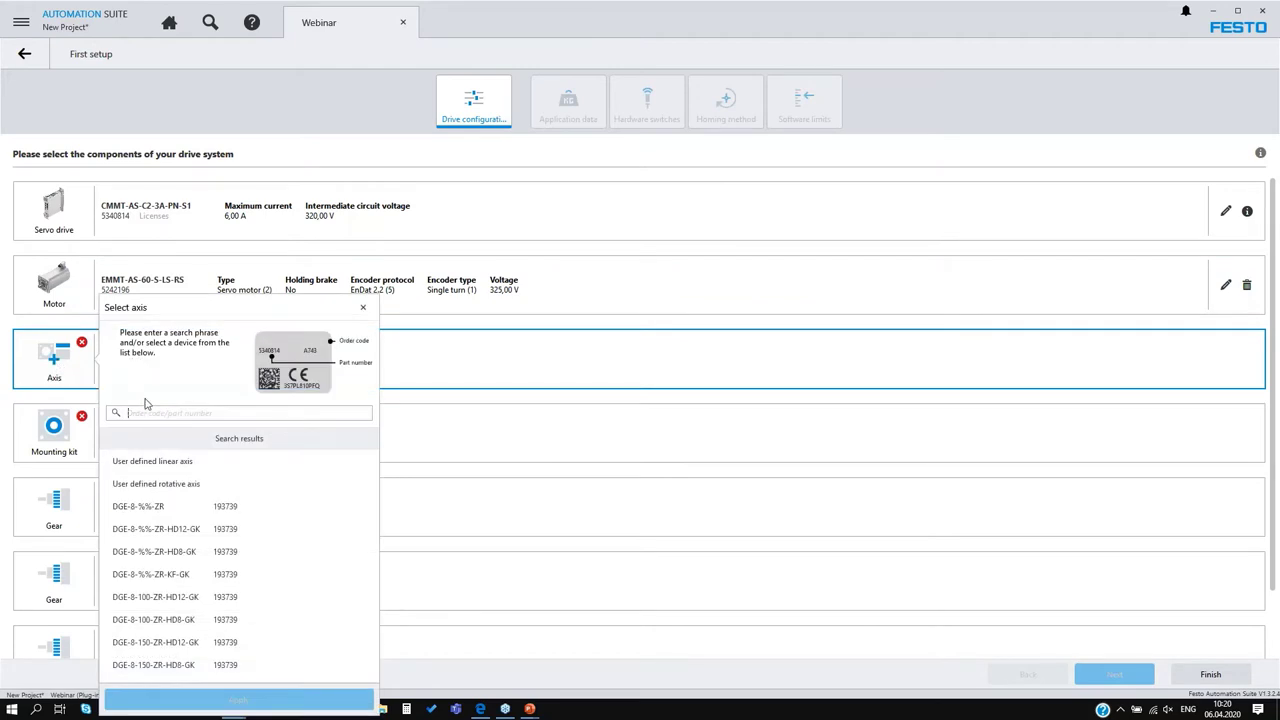
type("80")
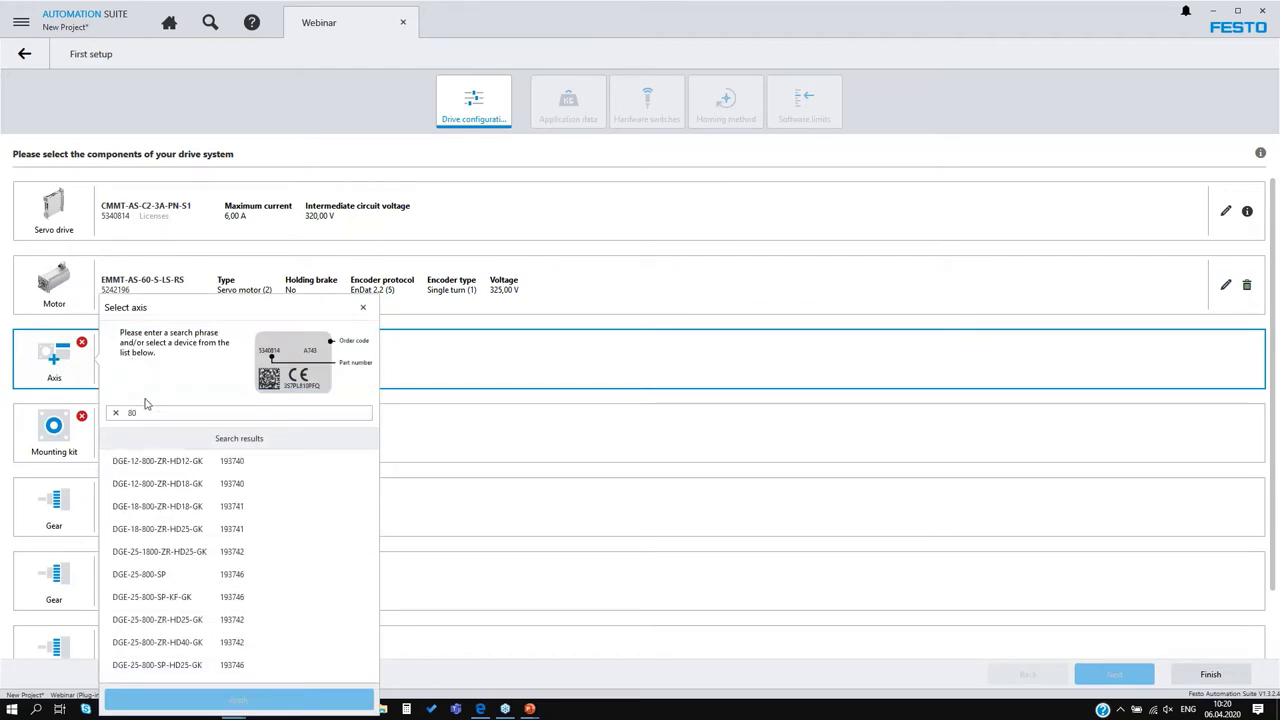
type("62776")
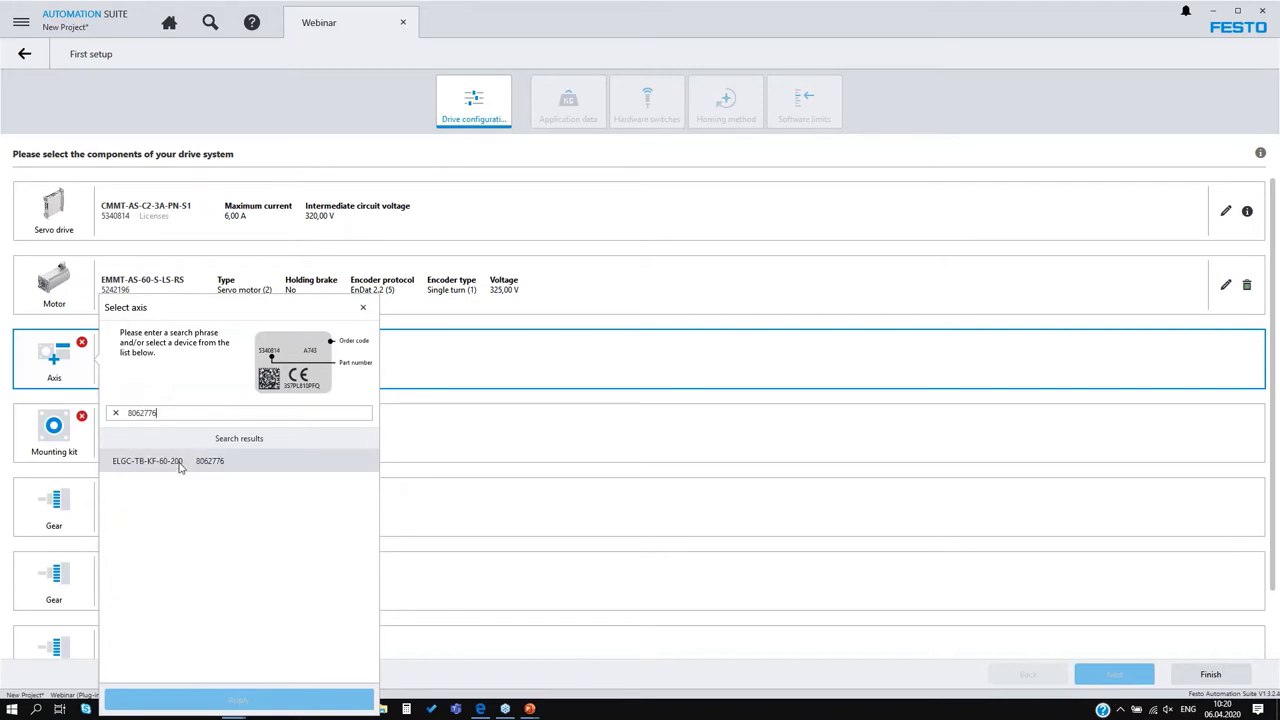
left_click(180, 463)
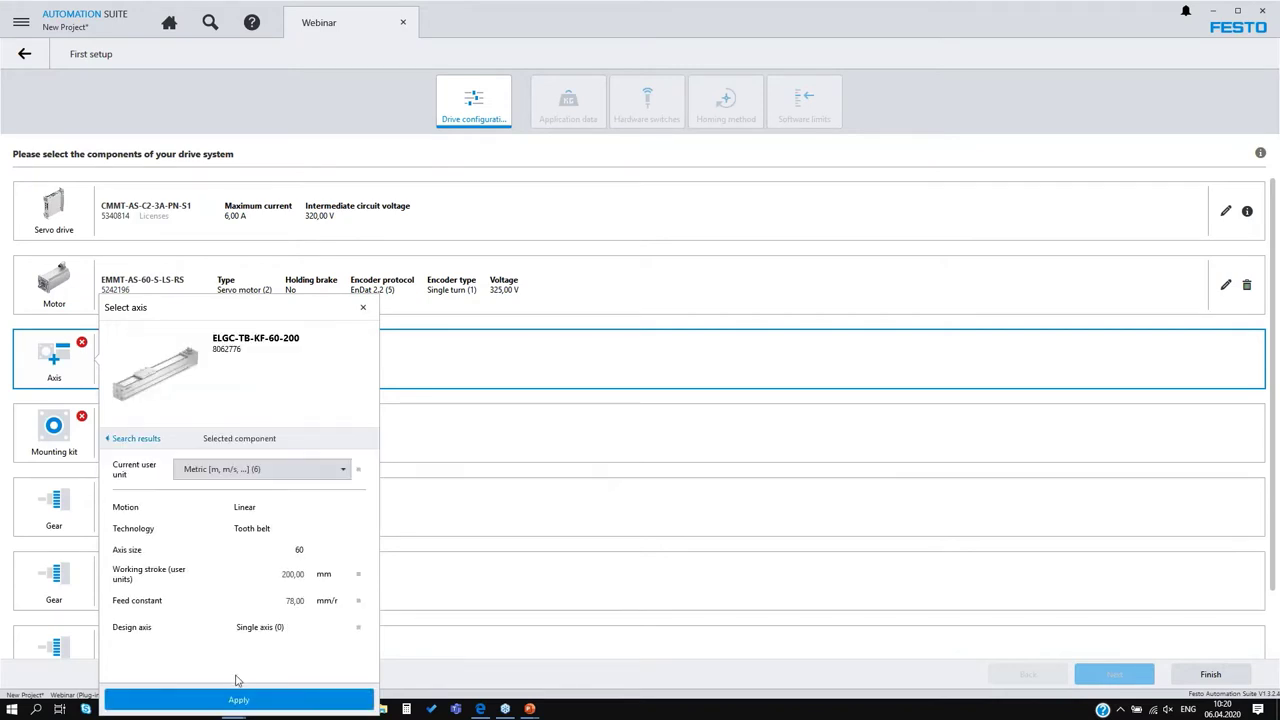
left_click(232, 473)
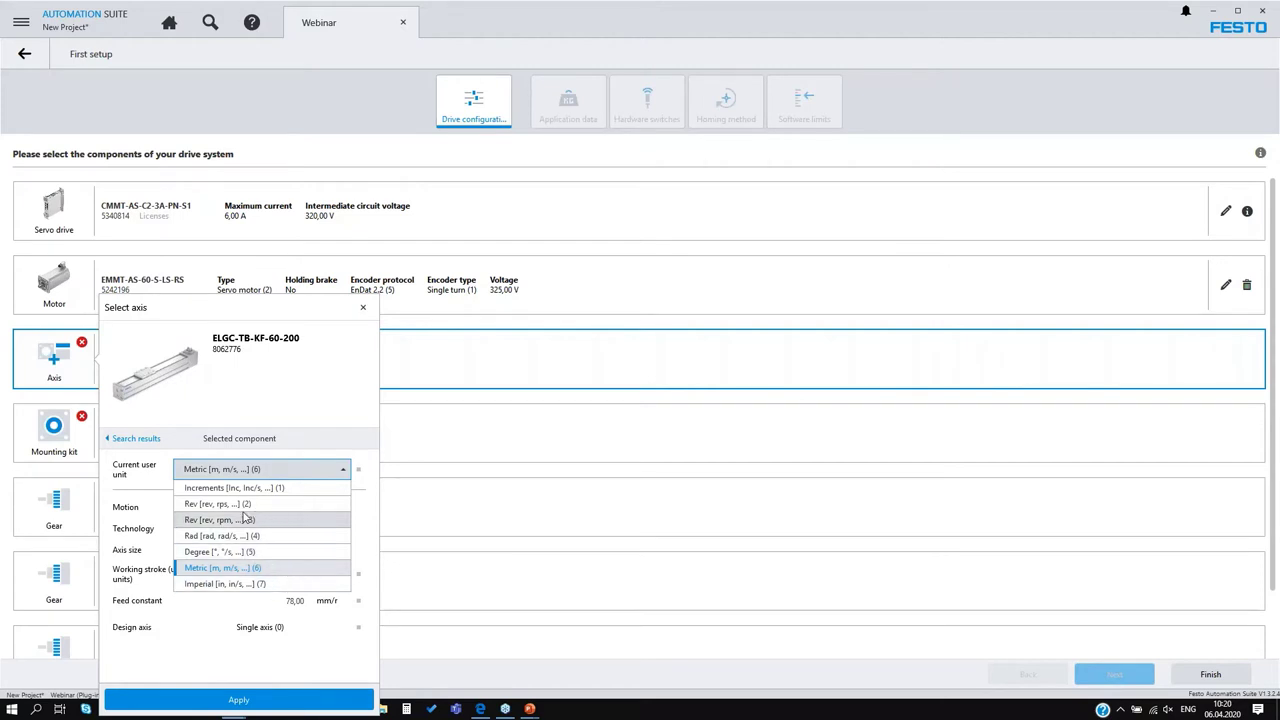
left_click(250, 569)
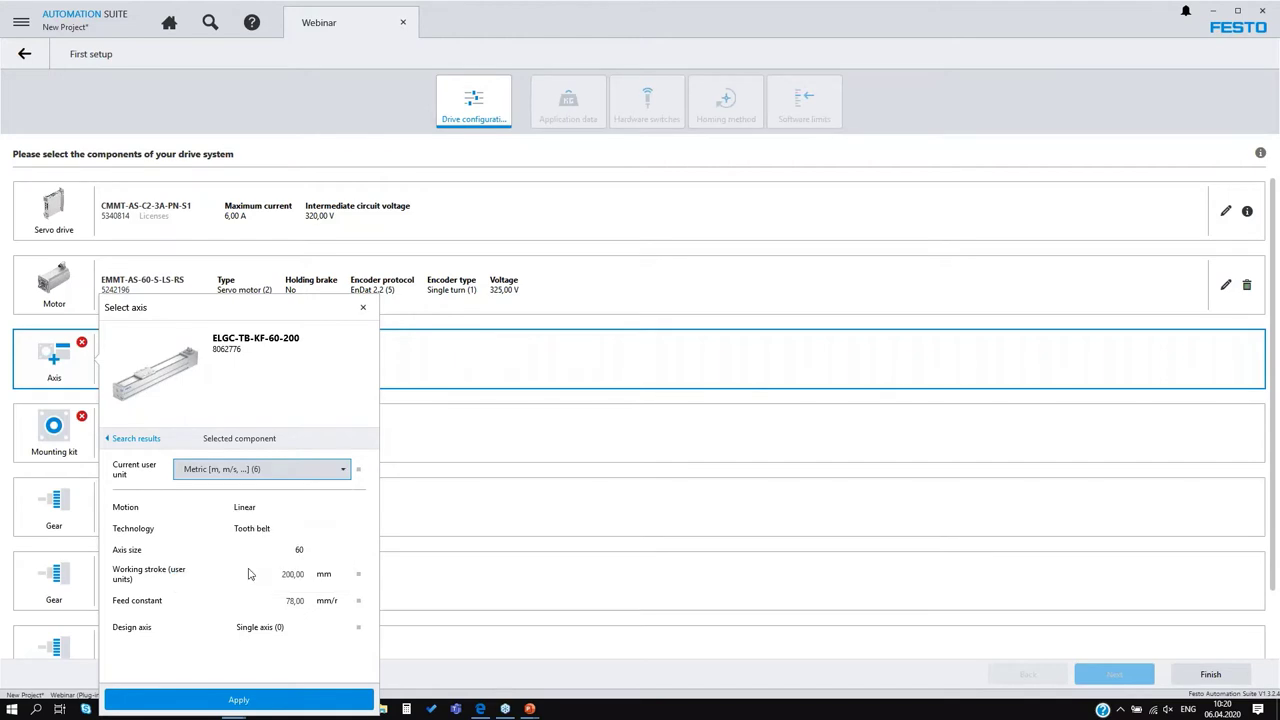
left_click(262, 700)
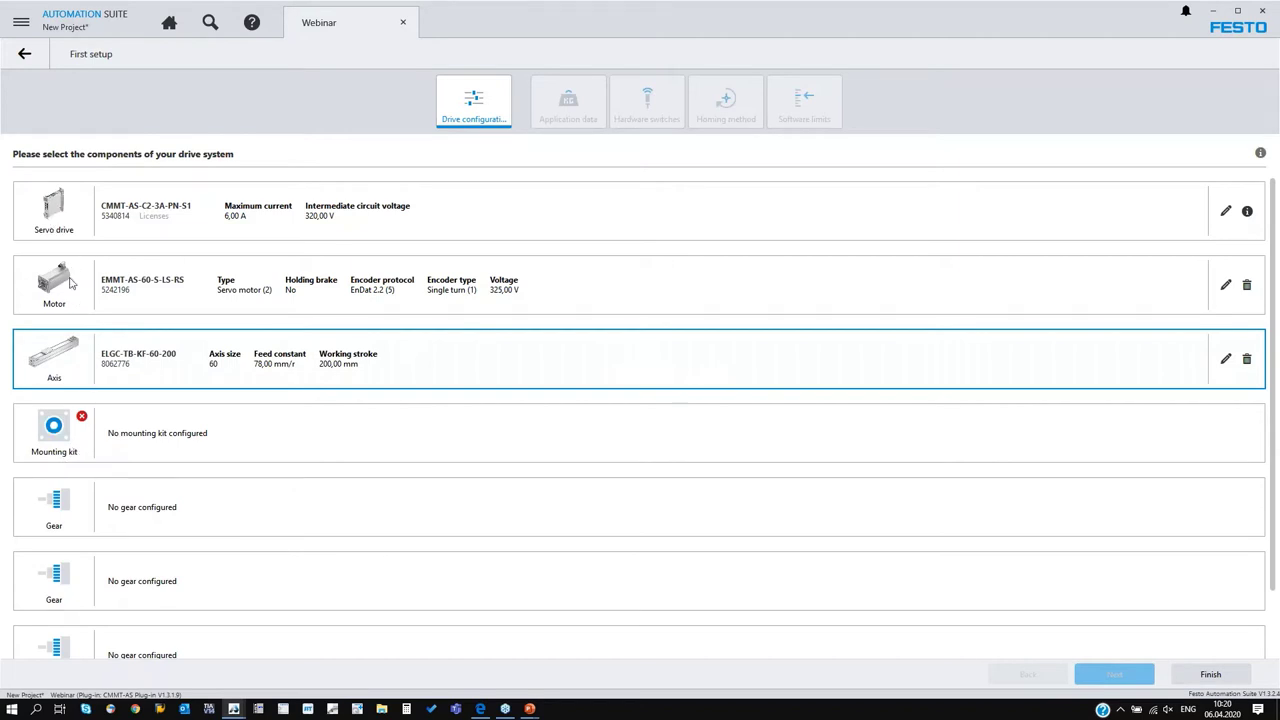
Assign the compatible mounting kit EAMM-A-T42-60P to the drive system
left_click(58, 428)
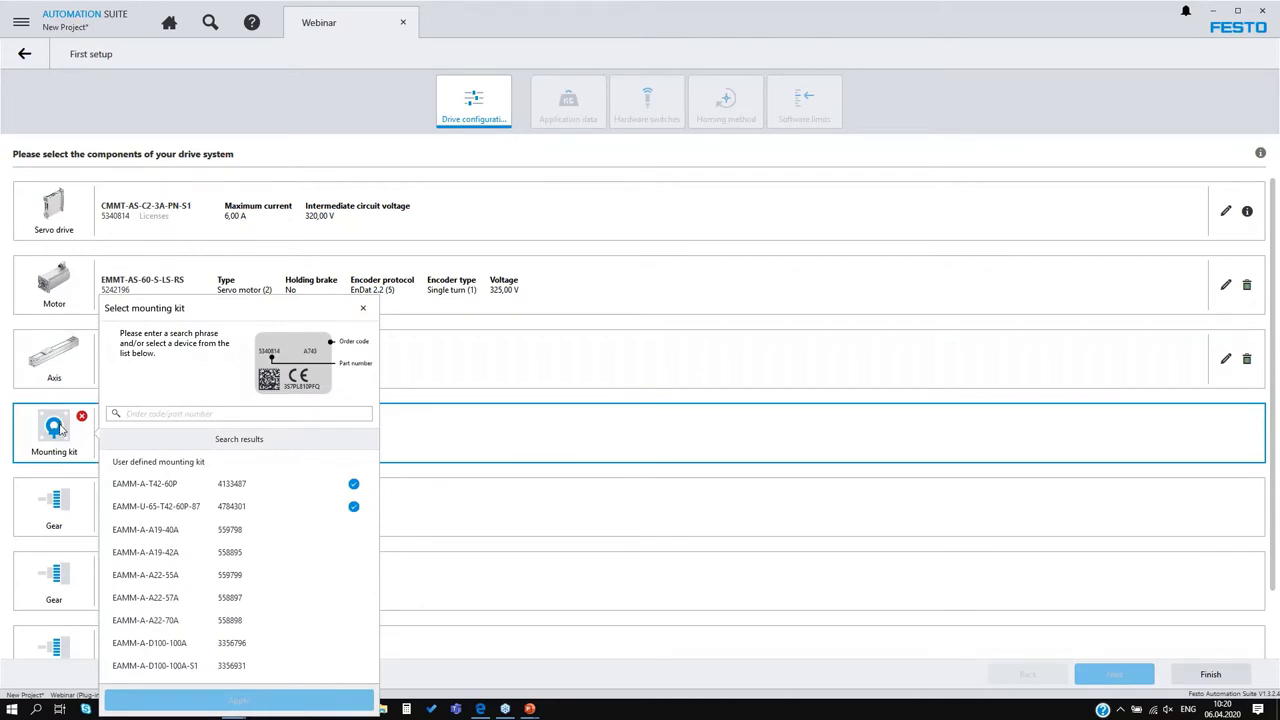
left_click(194, 489)
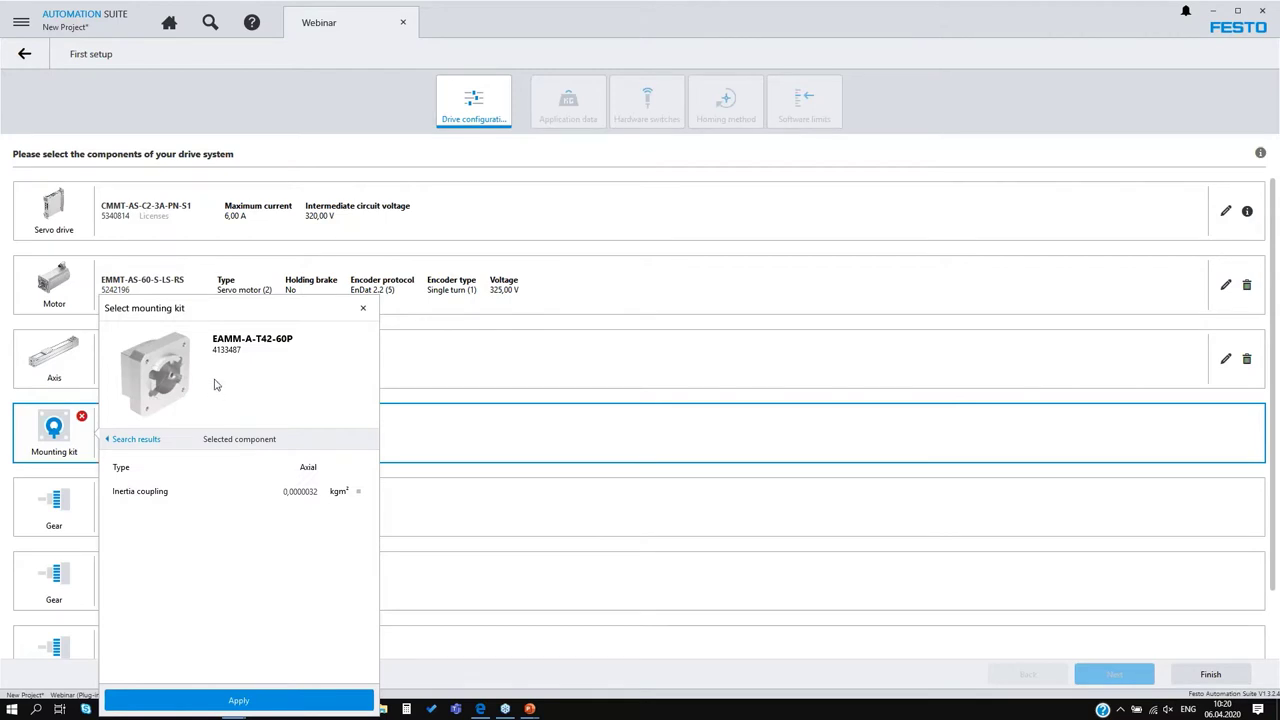
left_click(250, 699)
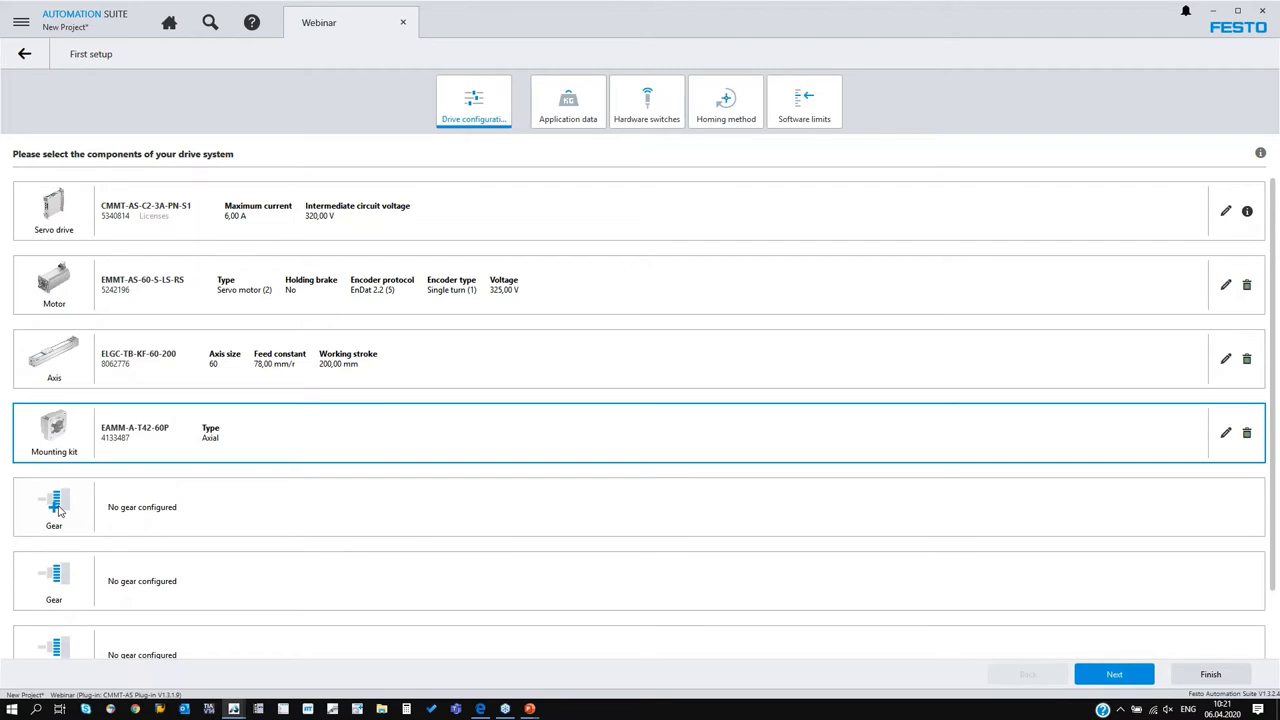
Assign the gear EMGA-60-P-G3-EAS-60 to the first gear slot
left_click(56, 508)
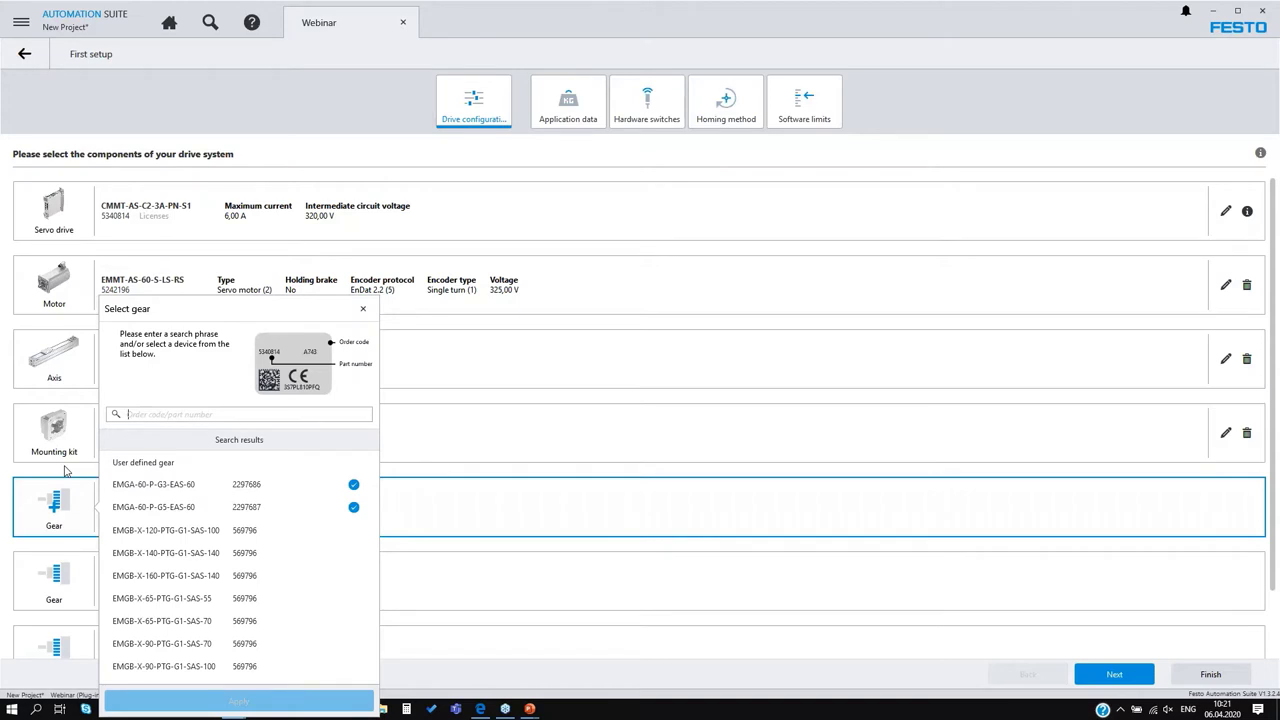
left_click(352, 486)
left_click(311, 700)
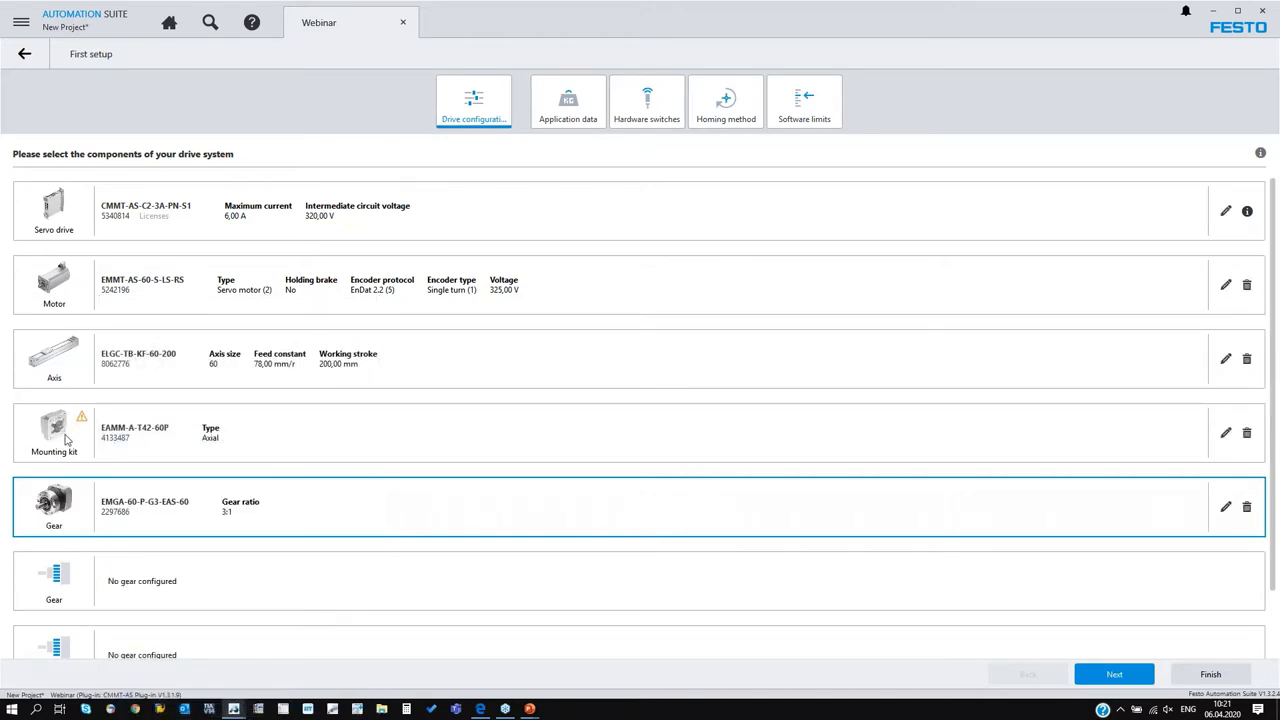
Check the warning on the mounting kit and remove the gear from the first gear slot
mouse_move(84, 424)
left_click(1248, 507)
left_click(766, 396)
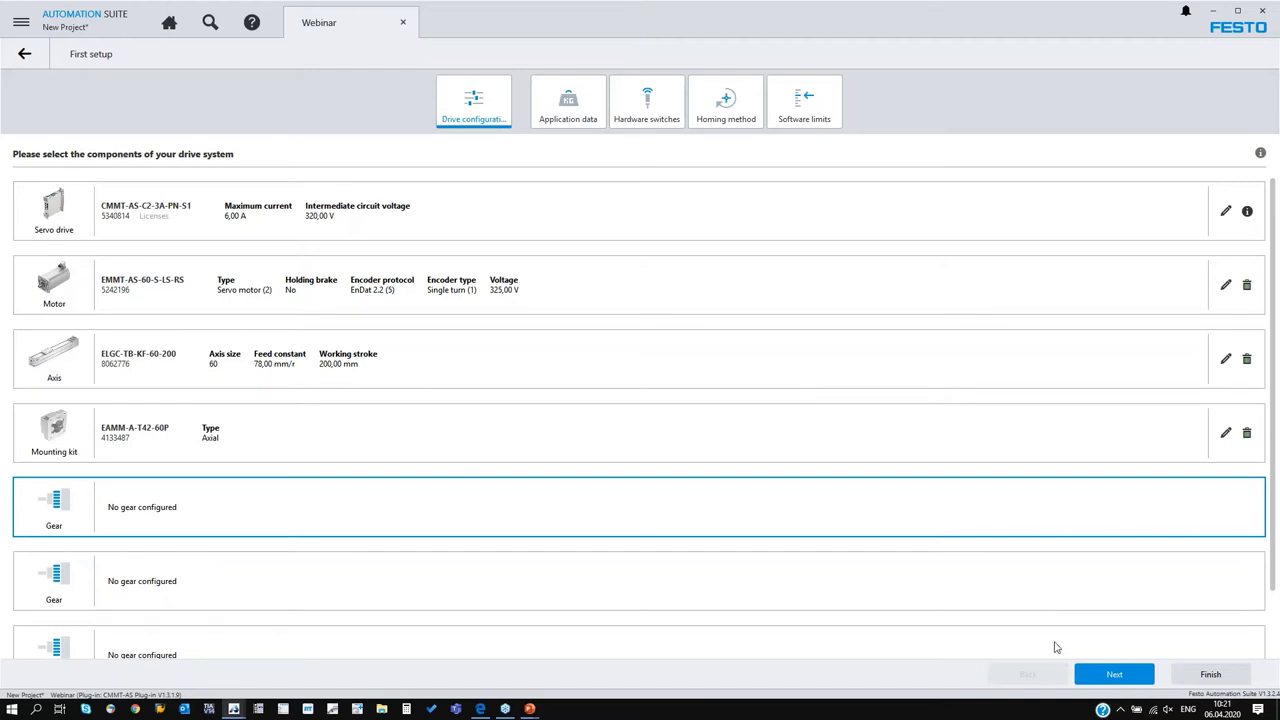
Continue to the application data and open the application mass for editing
left_click(1113, 675)
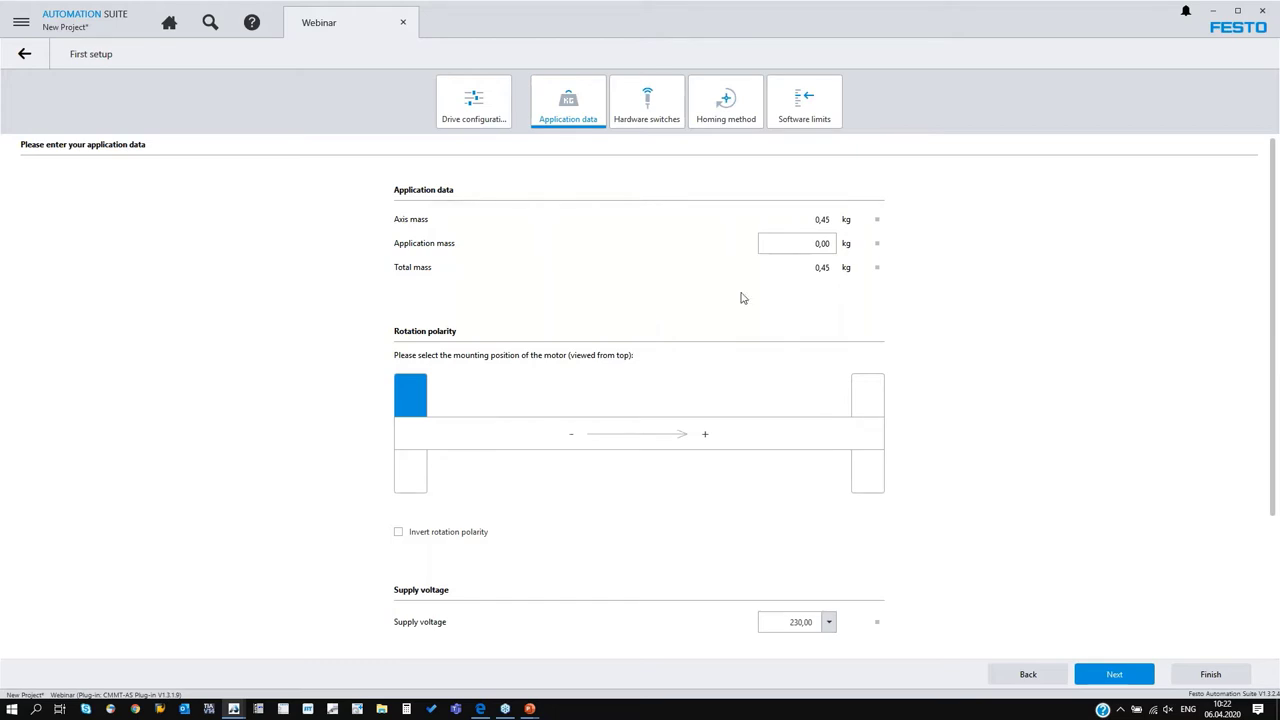
left_click_drag(794, 243, 853, 251)
Try the four motor mounting positions for the rotation polarity and return to the upper-left one
left_click(876, 405)
left_click(874, 472)
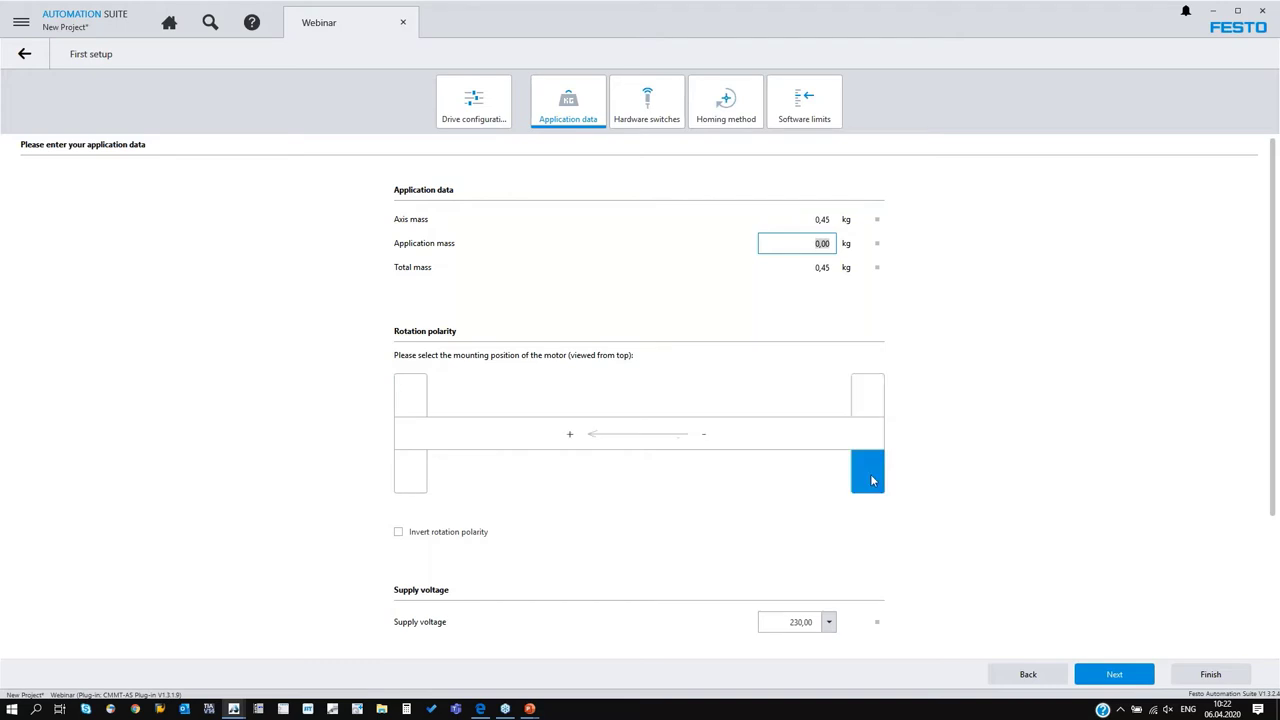
left_click(418, 480)
left_click(408, 393)
left_click(866, 405)
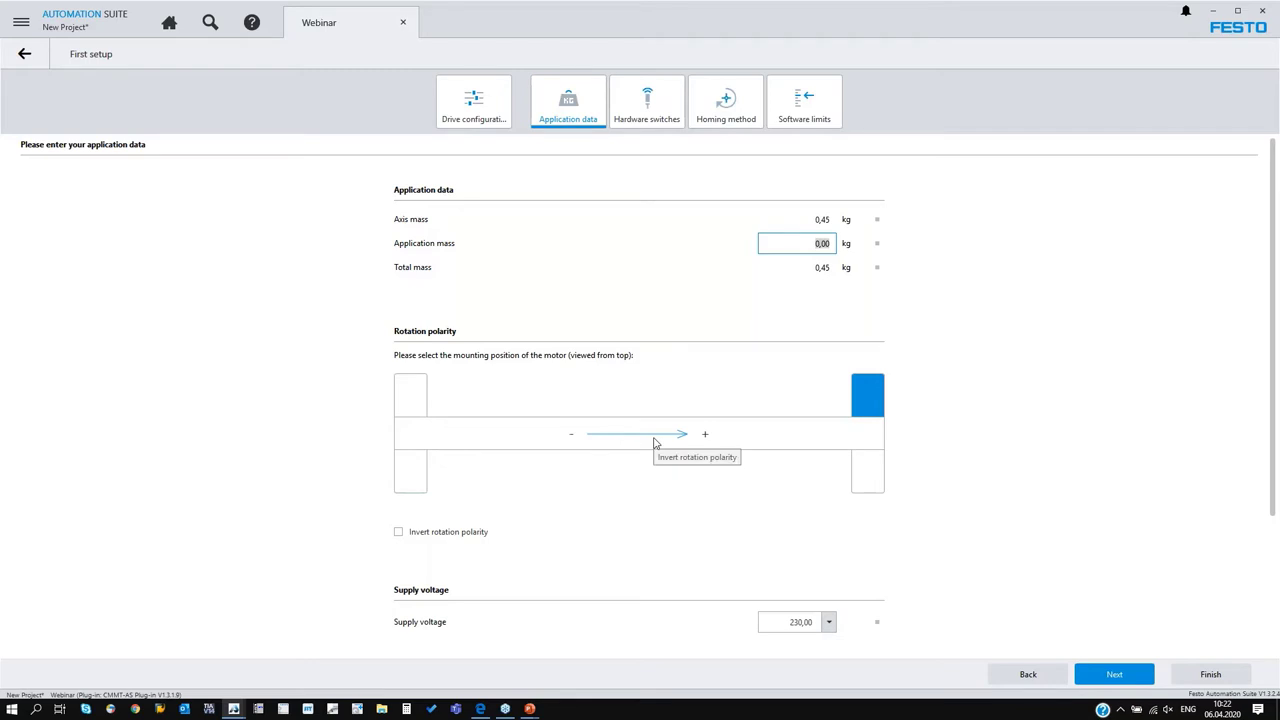
left_click(409, 404)
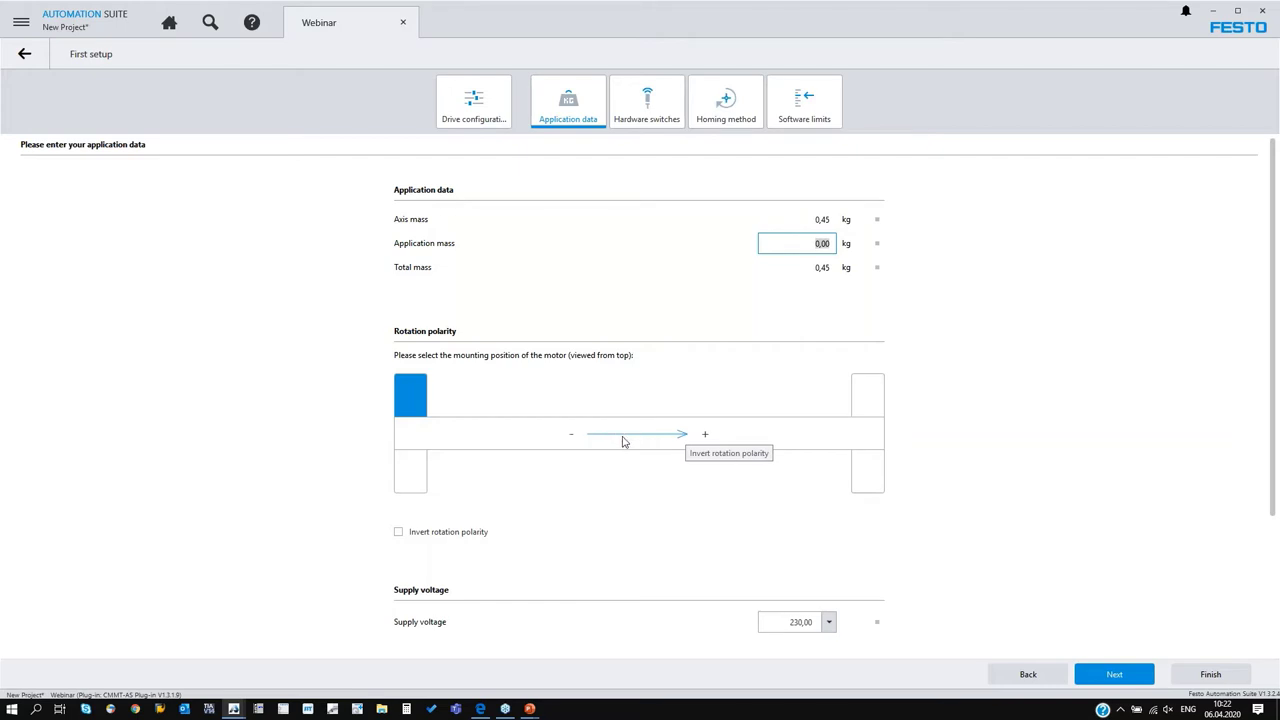
Check the available supply voltage options in the application data
scroll(623, 441, "down", 3)
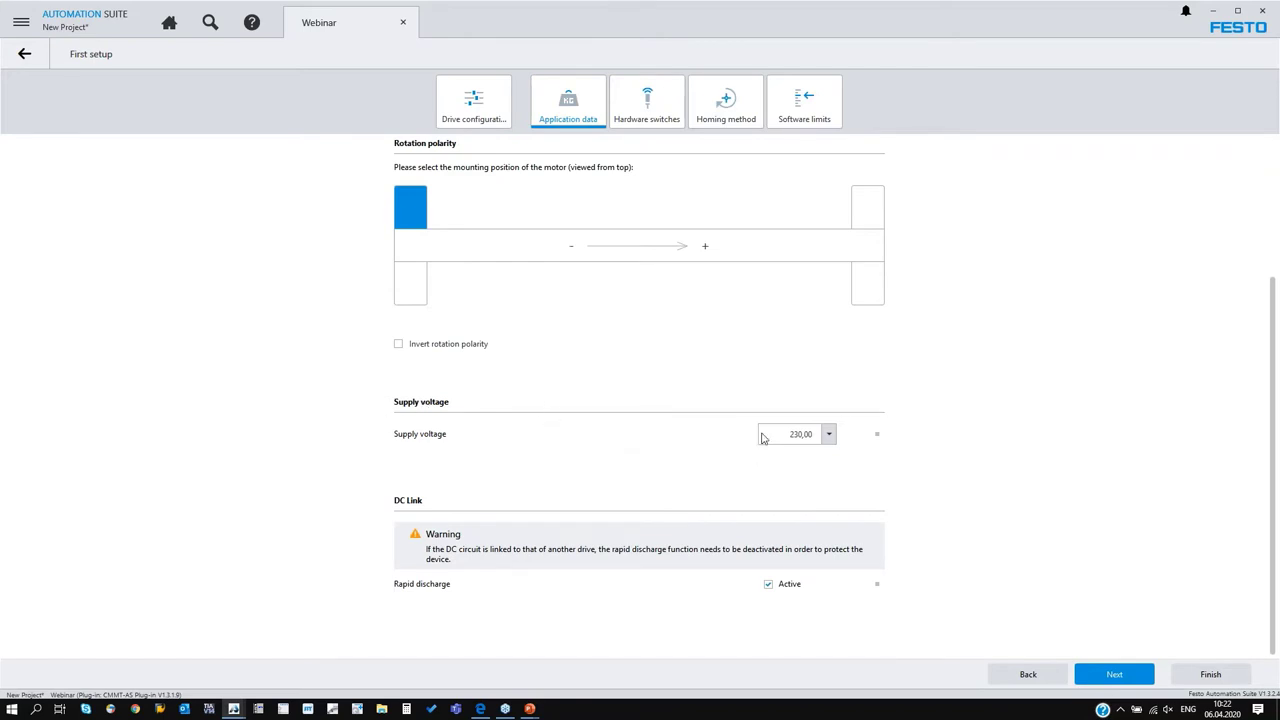
left_click(825, 438)
left_click(827, 436)
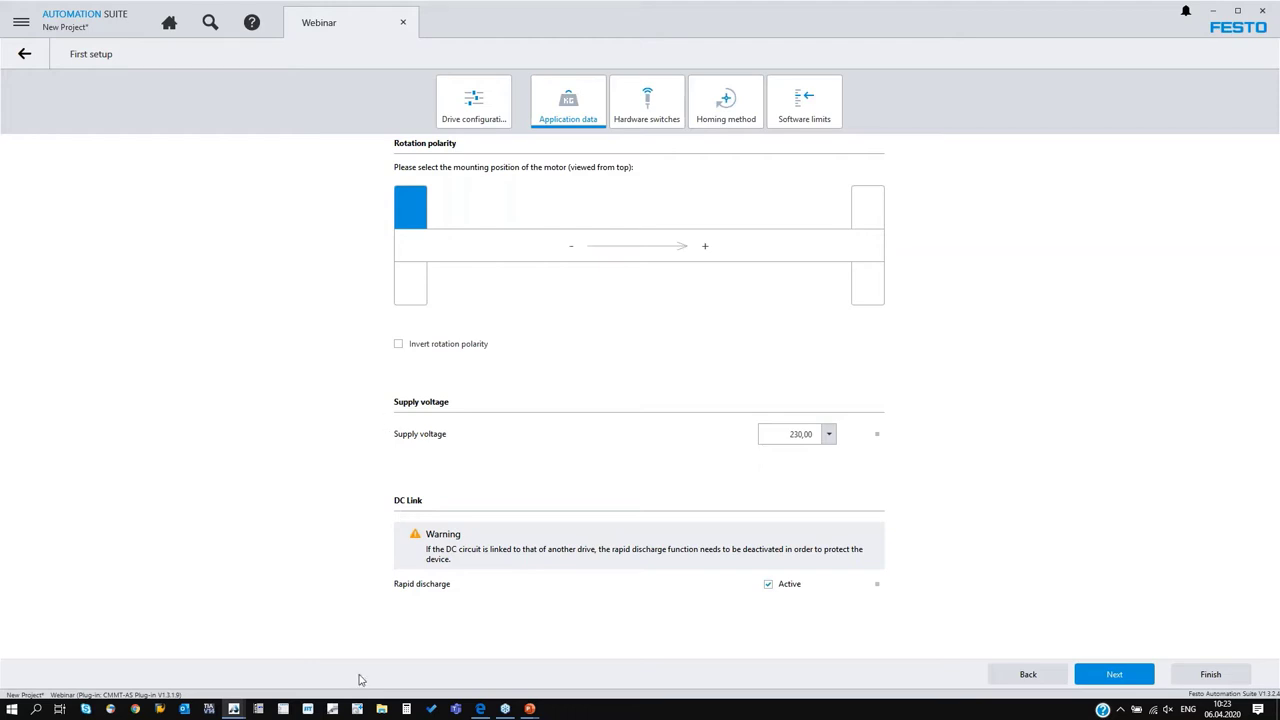
Switch to the CMMT-AS catalogue in Microsoft Edge and highlight the double-wiring plug assortments for single-phase and three-phase servo drives
key("alt+Tab")
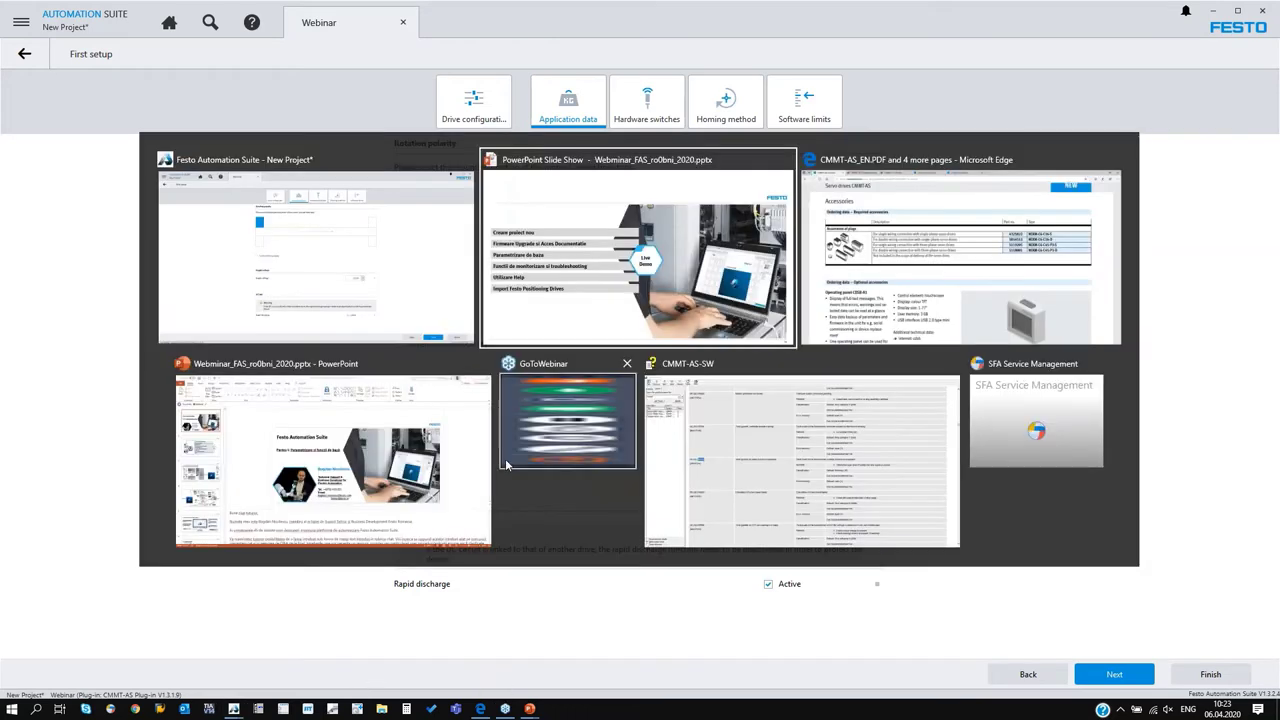
key("Escape")
key("alt+Tab")
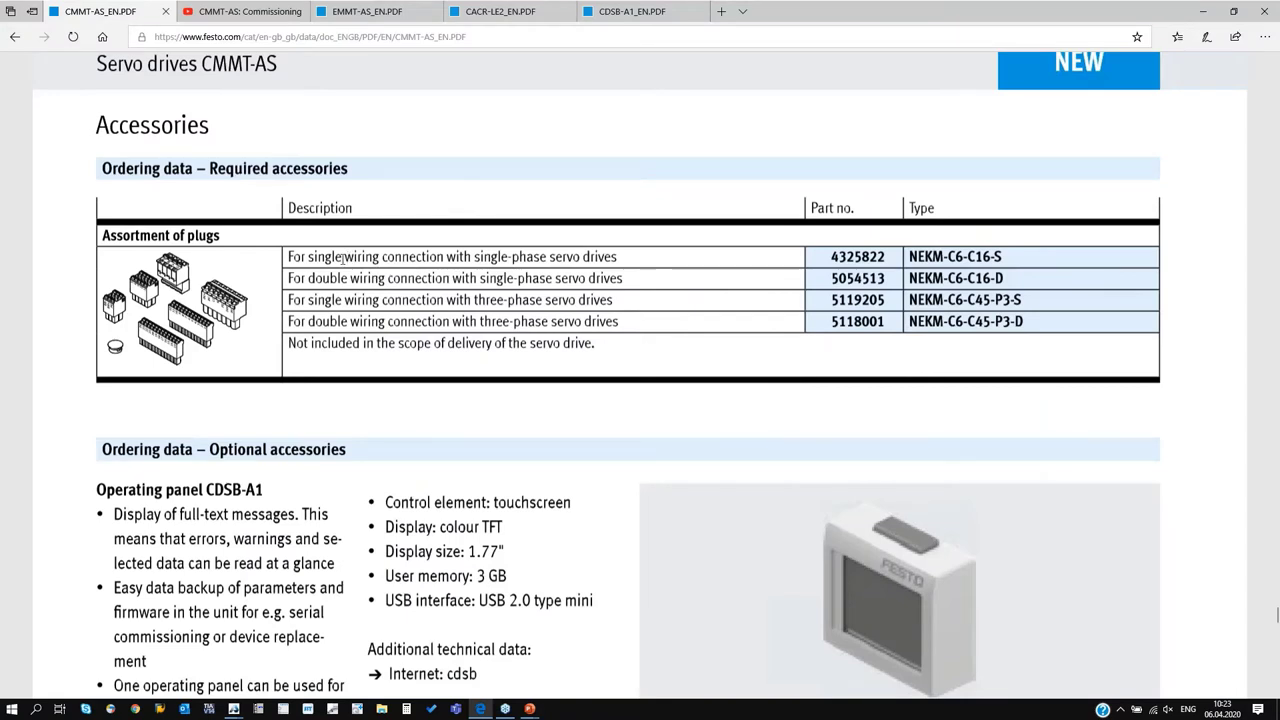
left_click_drag(290, 279, 990, 280)
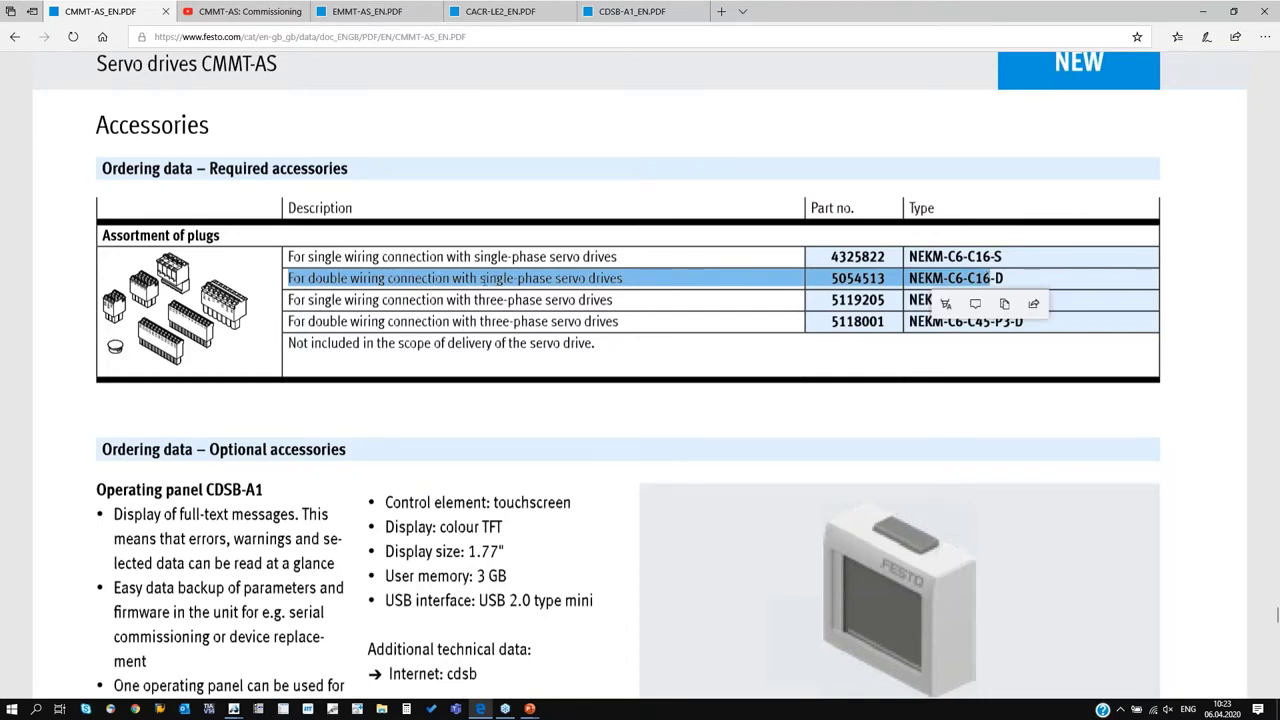
left_click_drag(480, 278, 556, 278)
left_click_drag(290, 321, 610, 321)
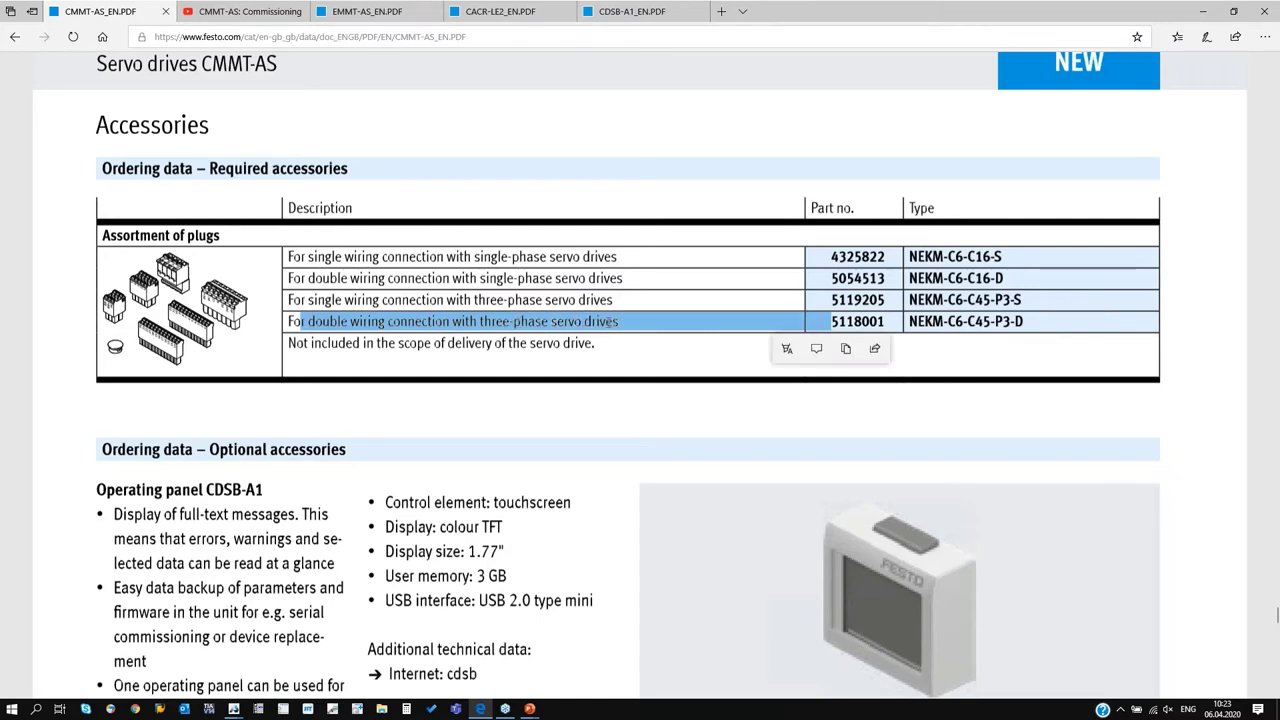
Return to Festo Automation Suite and continue the first setup to the hardware switches
key("alt+Tab")
key("alt+Tab")
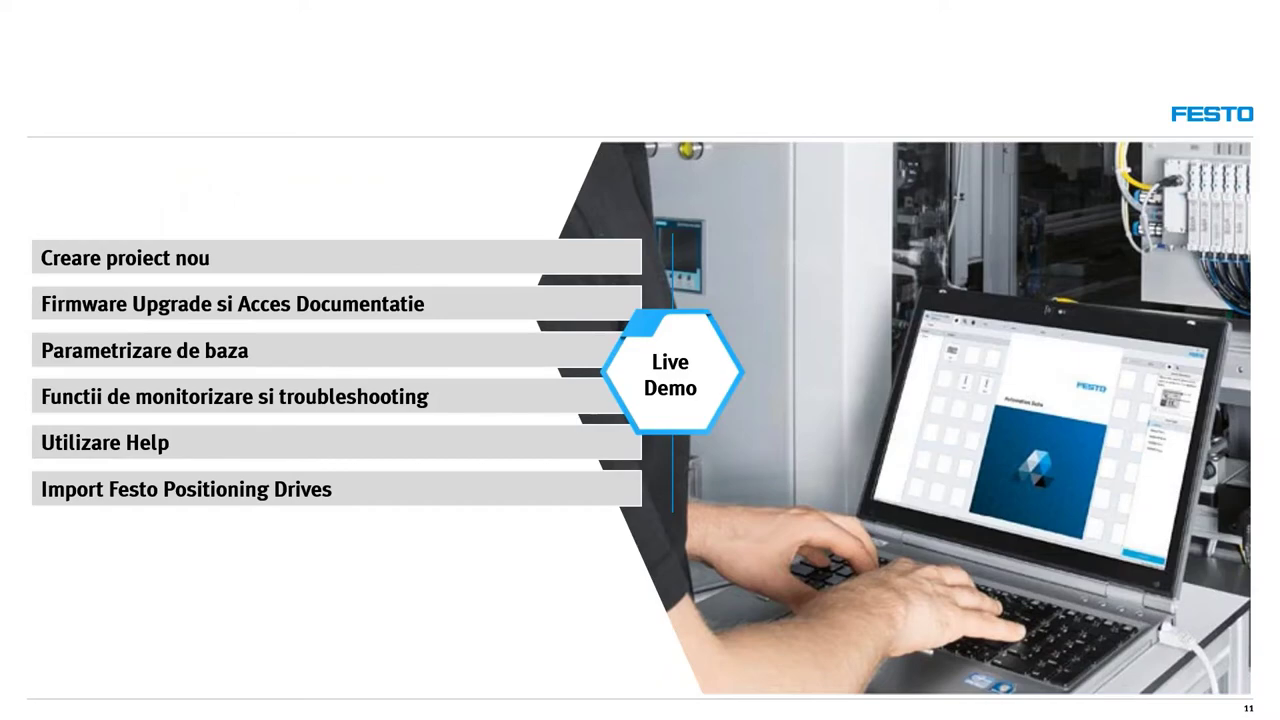
key("alt+Tab")
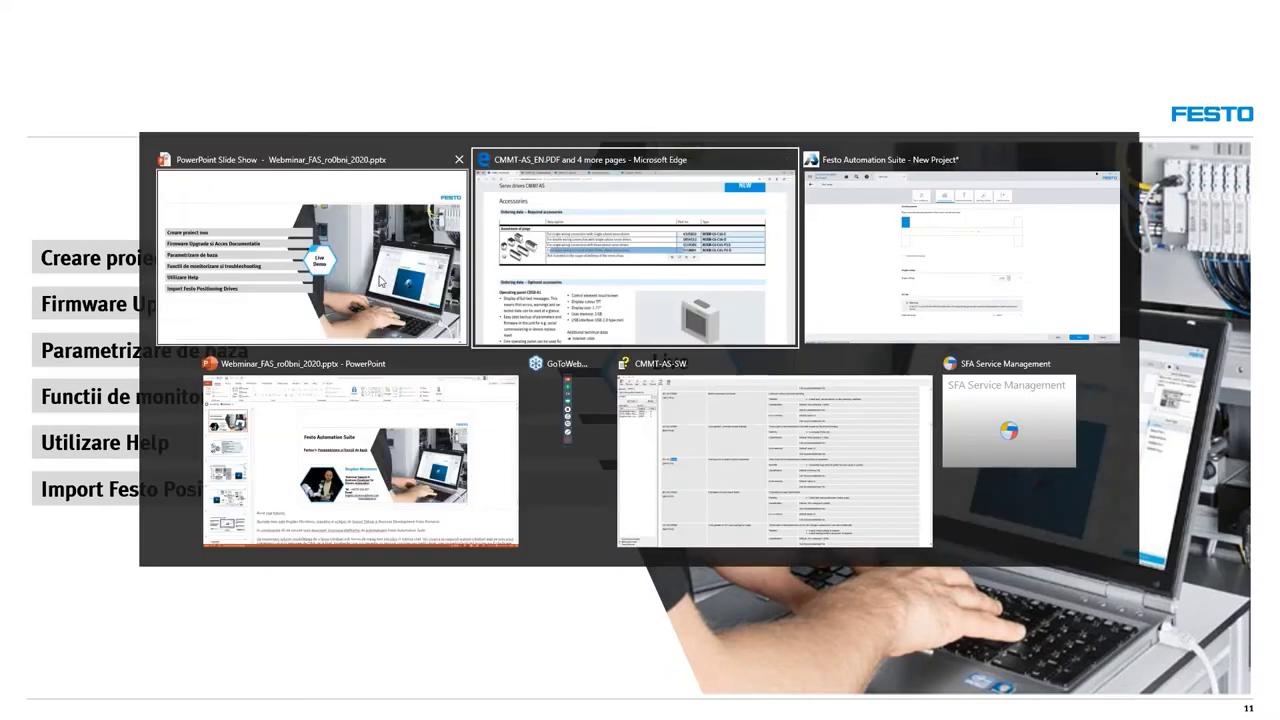
left_click(912, 278)
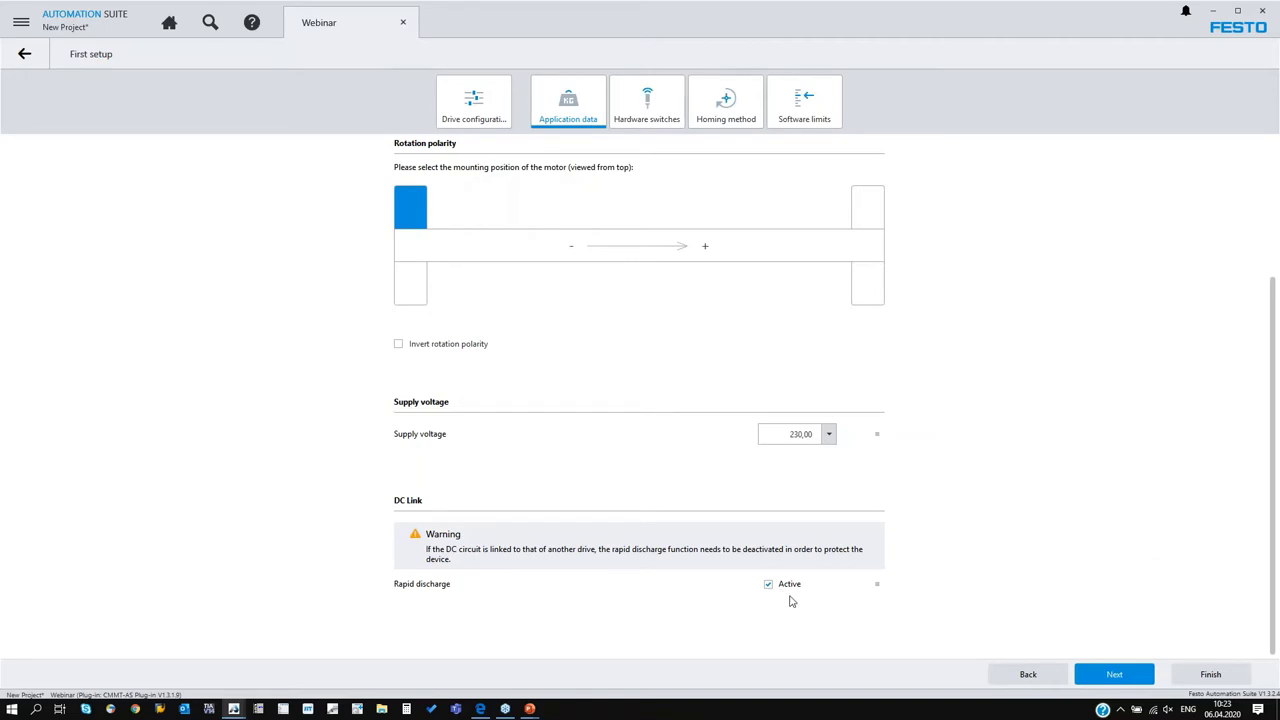
left_click(1115, 674)
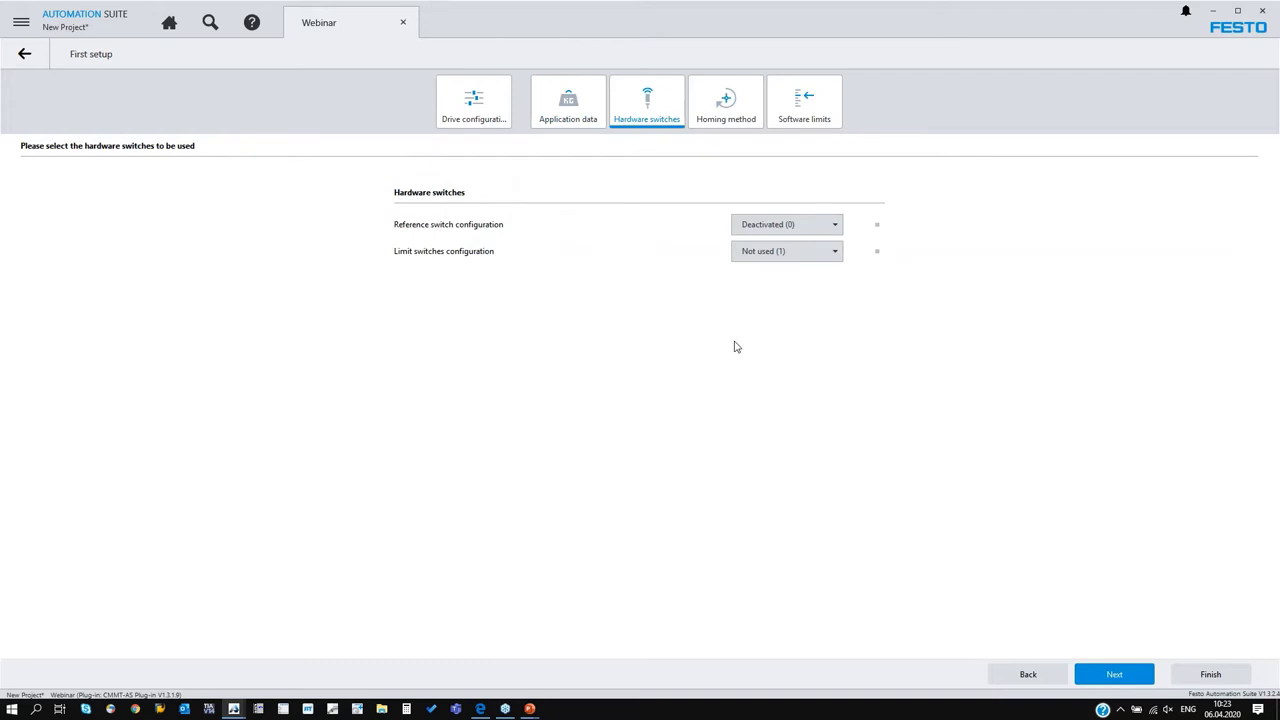
Examine the contact options for the reference switch and the limit switches, leaving both configurations as they are
left_click(782, 230)
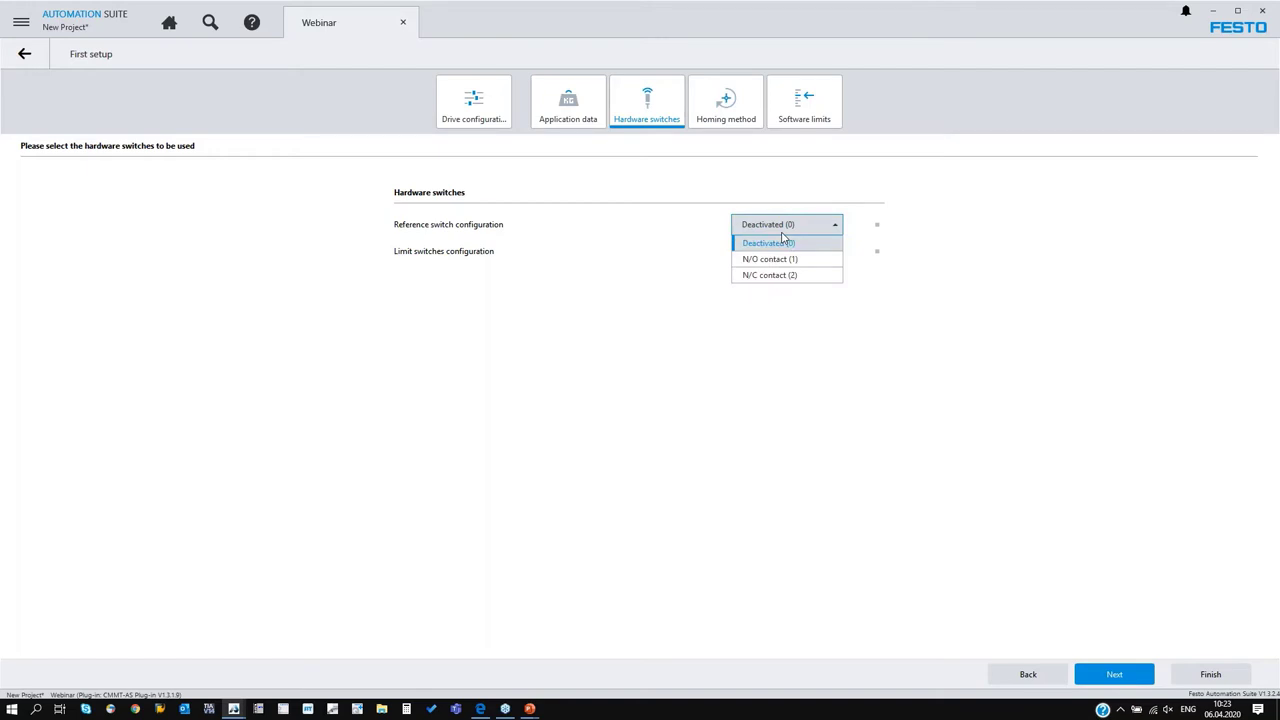
left_click(727, 275)
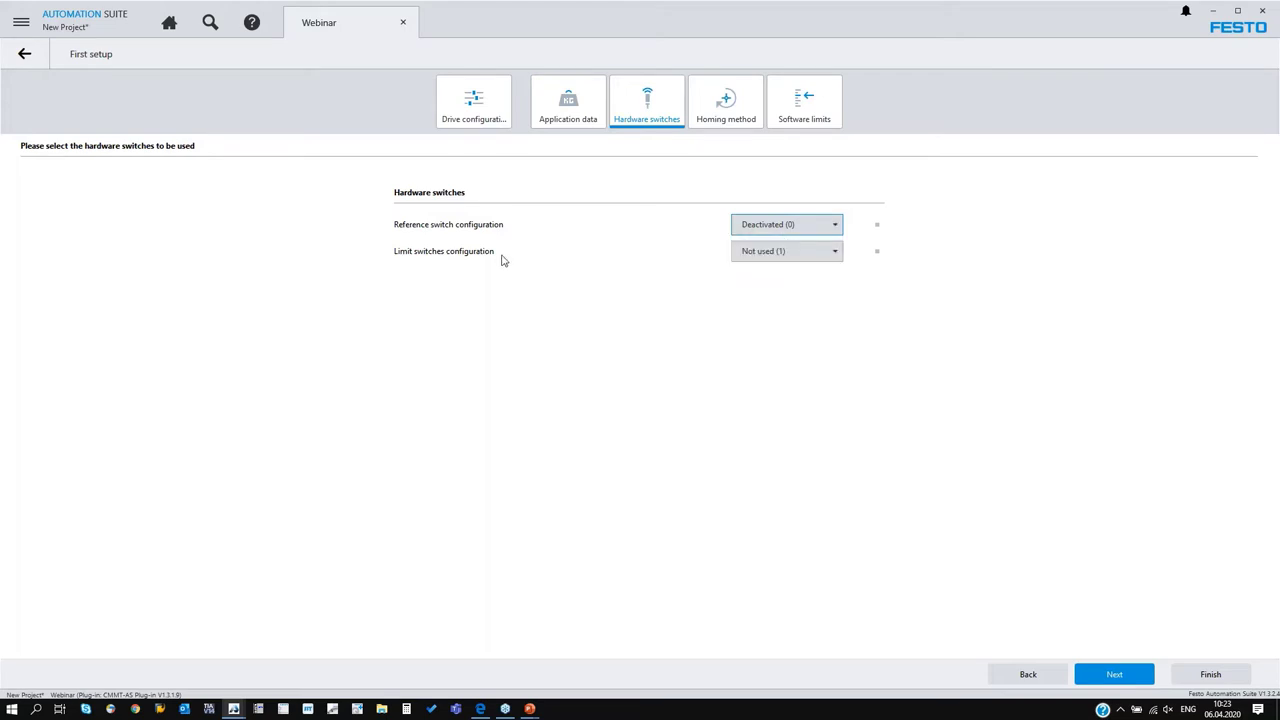
left_click(775, 256)
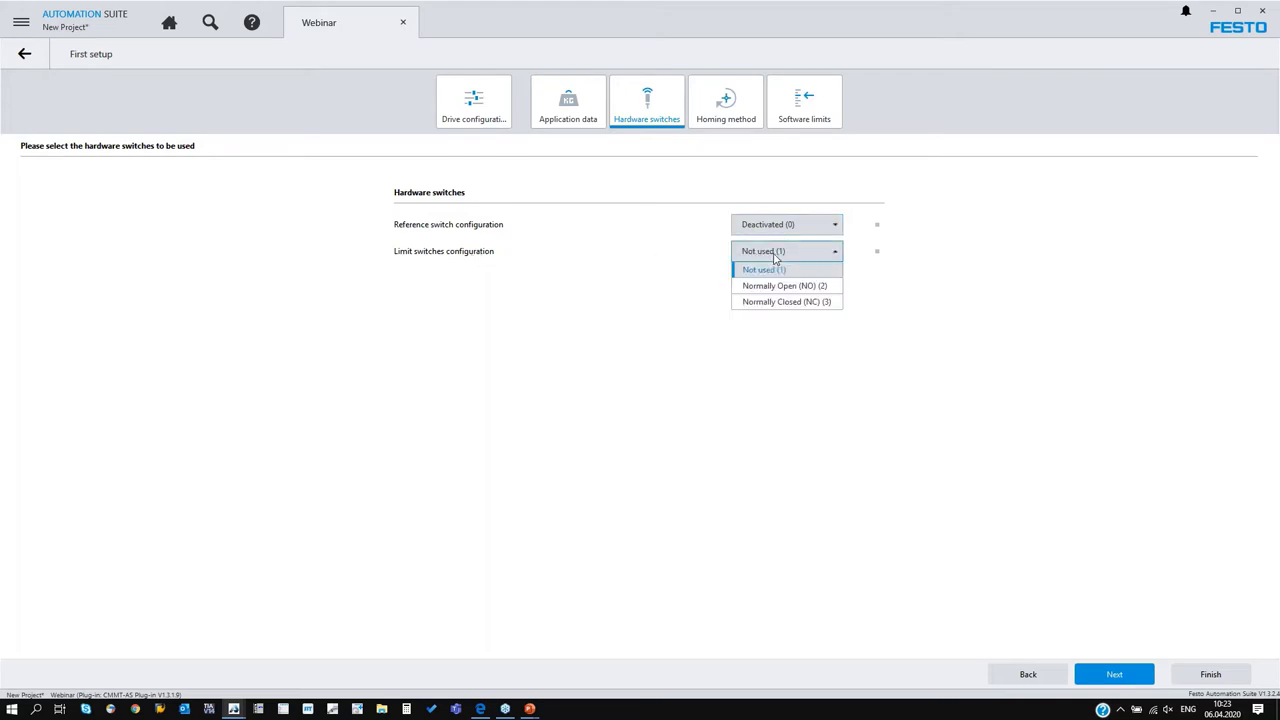
left_click(774, 256)
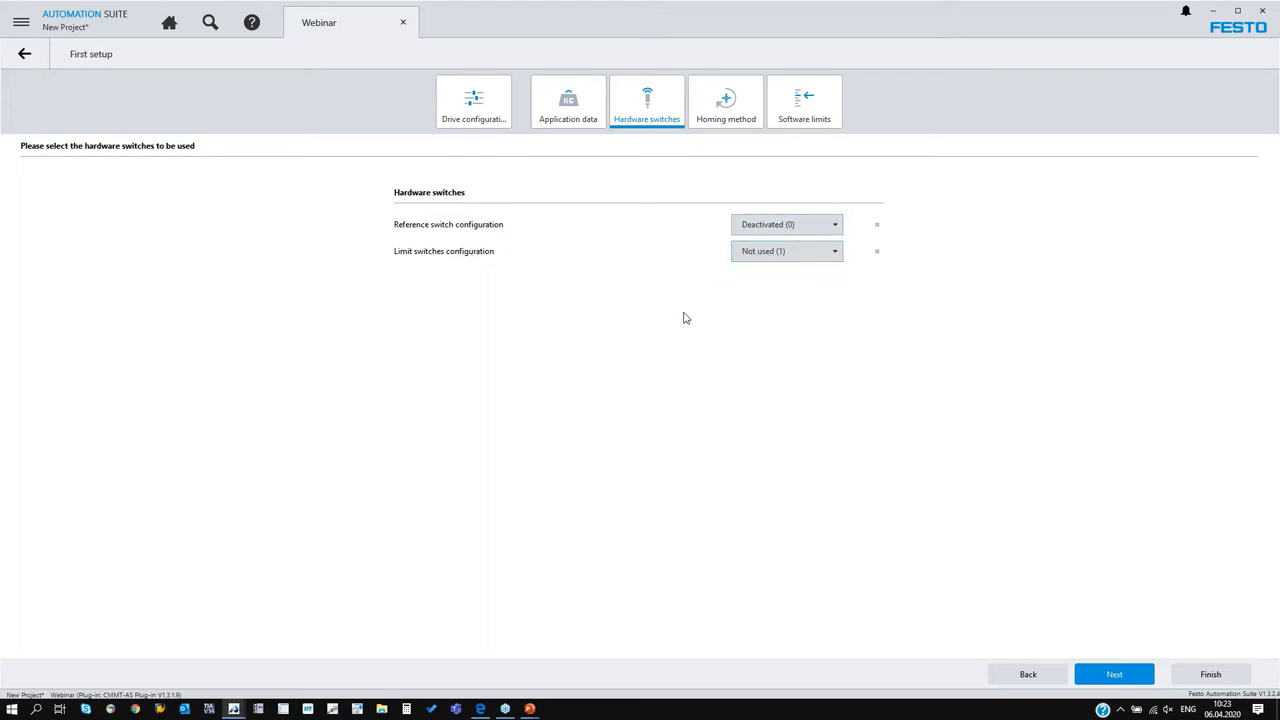
Continue to the homing method and set it to Negative stop (-17)
left_click(1114, 676)
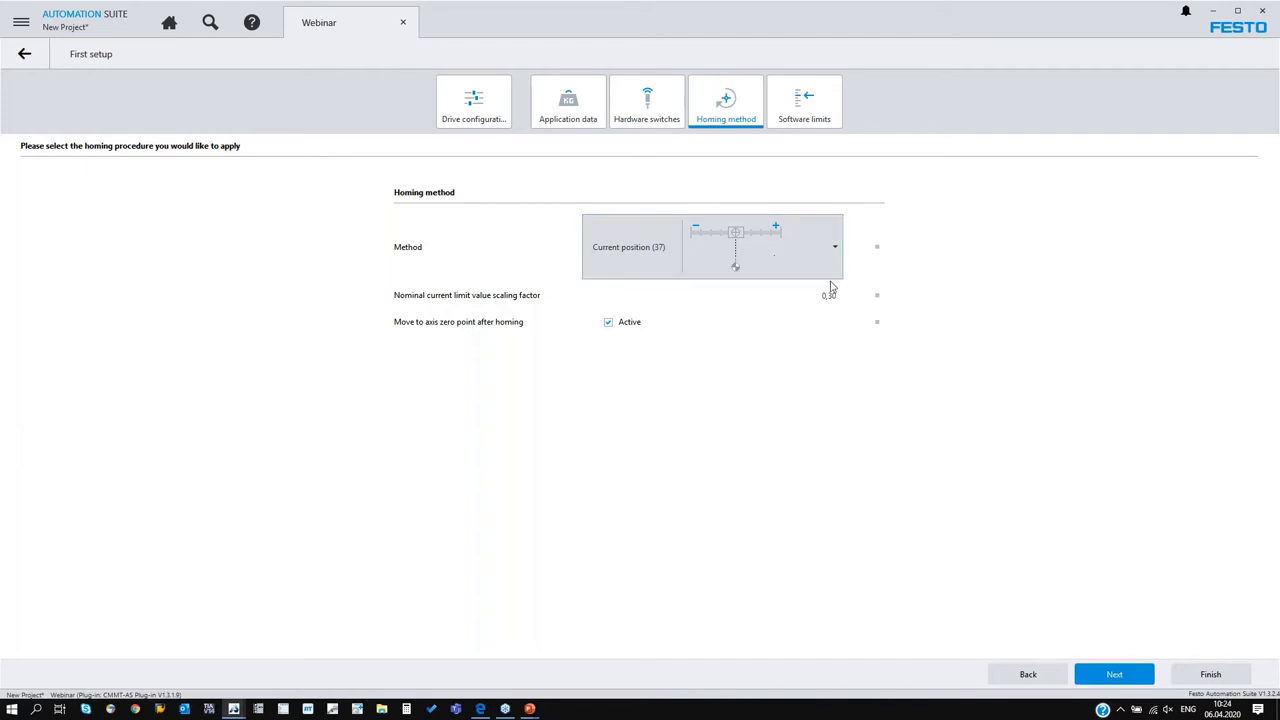
left_click(813, 252)
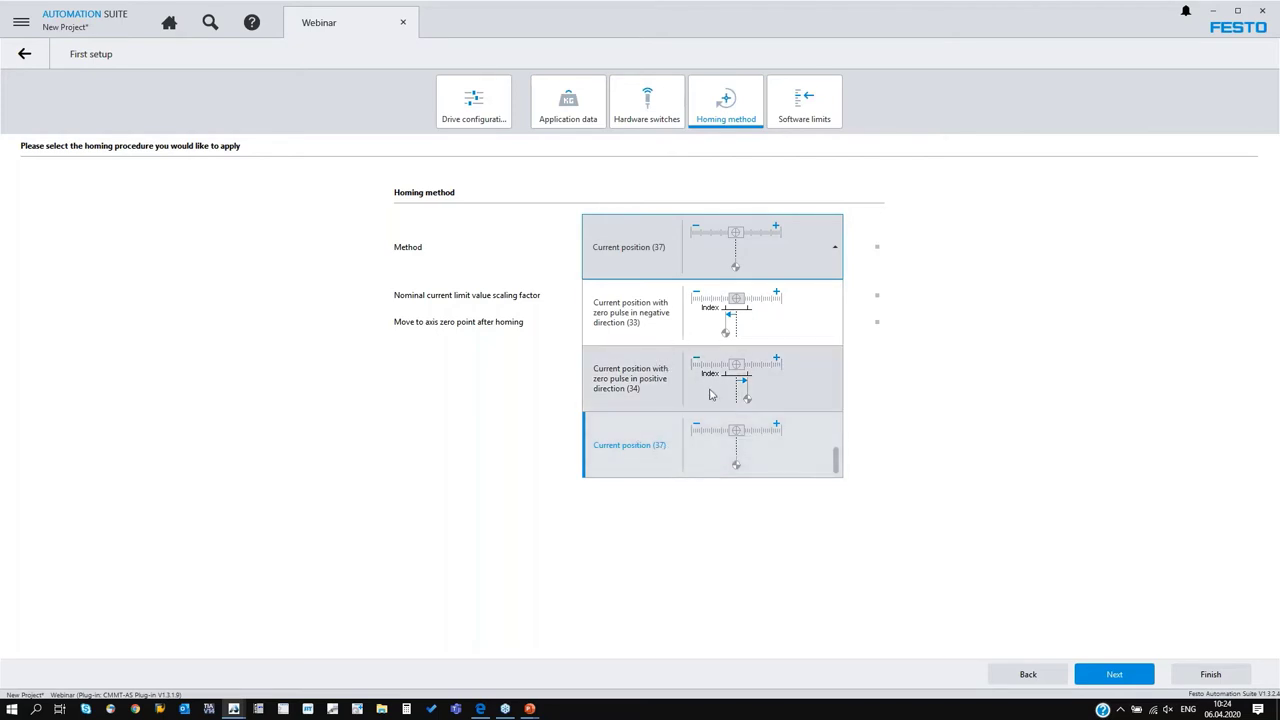
scroll(714, 416, "up", 5)
scroll(715, 421, "up", 3)
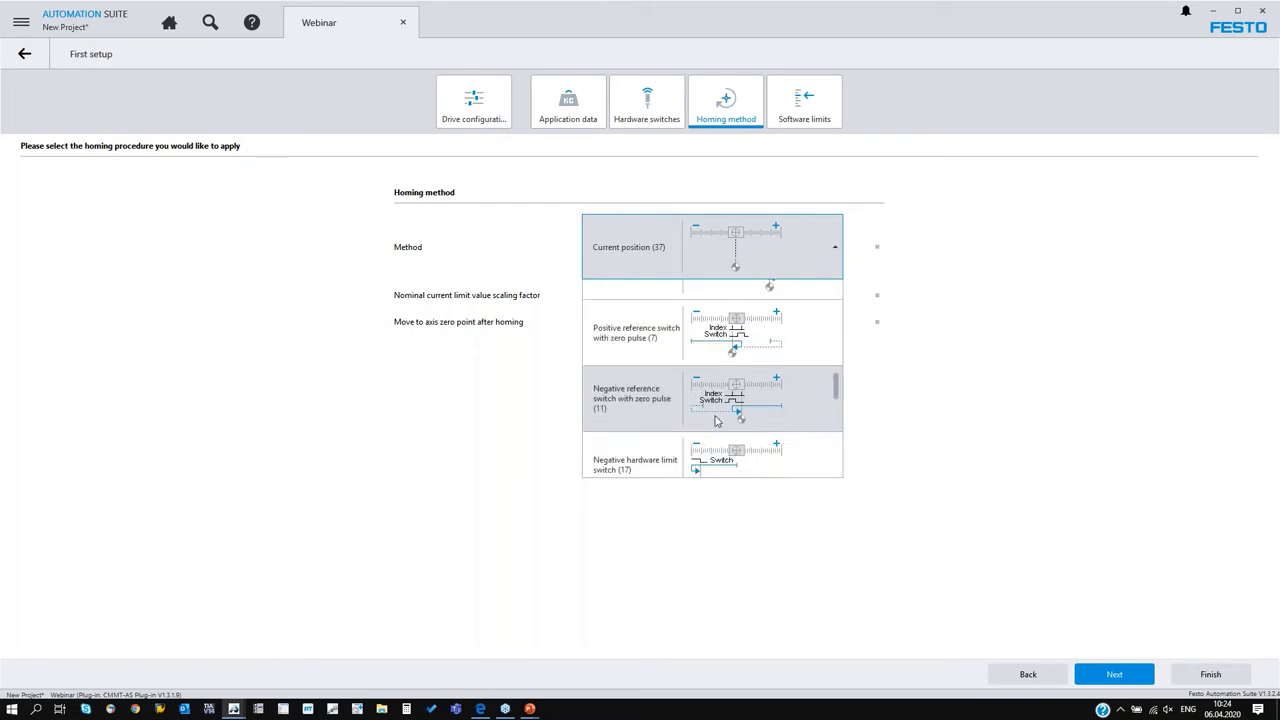
scroll(715, 421, "up", 3)
scroll(715, 421, "up", 3)
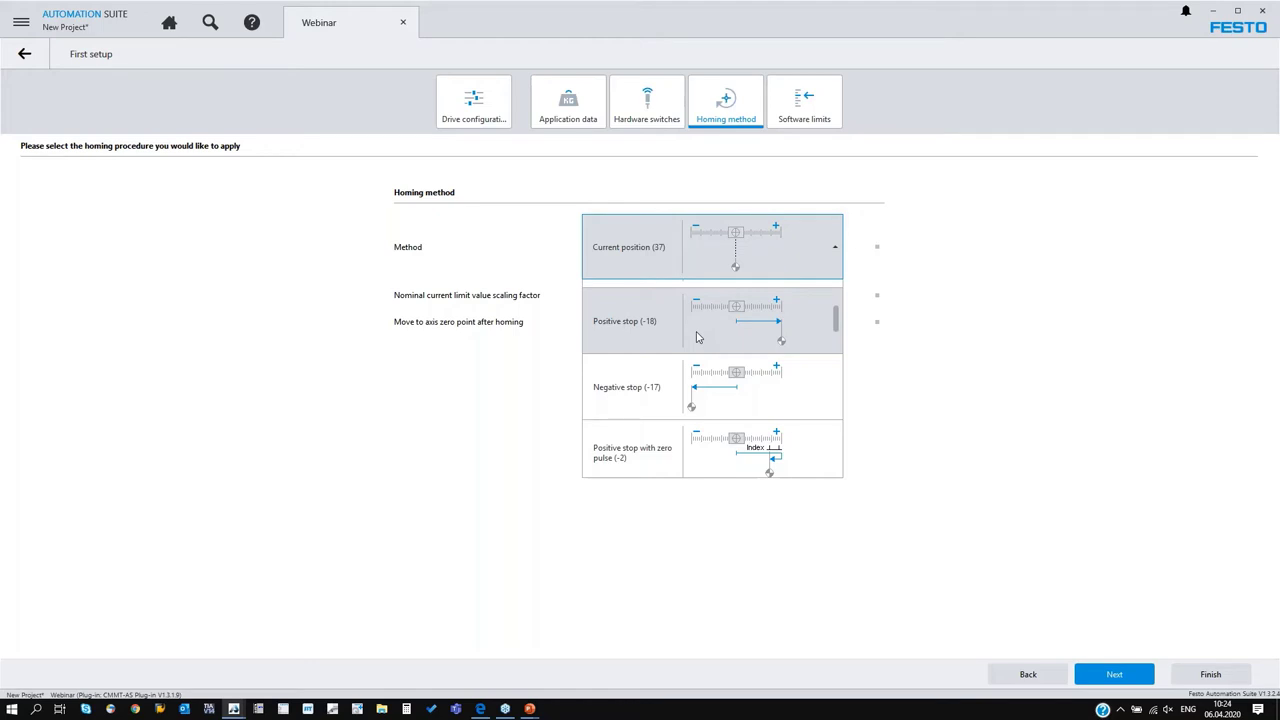
left_click(641, 390)
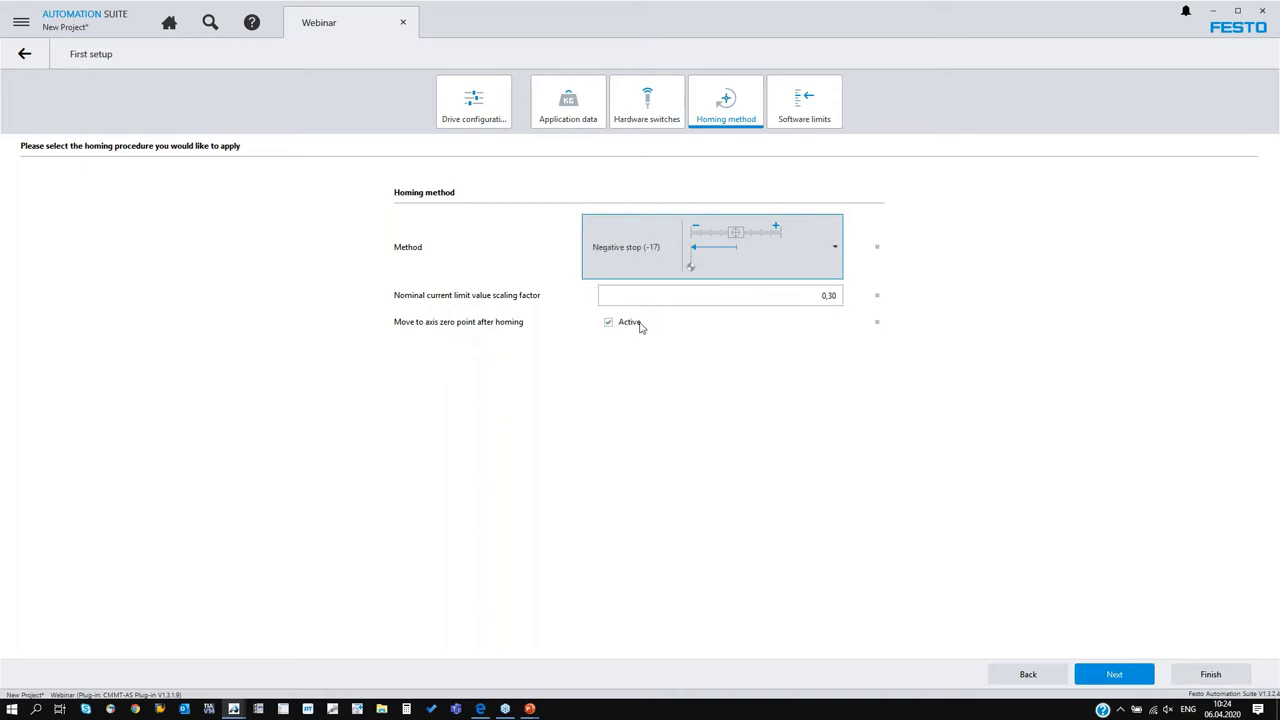
Browse the stop and limit switch homing methods with zero pulse and keep Negative stop (-17)
left_click(721, 251)
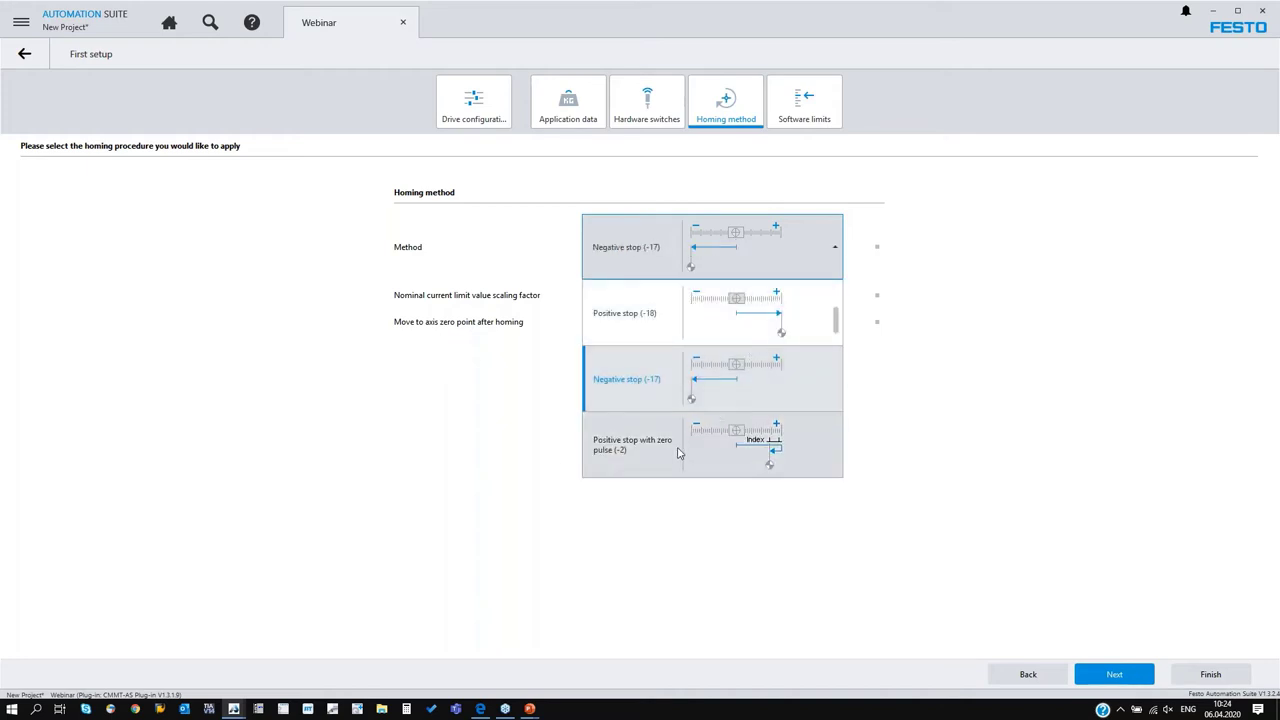
scroll(677, 453, "down", 1)
scroll(670, 448, "down", 2)
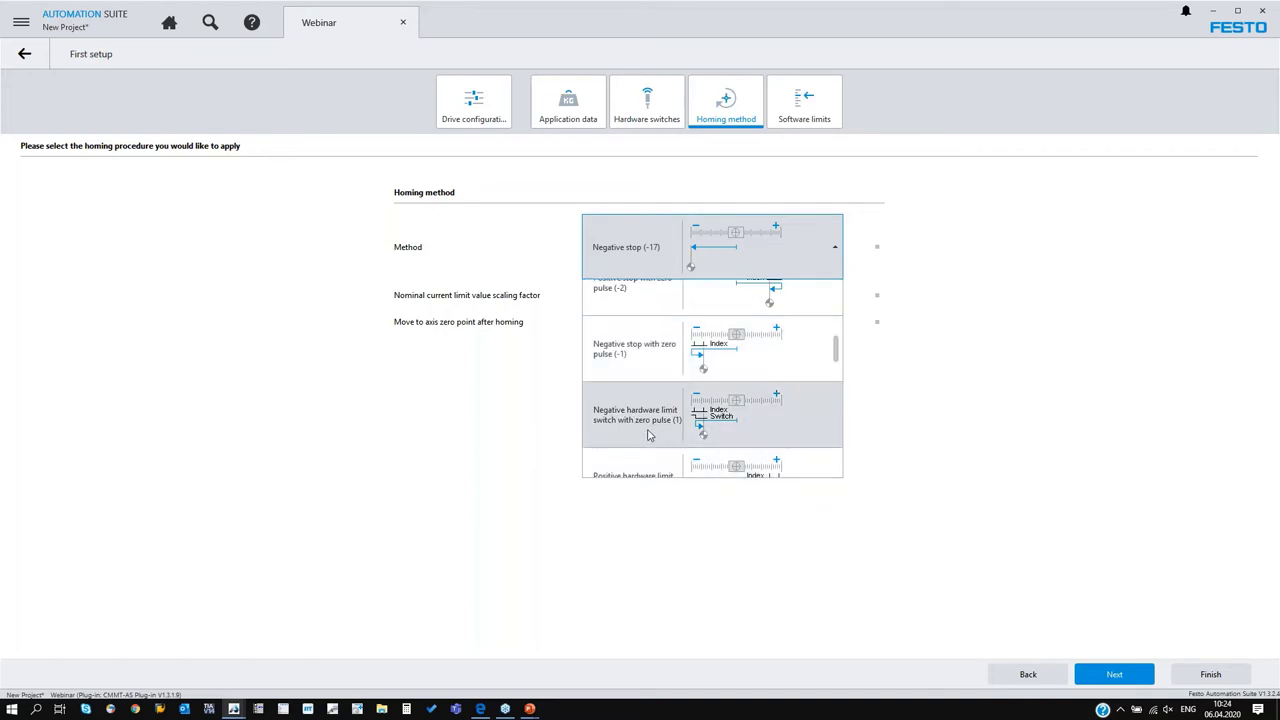
scroll(648, 436, "up", 2)
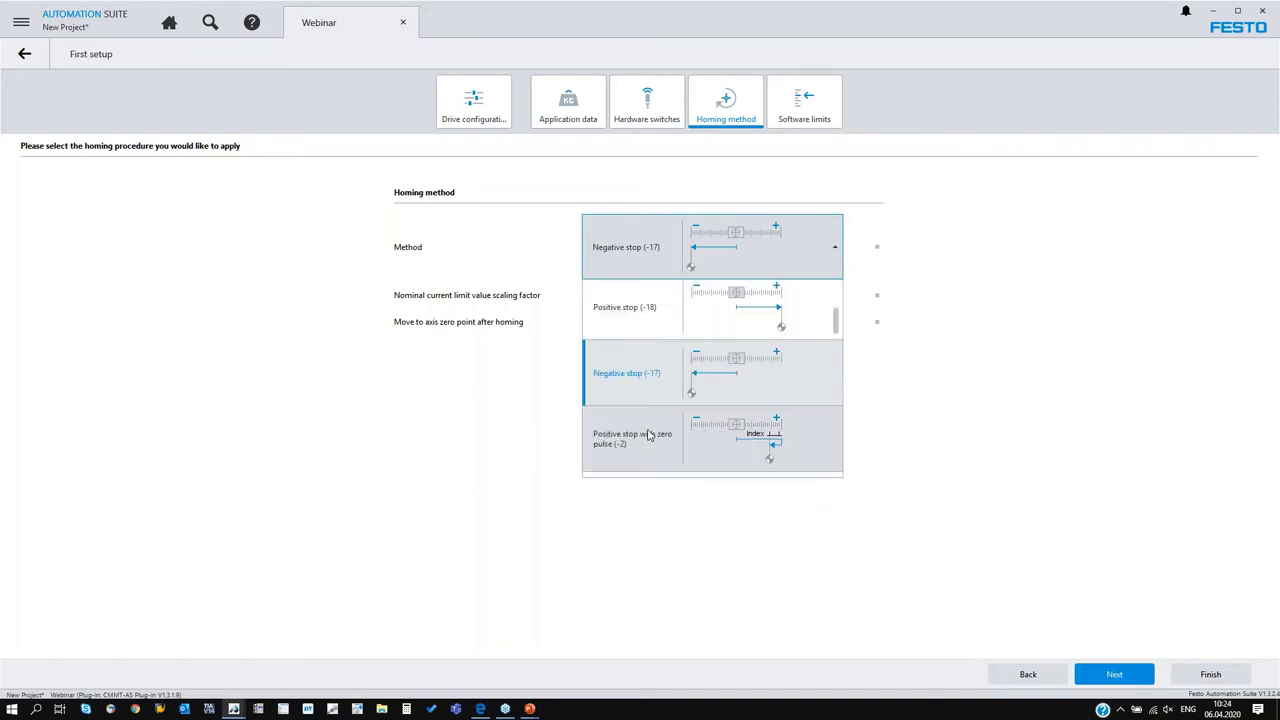
left_click(635, 375)
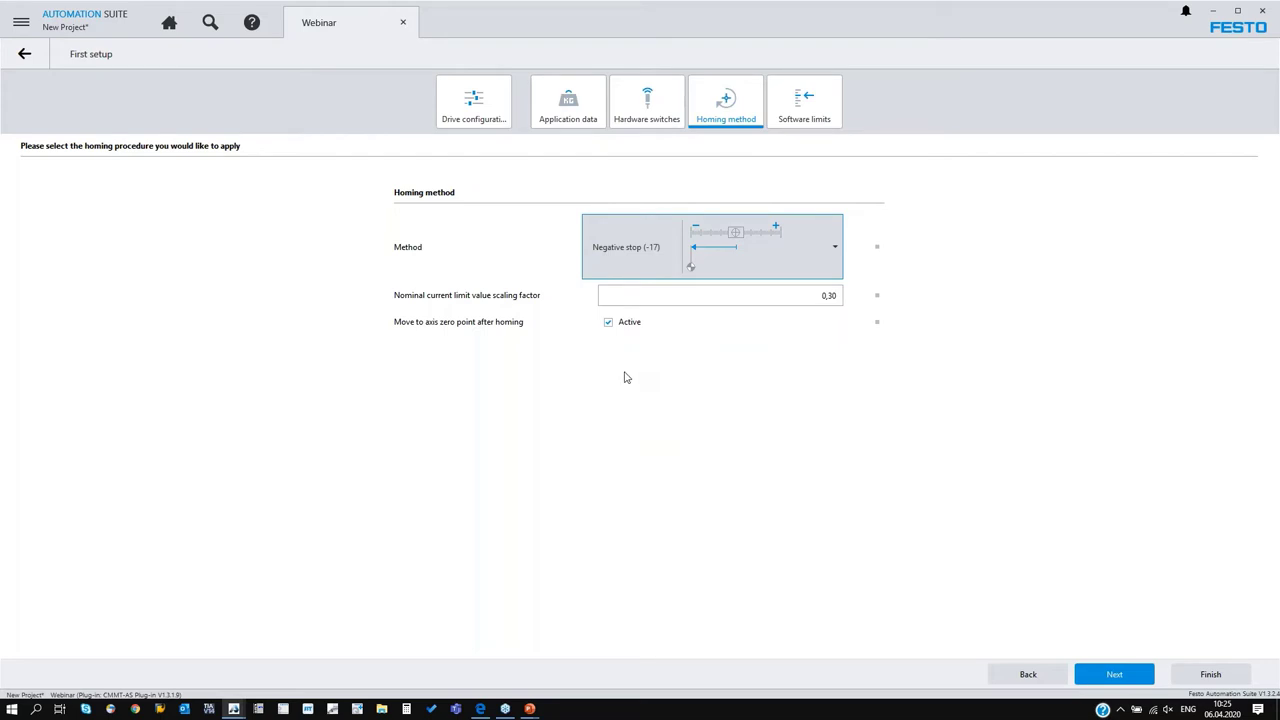
Finish the first setup with the proposed software limits and expand the Axis 1 parameter pages
left_click(1118, 674)
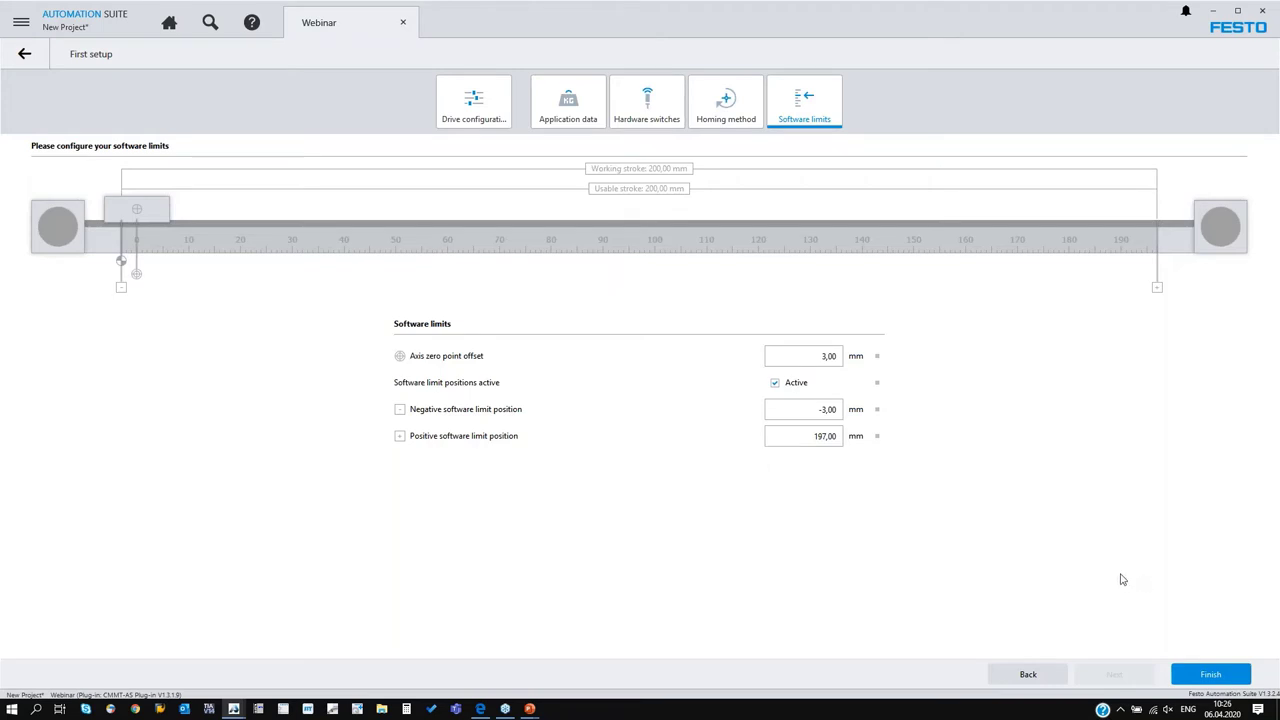
left_click(1210, 674)
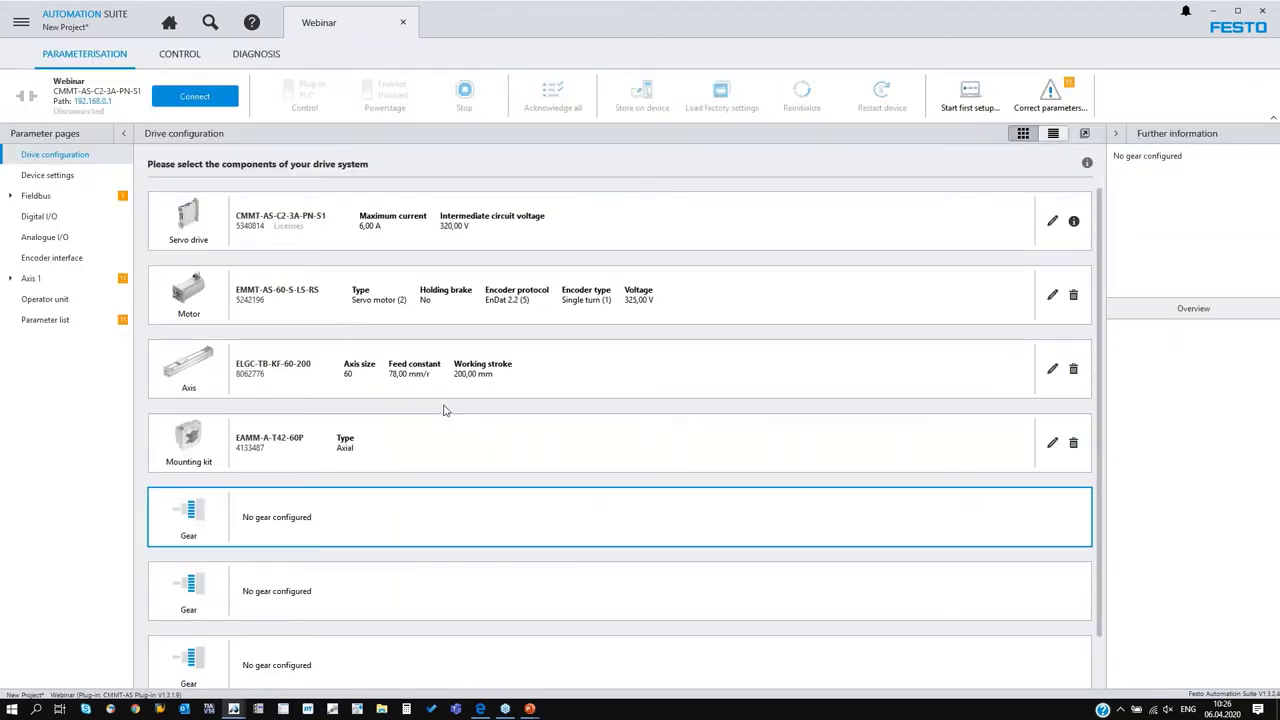
left_click(10, 279)
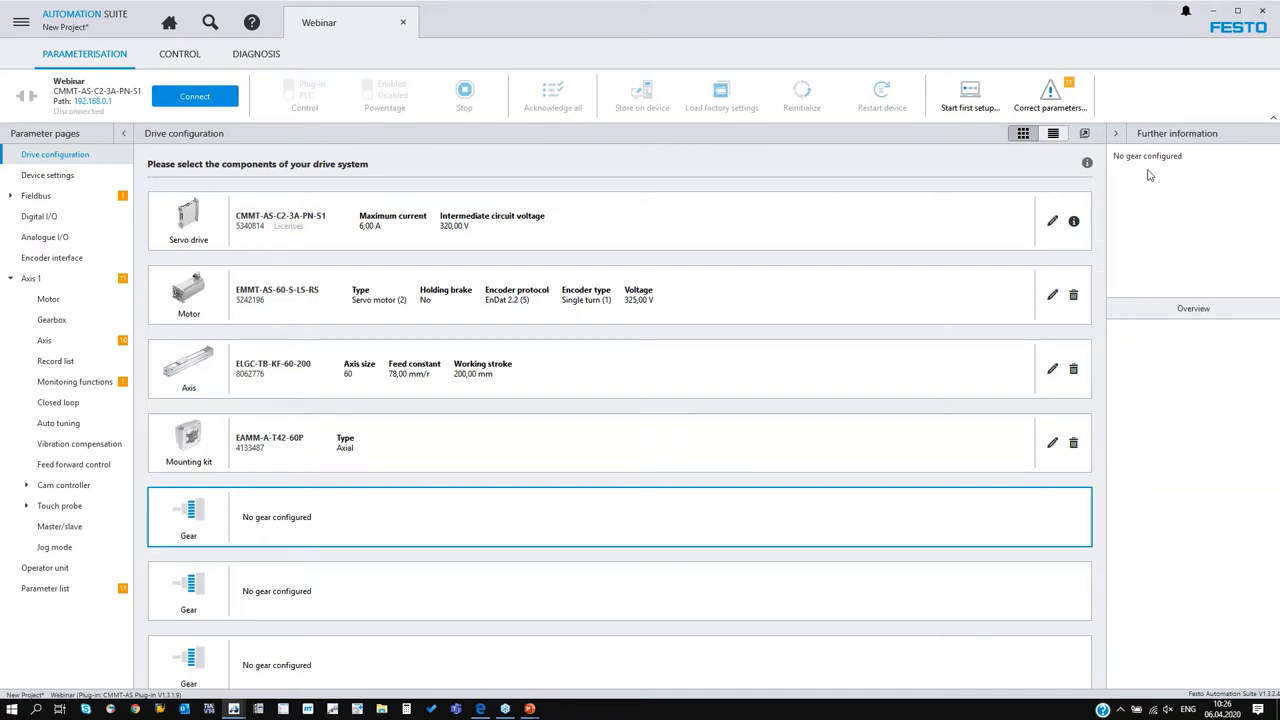
Apply the recommended values to all parameters listed for correction, from P1.850.0.0 to P1.12101.0.0
left_click(1050, 115)
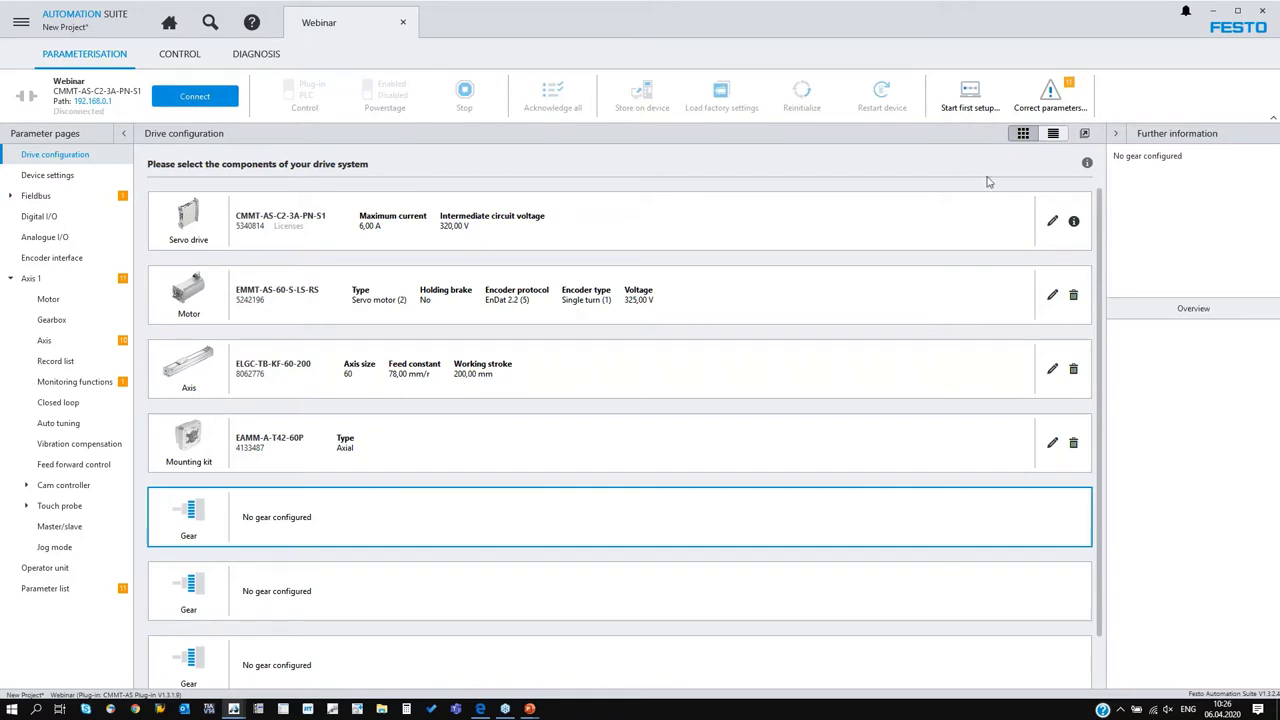
left_click(1046, 114)
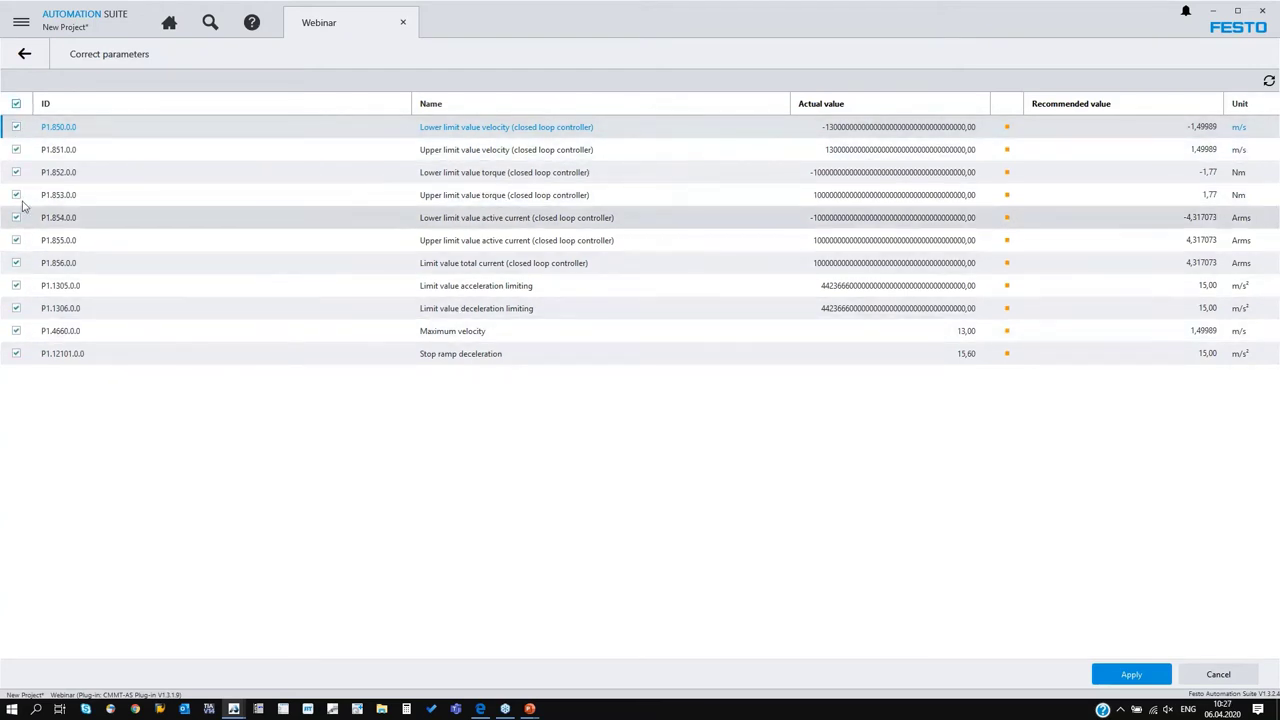
left_click(16, 353)
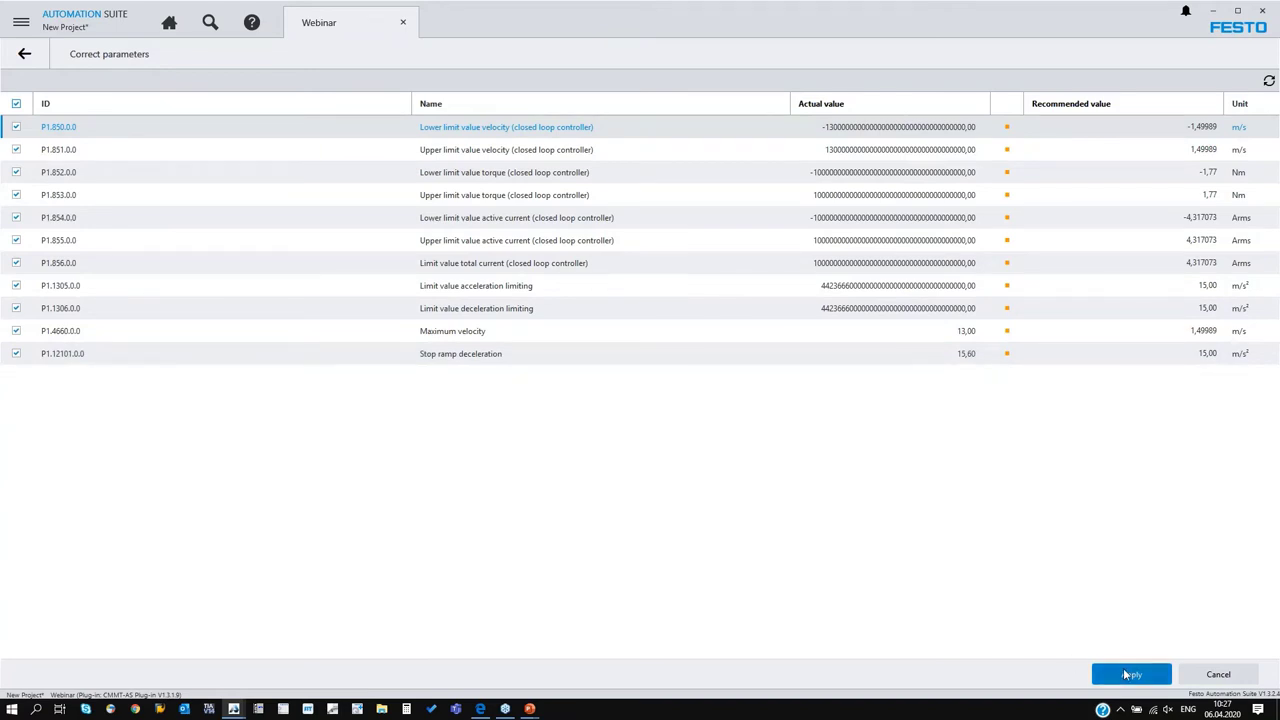
left_click(1127, 675)
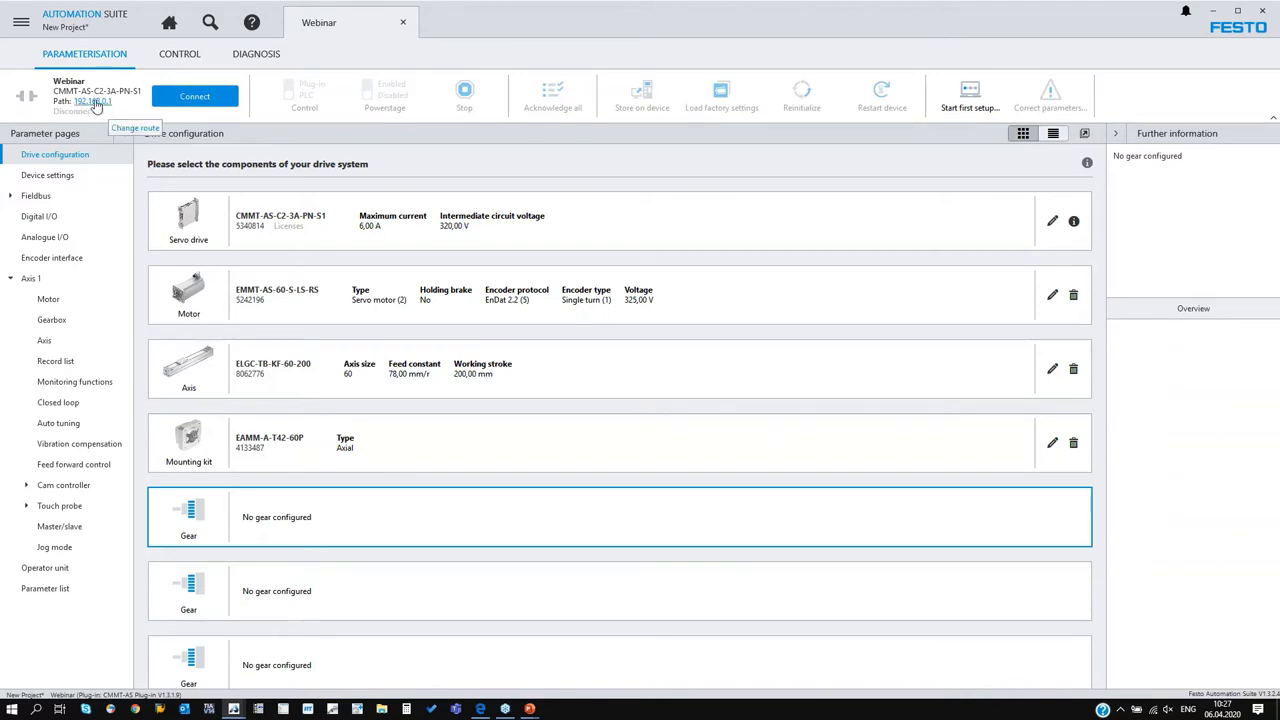
Select the device ELGC_PN at 192.168.0.9 for the device communication and widen the device type column
left_click(96, 106)
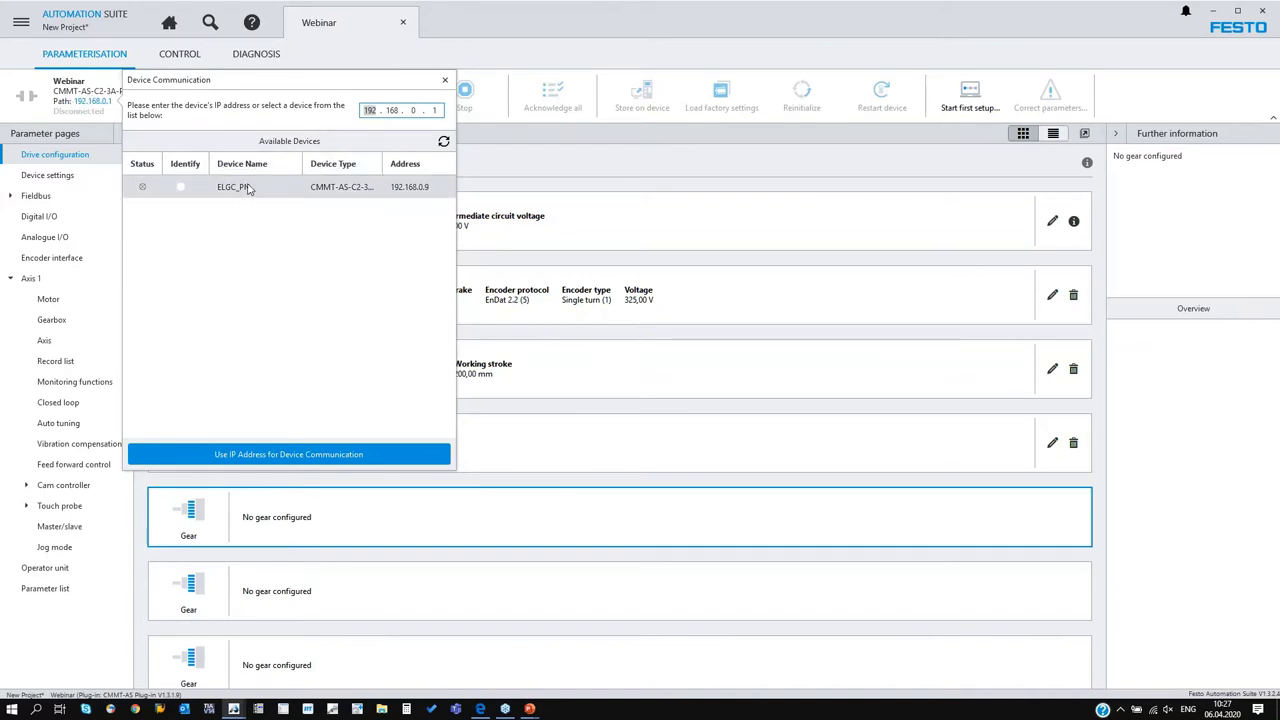
left_click(305, 189)
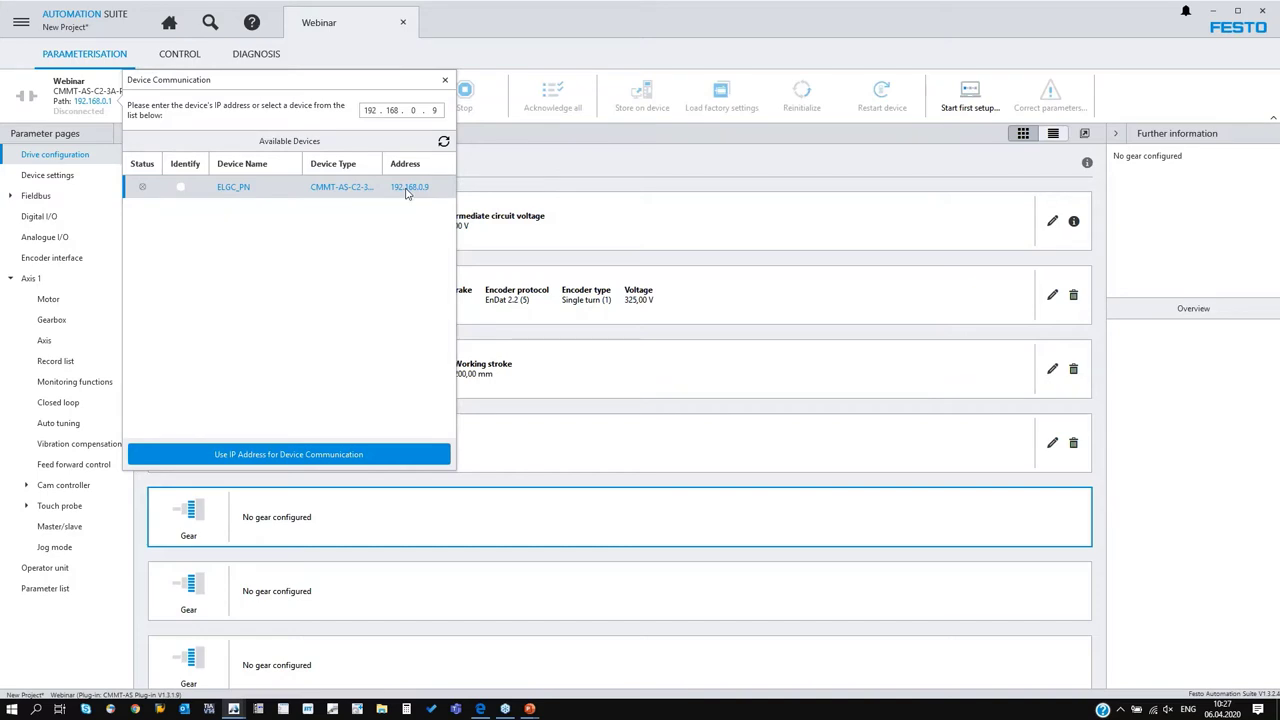
left_click_drag(383, 163, 414, 163)
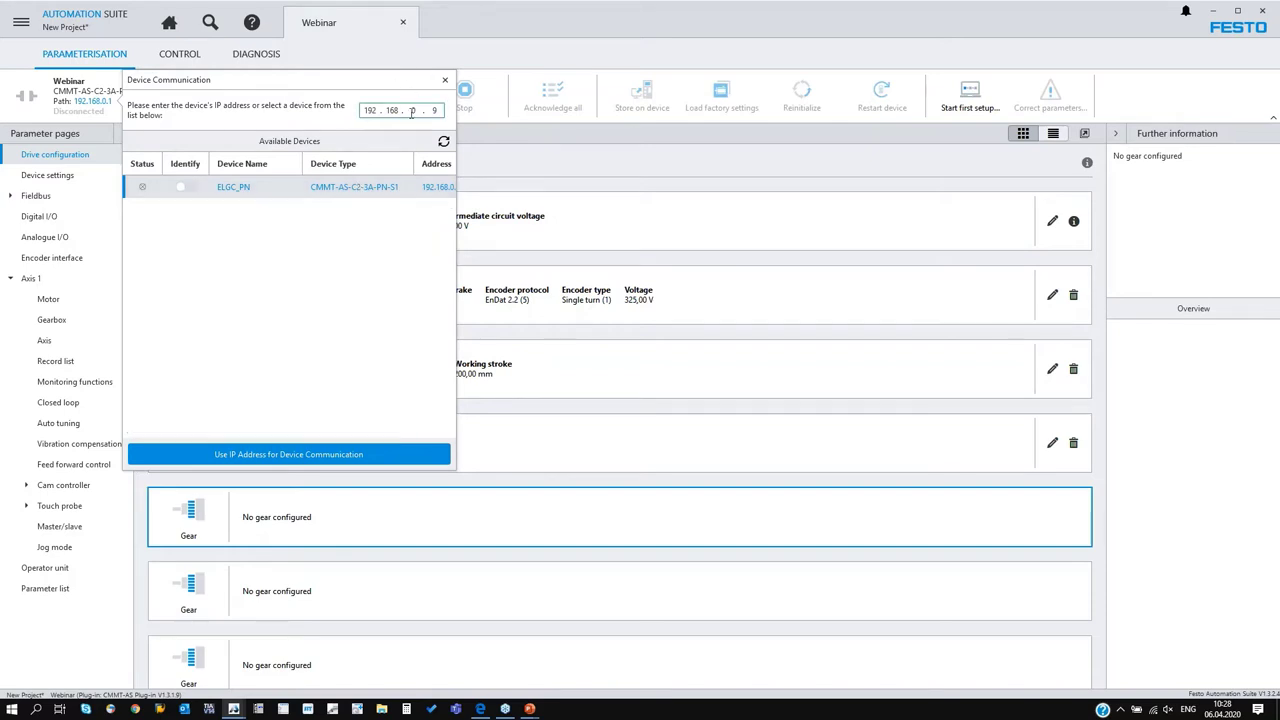
Switch to the Windows network settings and show the status of the Ethernet adapter
right_click(1153, 709)
left_click(1195, 693)
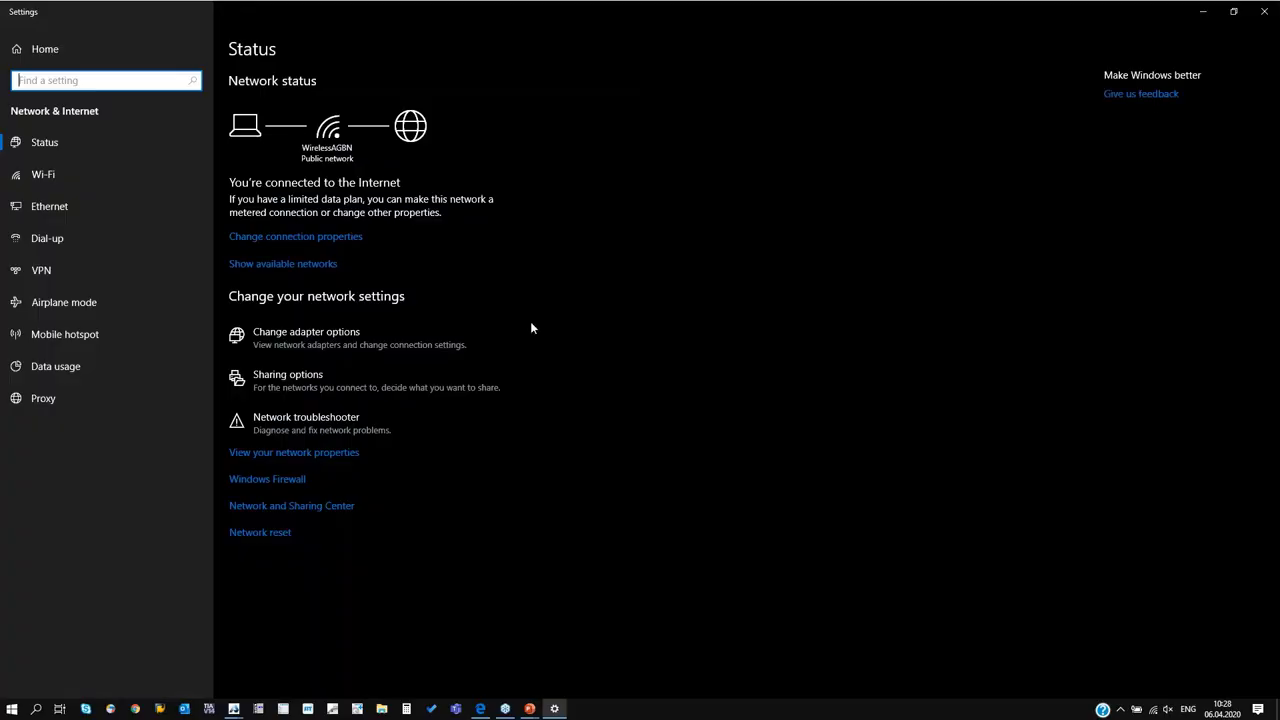
left_click(96, 214)
left_click(1140, 97)
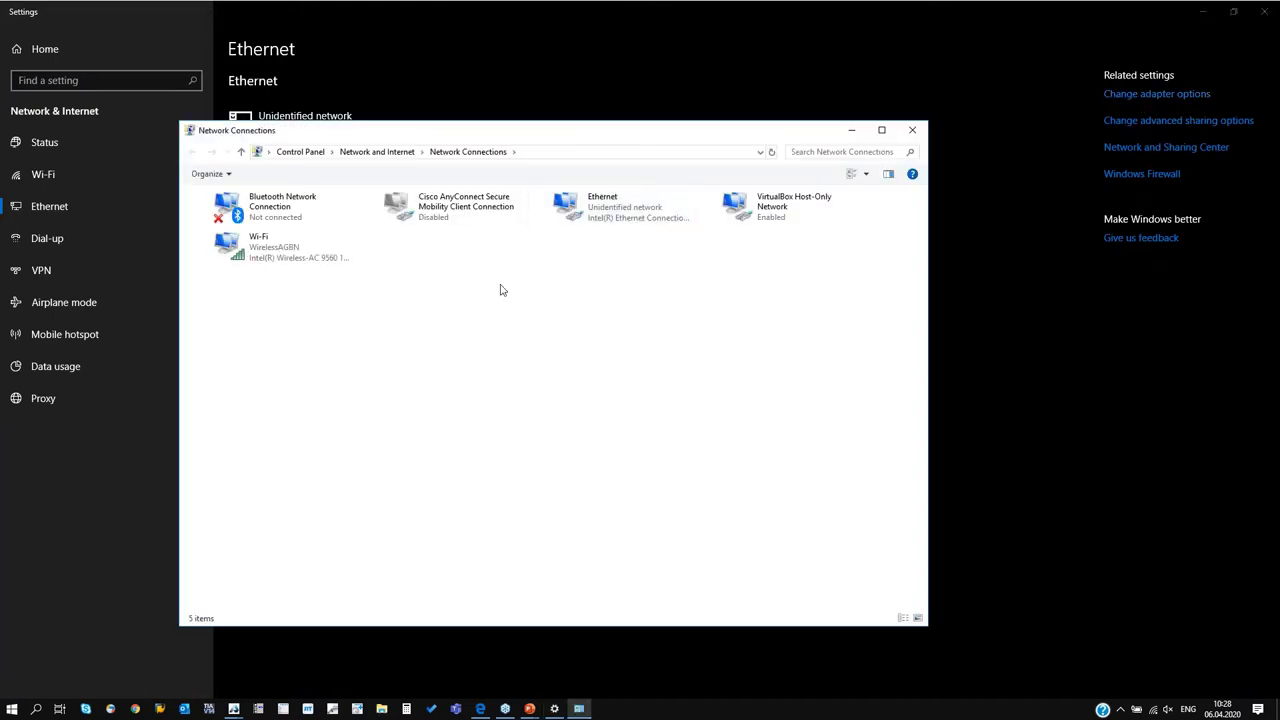
left_click(595, 213)
double_click(595, 213)
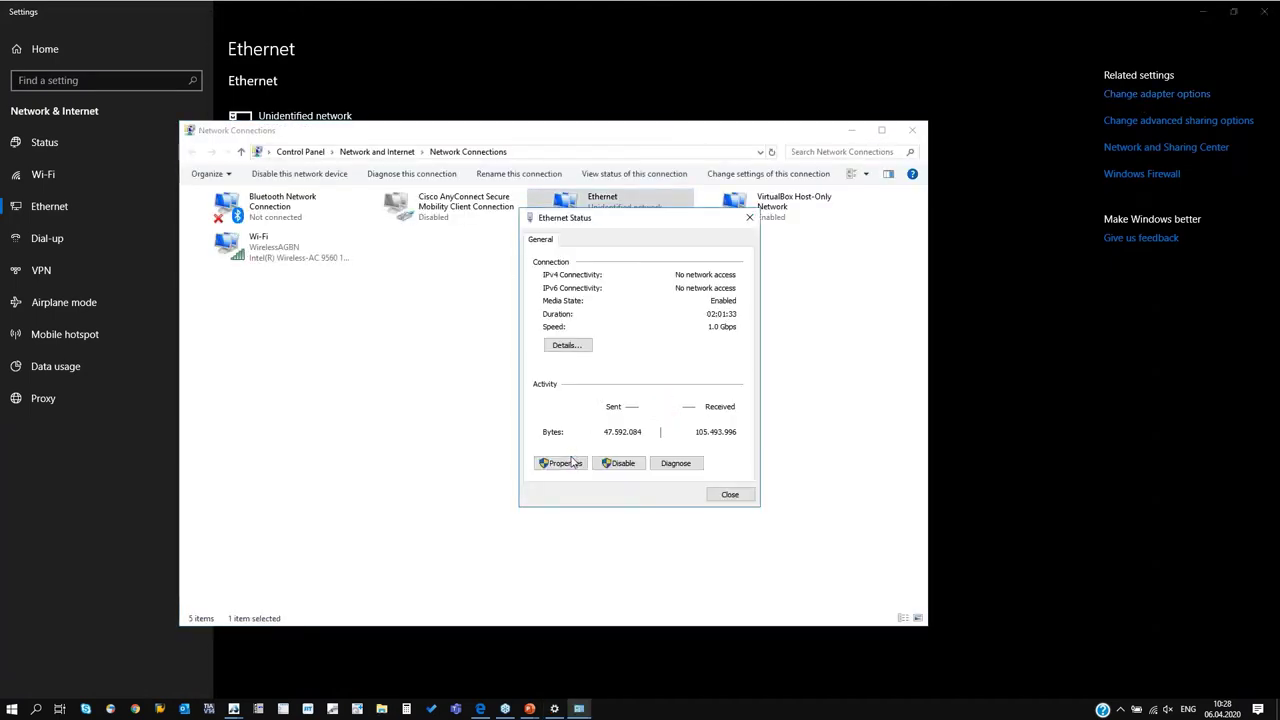
Check the Ethernet adapter's IP address in the Internet Protocol Version 4 (TCP/IPv4) properties and close all network windows
left_click(560, 463)
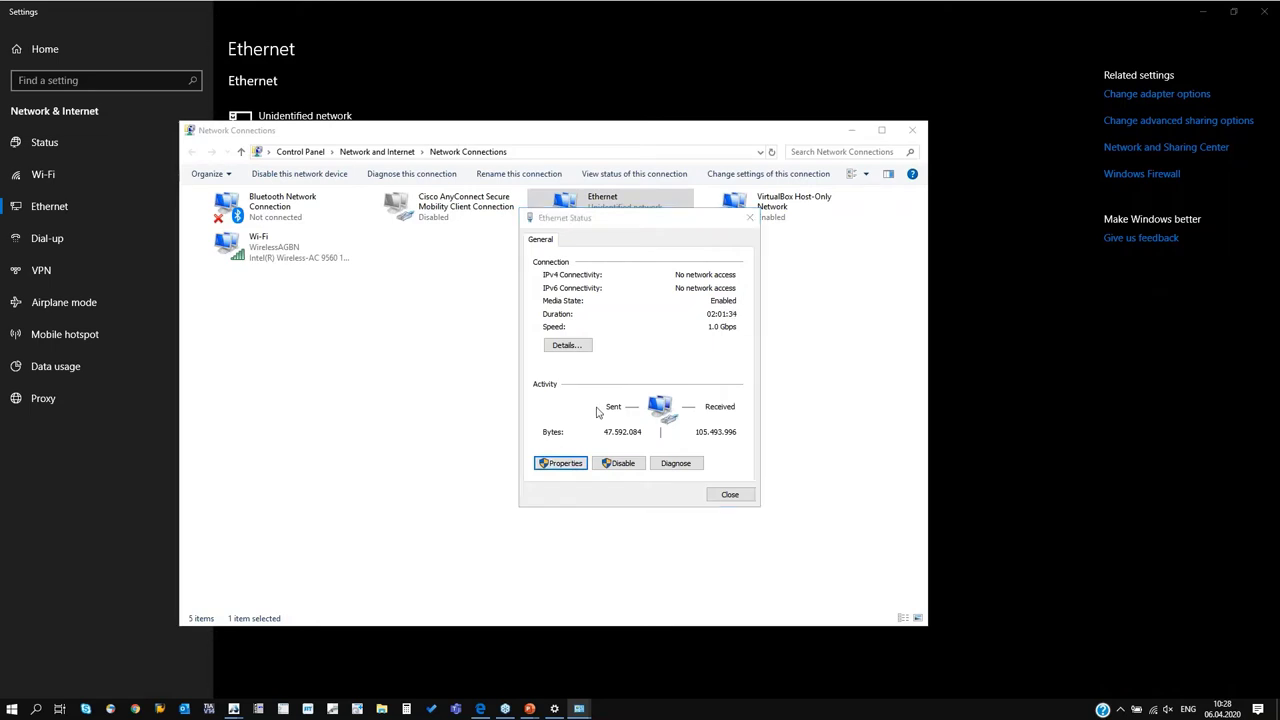
left_click(632, 370)
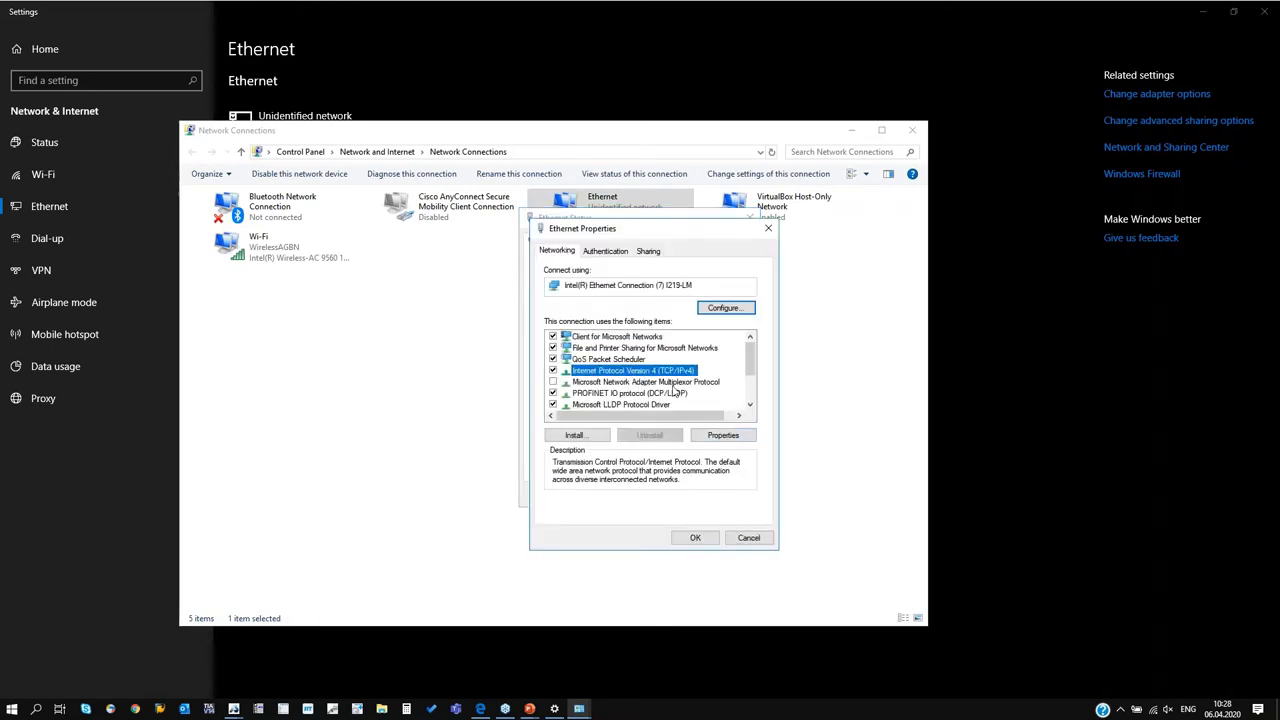
left_click(723, 435)
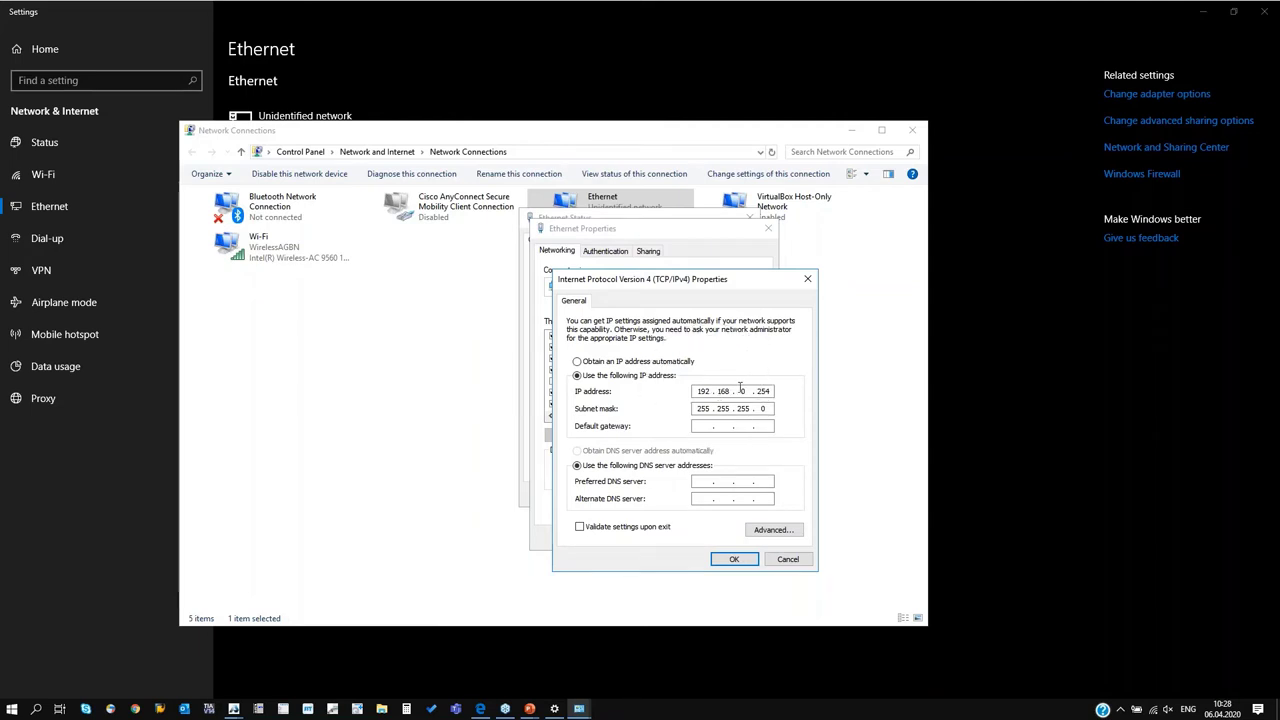
double_click(703, 391)
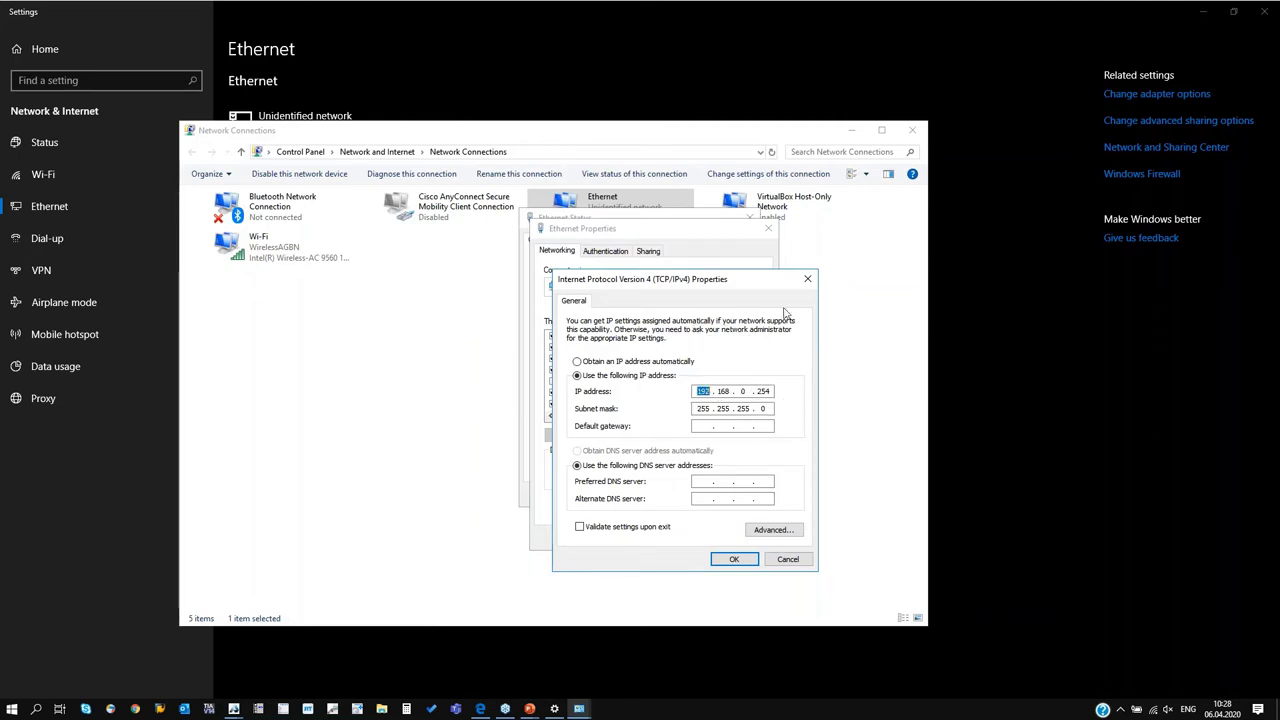
left_click(808, 279)
left_click(768, 228)
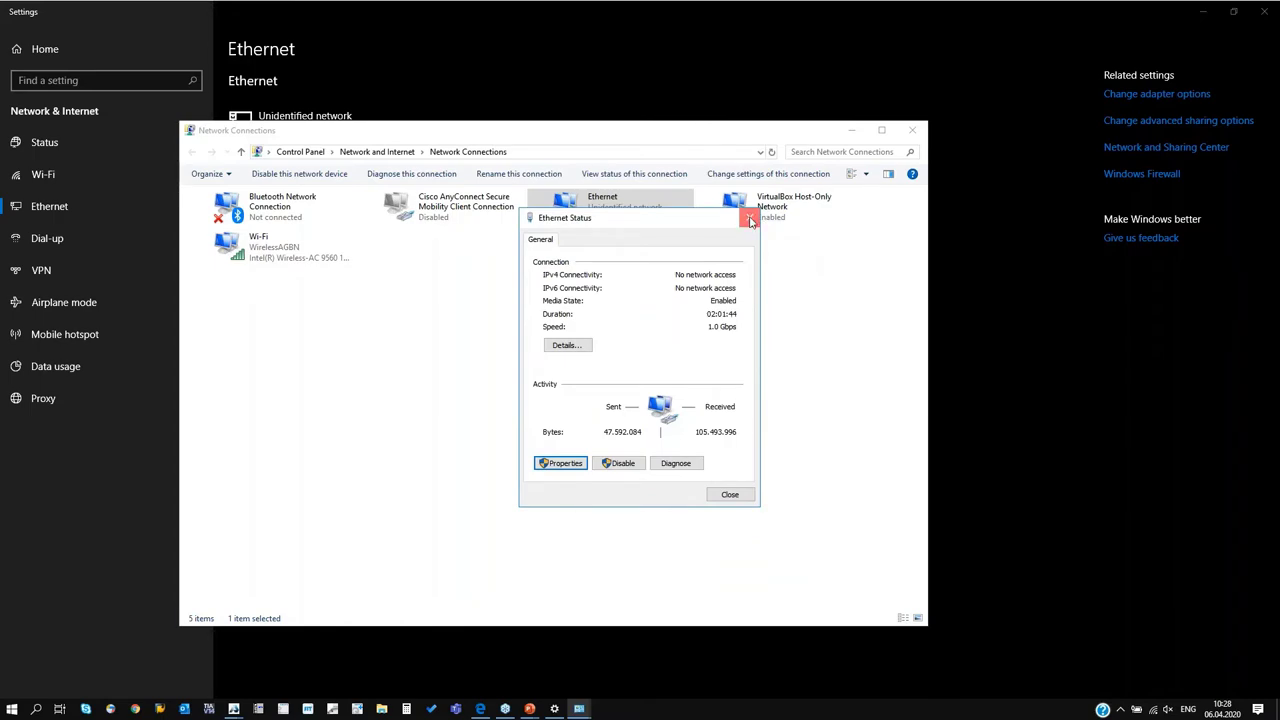
left_click(750, 217)
left_click(912, 130)
left_click(1264, 11)
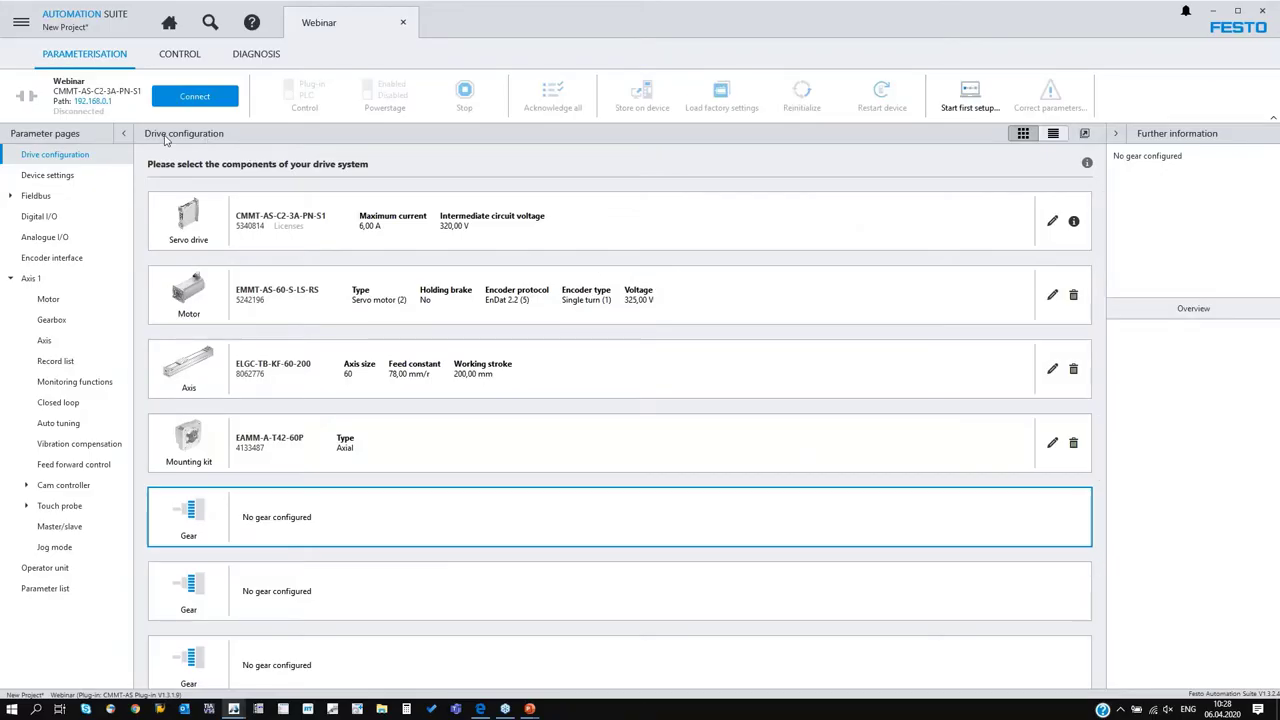
View the network settings of the device ELGC_PN from the device communication dialog and close it without applying anything
left_click(92, 102)
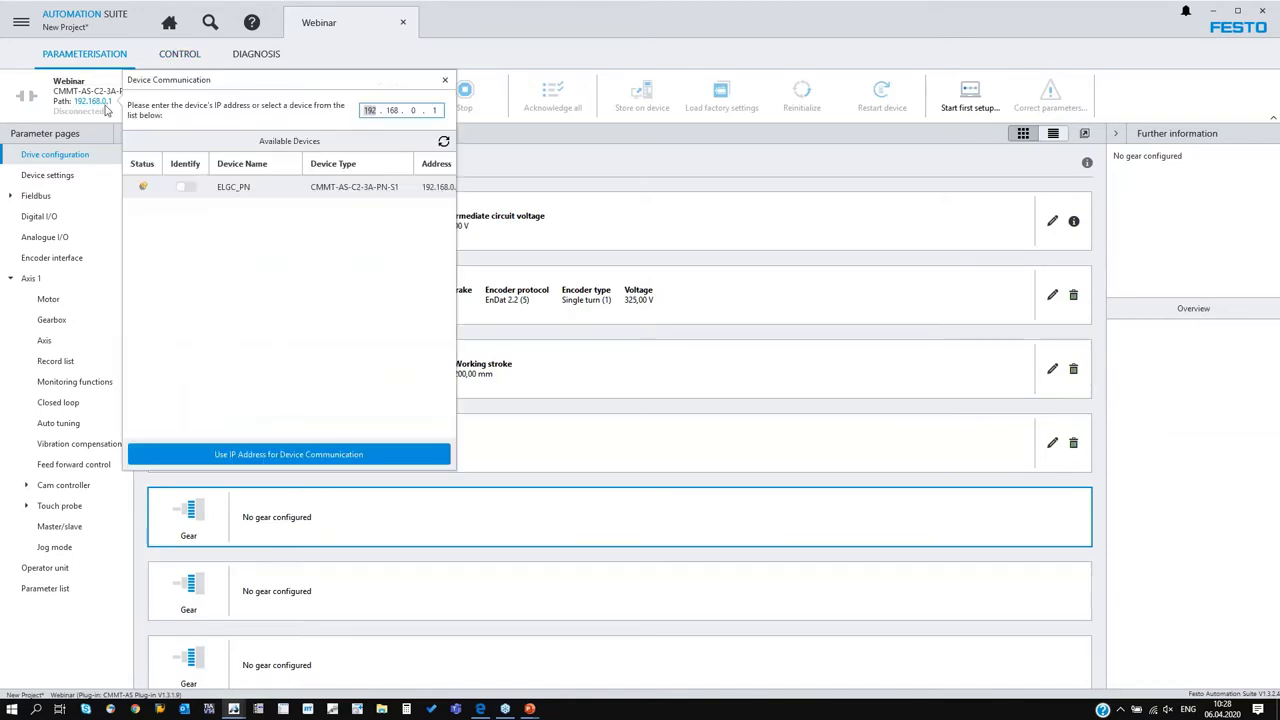
left_click(345, 190)
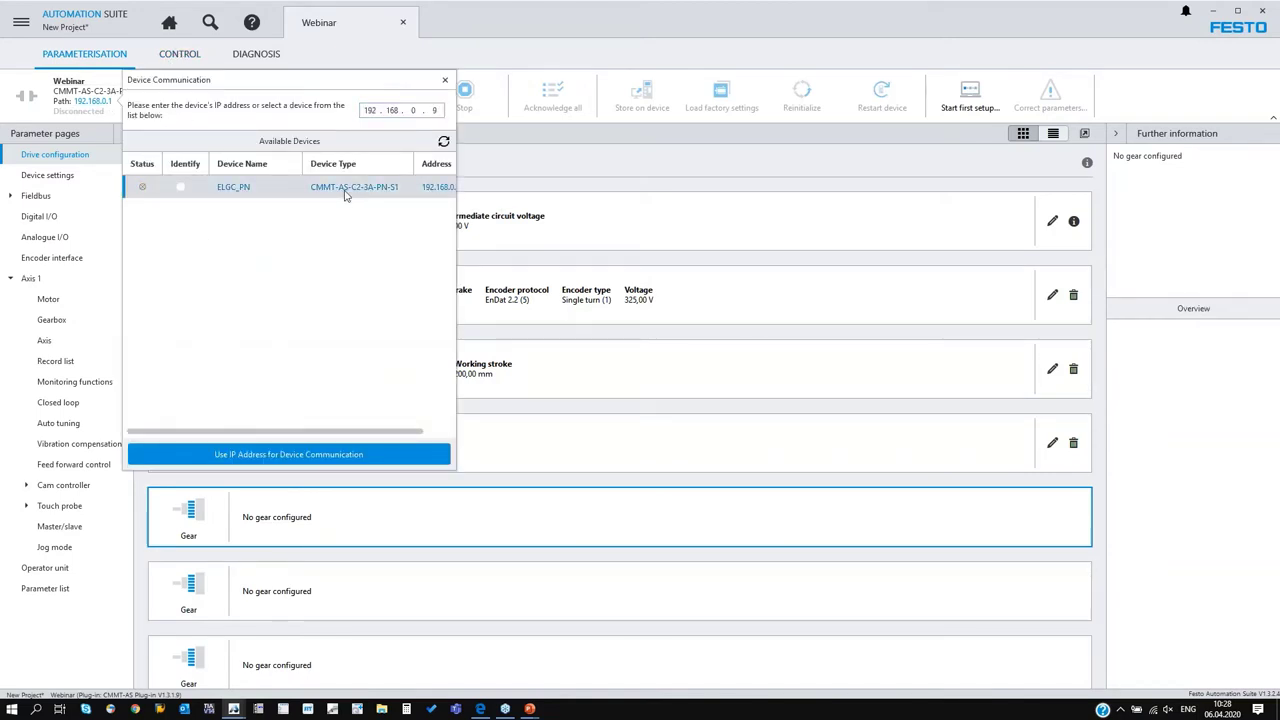
right_click(345, 190)
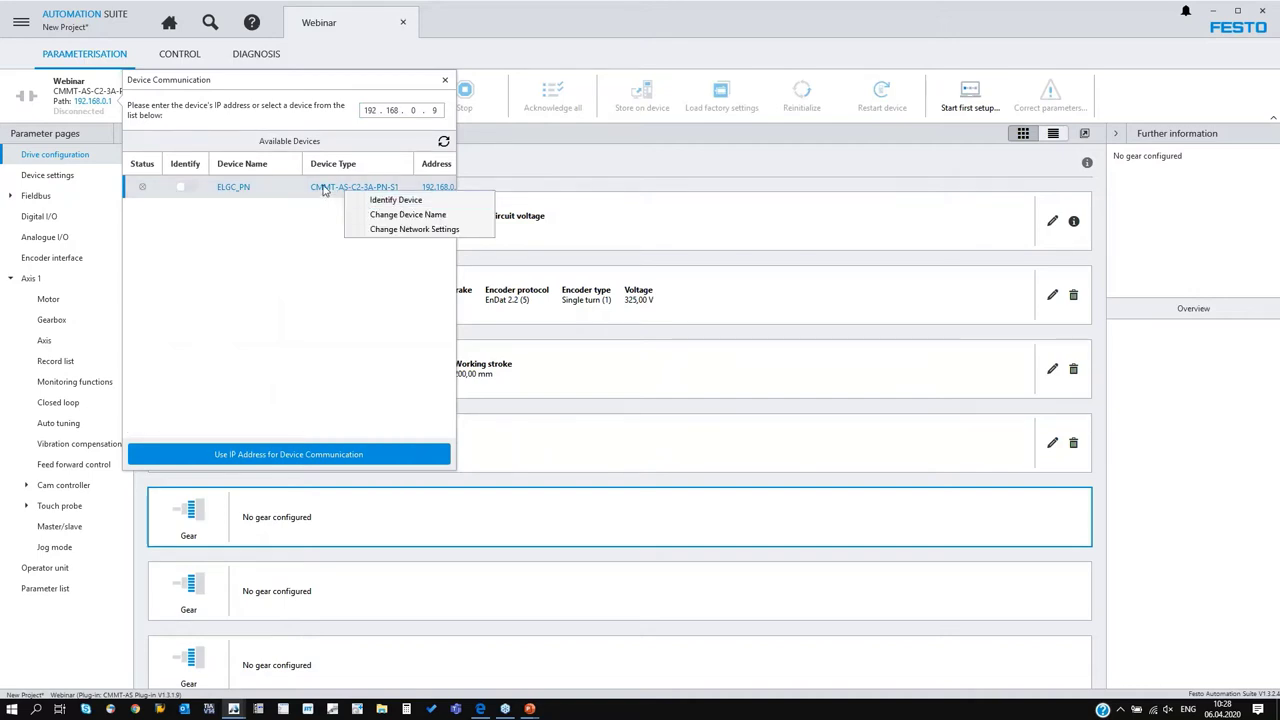
left_click(405, 231)
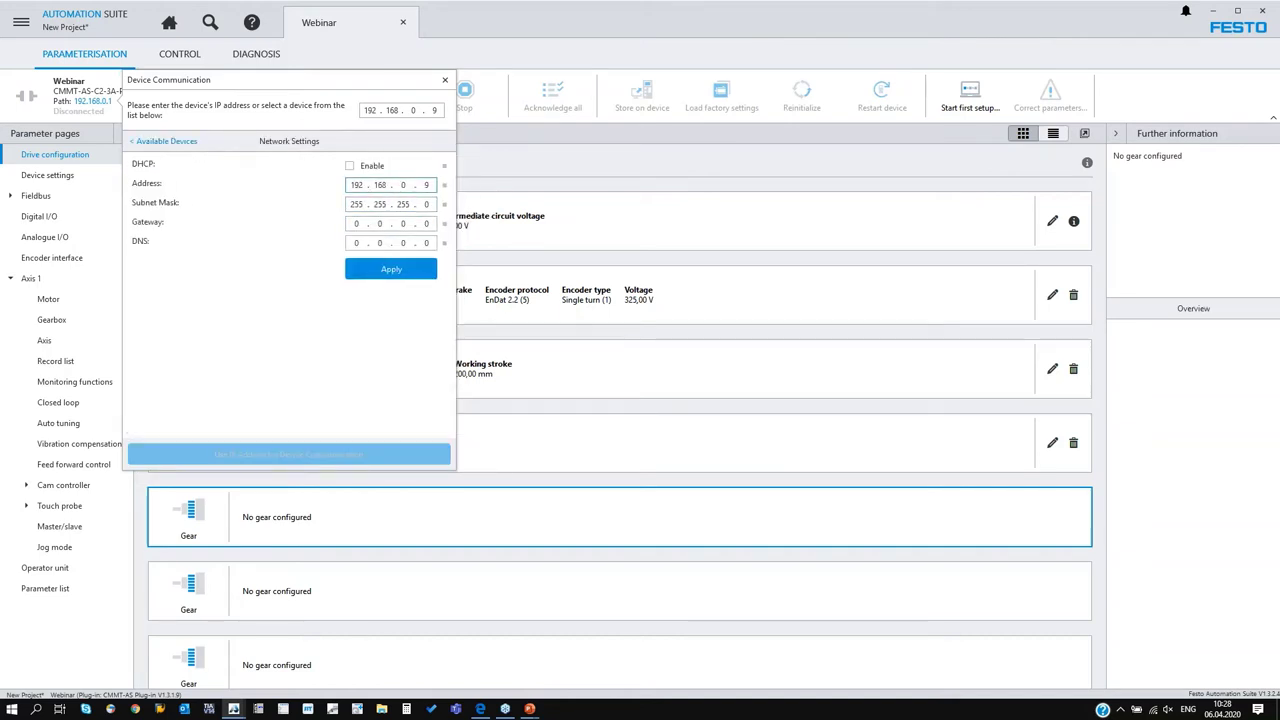
left_click(383, 204)
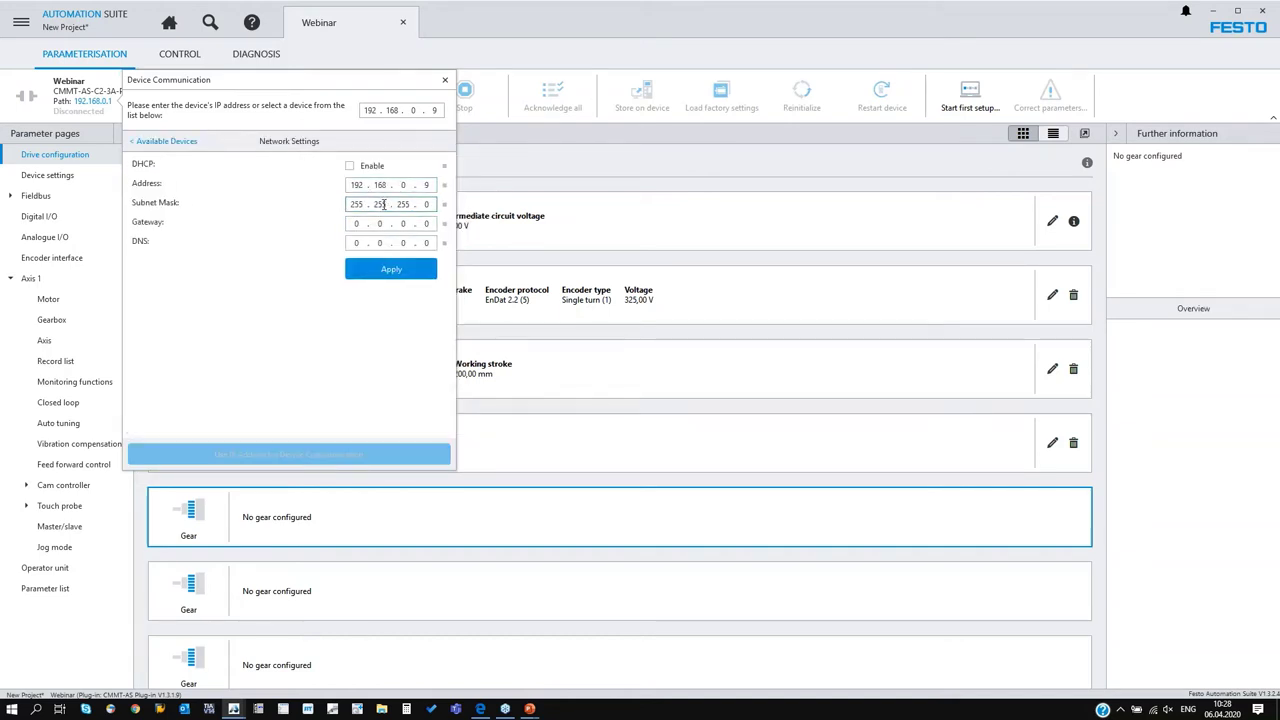
left_click(445, 80)
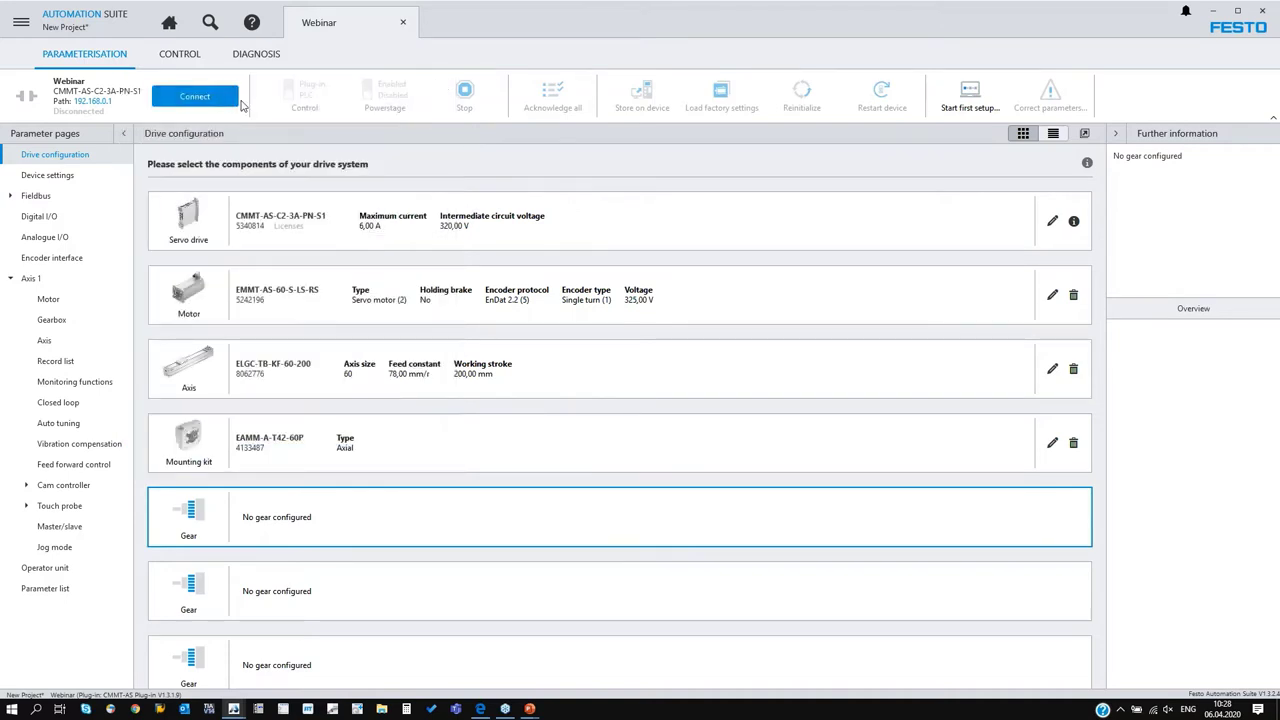
Show the network settings of ELGC_PN in the device scan and return to its list of actions
left_click(169, 23)
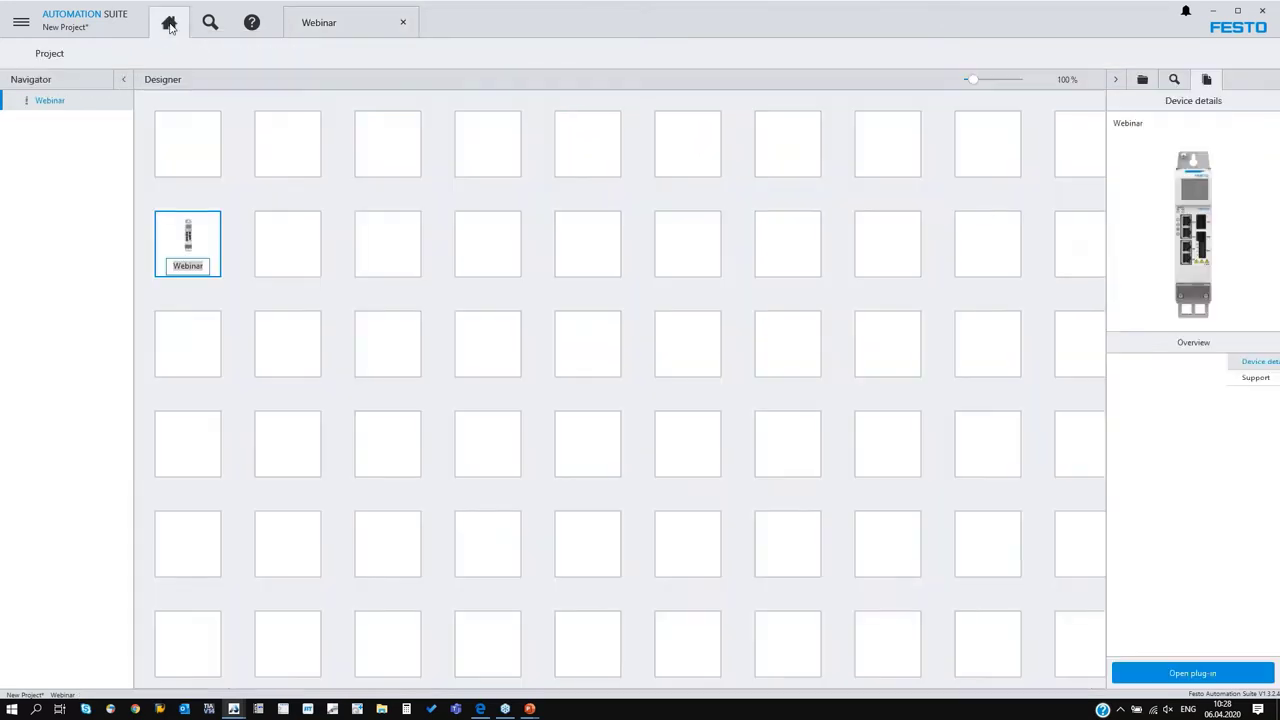
left_click(209, 22)
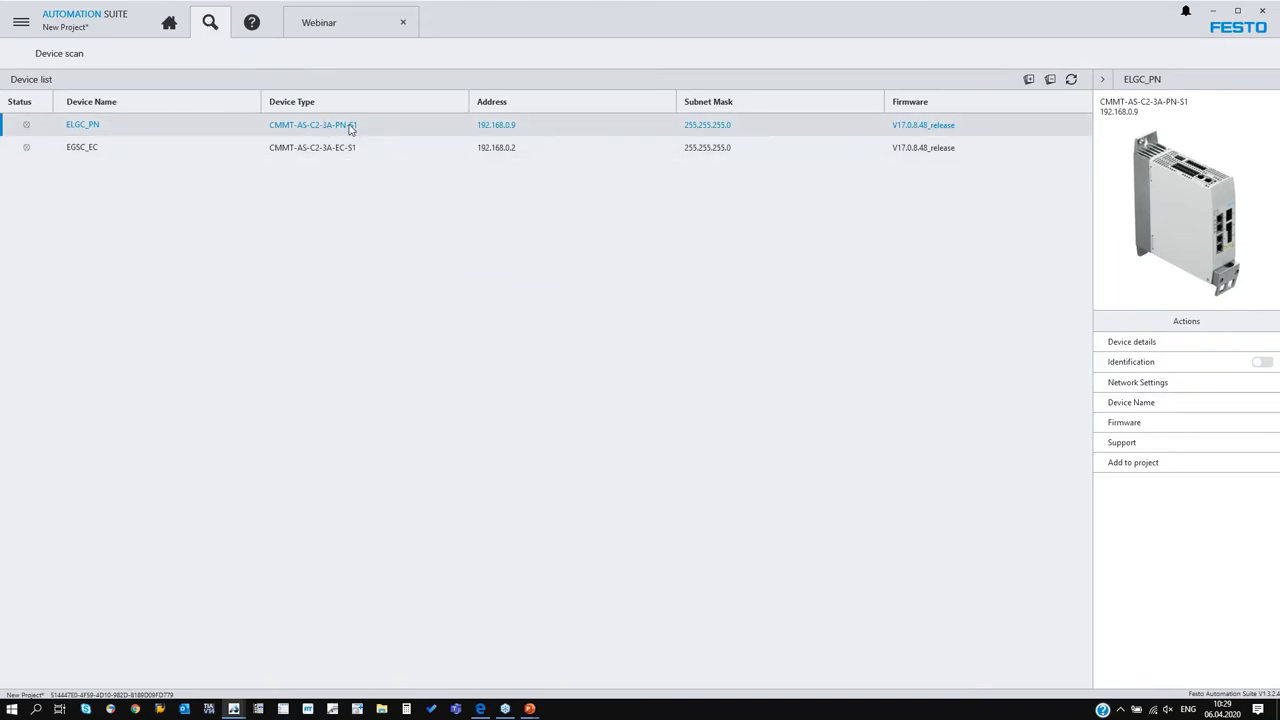
left_click(1170, 383)
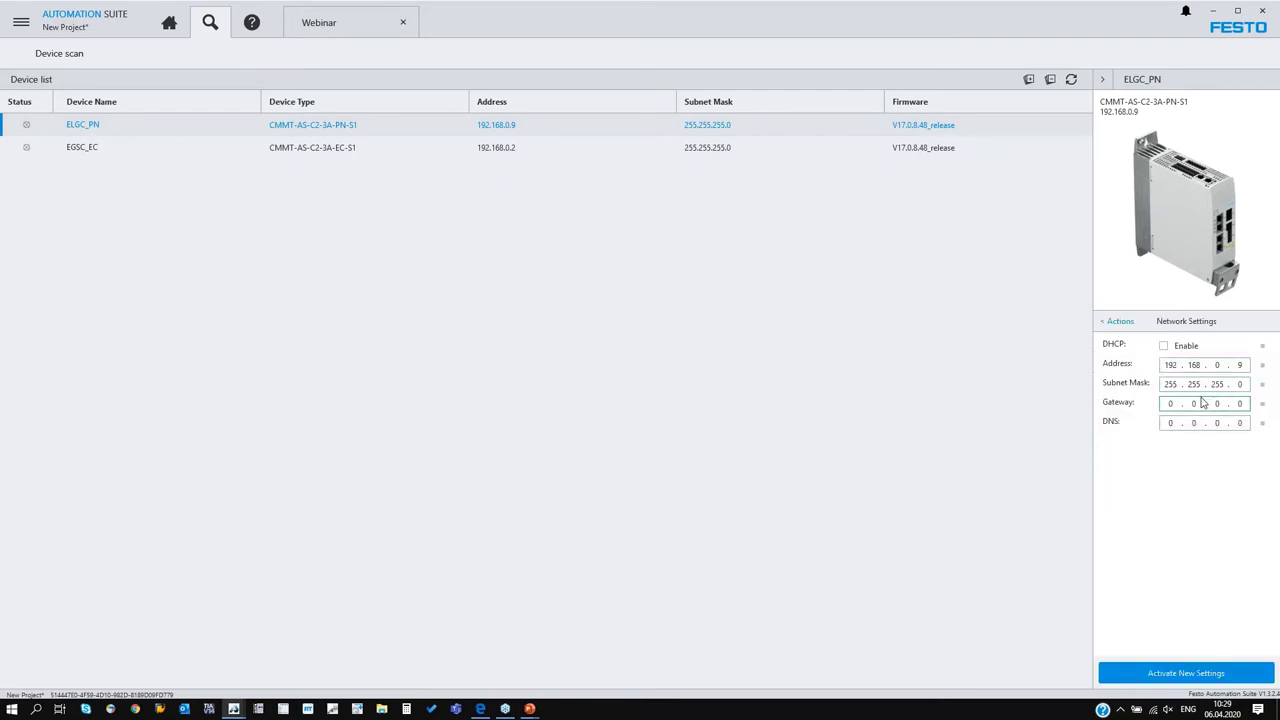
left_click(1120, 322)
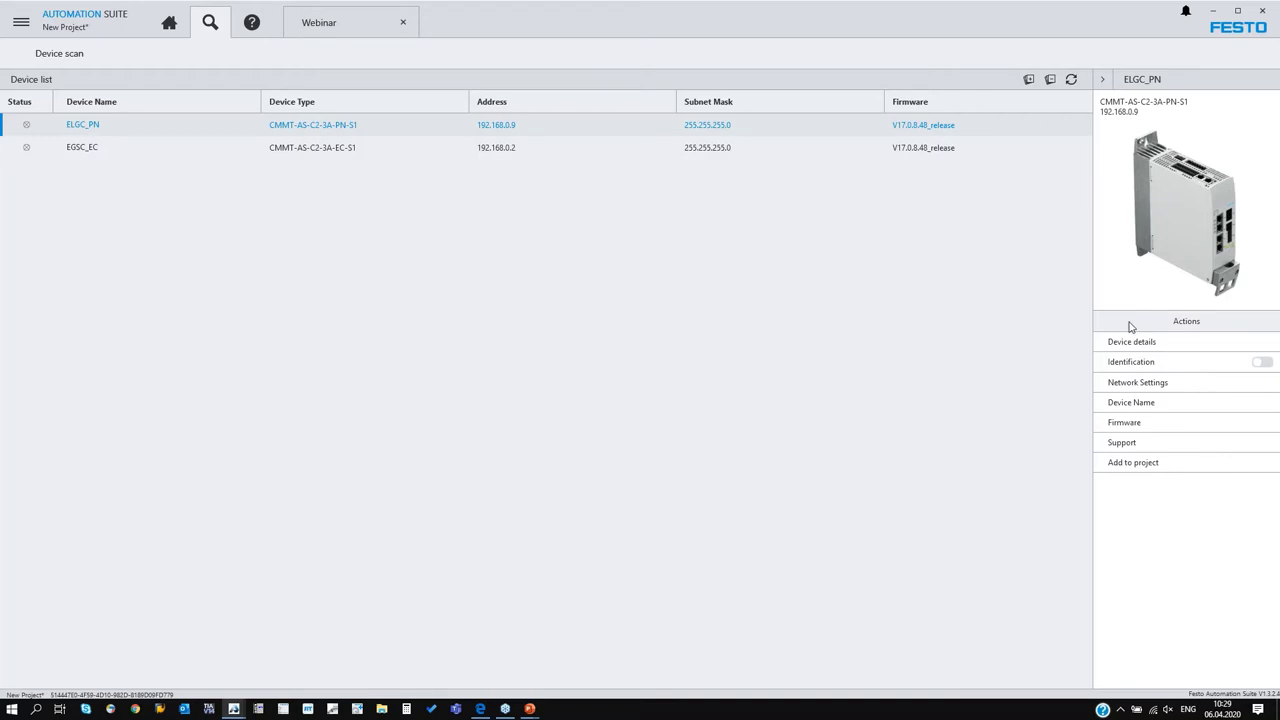
Switch the identification of ELGC_PN on and off again and view its device name setting
left_click(1262, 366)
left_click(1262, 366)
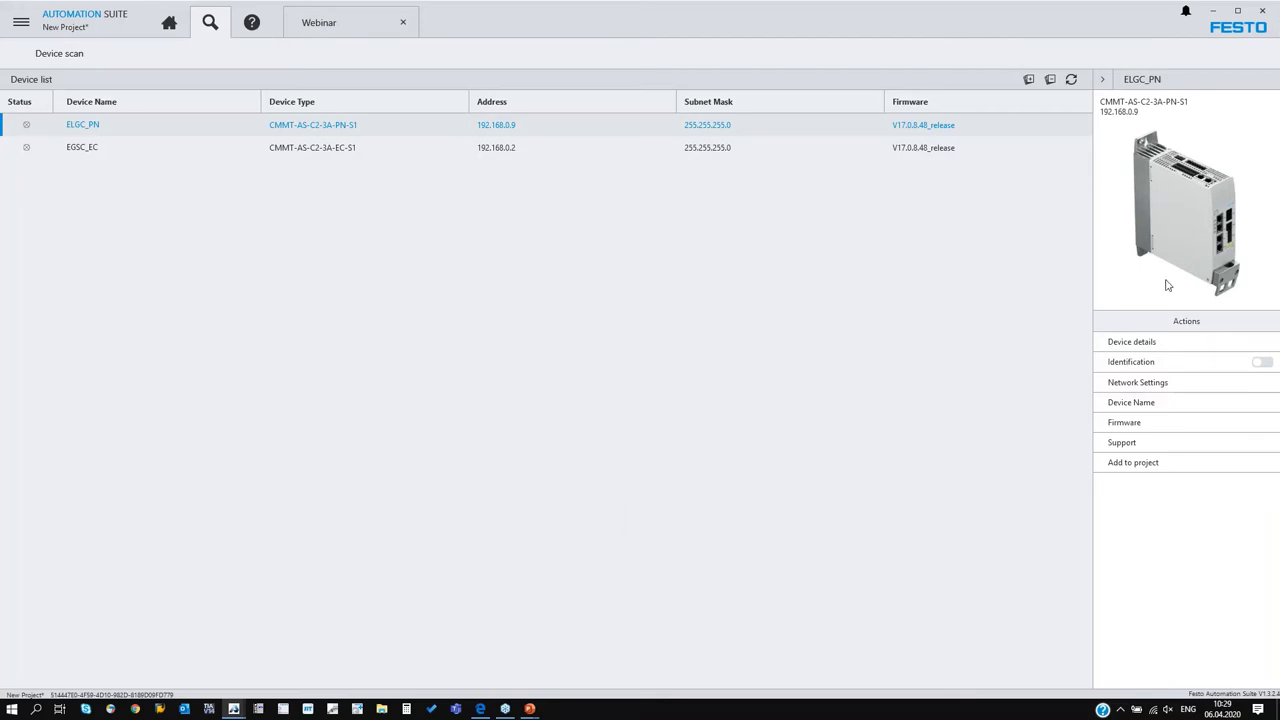
left_click(1141, 402)
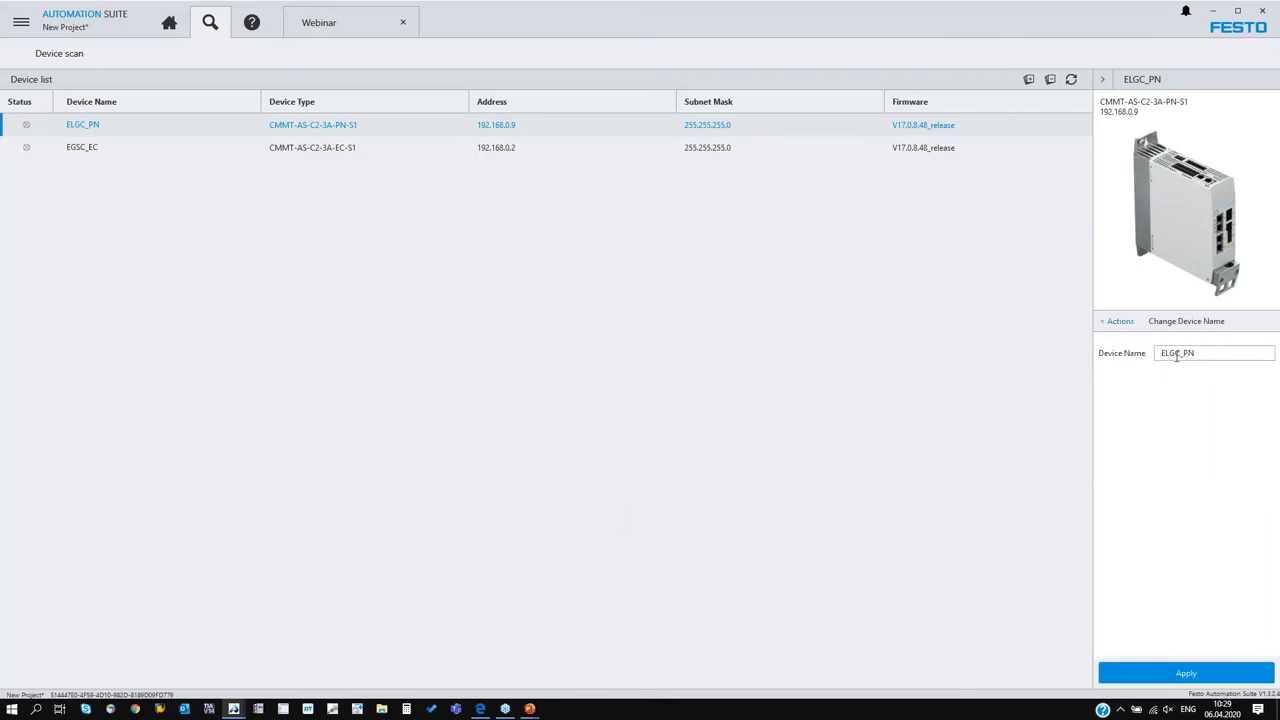
left_click(1119, 322)
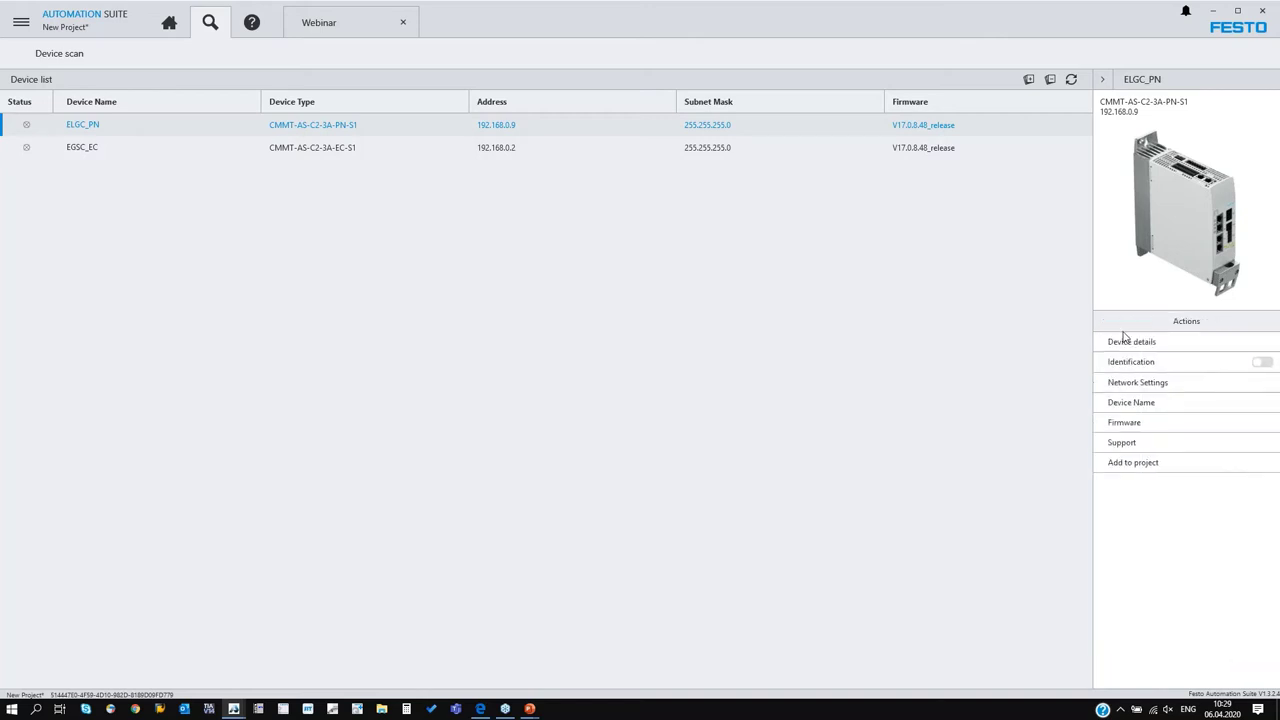
Review the firmware versions offered for ELGC_PN and the release notes of CMMT-AS-PN-S1-V016.0.9.10
left_click(1147, 424)
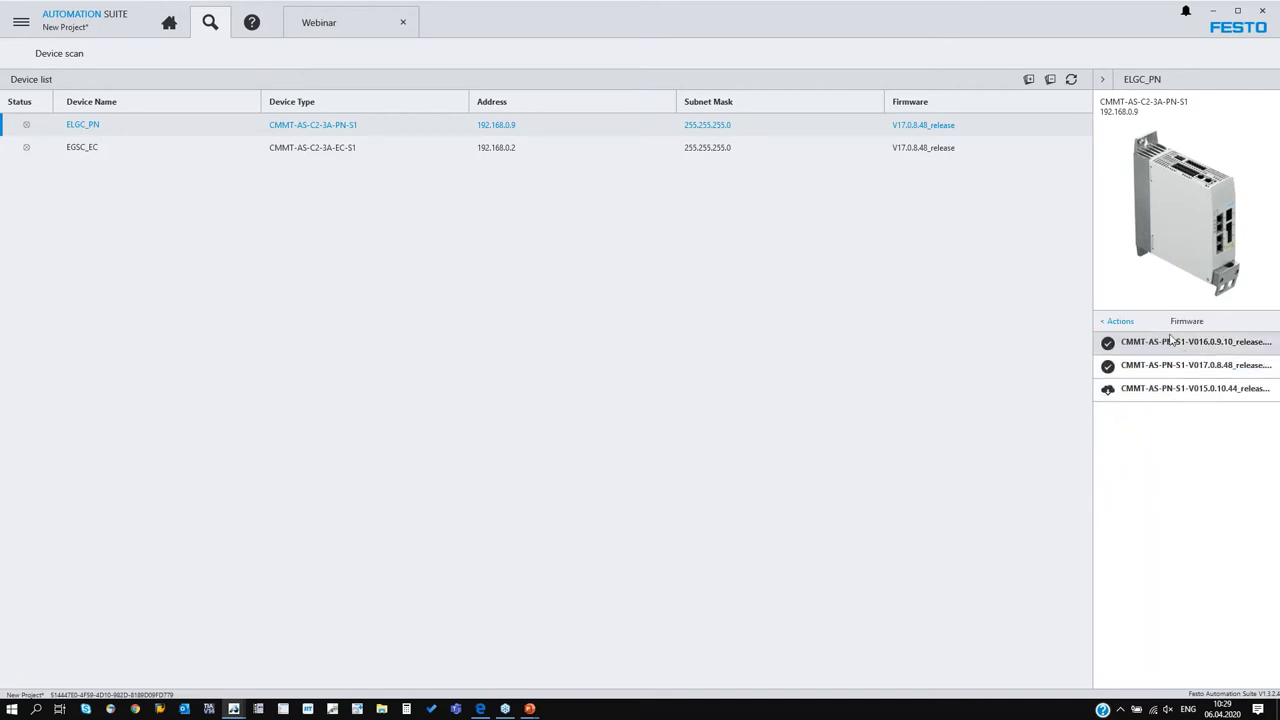
left_click(1172, 341)
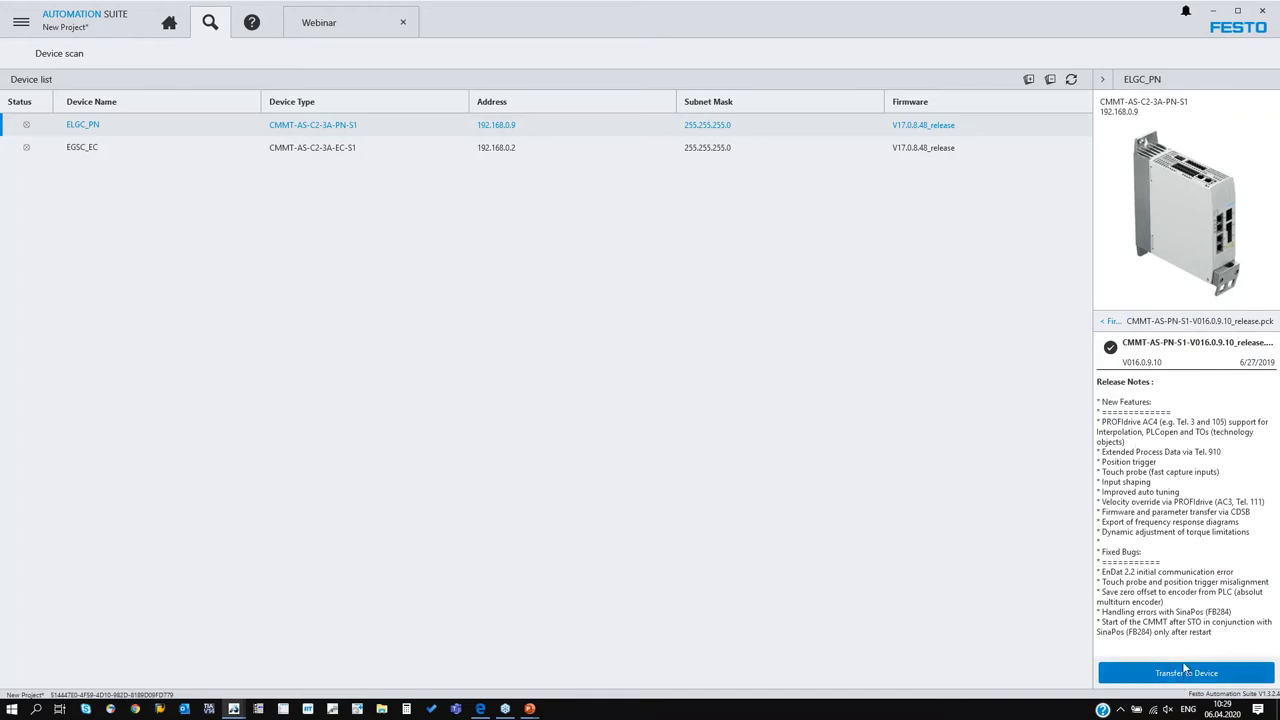
left_click(1107, 321)
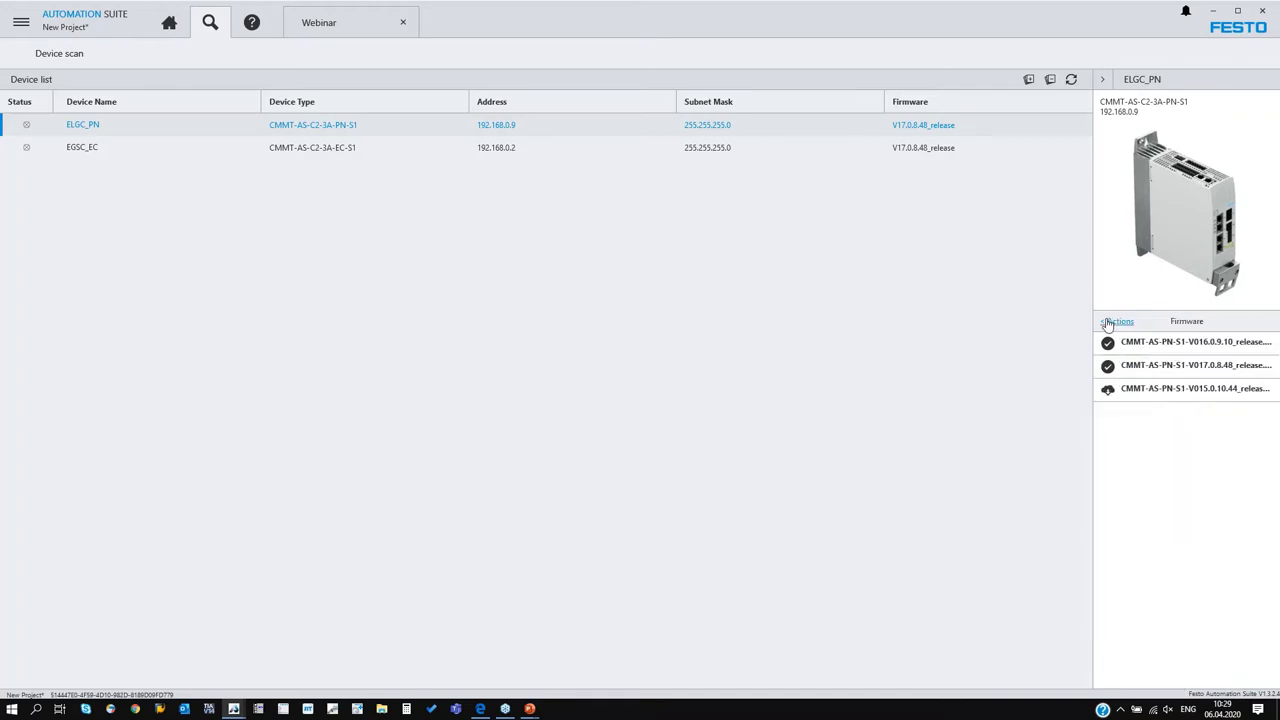
left_click(1107, 321)
Browse the support material for ELGC_PN, including the manuals and application notes, and return to the device actions
left_click(1138, 444)
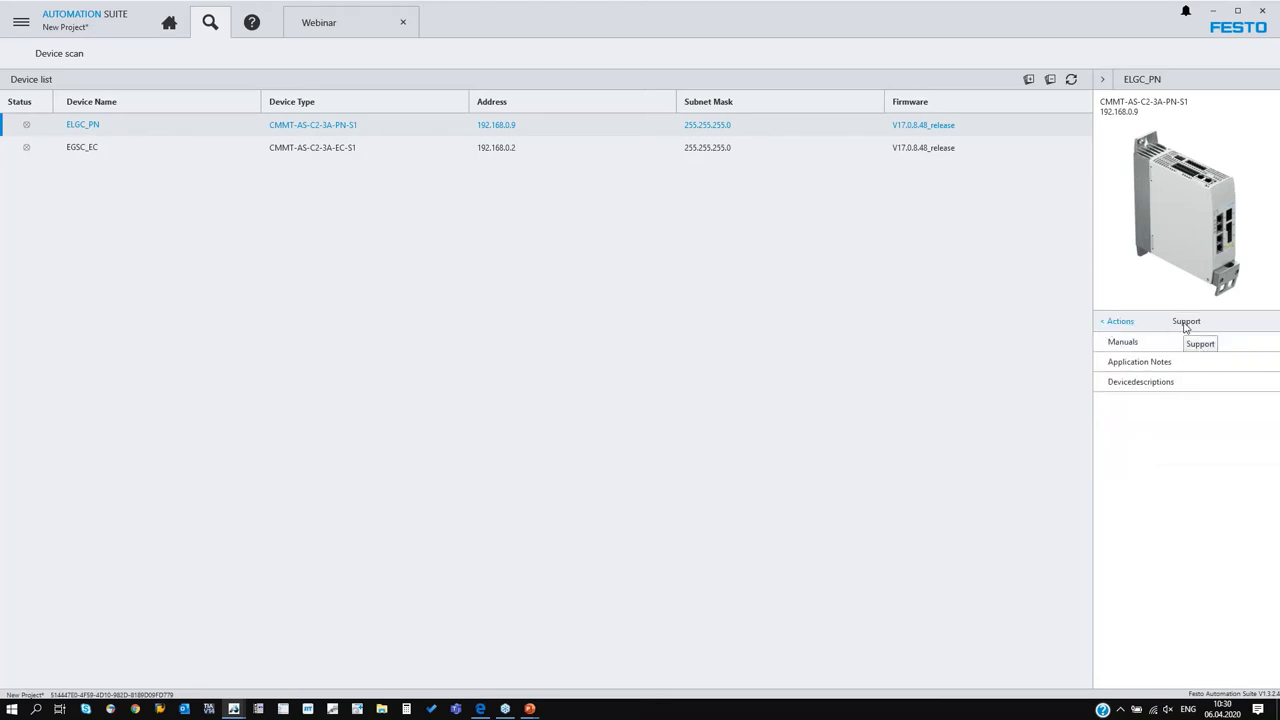
left_click(1162, 349)
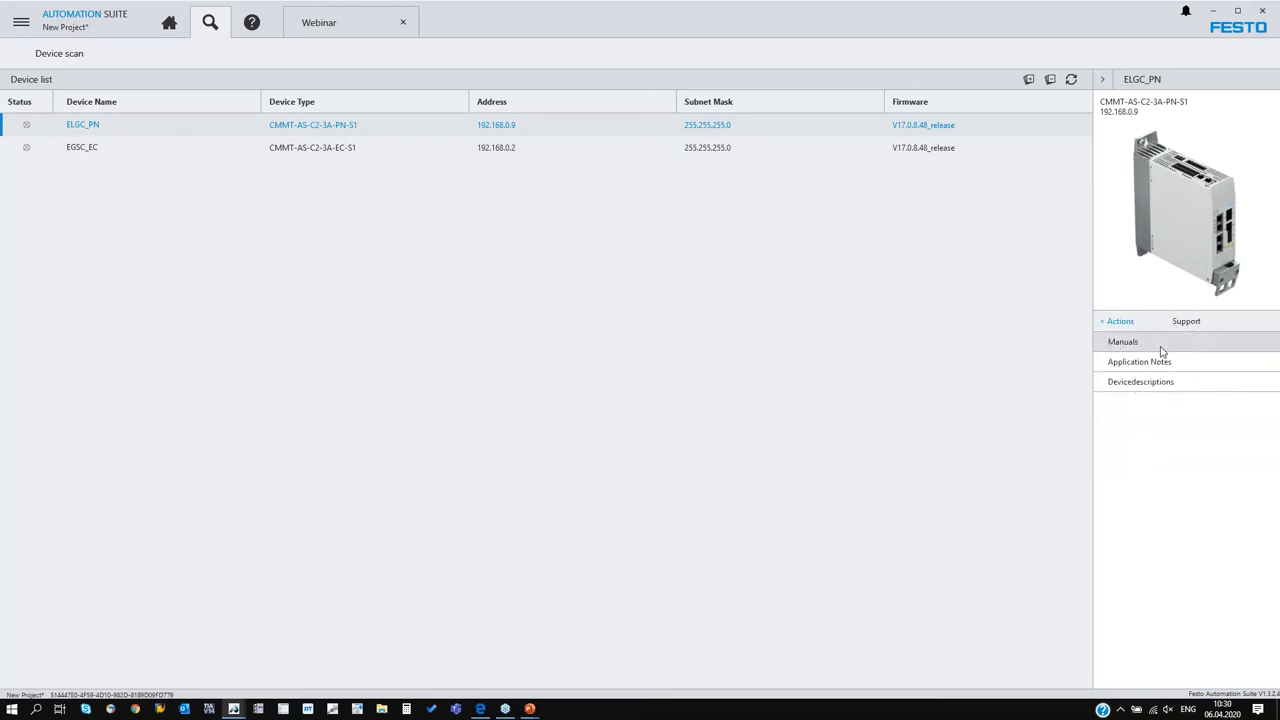
left_click(1130, 322)
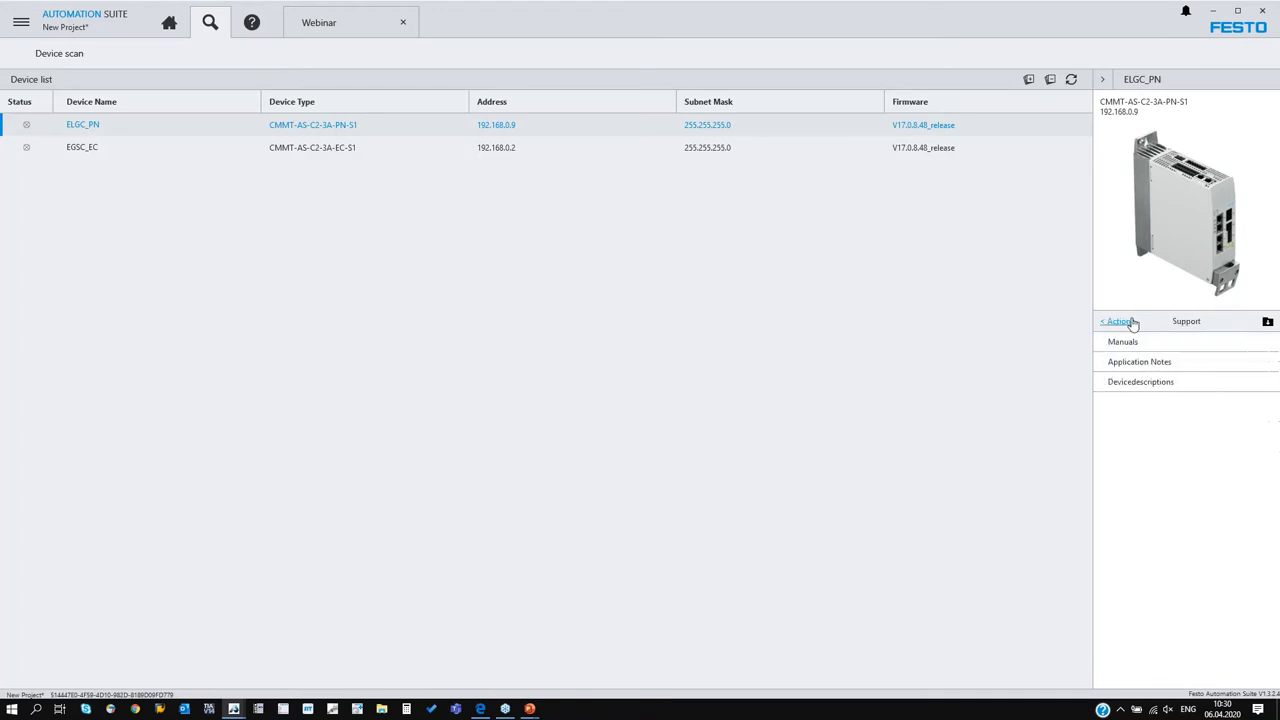
left_click(1160, 362)
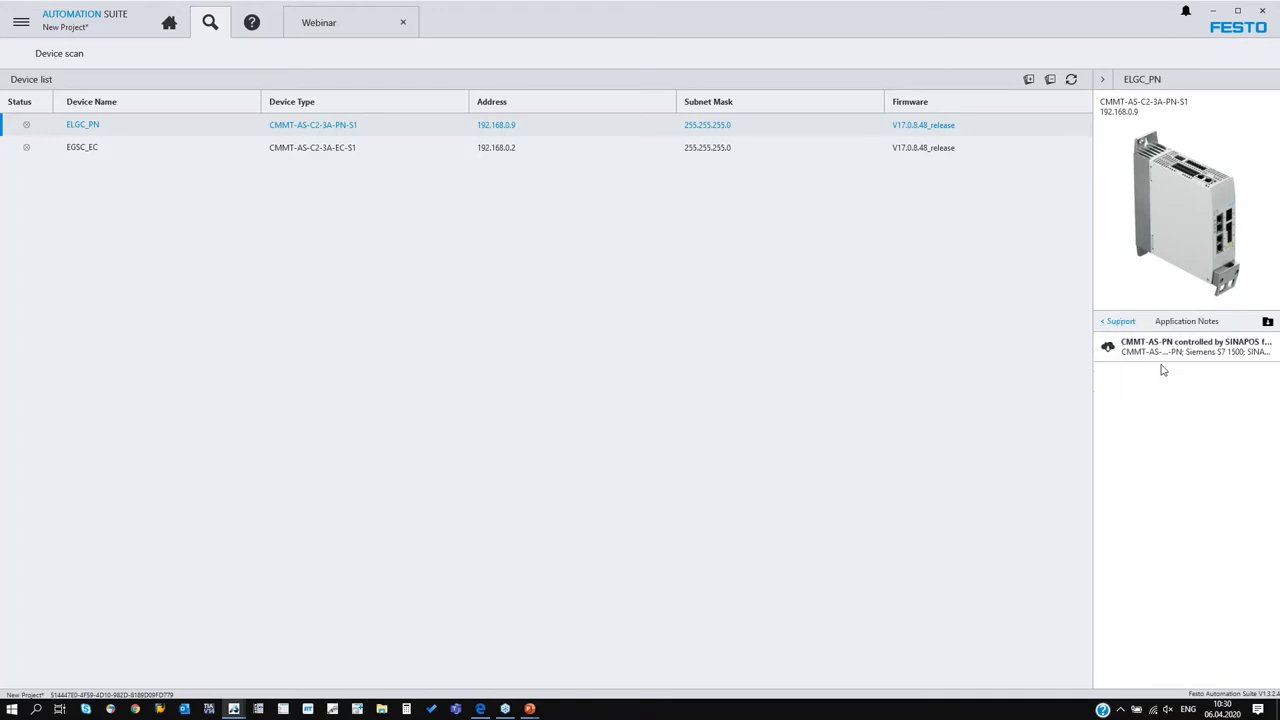
left_click(1115, 322)
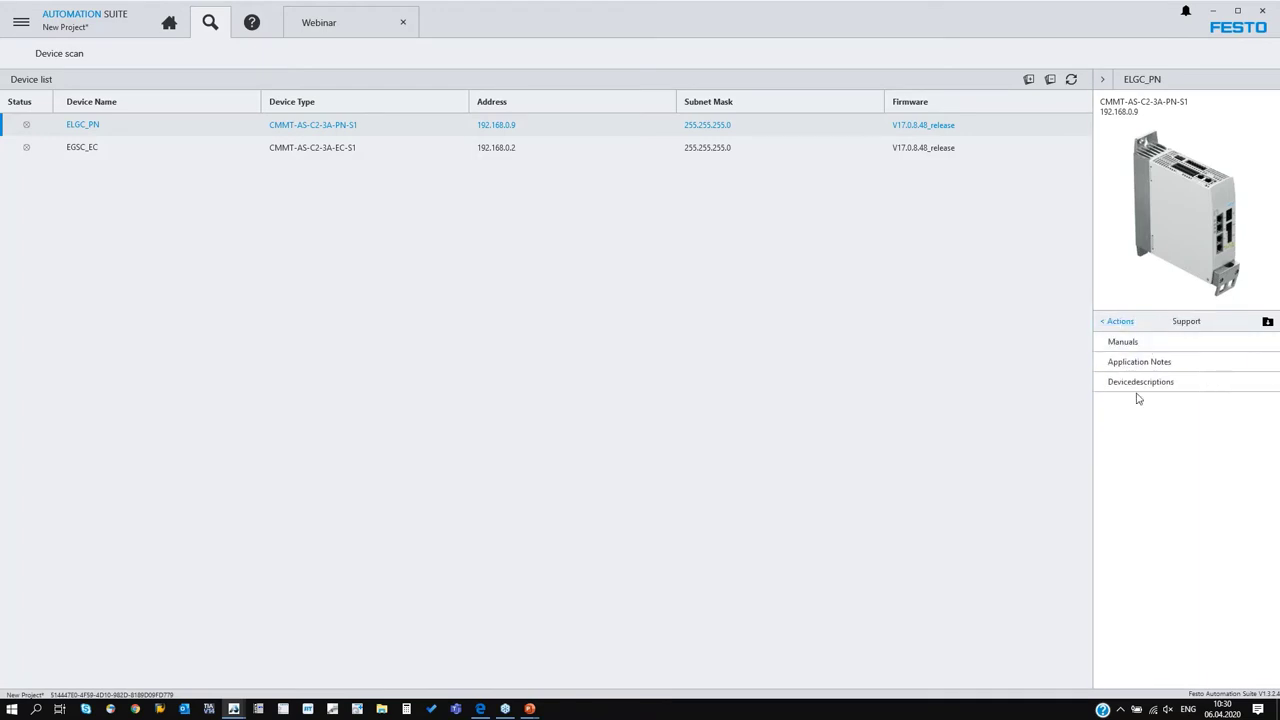
left_click(1120, 323)
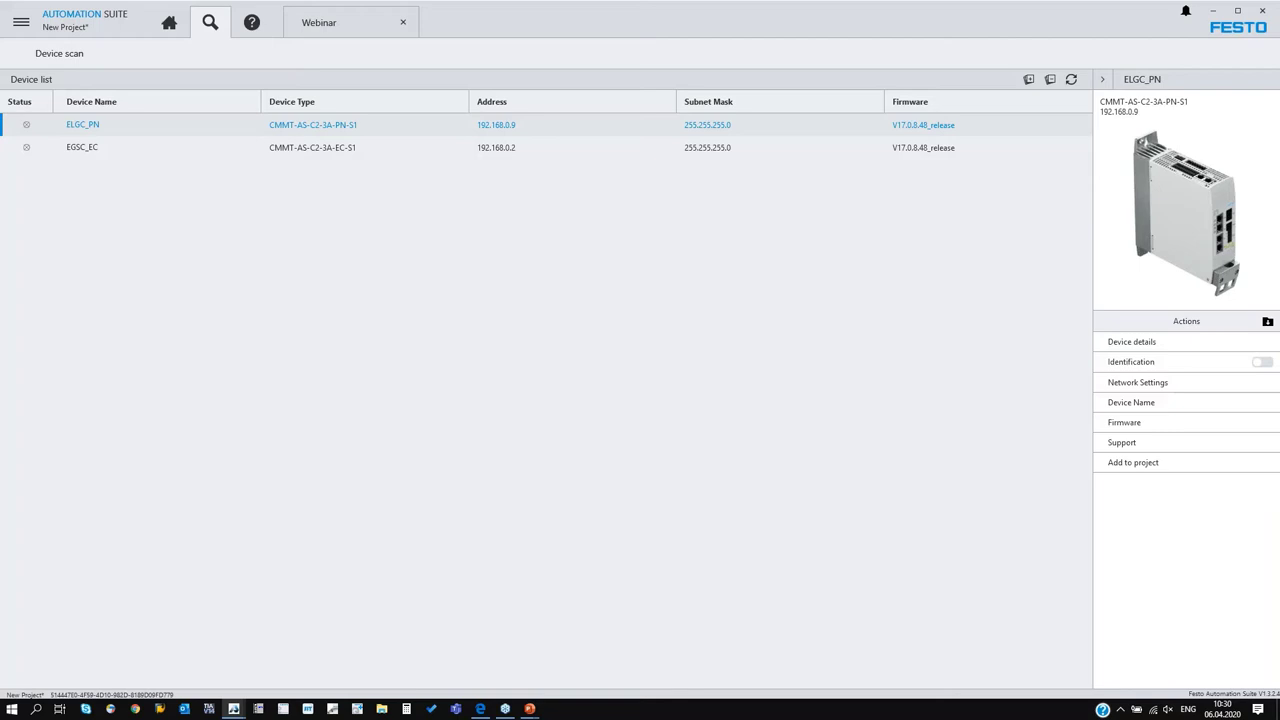
Return from the device scan to the project and open the Webinar drive's configuration
left_click(176, 30)
left_click(202, 232)
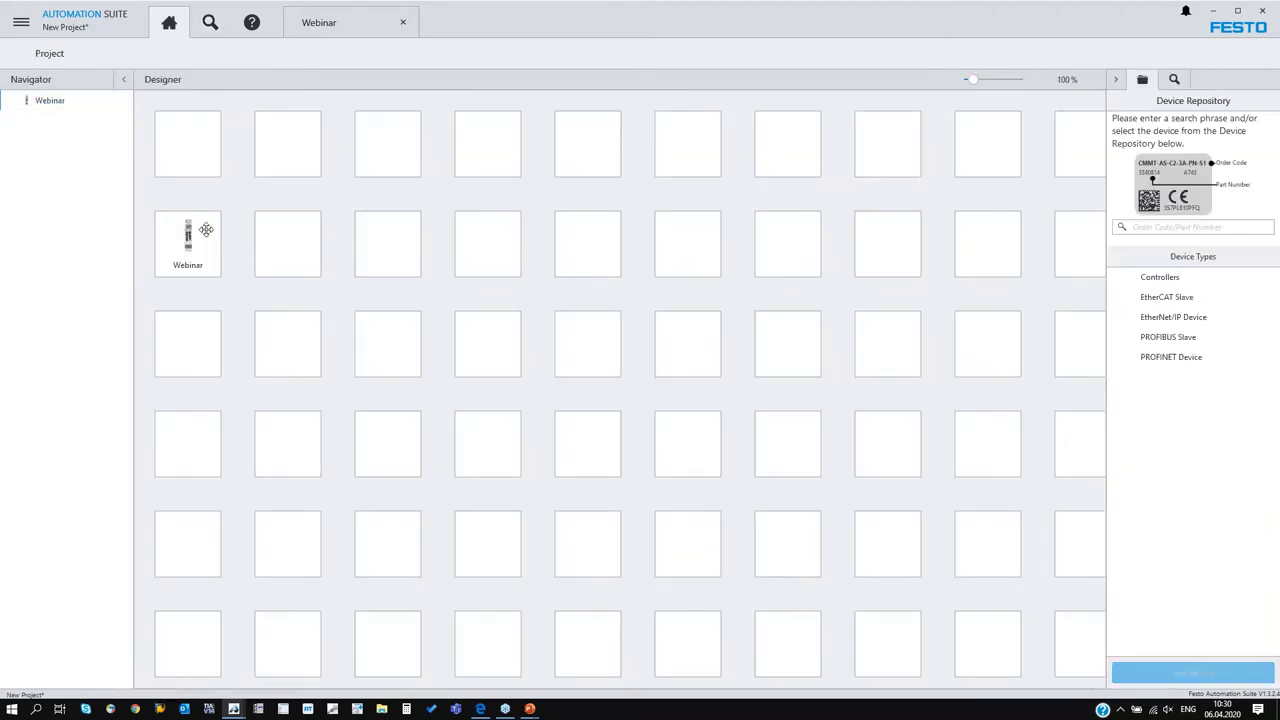
double_click(204, 230)
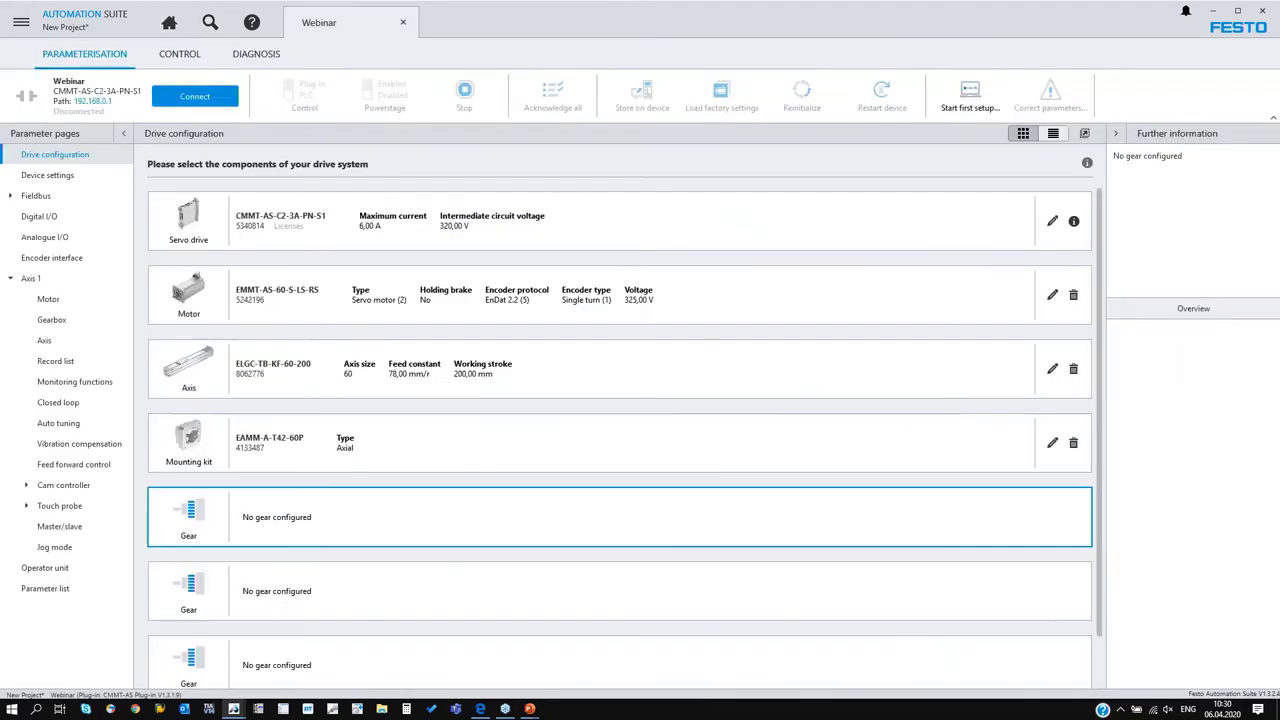
left_click(93, 101)
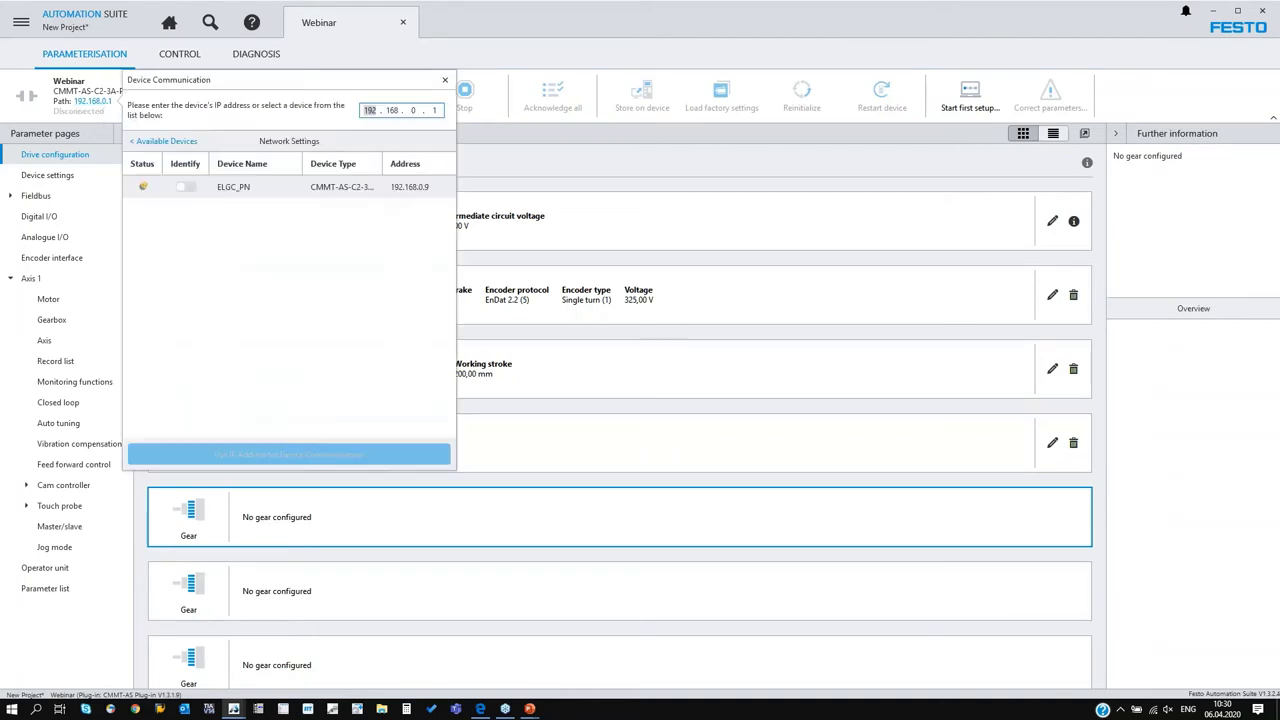
left_click(293, 193)
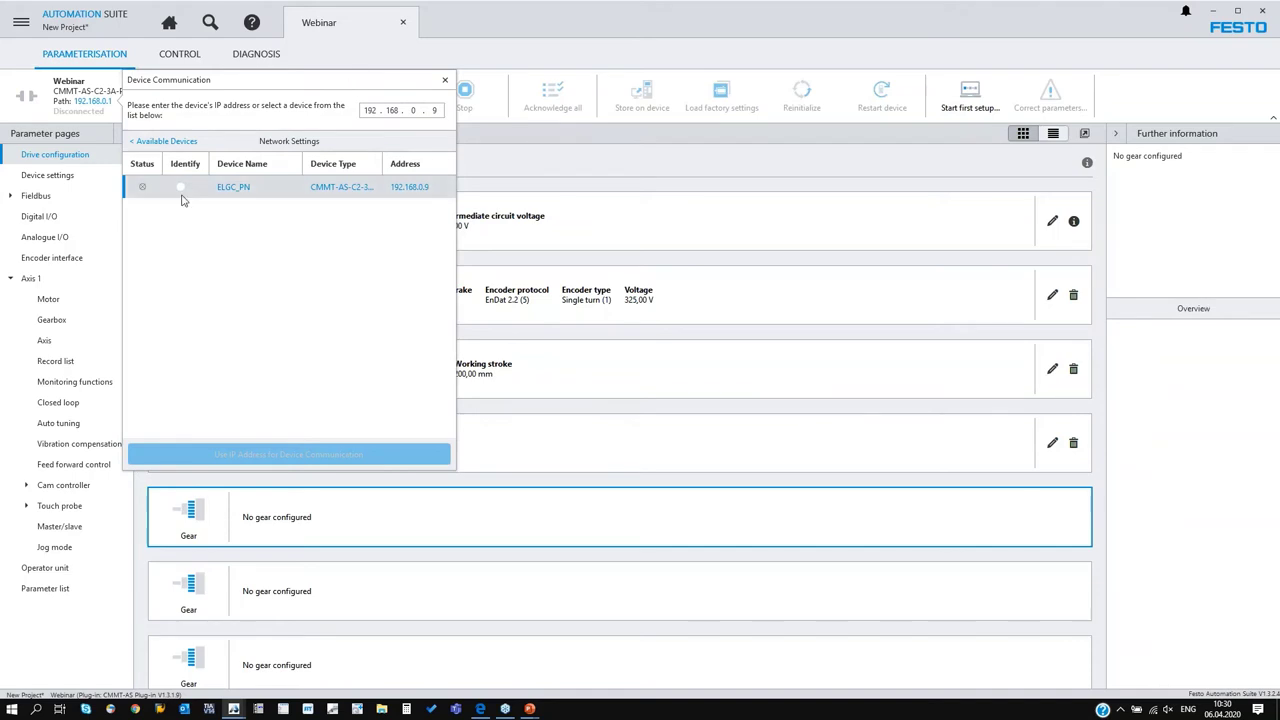
left_click(445, 79)
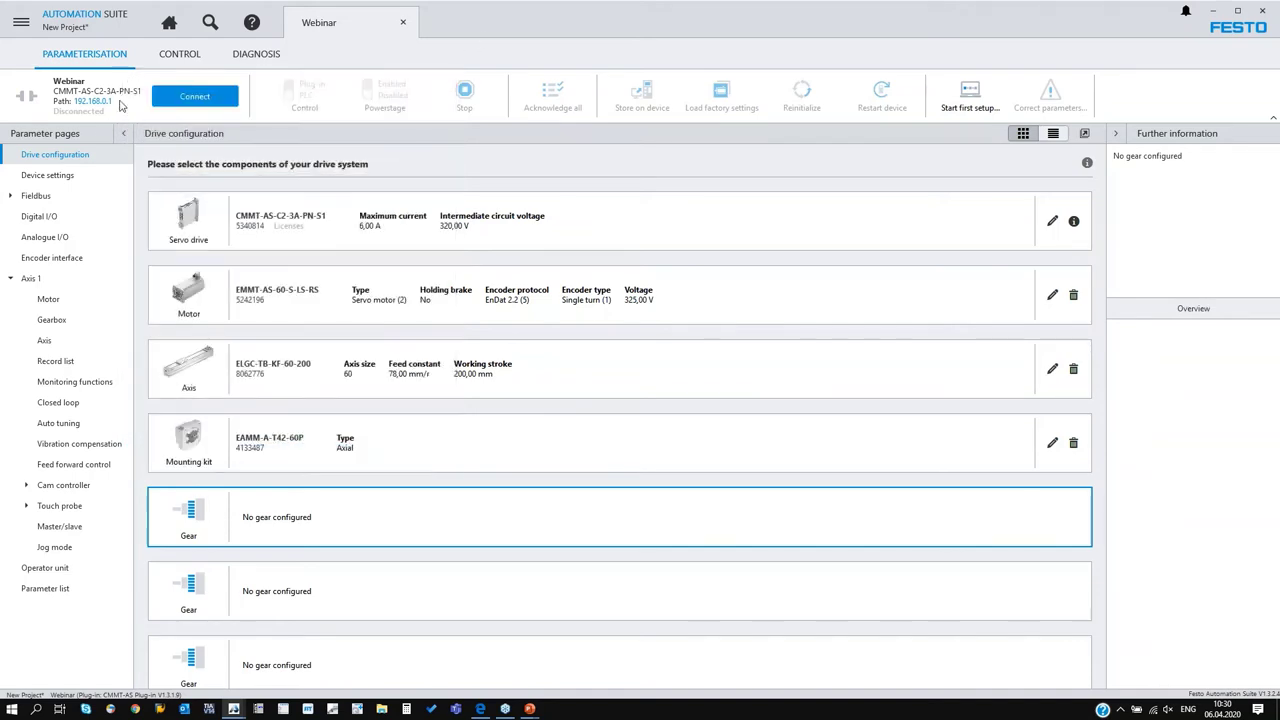
left_click(106, 105)
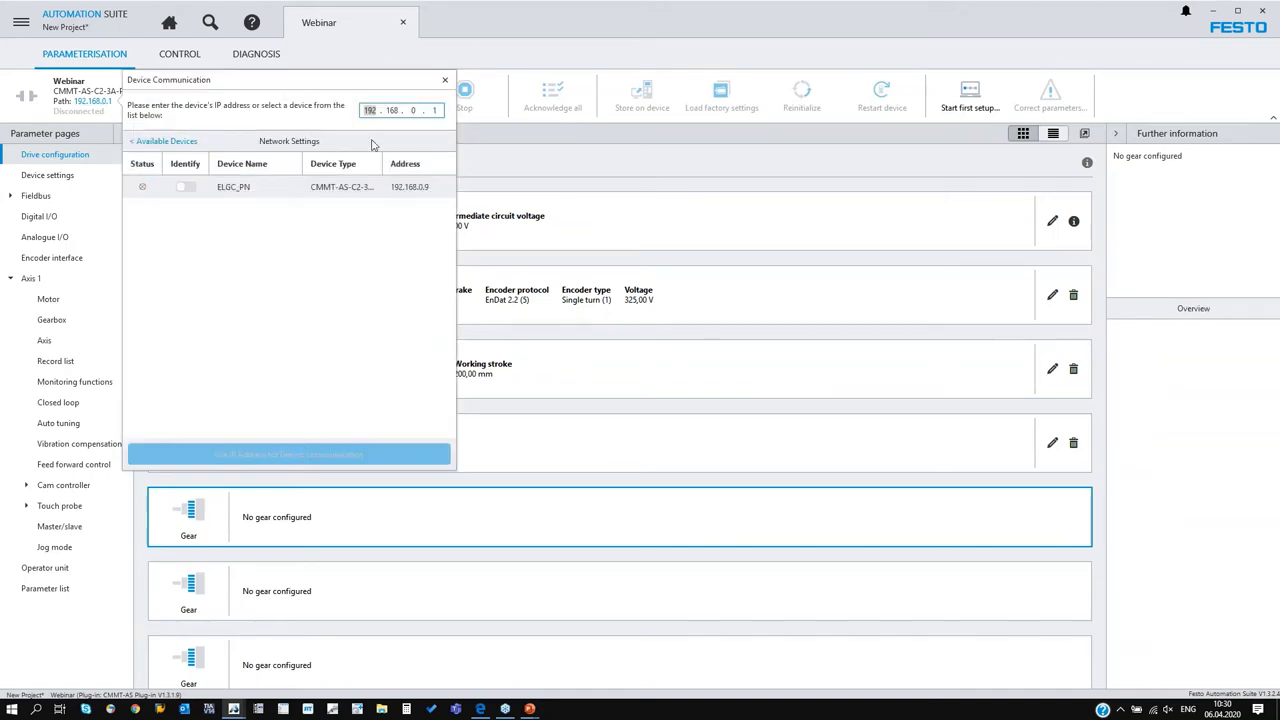
left_click(445, 79)
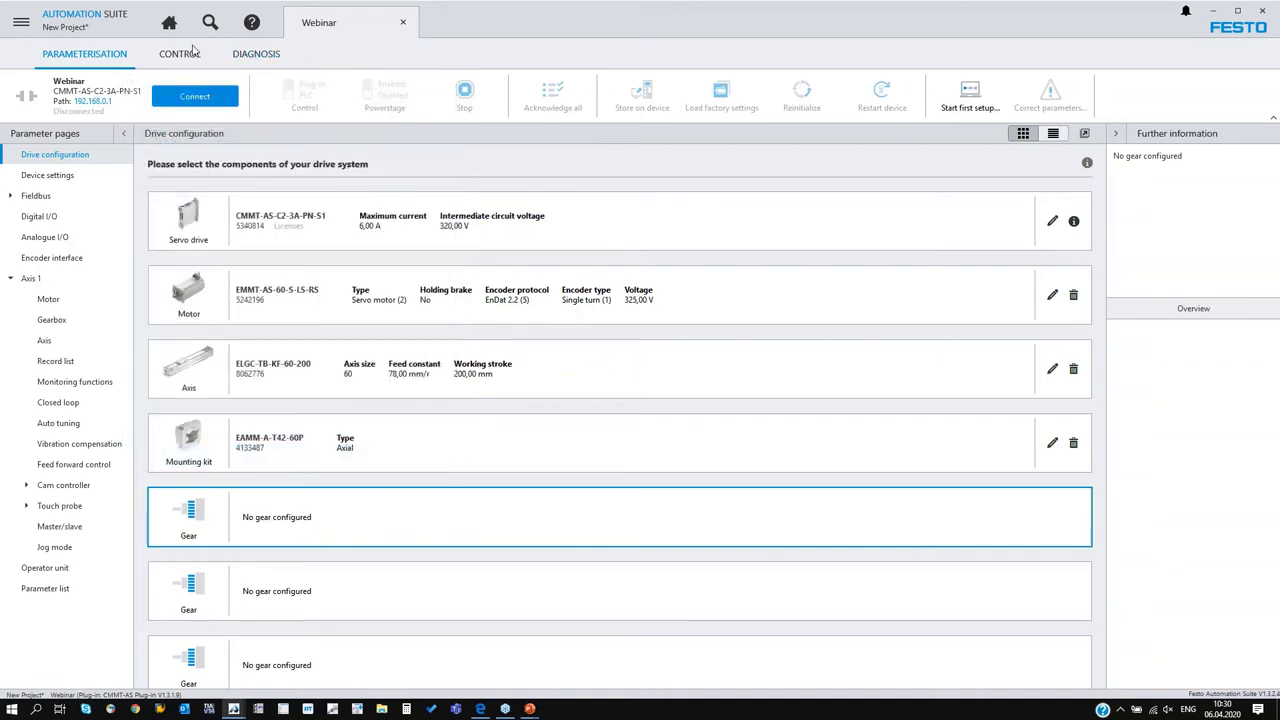
left_click(180, 54)
left_click(104, 102)
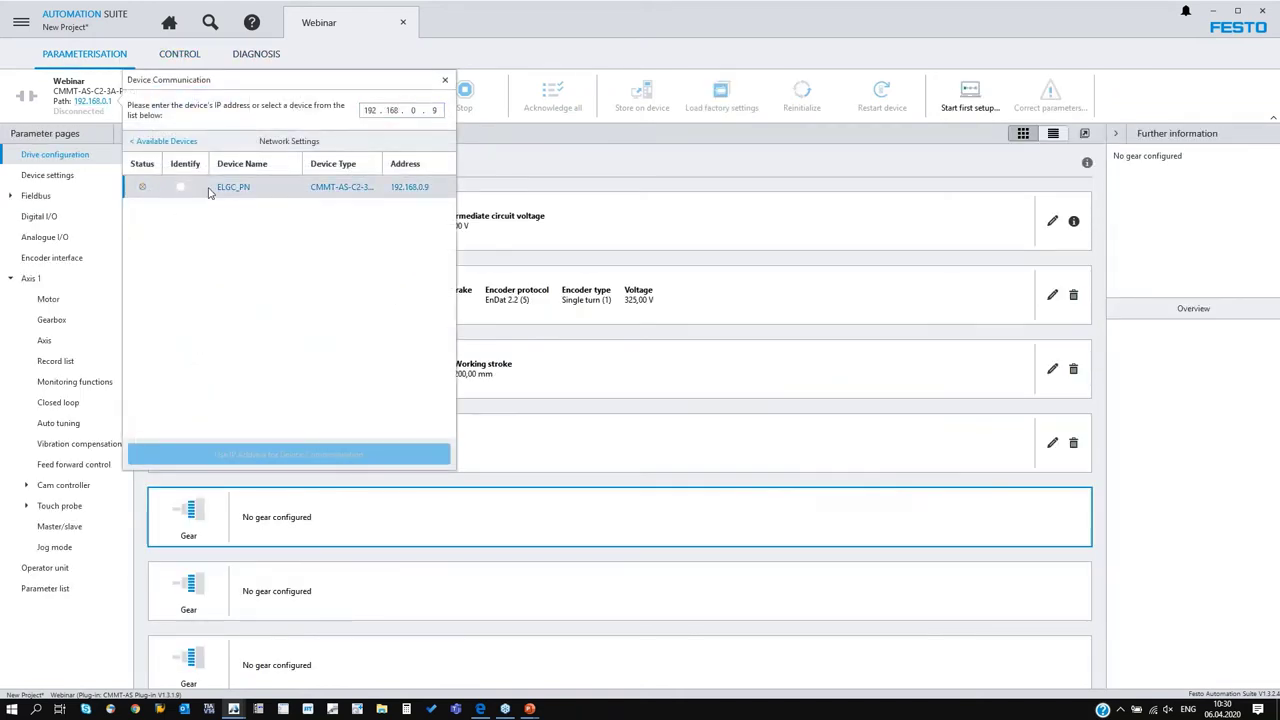
left_click(445, 80)
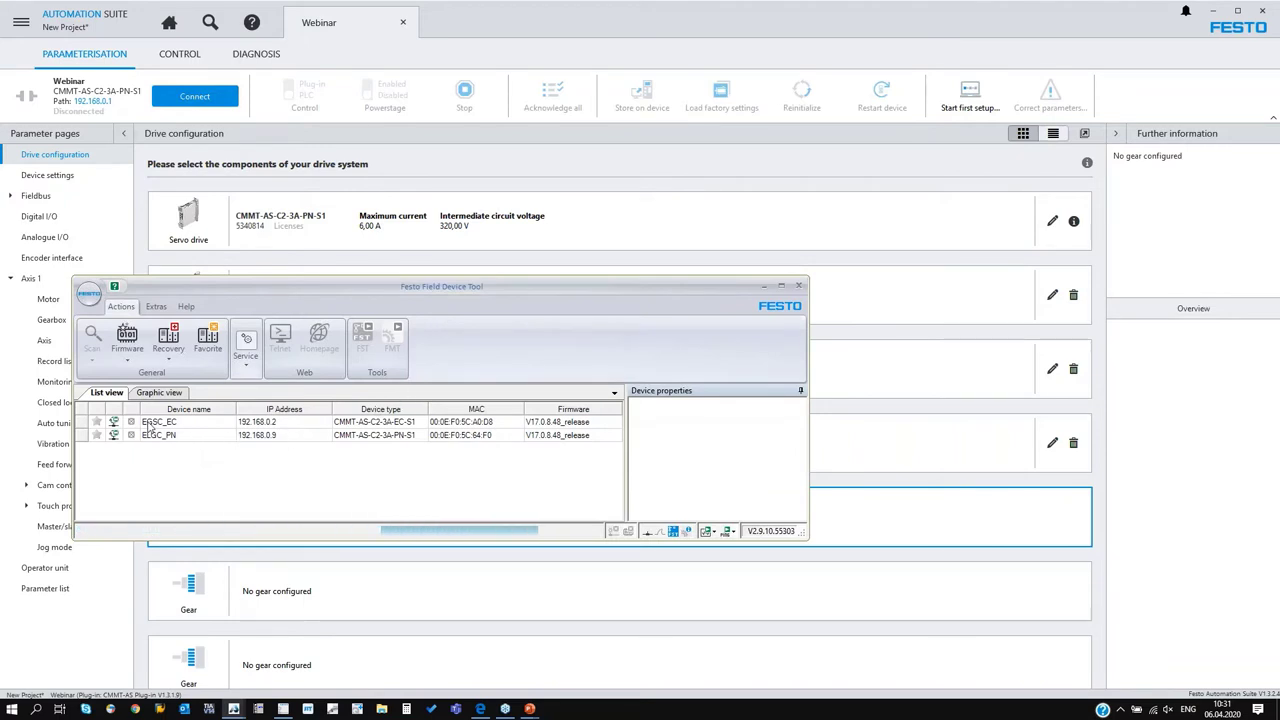
Close the Festo Field Device Tool and try to connect to the Webinar drive using its current path
left_click(798, 286)
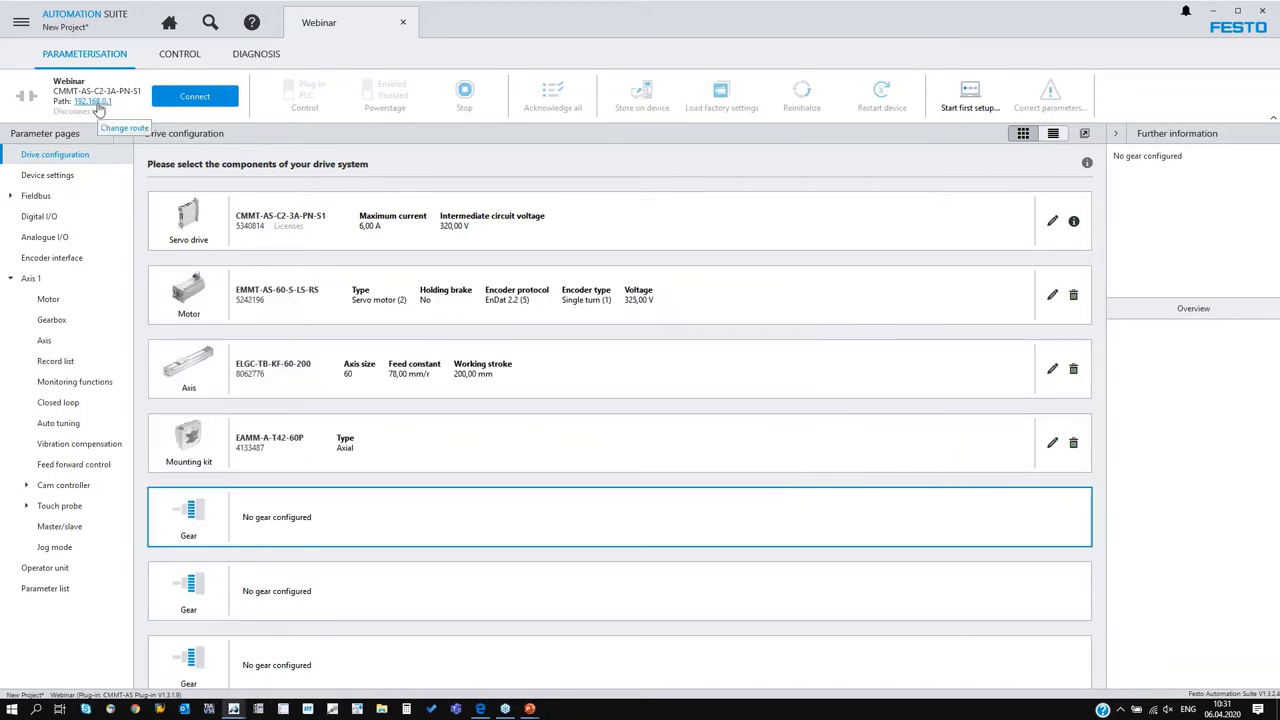
left_click(176, 101)
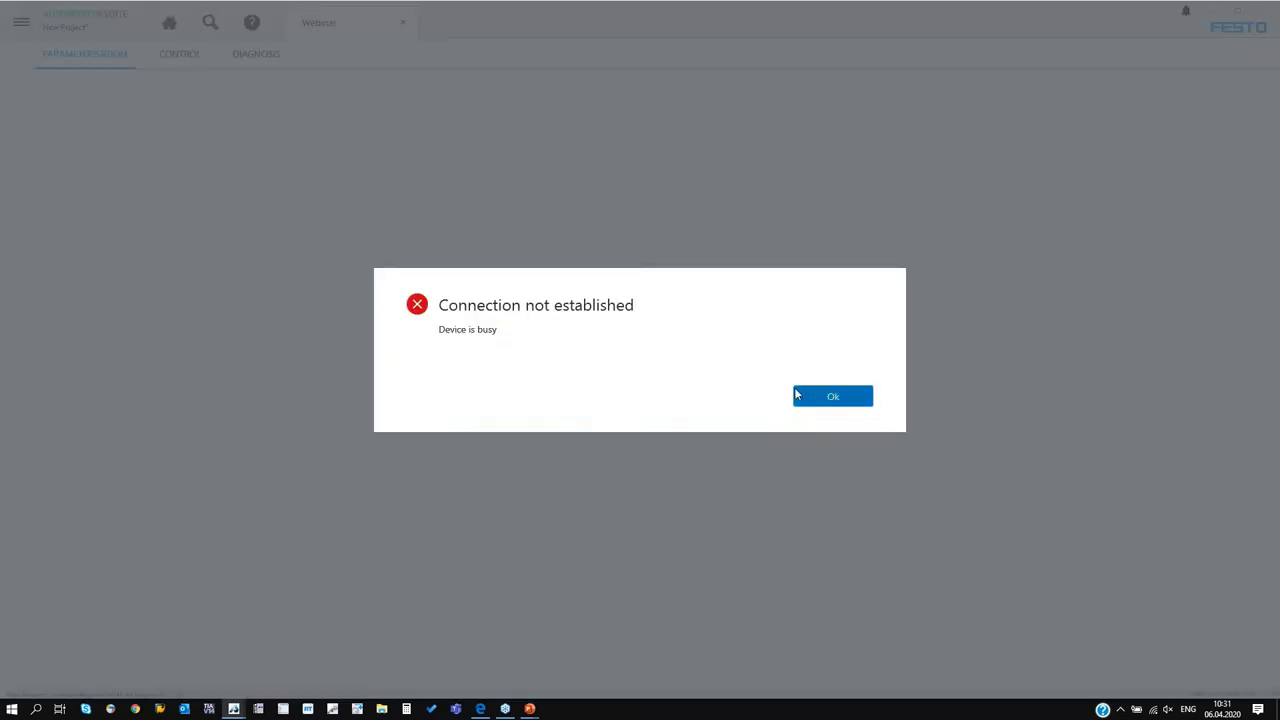
left_click(800, 394)
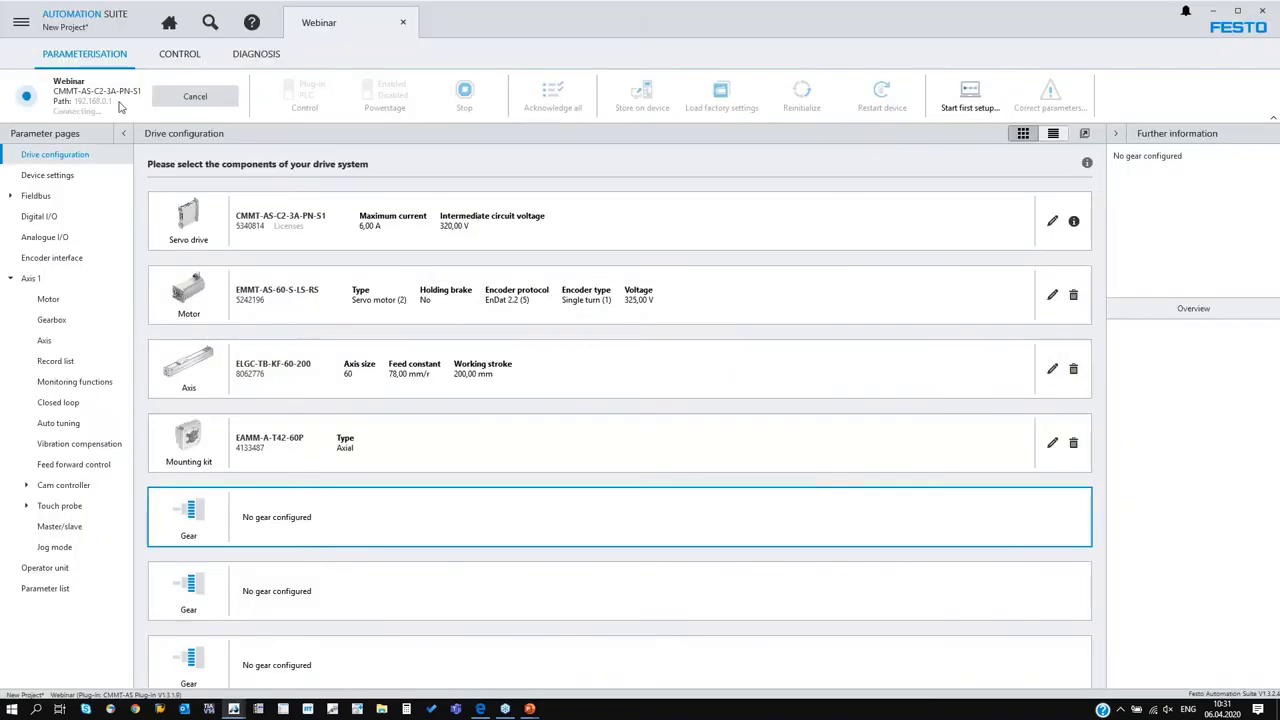
Select ELGC_PN from the available devices and use its IP address 192.168.0.9 for device communication
left_click(104, 101)
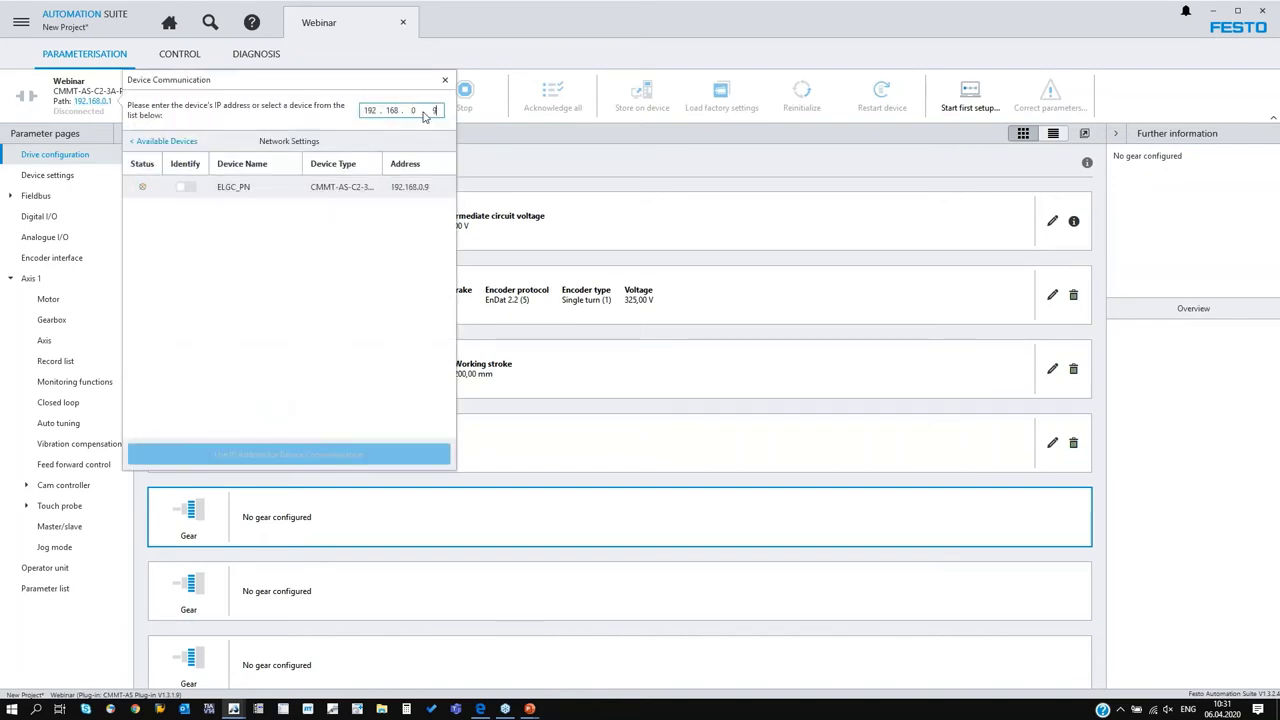
left_click(218, 187)
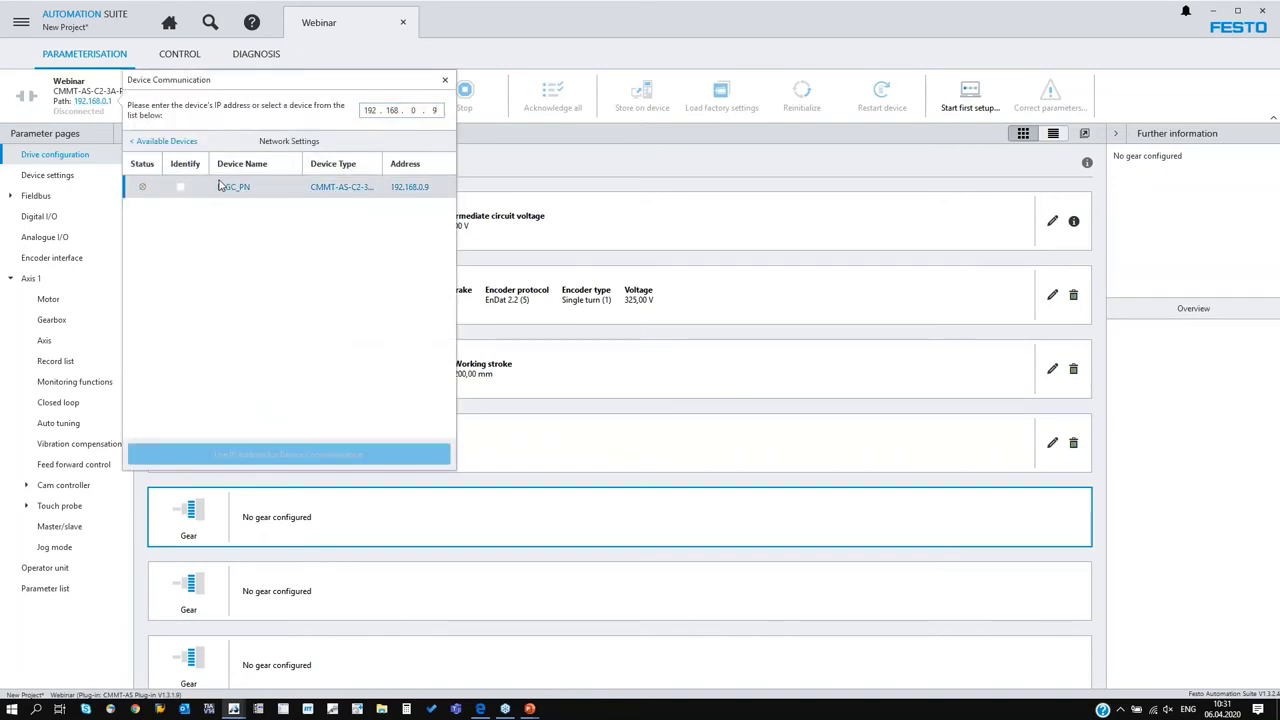
left_click(167, 141)
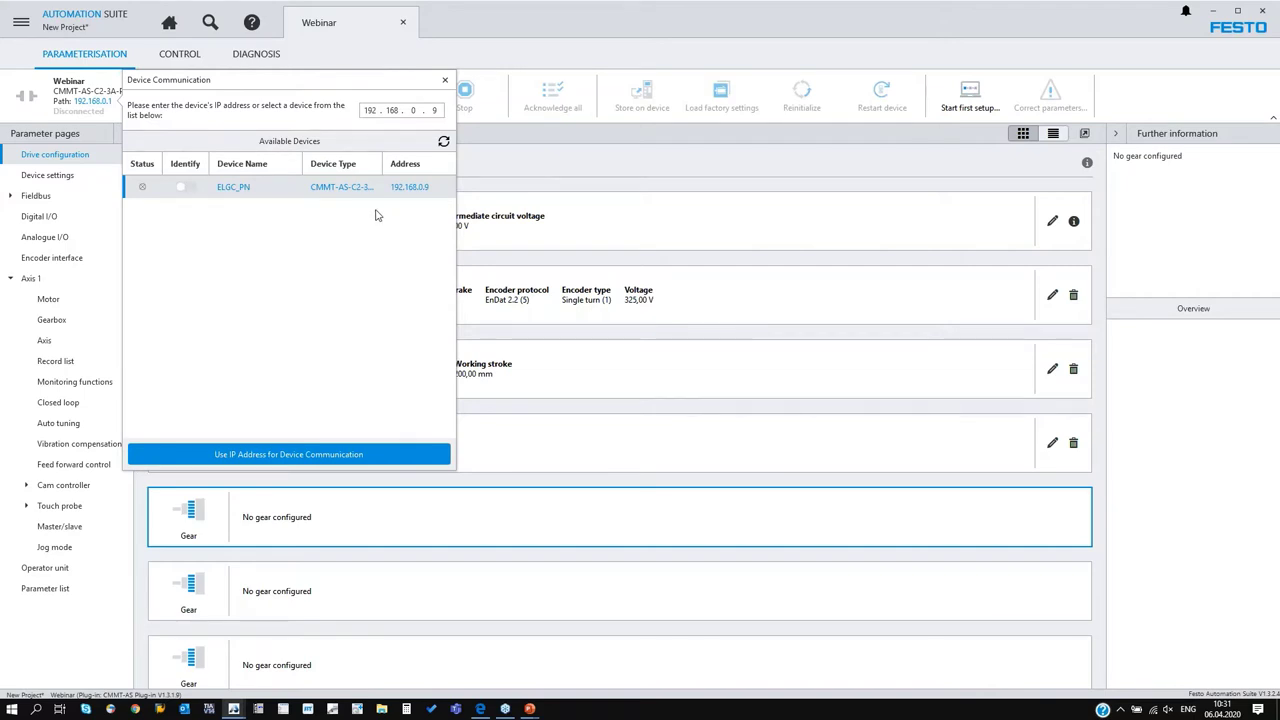
left_click(280, 456)
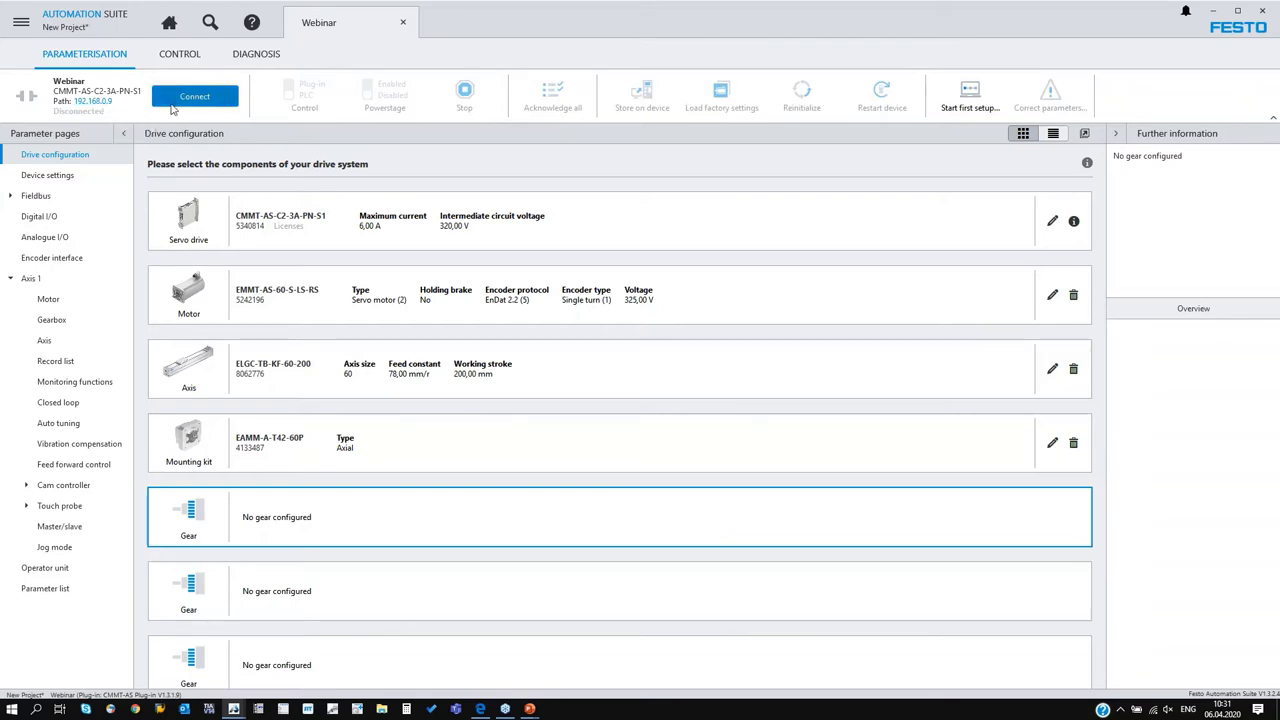
Connect to the drive with the project parameters written to the device, and acknowledge all its errors
left_click(174, 104)
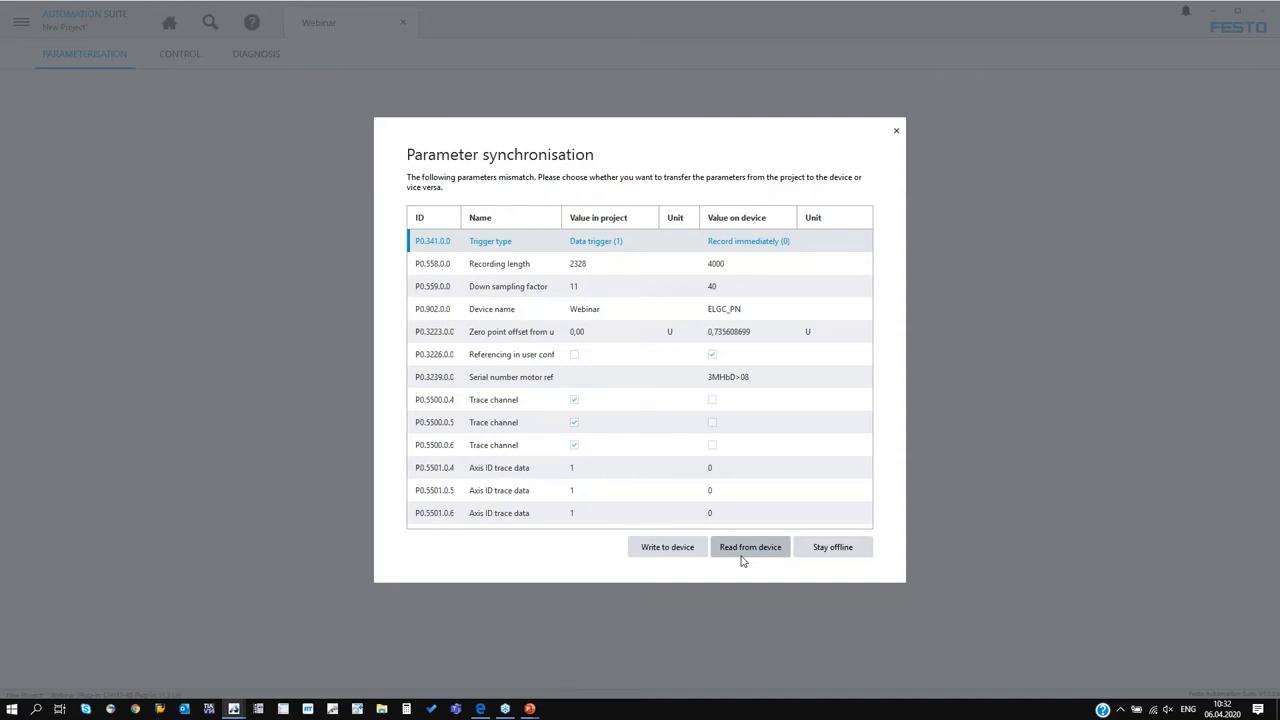
left_click(665, 549)
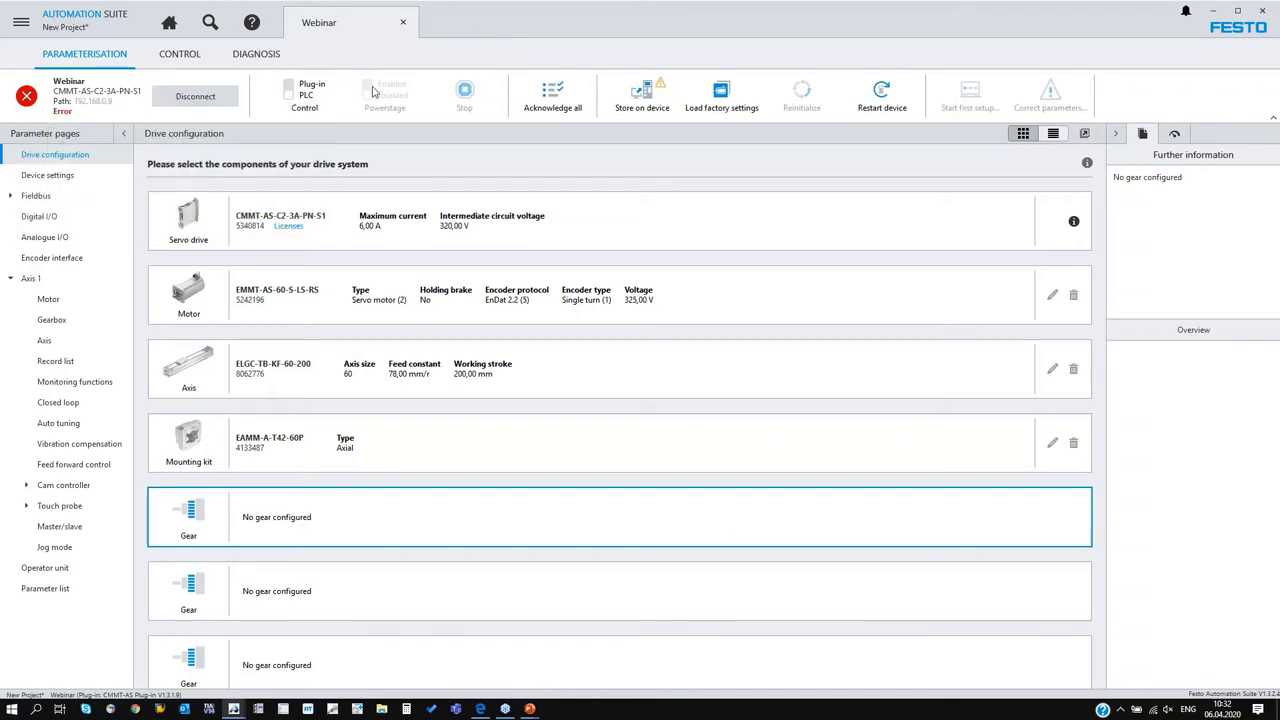
left_click(548, 104)
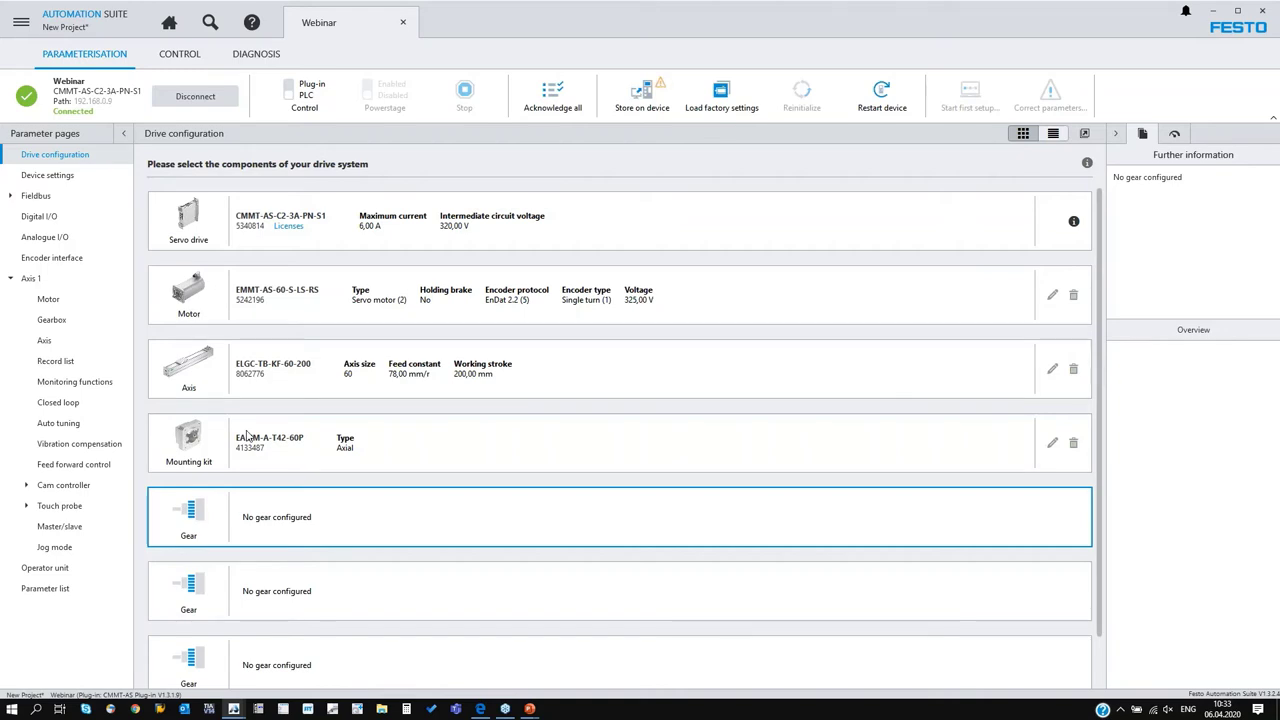
In the device settings, set the servo drive's enable activation to Plug-in (4)
left_click(68, 175)
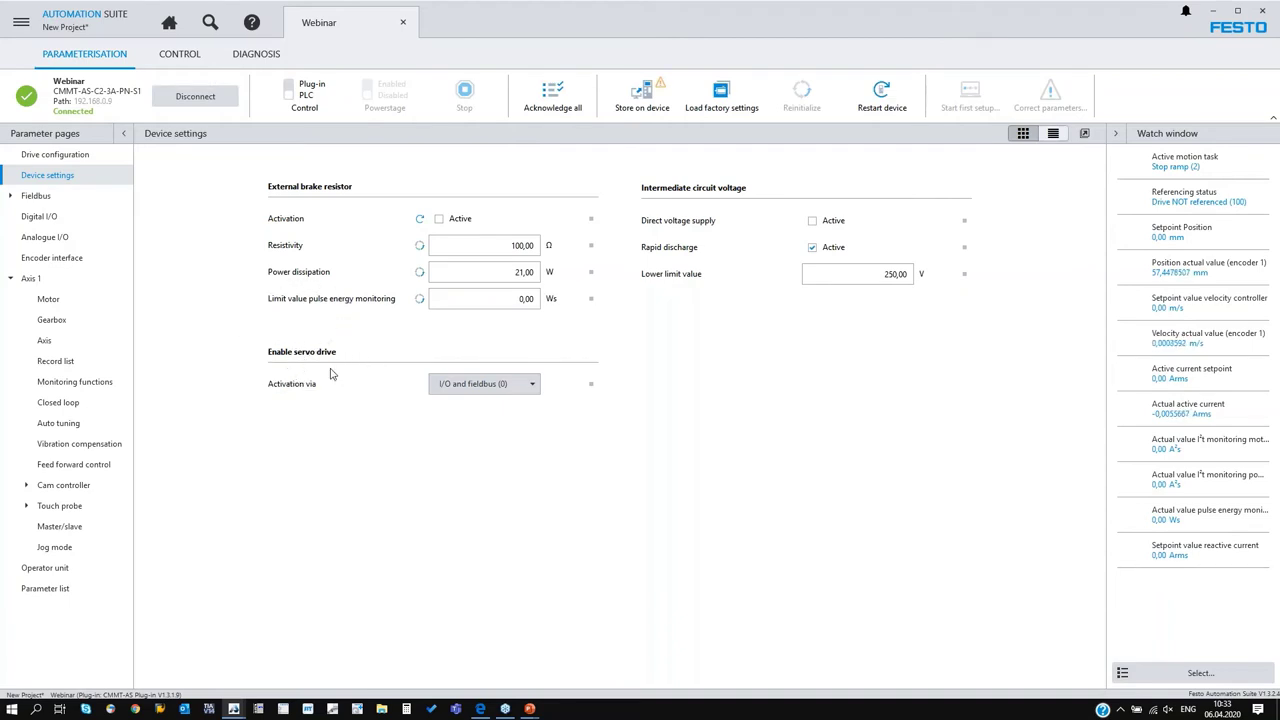
left_click(493, 388)
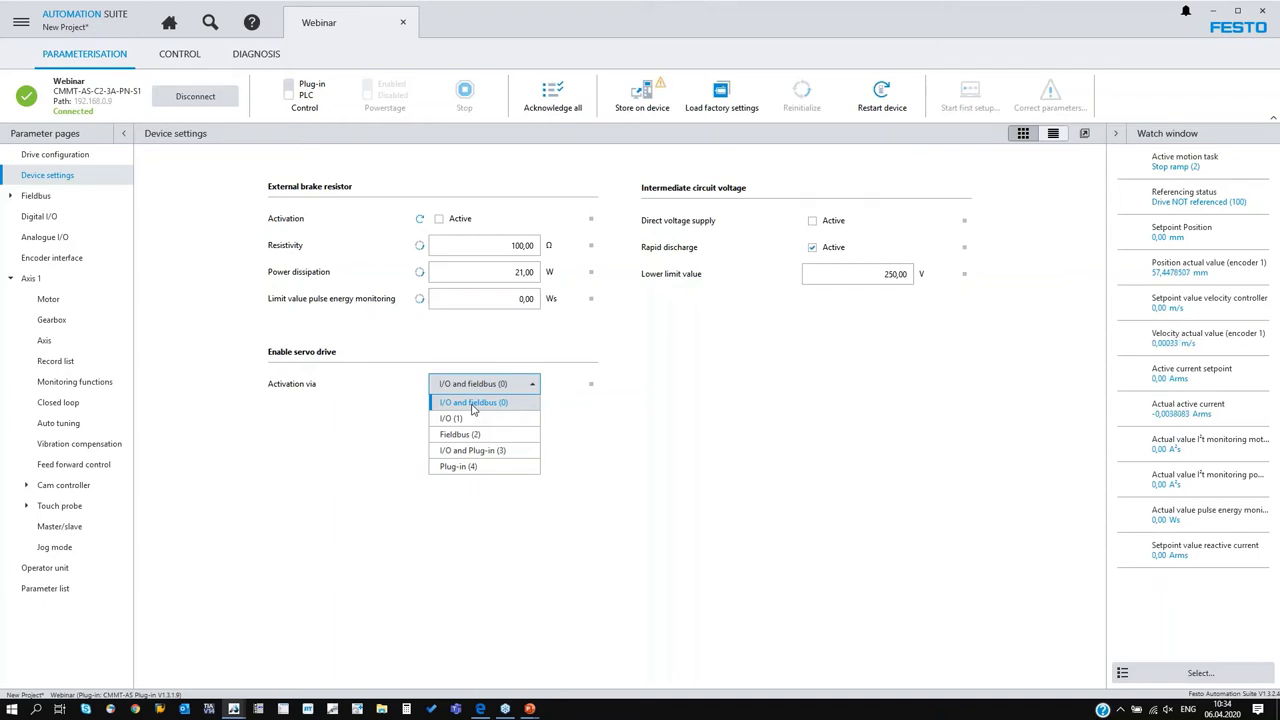
left_click(482, 466)
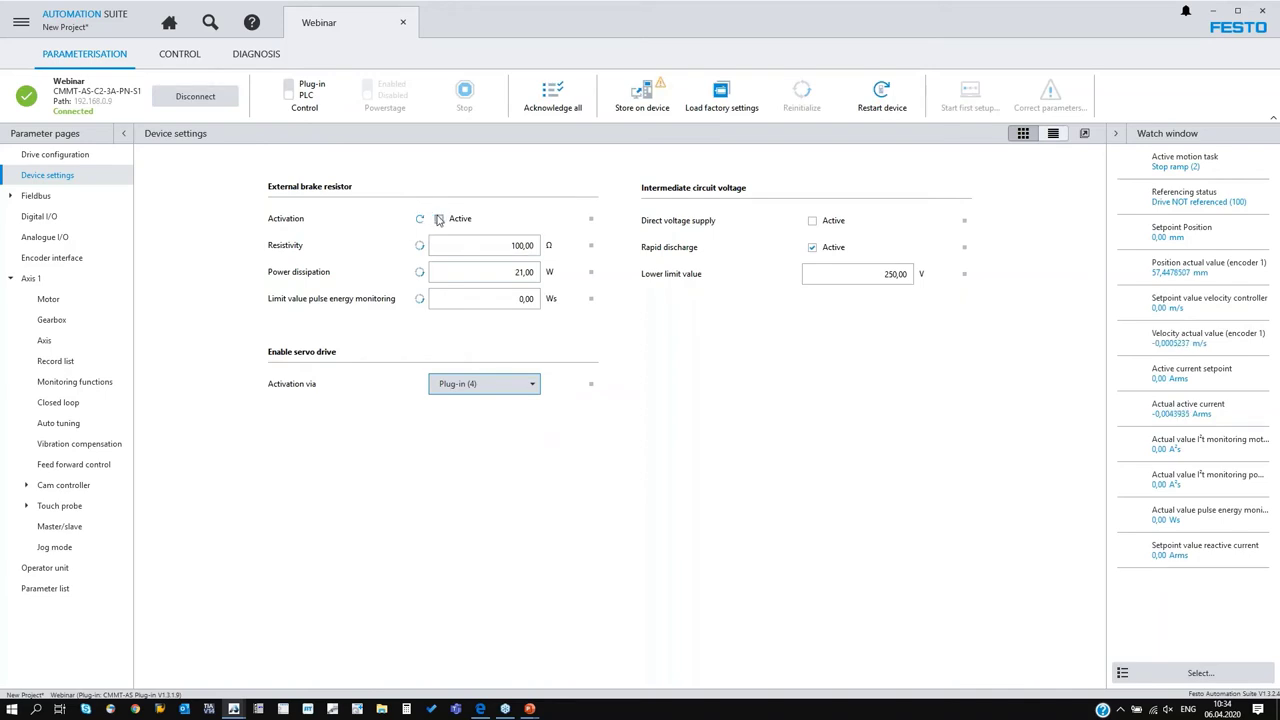
Check the external brake resistor settings against the resistance and power codes in the CACR-LE2 datasheet in Microsoft Edge, and return to the device settings
left_click(496, 246)
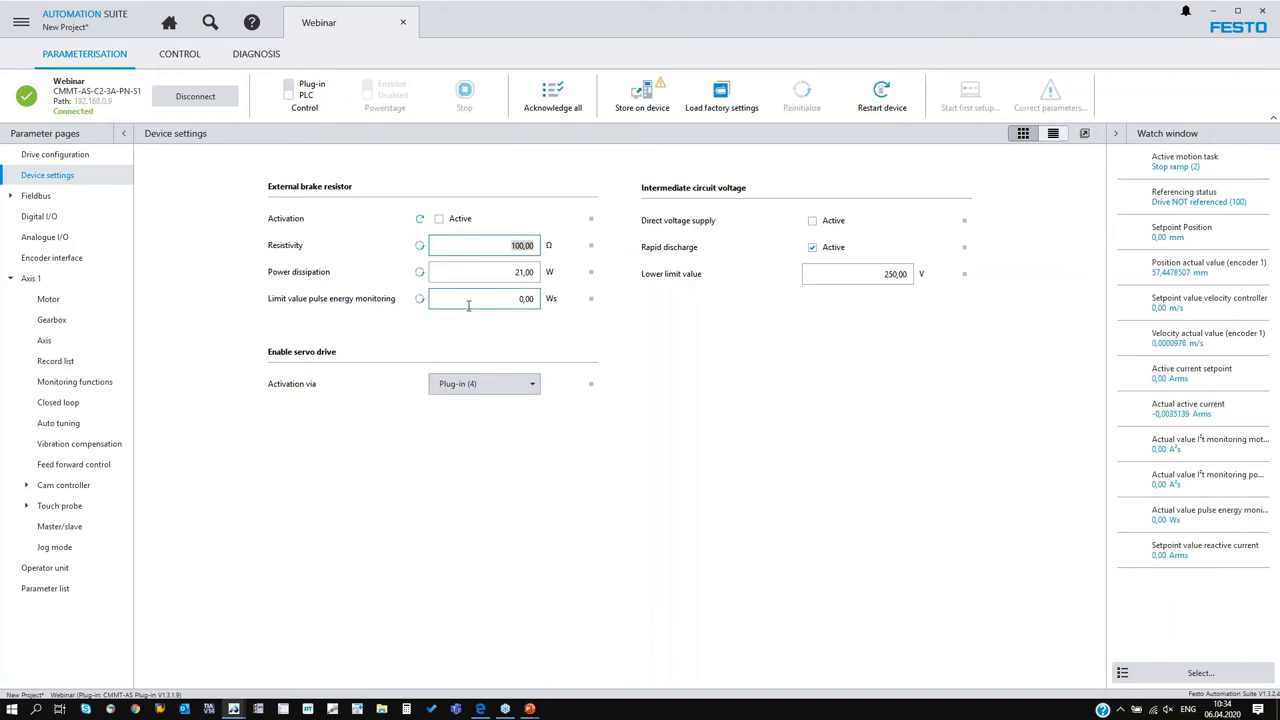
left_click(535, 330)
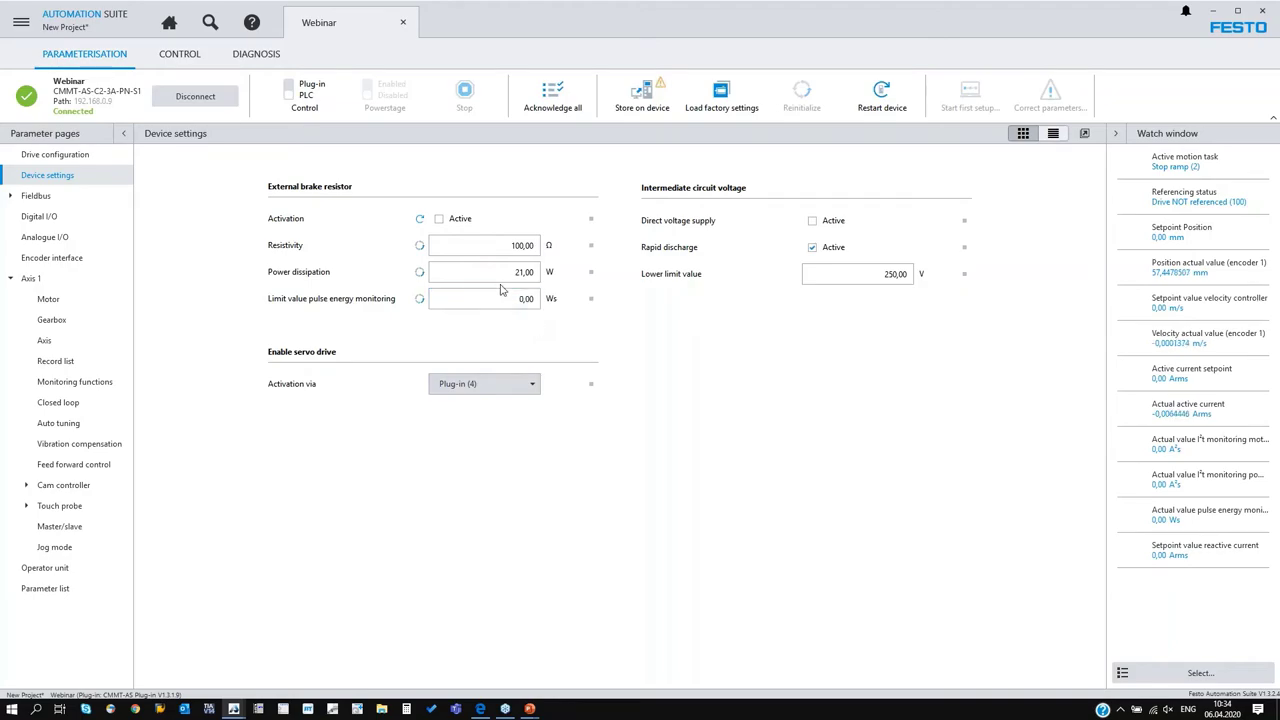
key("alt+Tab")
key("alt+Tab")
key("Tab")
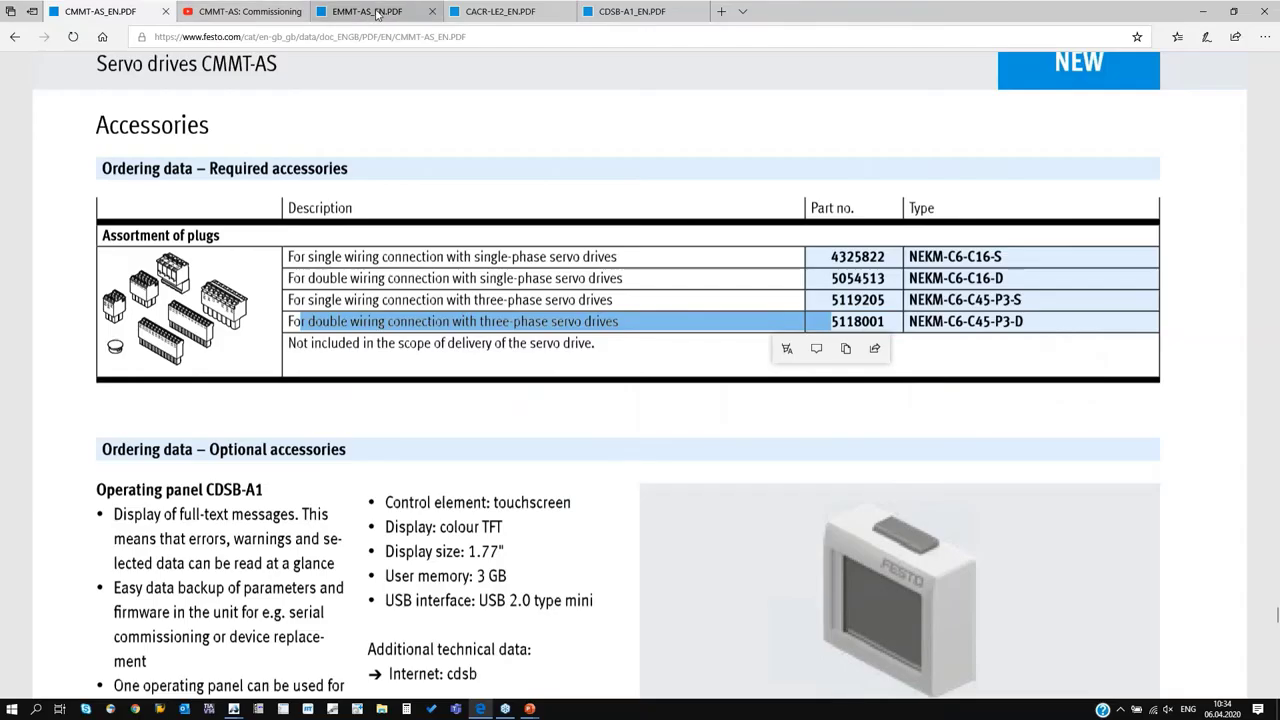
left_click(505, 14)
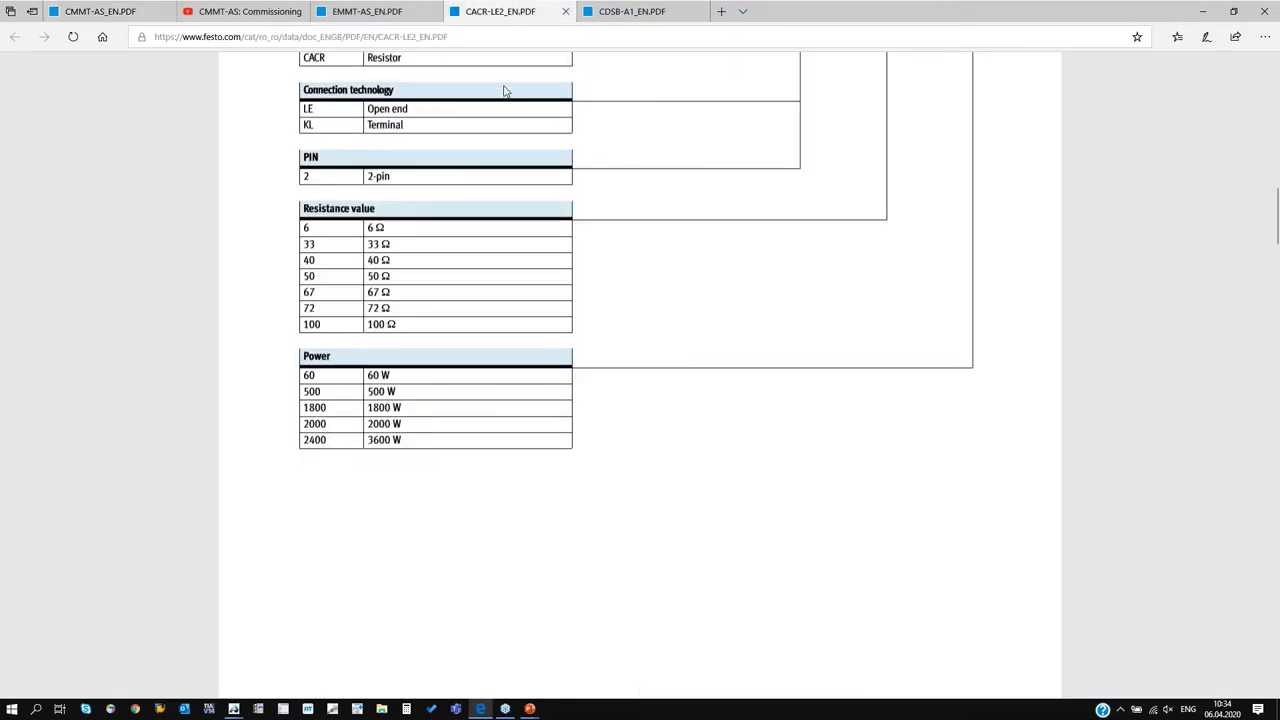
scroll(503, 111, "up", 10)
scroll(460, 272, "down", 10)
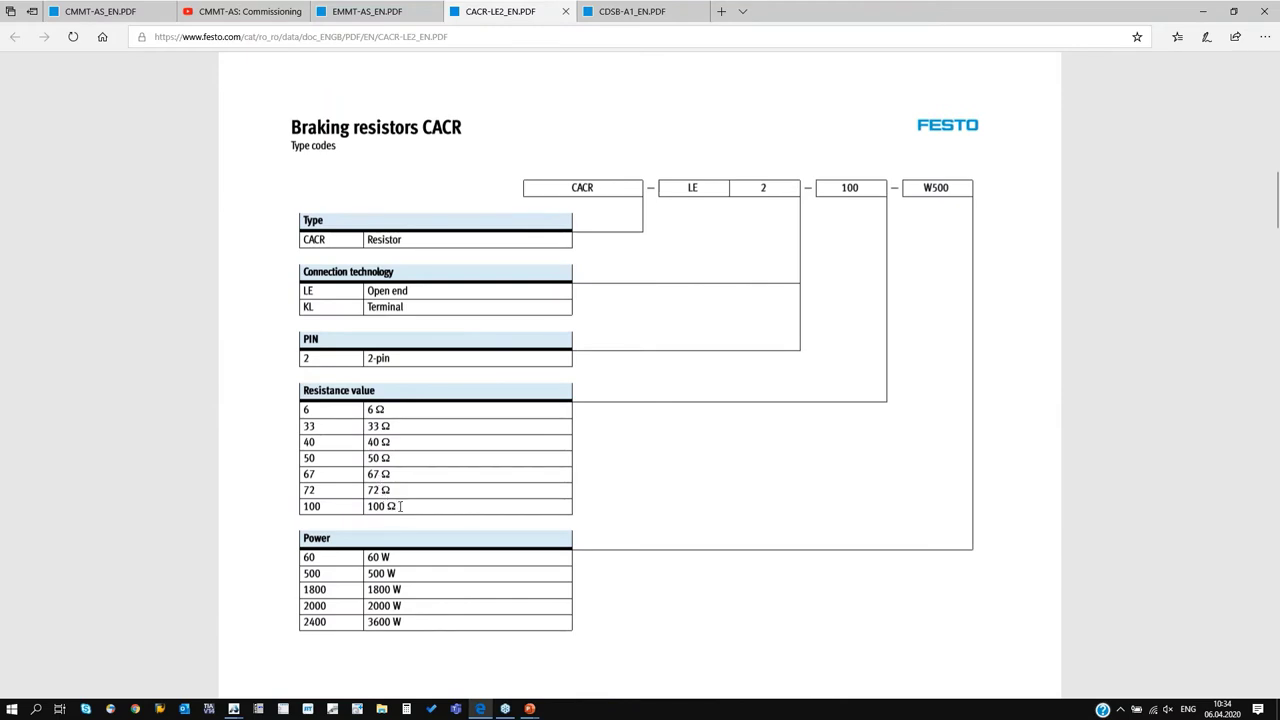
left_click_drag(322, 506, 397, 507)
left_click(417, 590)
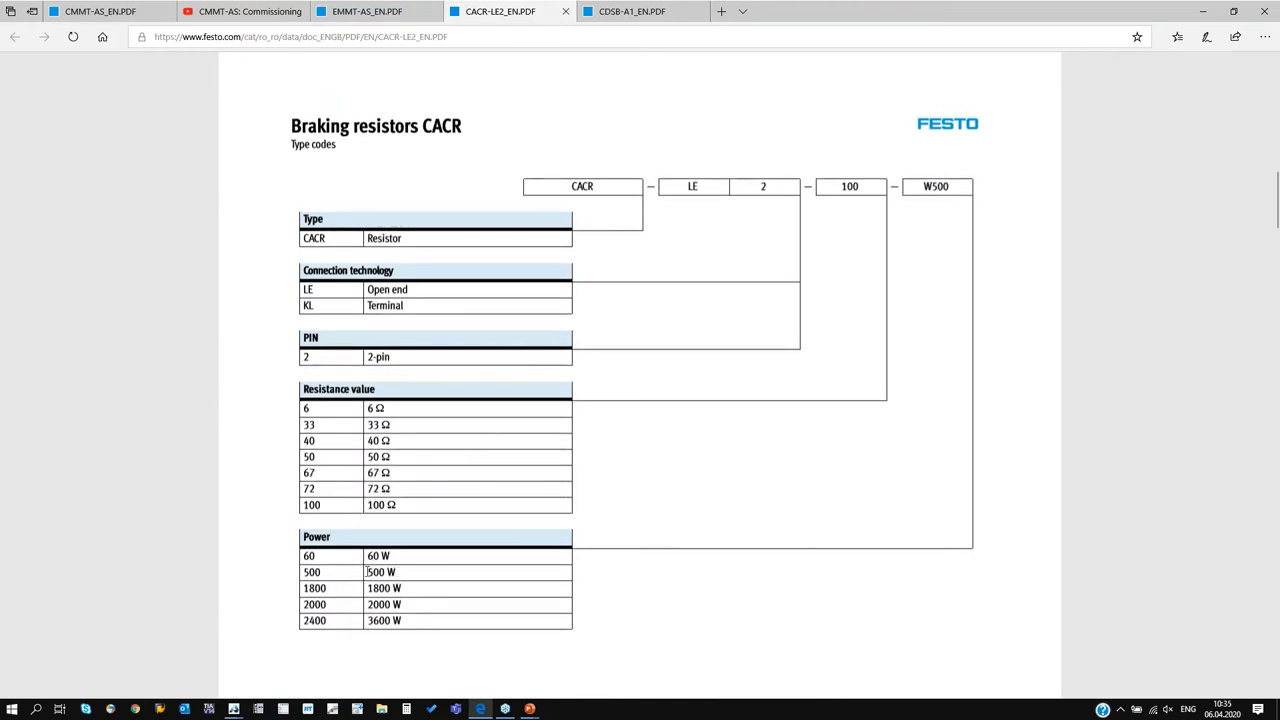
key("alt+Tab")
key("Tab")
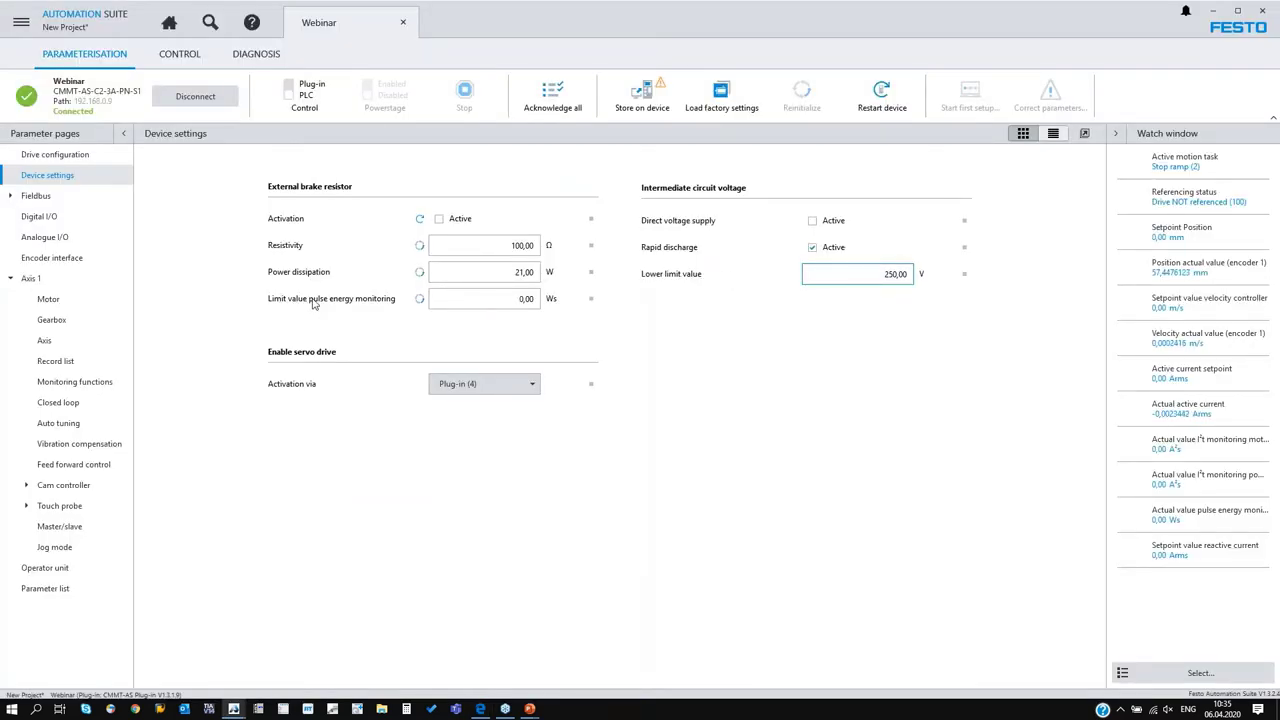
Examine the pulse energy monitoring limit and the rapid discharge and lower limit settings of the intermediate circuit voltage
left_click(505, 300)
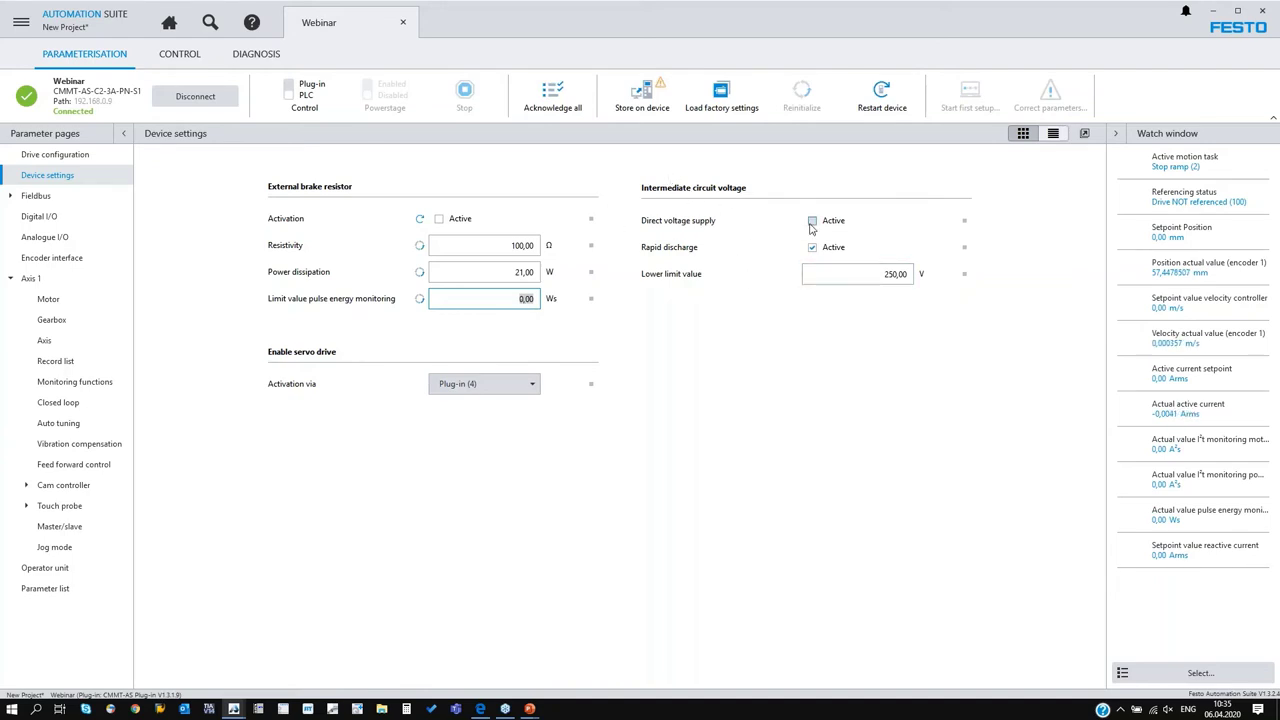
left_click(792, 254)
left_click(887, 279)
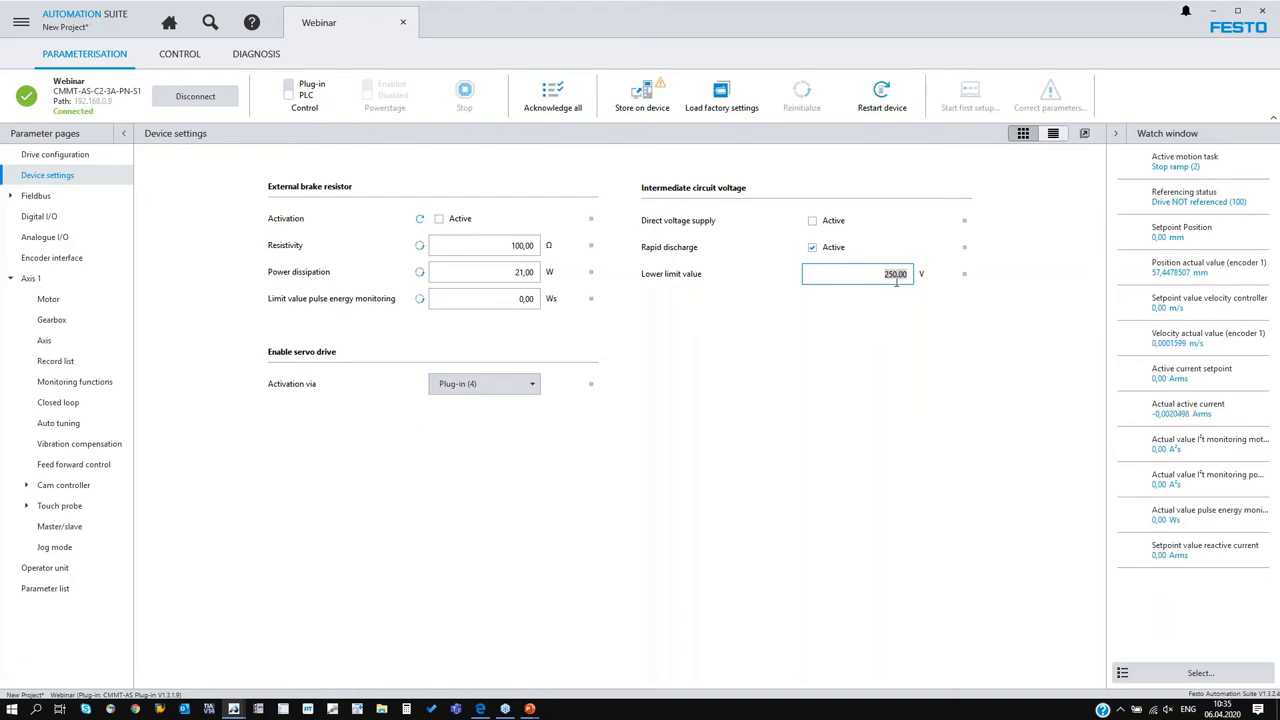
Review the fieldbus parameters, including the factor group, dynamic values, reference values and PROFINET interface
left_click(40, 198)
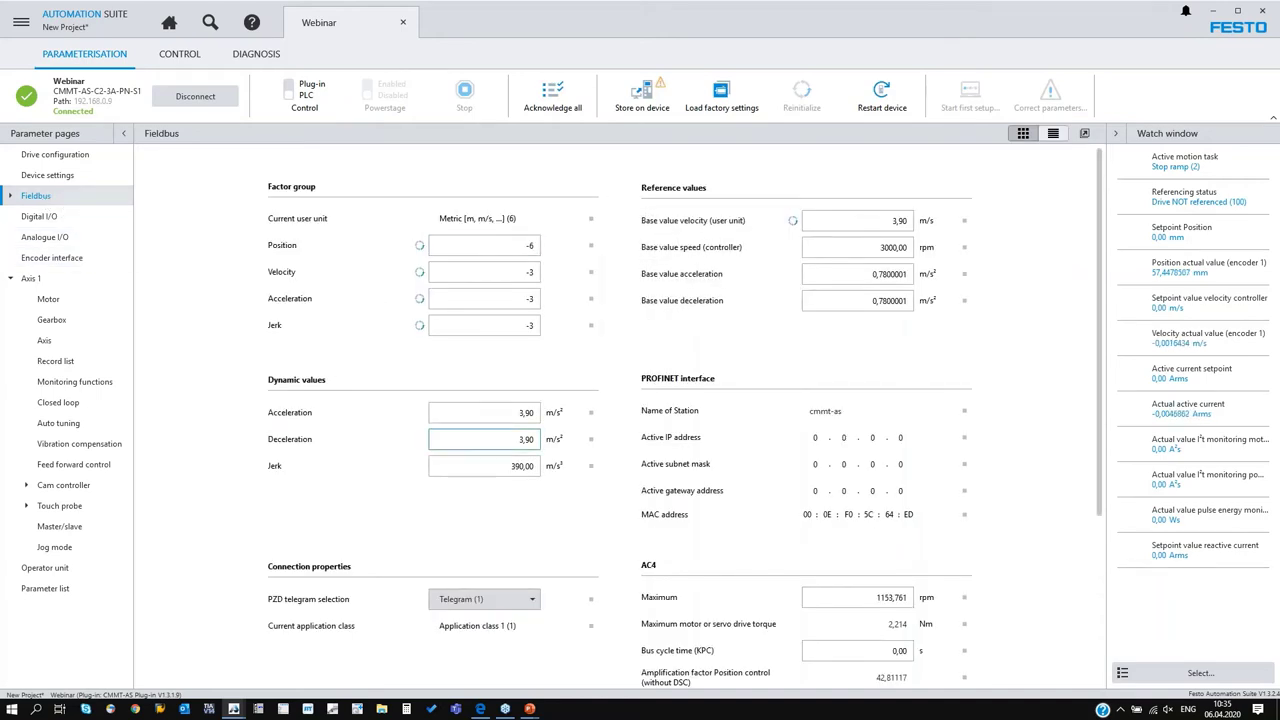
scroll(485, 470, "down", 1)
scroll(685, 420, "up", 1)
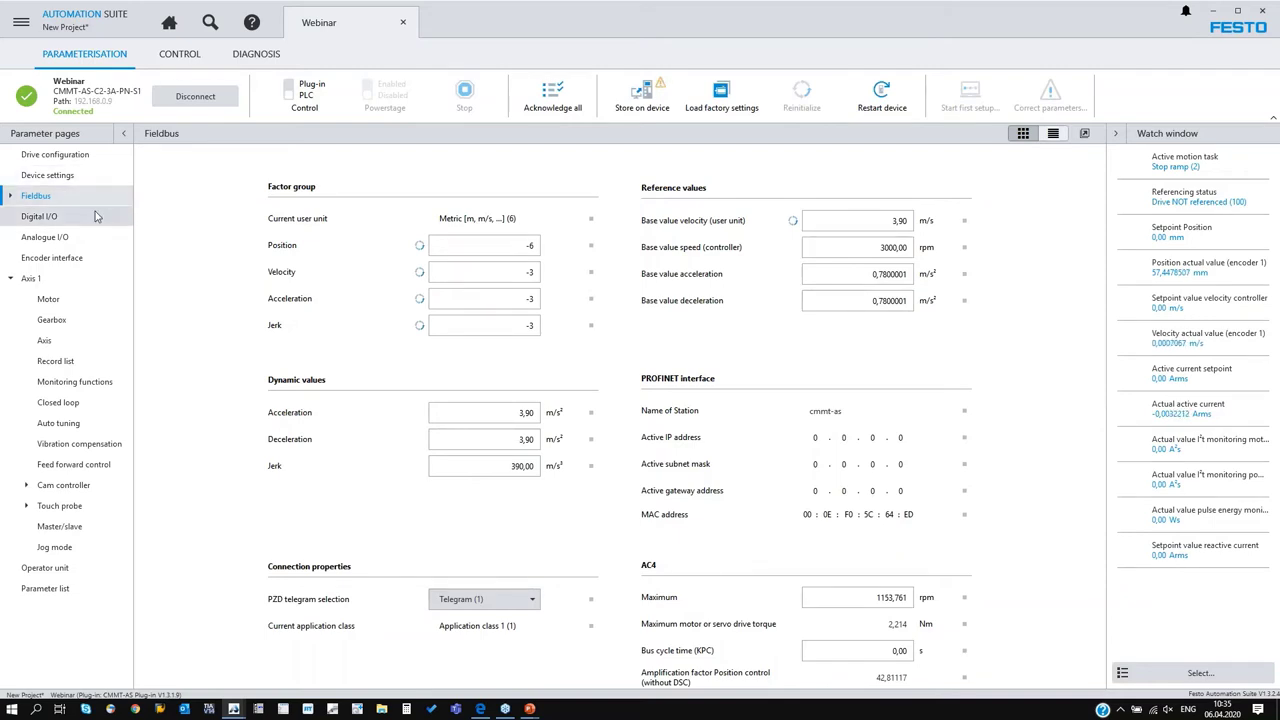
View the digital I/O assignments and the function options for input X1A.13, keeping its current selection
left_click(95, 213)
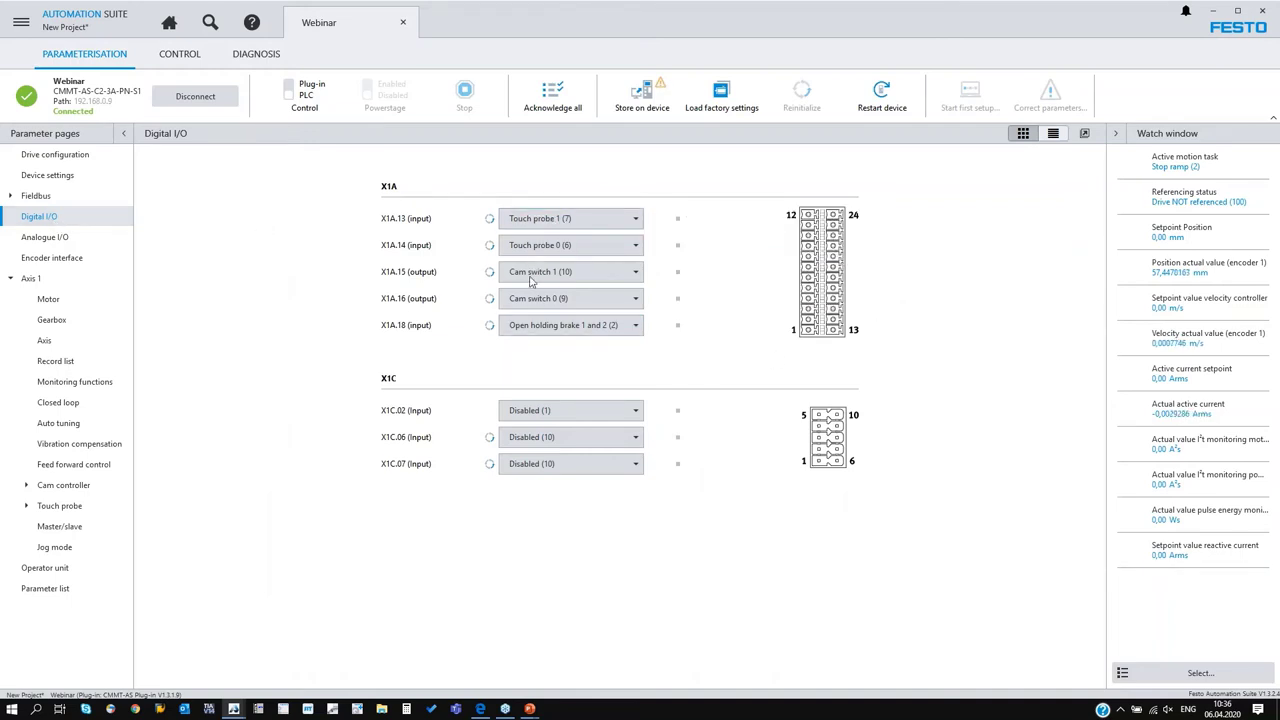
left_click(566, 224)
left_click(566, 224)
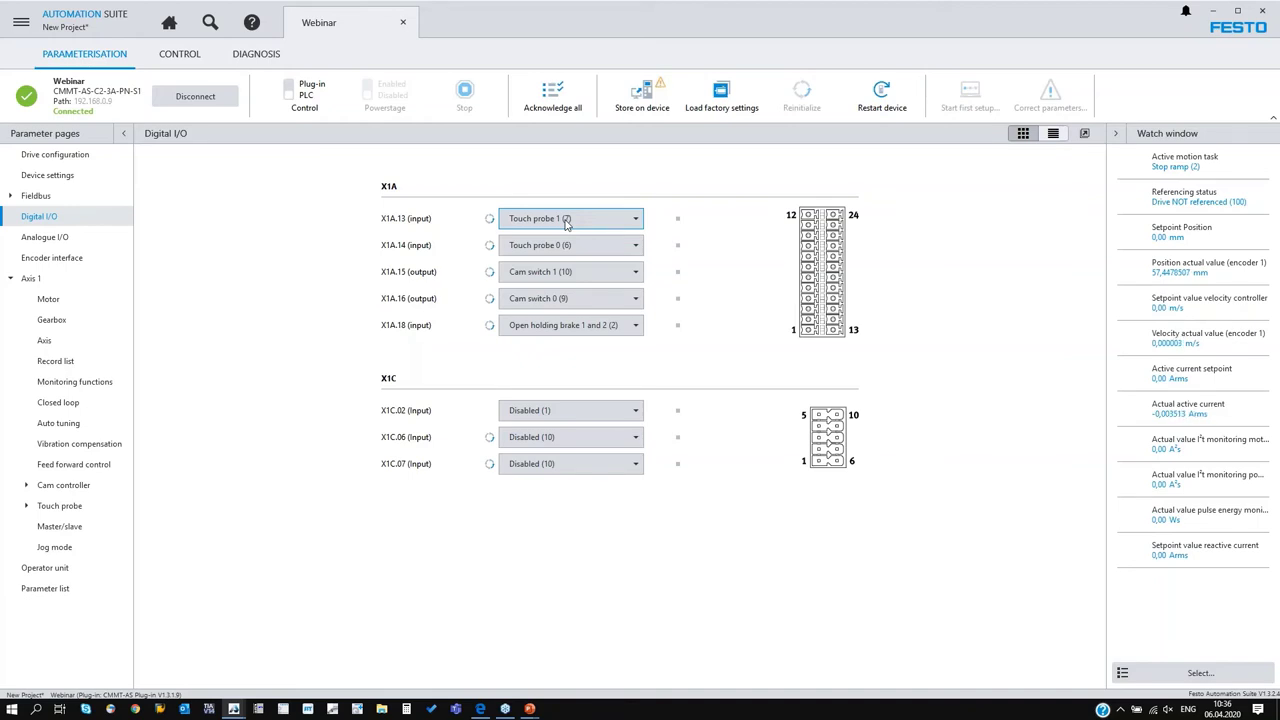
Examine the available function options for connector X1A's input X1A.13 and outputs X1A.15 and X1A.16
left_click(566, 224)
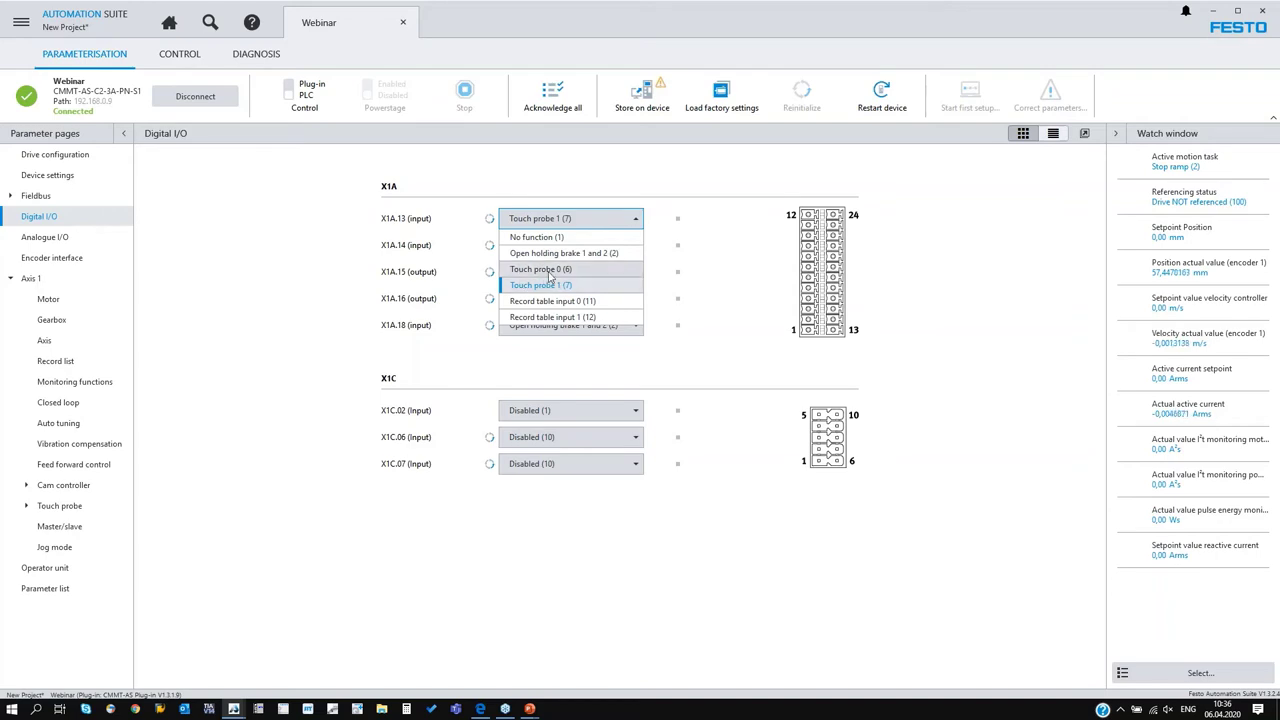
left_click(656, 240)
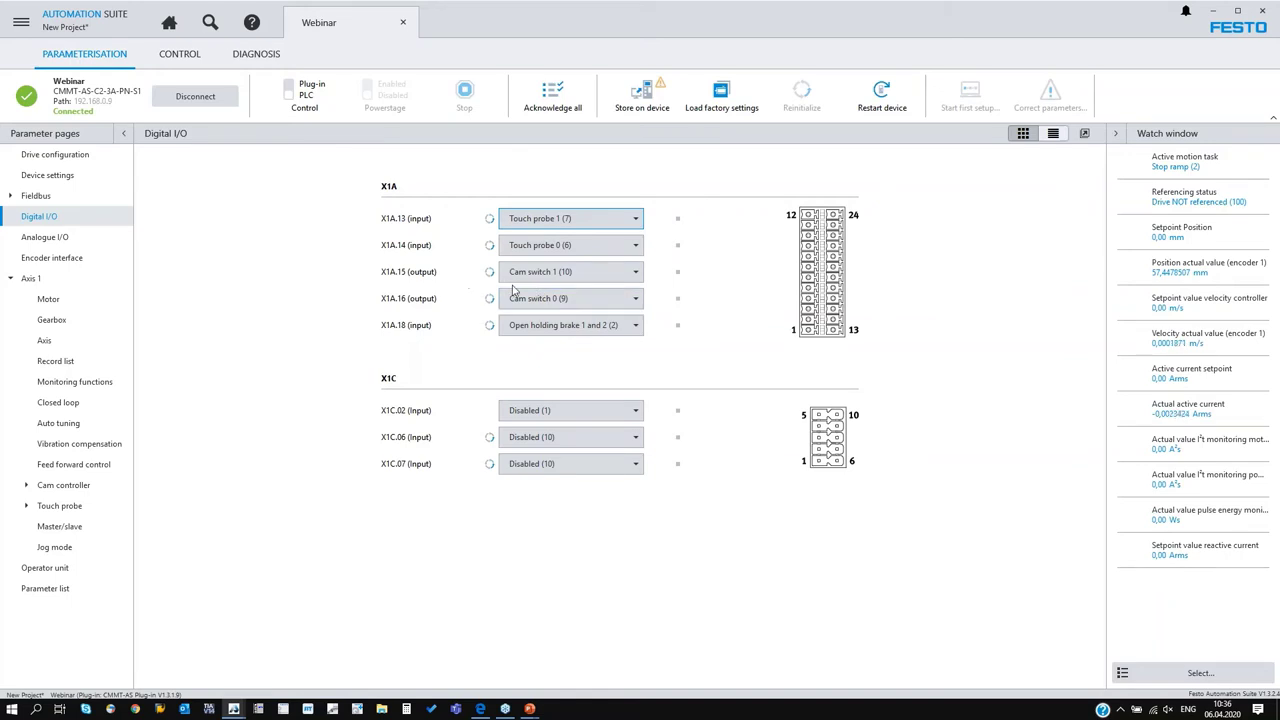
left_click(588, 274)
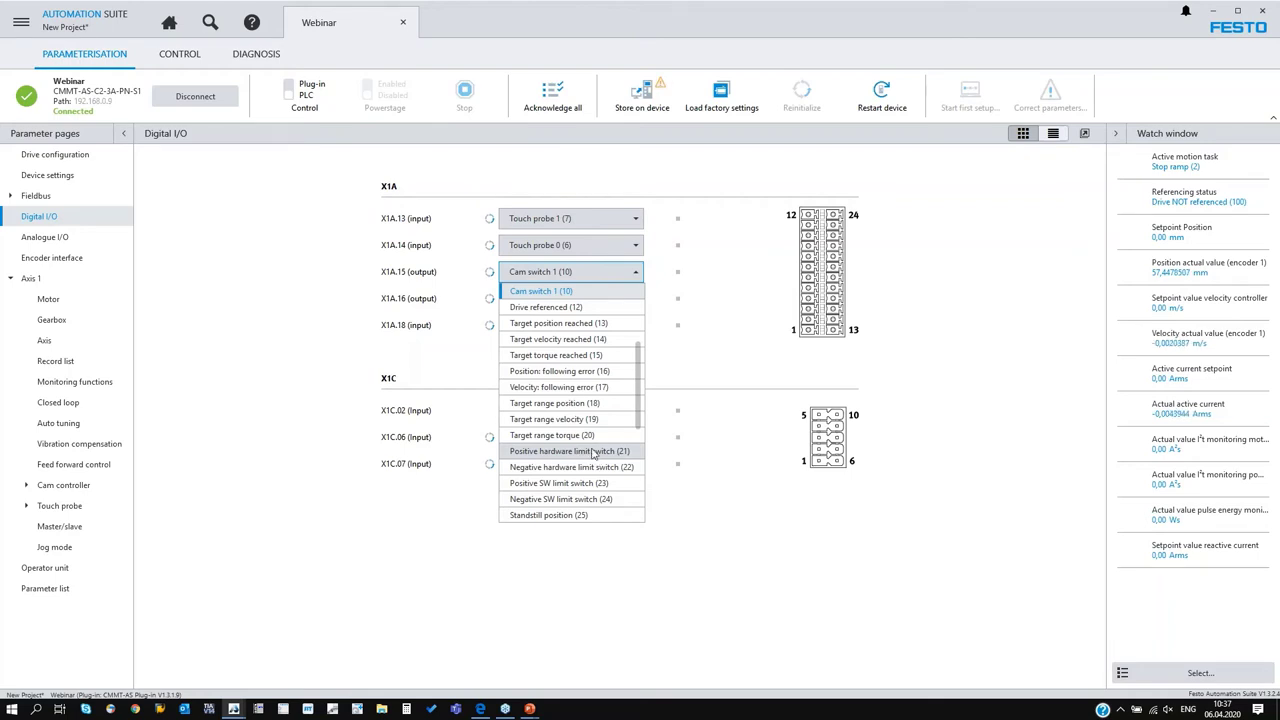
scroll(580, 510, "down", 4)
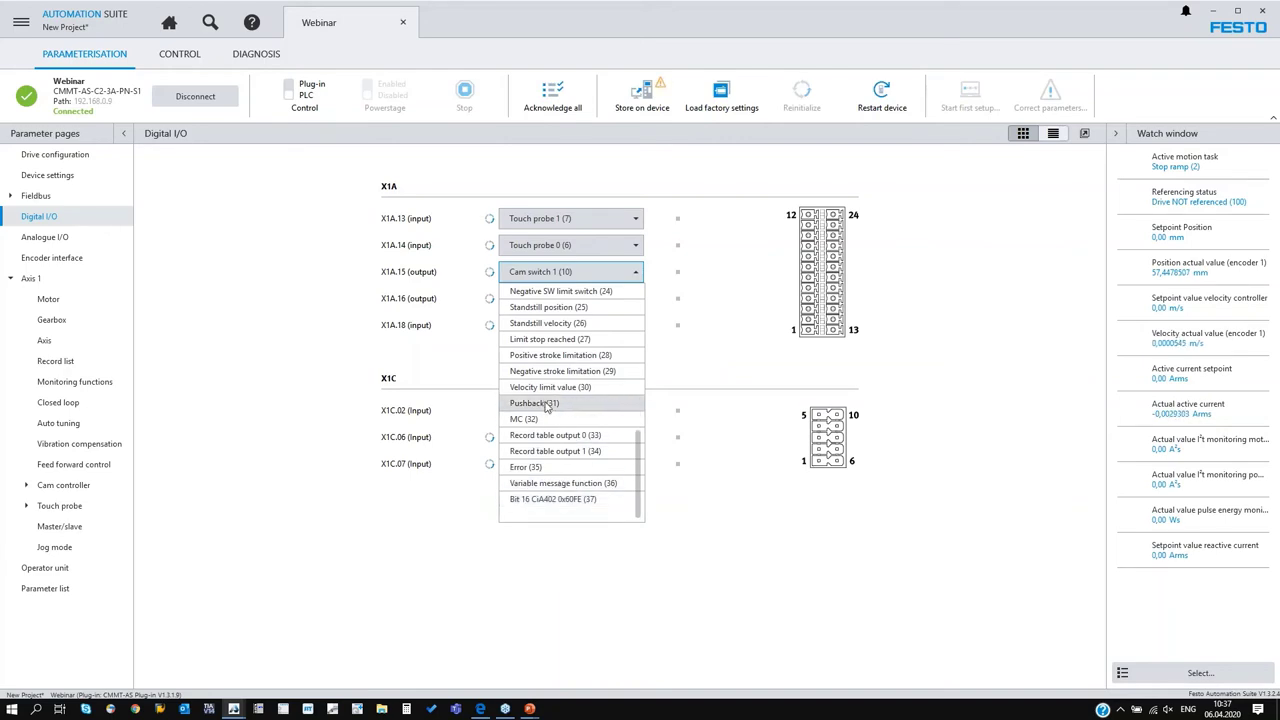
left_click(730, 532)
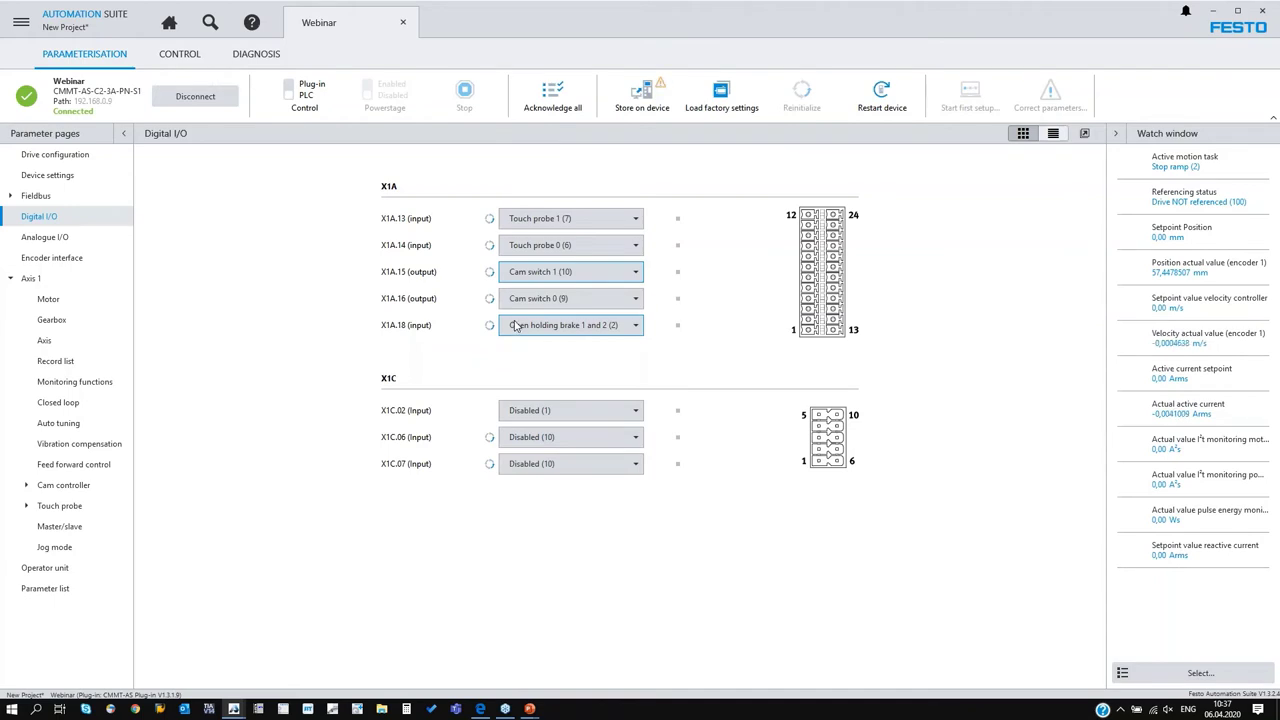
left_click(548, 328)
left_click(551, 304)
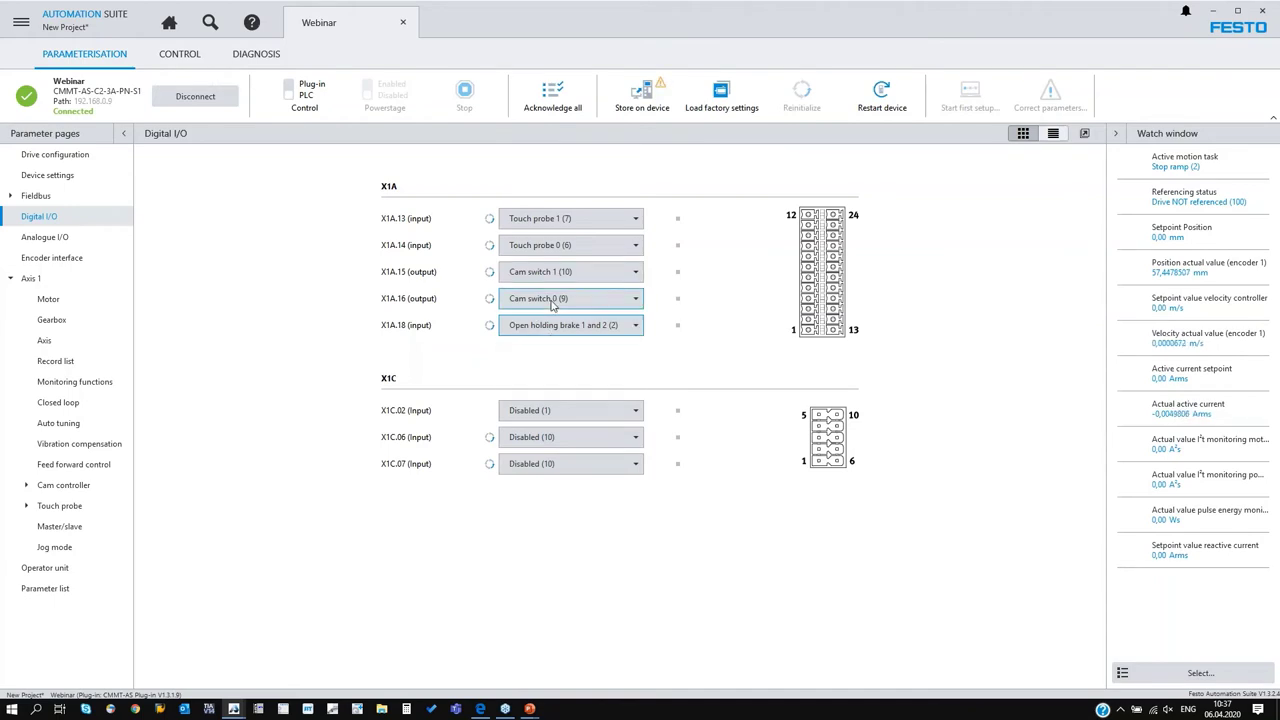
left_click(551, 304)
scroll(565, 443, "down", 8)
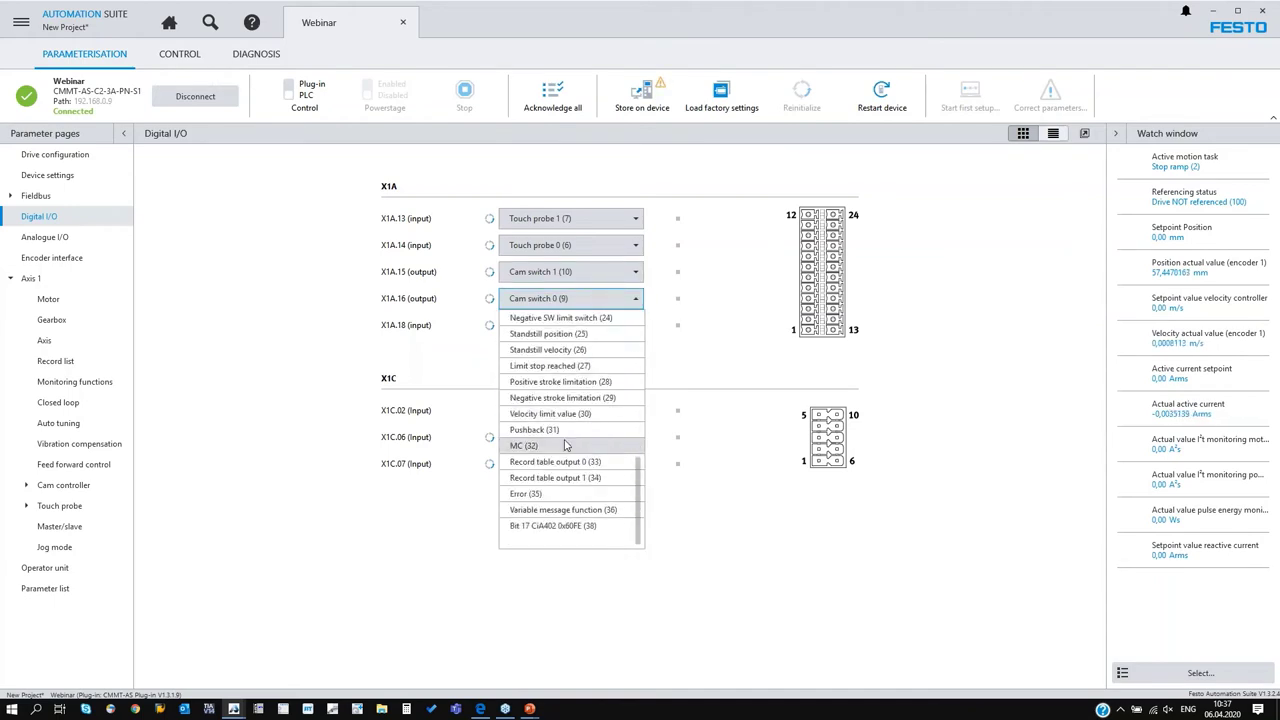
left_click(728, 563)
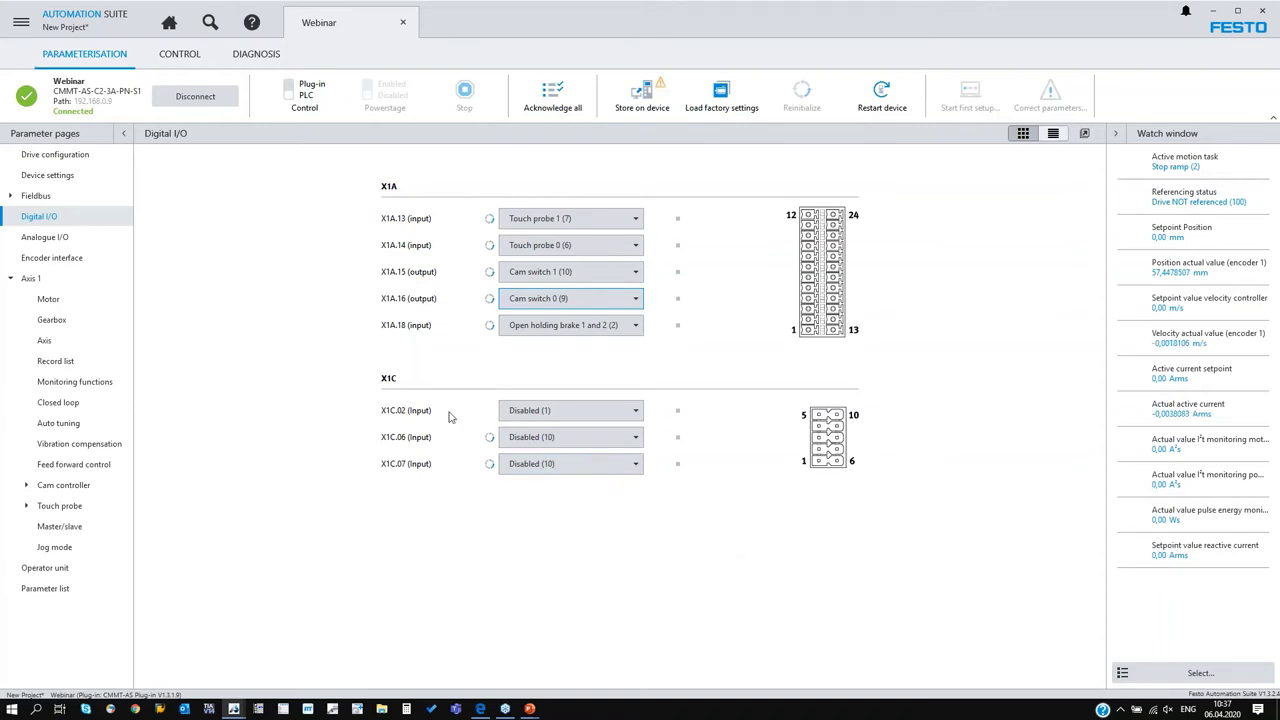
Examine the contact and limit switch options for connector X1C's inputs X1C.02, X1C.06 and X1C.07
left_click(391, 383)
left_click(603, 411)
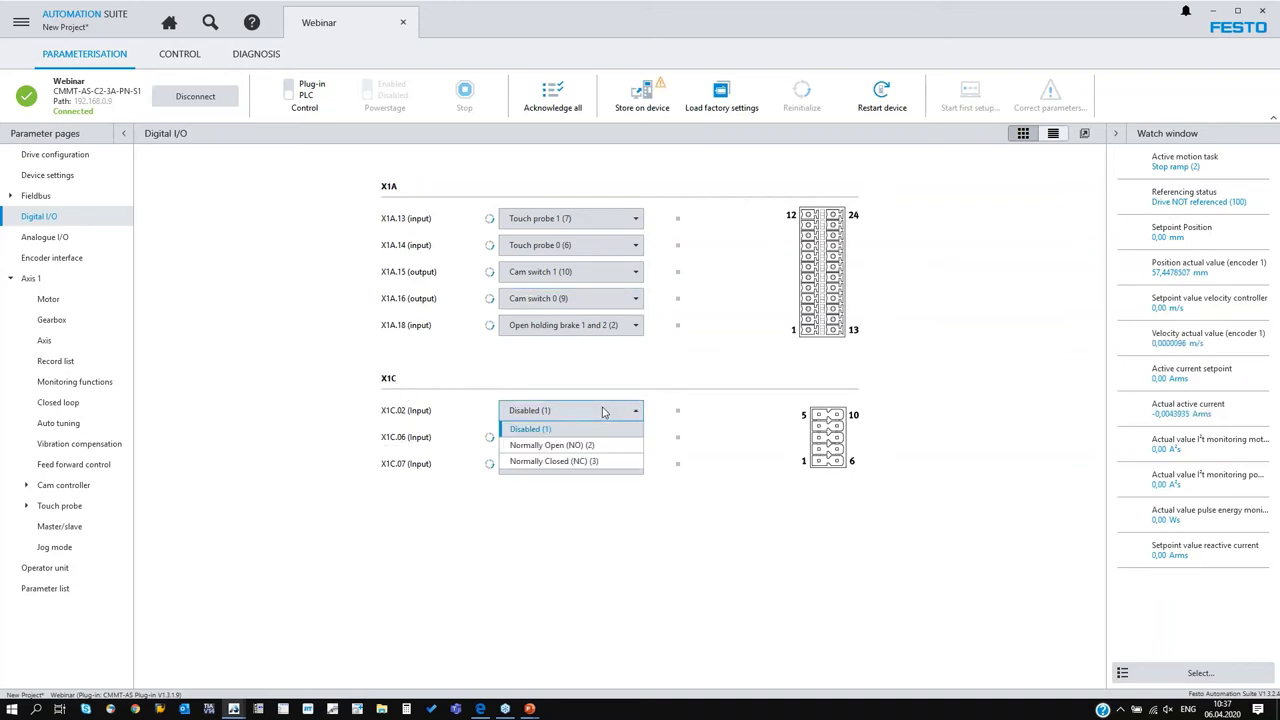
left_click(603, 411)
left_click(612, 440)
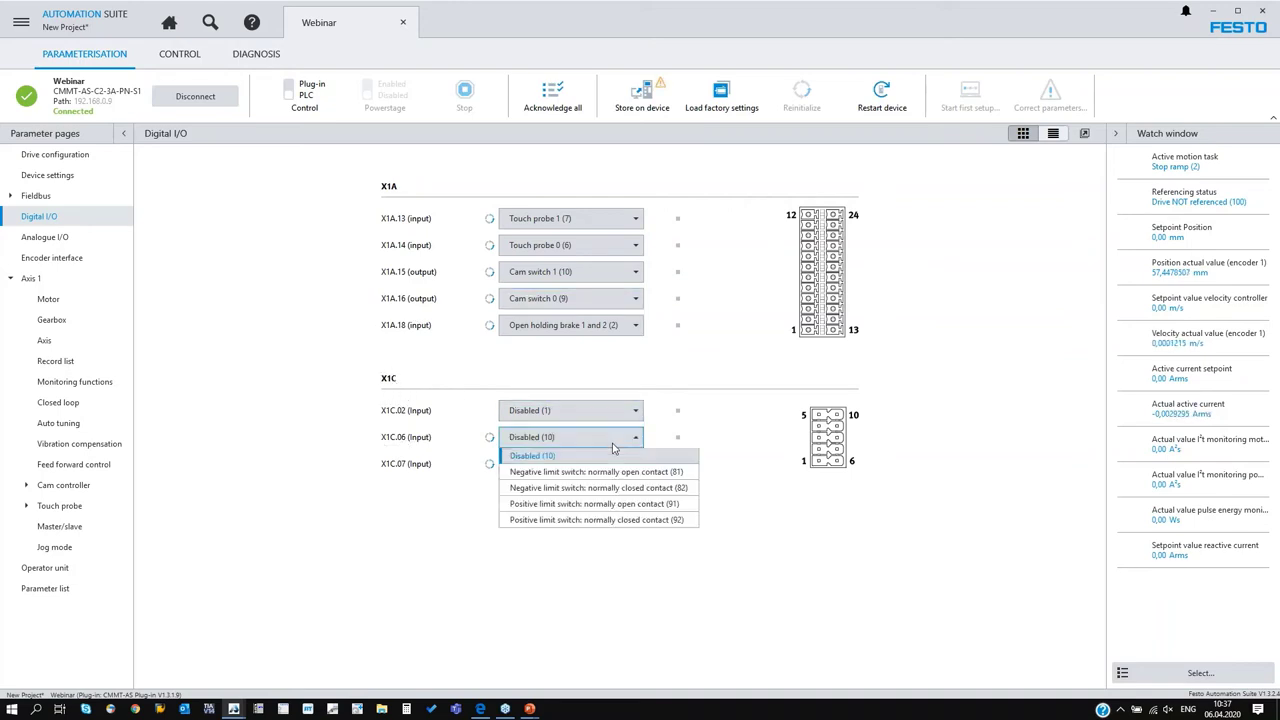
left_click(617, 410)
left_click(618, 411)
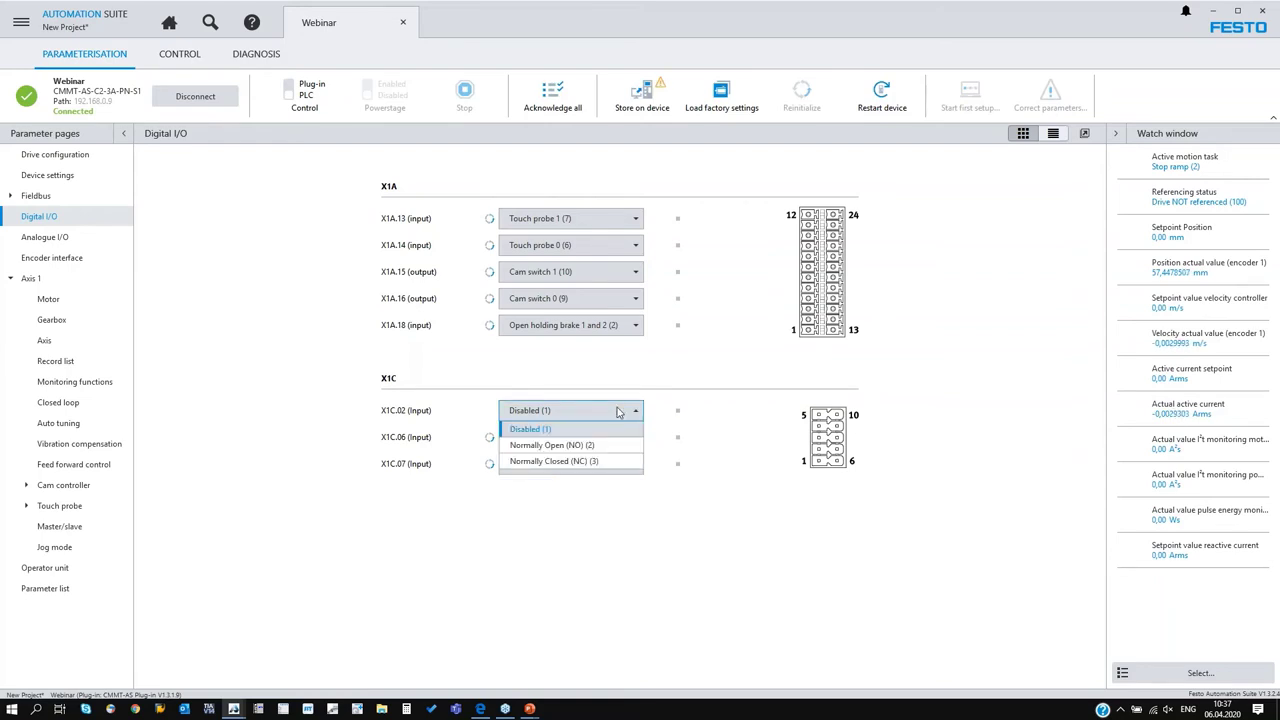
left_click(707, 443)
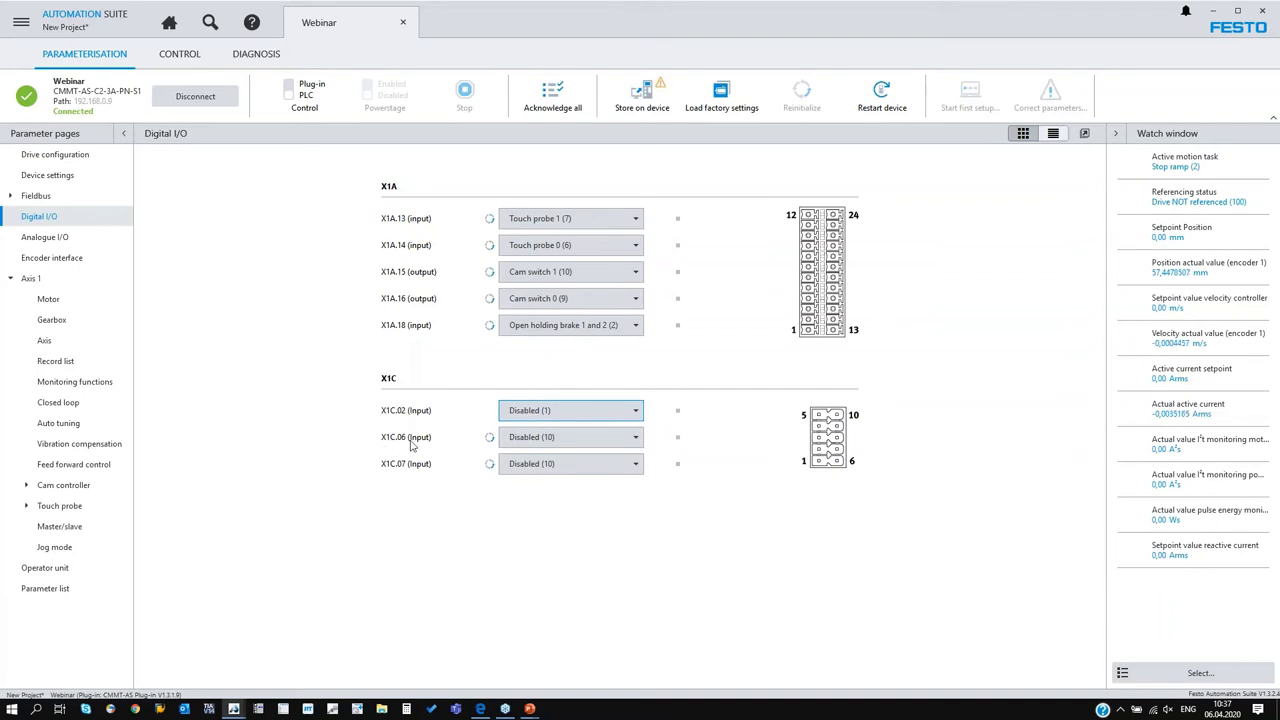
left_click(528, 440)
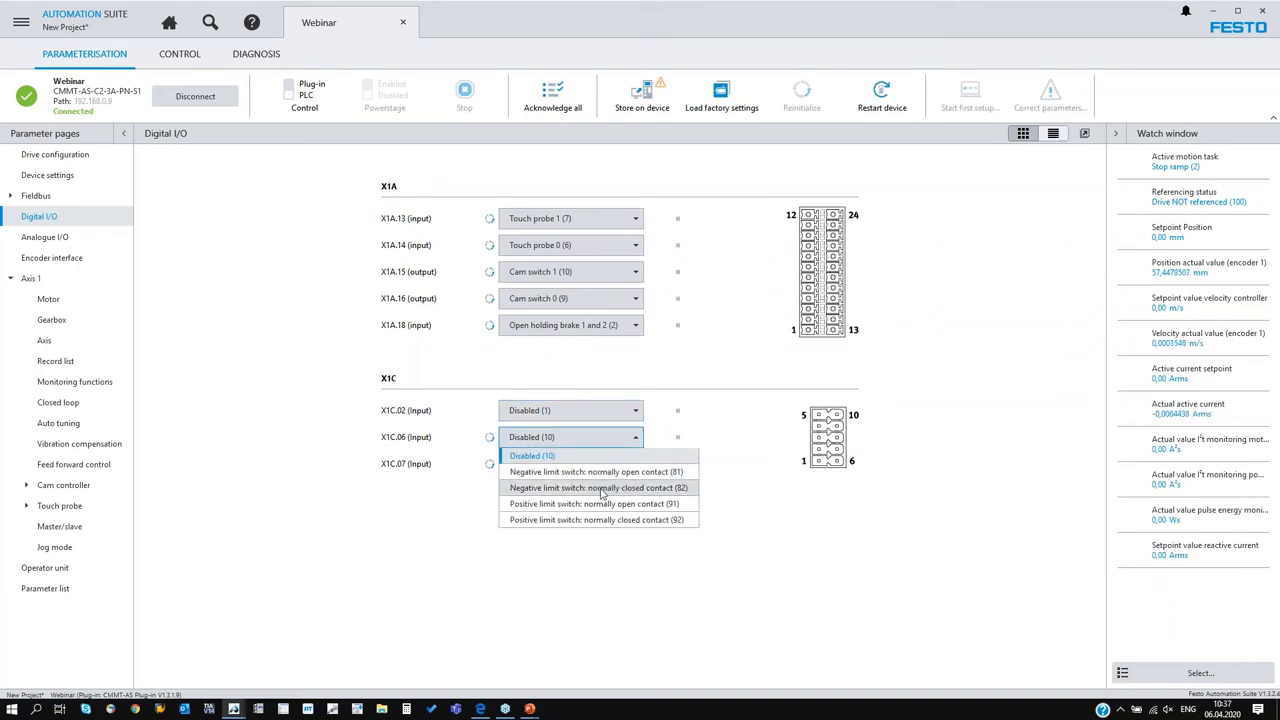
left_click(420, 476)
left_click(557, 463)
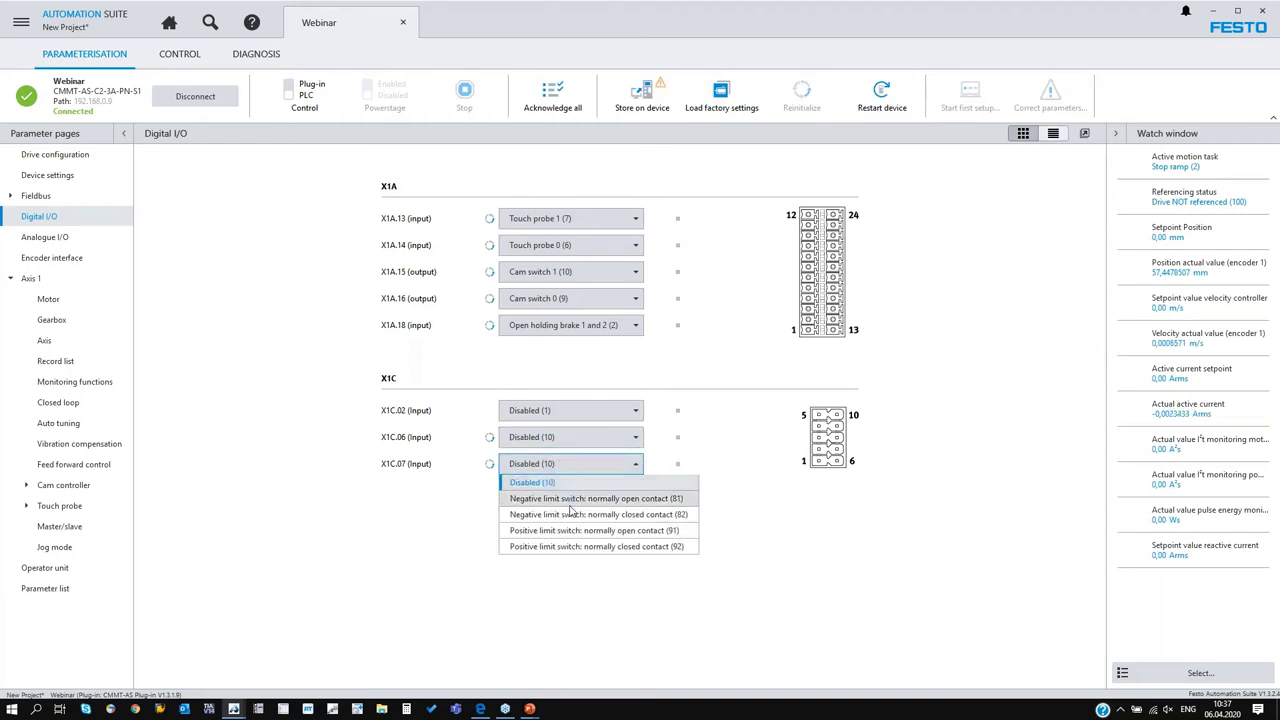
left_click(410, 518)
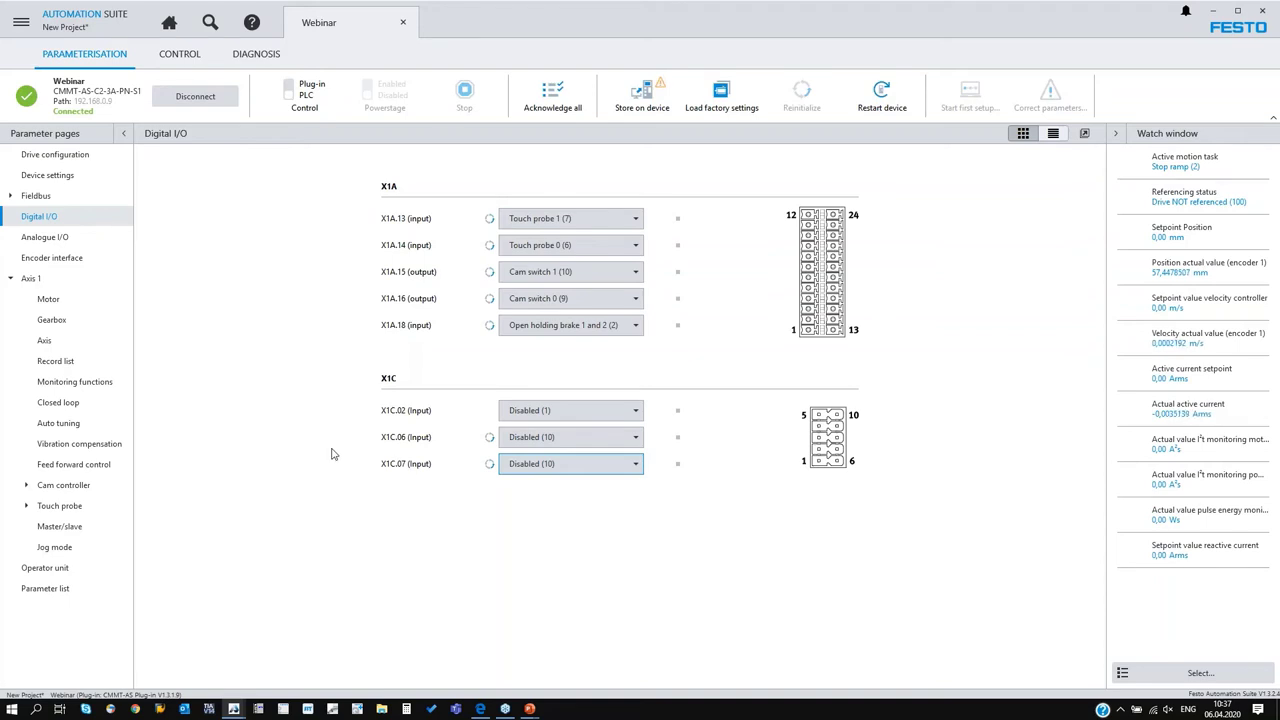
Review the analogue input parameters for position, velocity and torque control
left_click(42, 238)
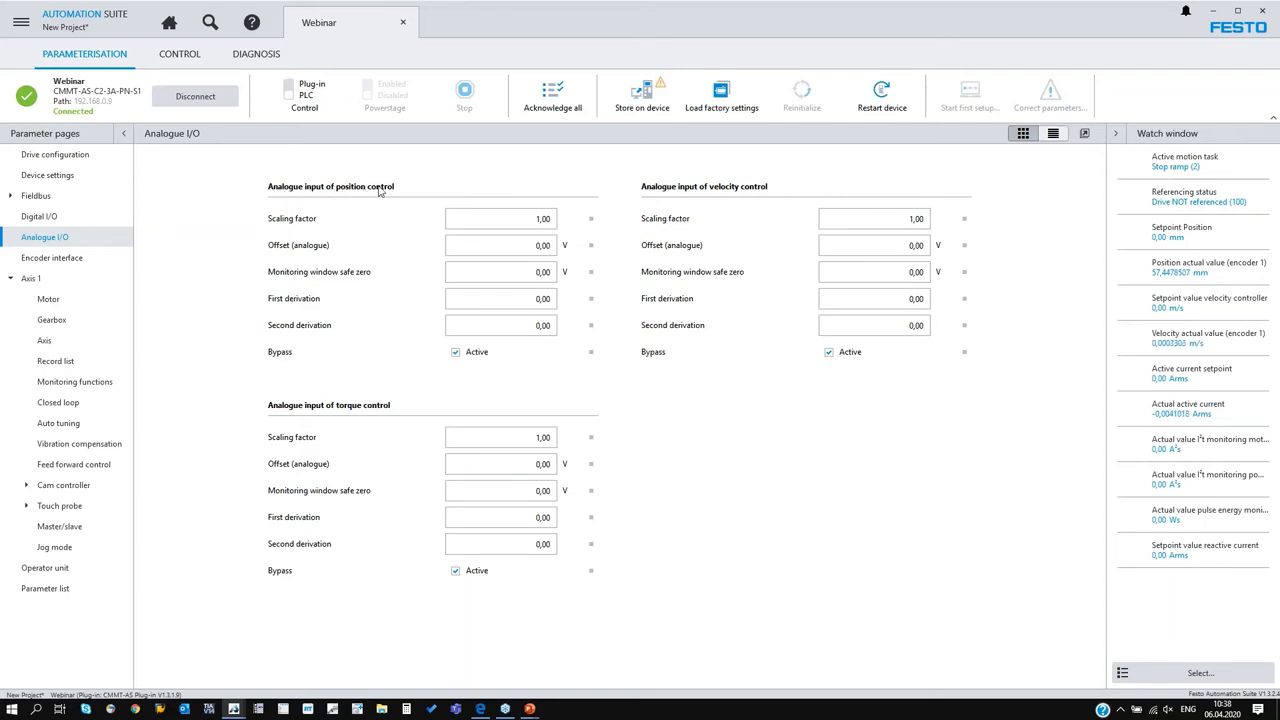
left_click(704, 188)
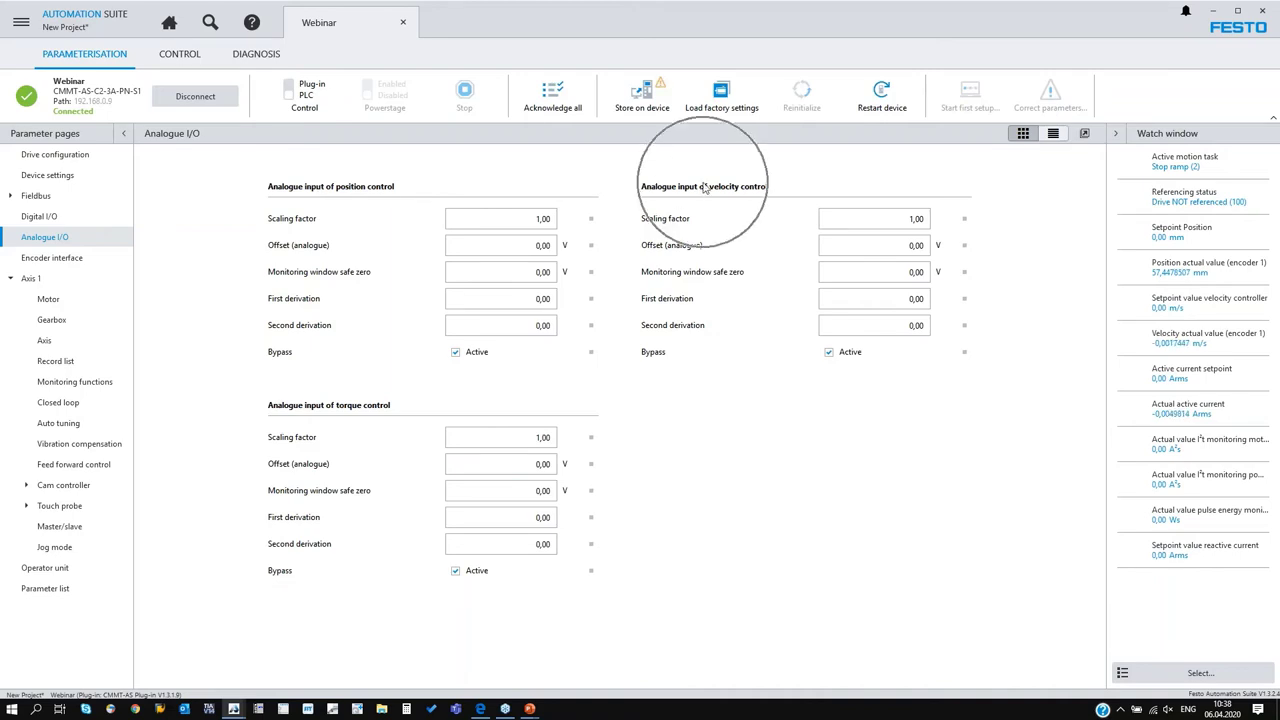
left_click(342, 414)
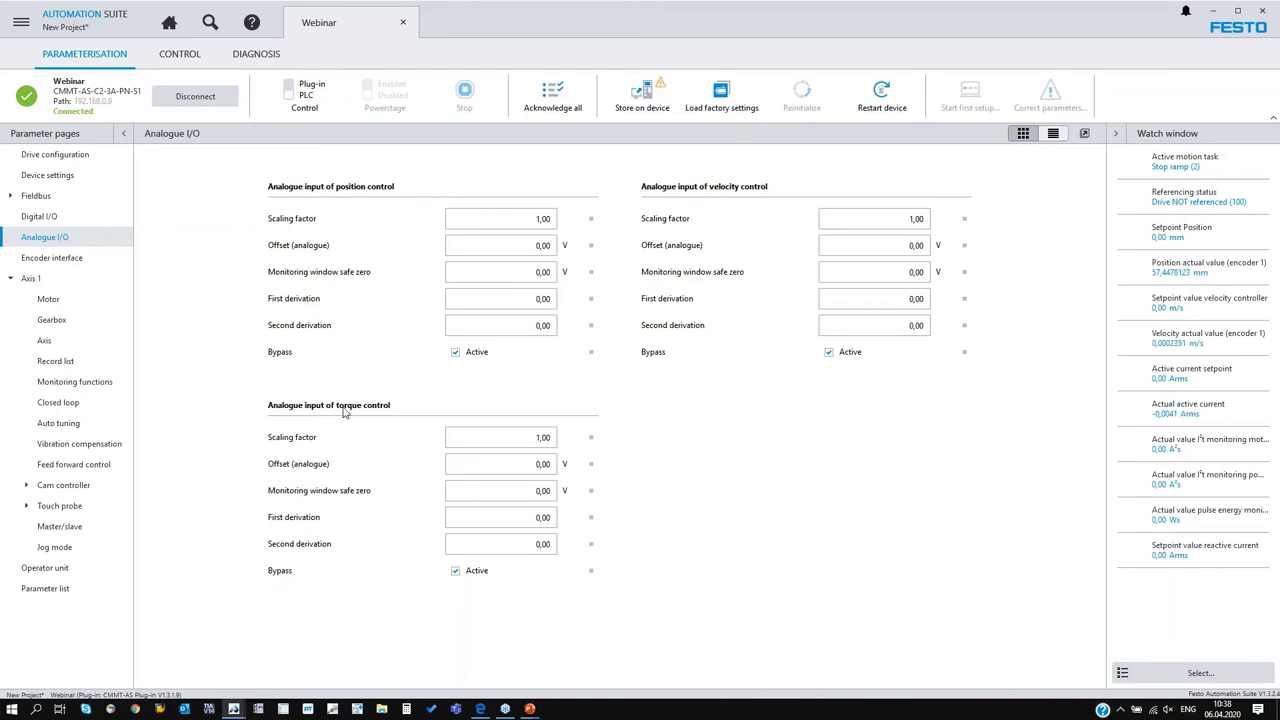
left_click(343, 410)
Review the encoder interface parameters, including the X10 sync mode and encoder emulation source options
left_click(57, 265)
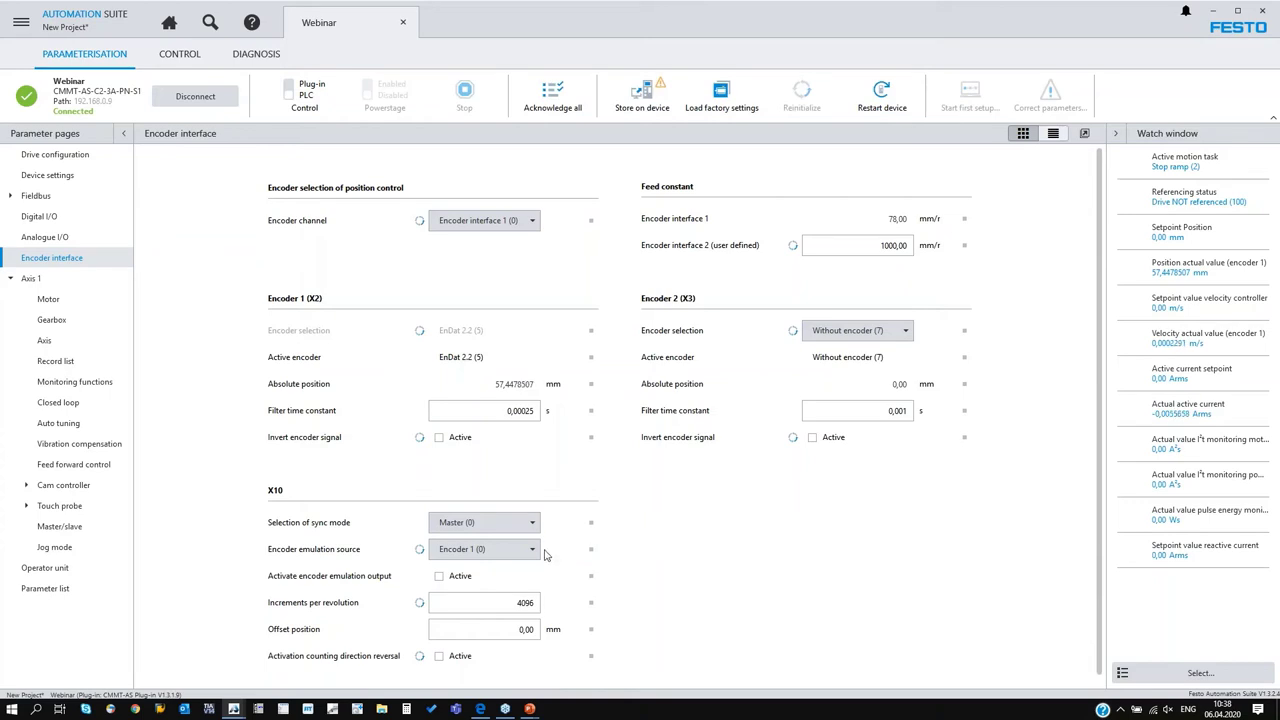
left_click(275, 494)
left_click(478, 524)
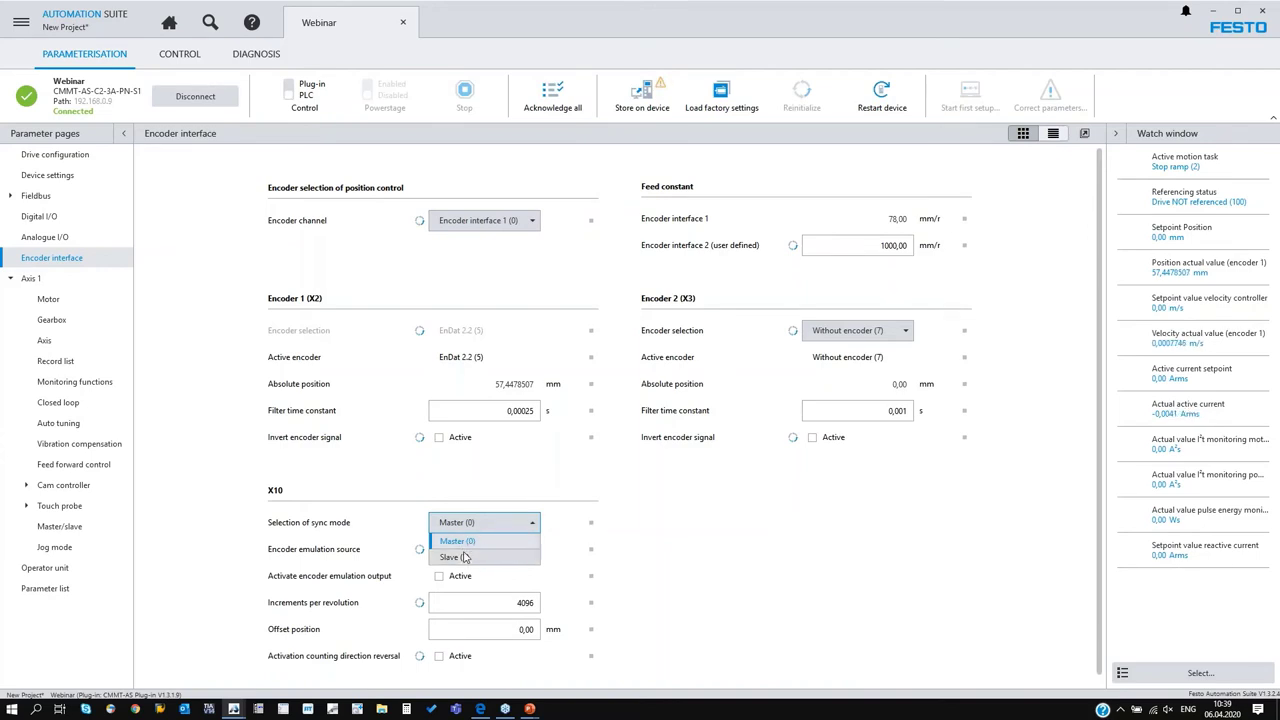
left_click(617, 537)
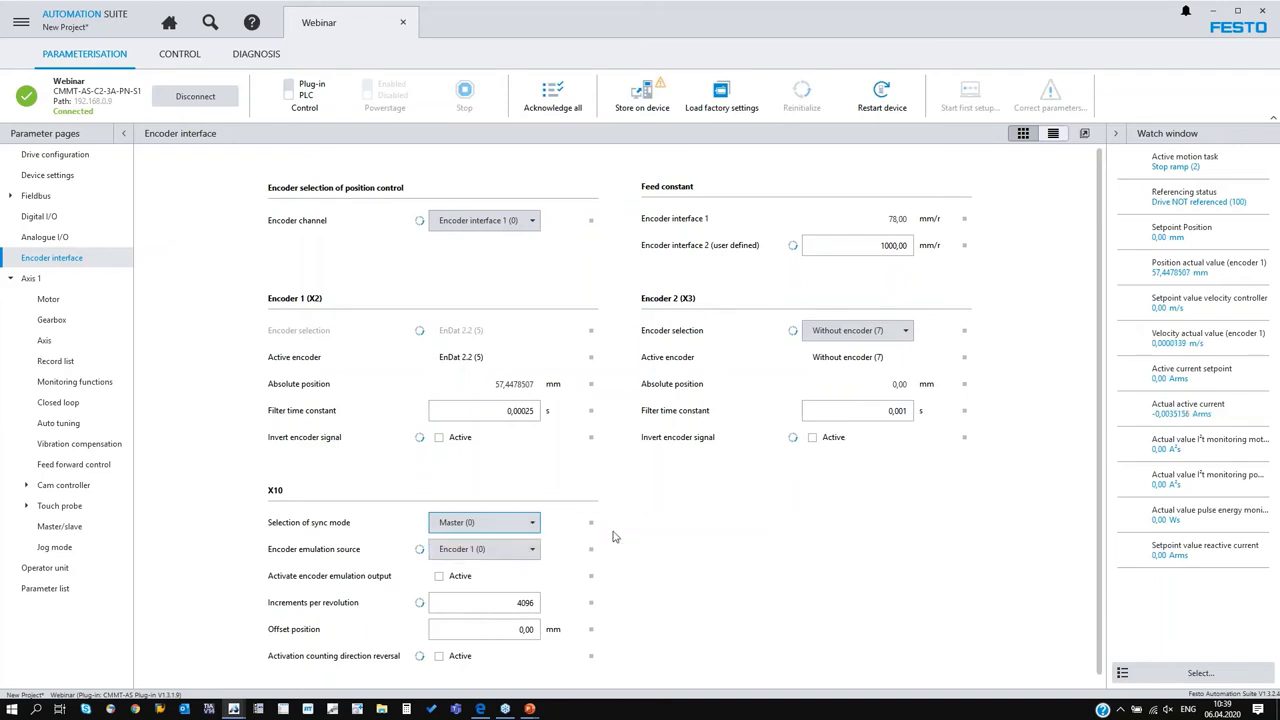
left_click(479, 553)
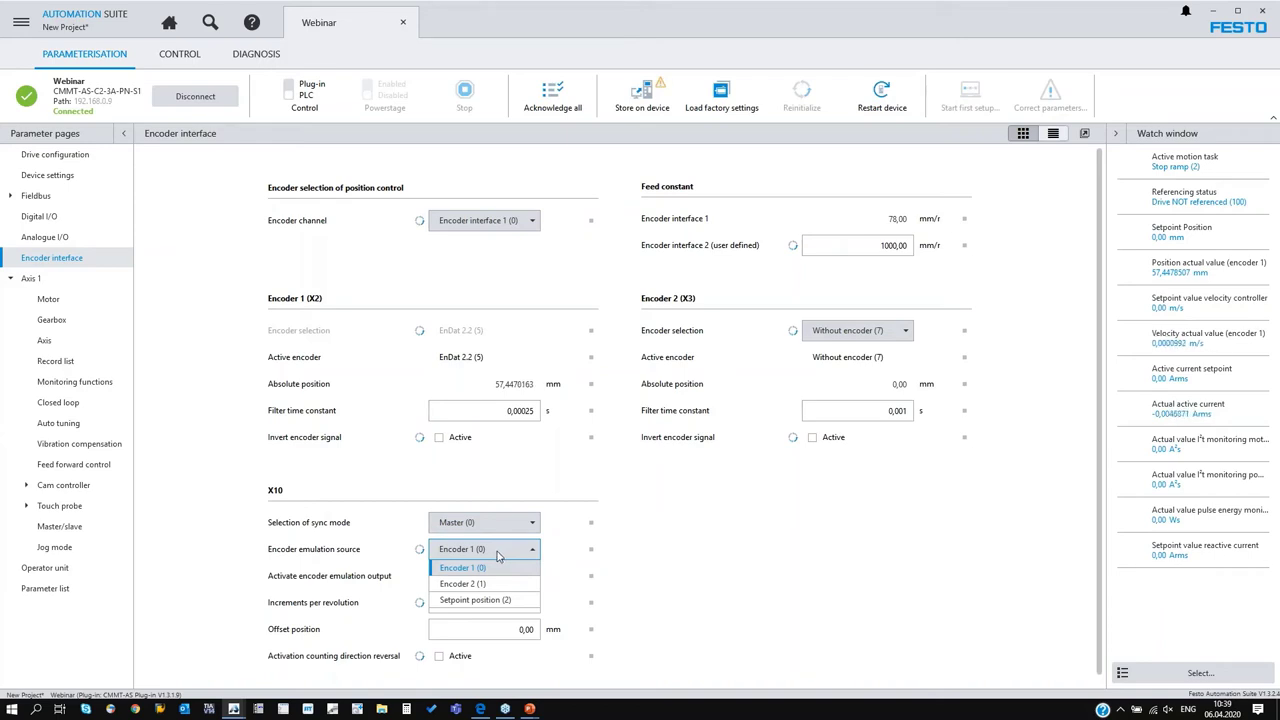
left_click(706, 557)
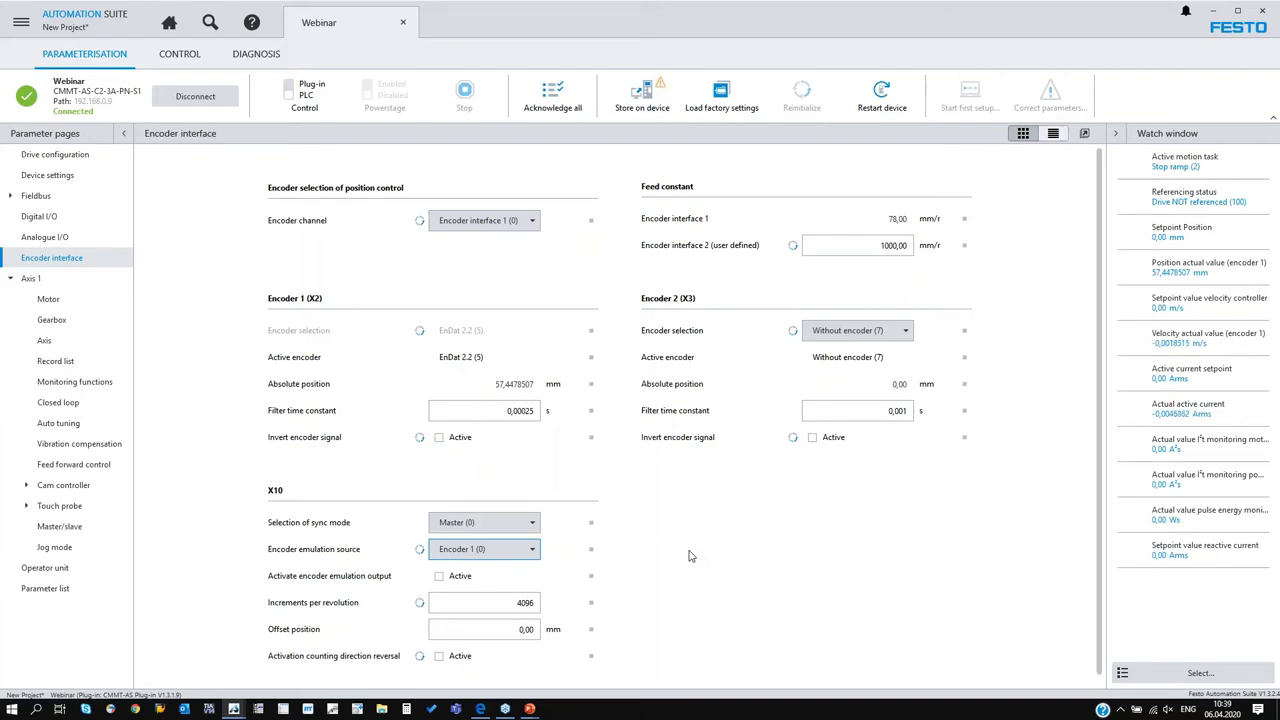
Review the active motor configuration with its holding brake delays, and view the gearbox ratios of Axis 1
mouse_move(600, 548)
left_click(48, 299)
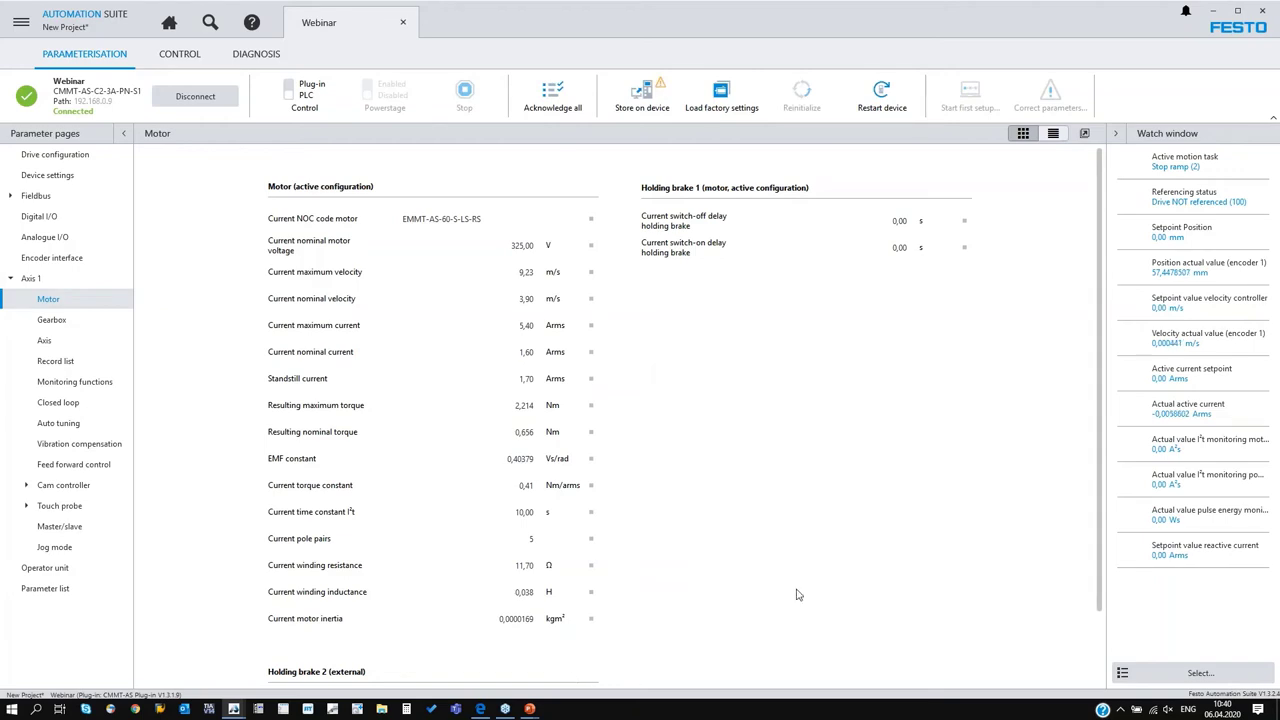
scroll(345, 603, "down", 2)
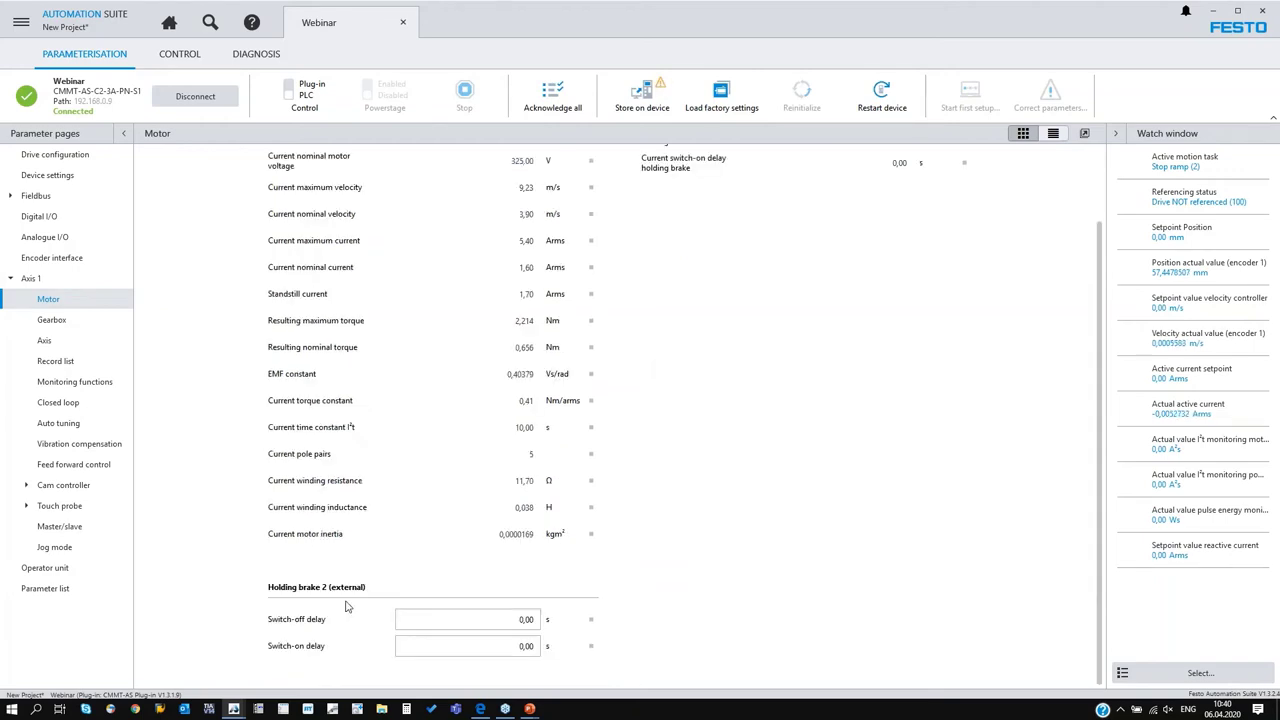
scroll(345, 603, "up", 2)
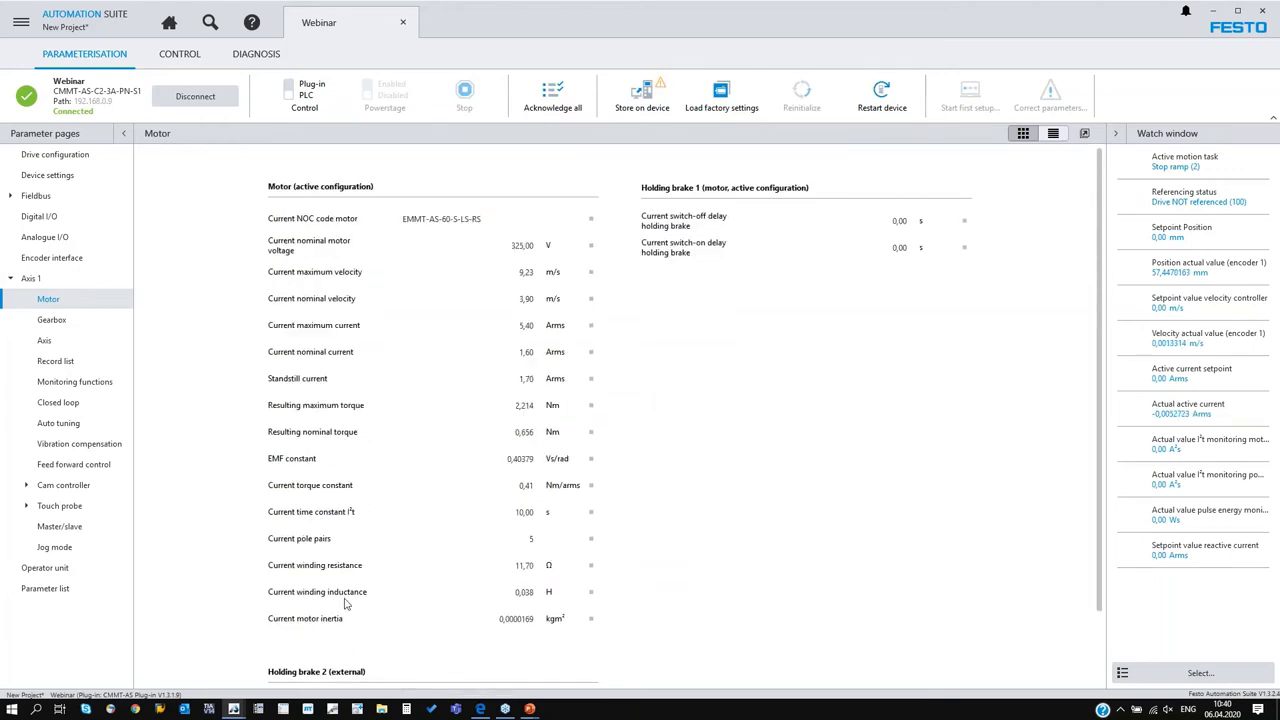
left_click(43, 325)
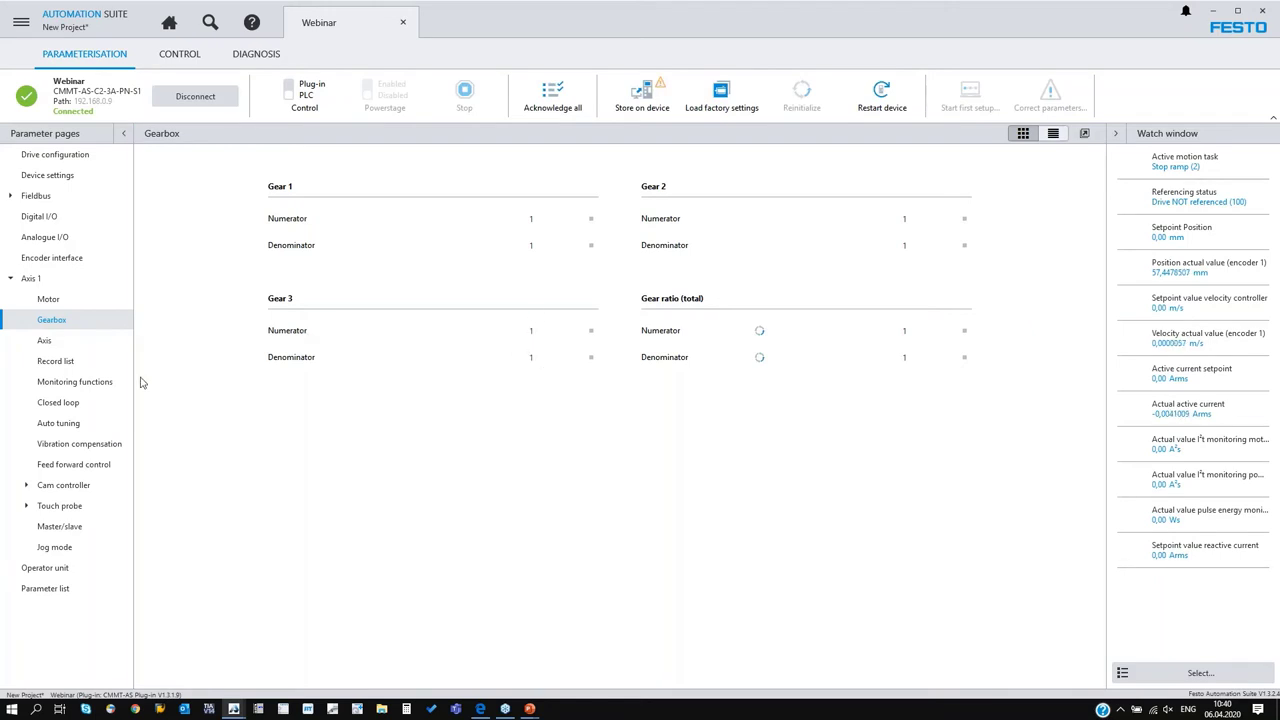
Examine the axis homing method and the velocity, acceleration and jerk parameters for the crawl, search and running phases
left_click(82, 344)
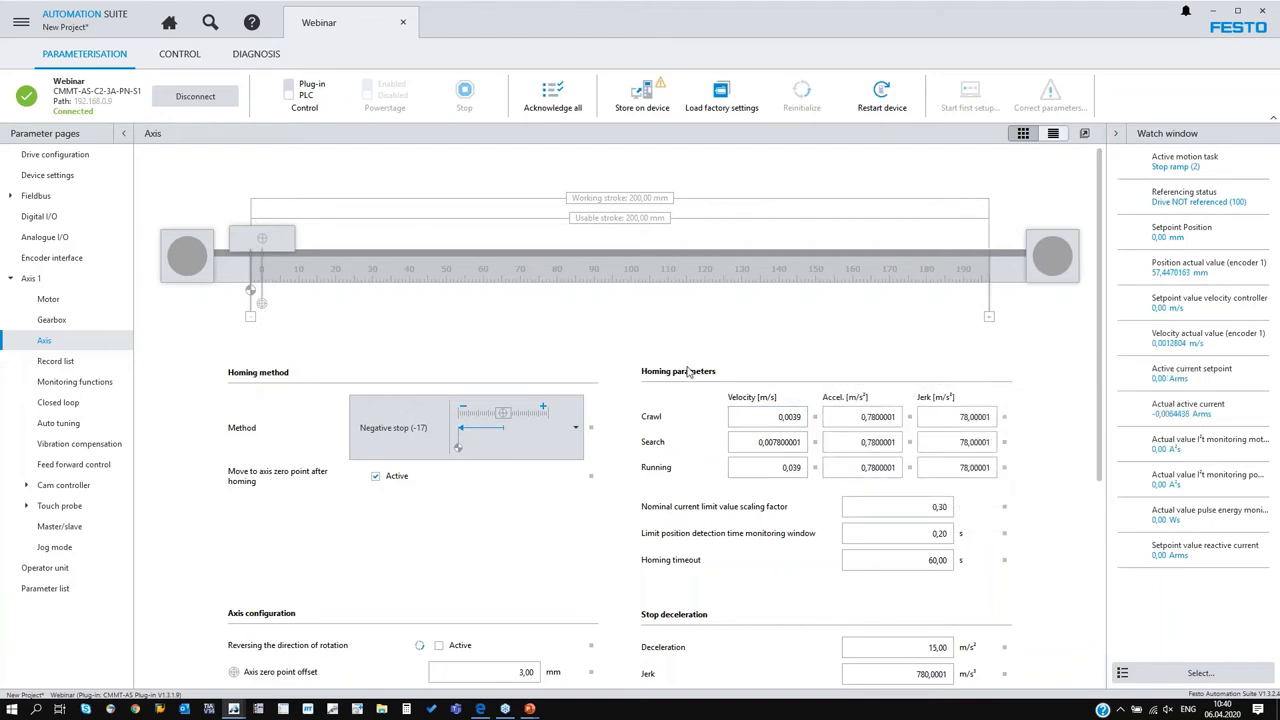
left_click(762, 416)
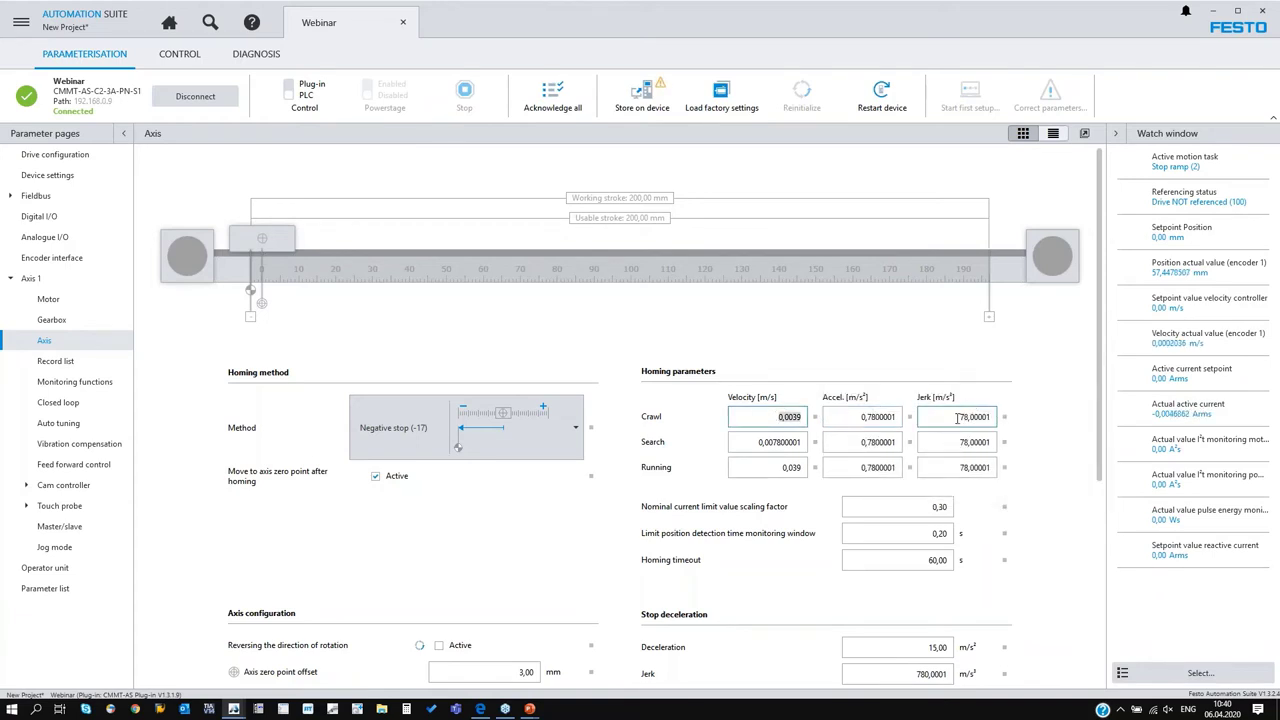
left_click(957, 418)
left_click(772, 419)
left_click(747, 446)
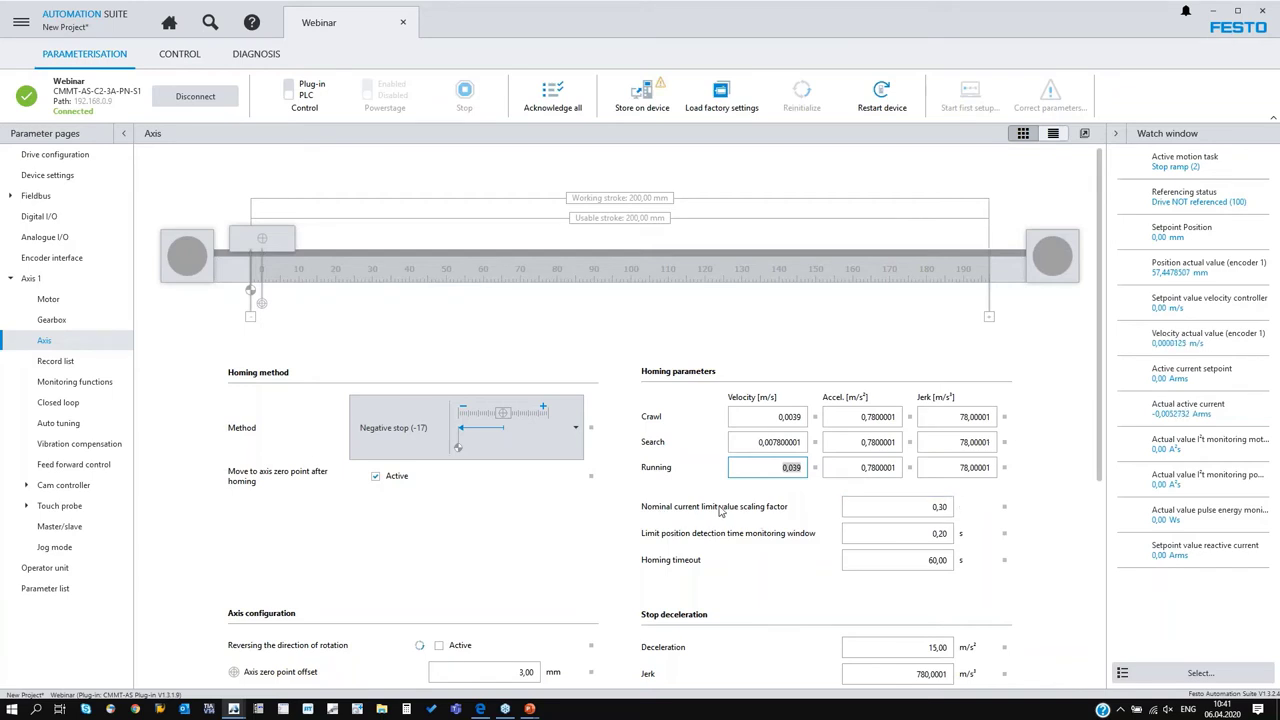
Examine the homing nominal current limit scaling factor, the axis configuration with software limit positions, and the user-defined limits
left_click(950, 510)
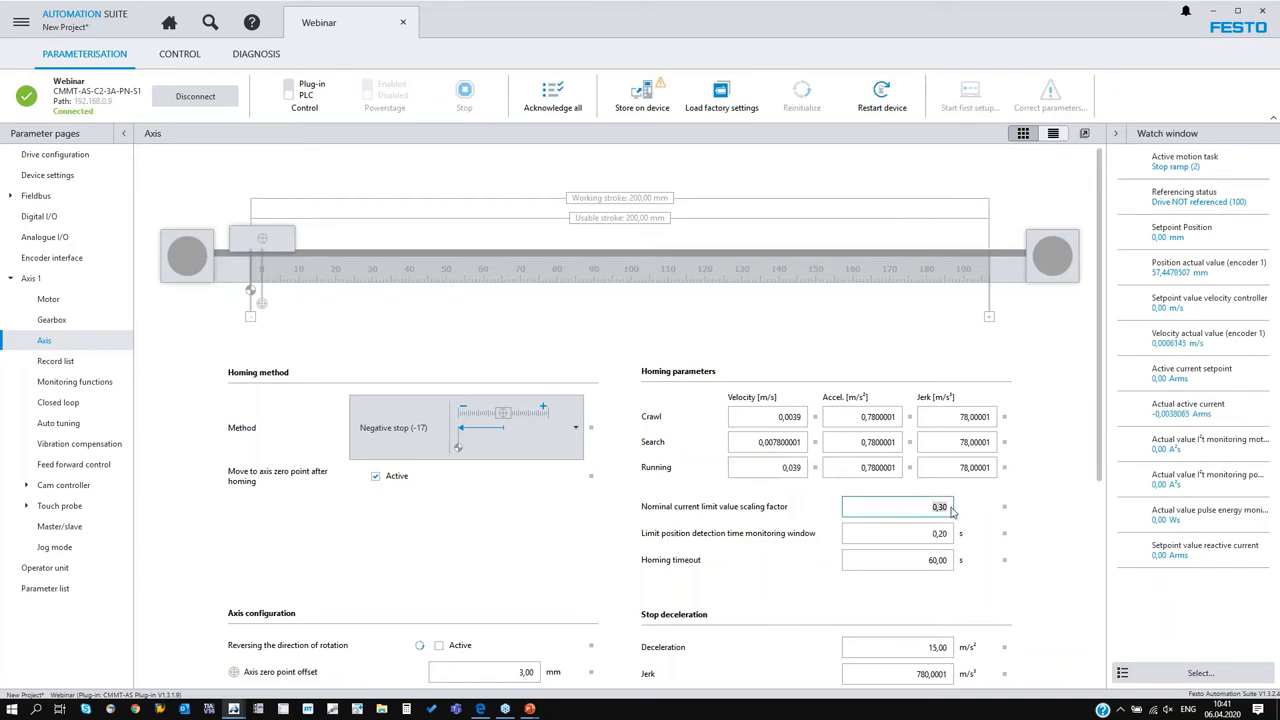
scroll(952, 512, "down", 1)
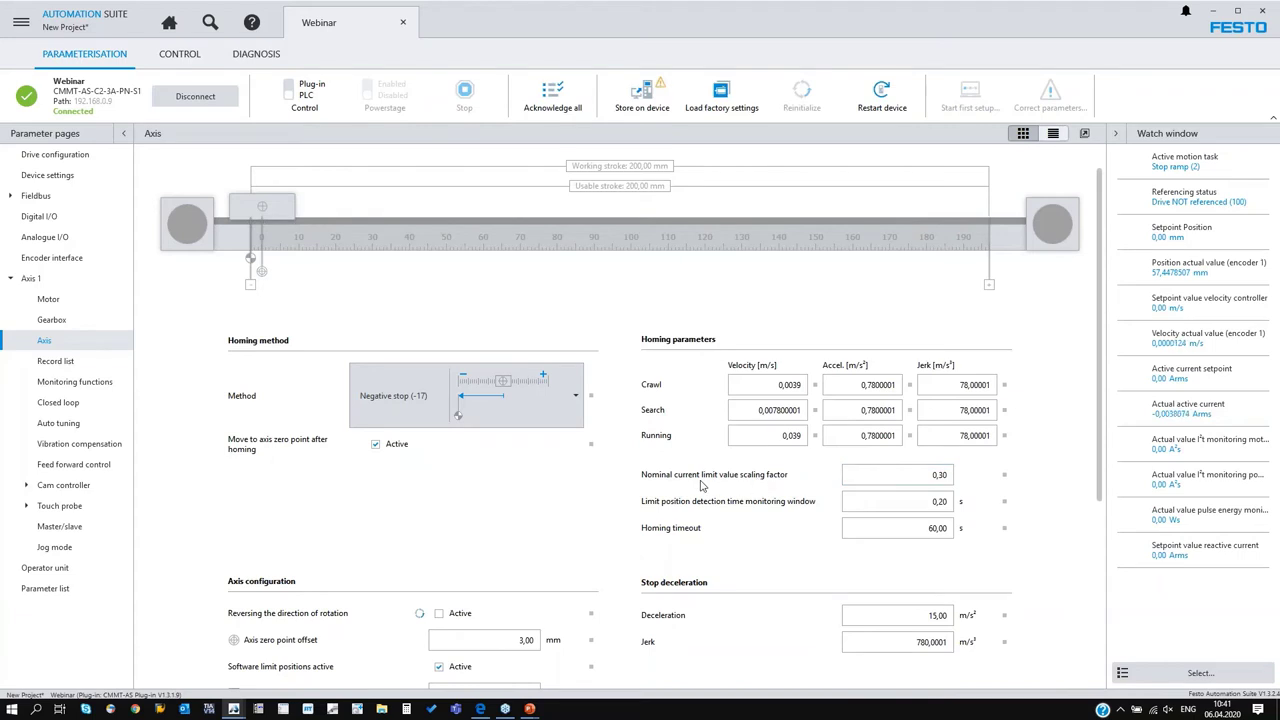
left_click(919, 479)
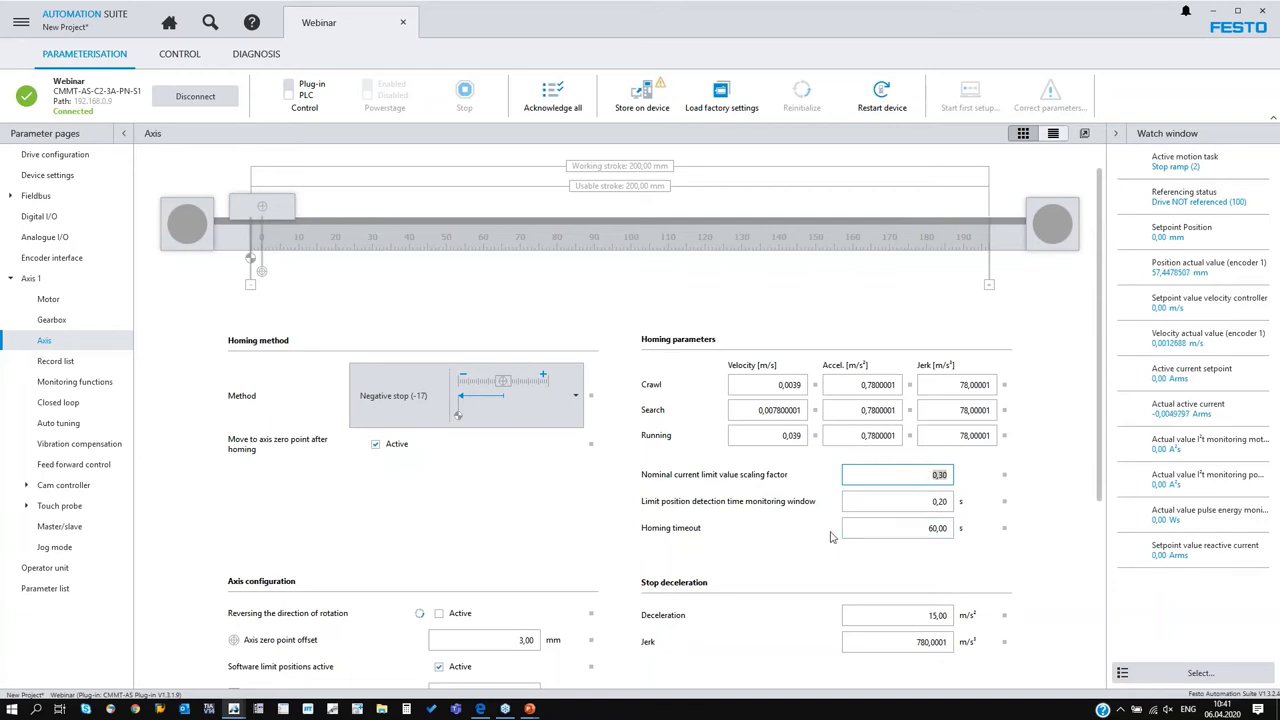
scroll(846, 531, "down", 3)
scroll(567, 598, "down", 3)
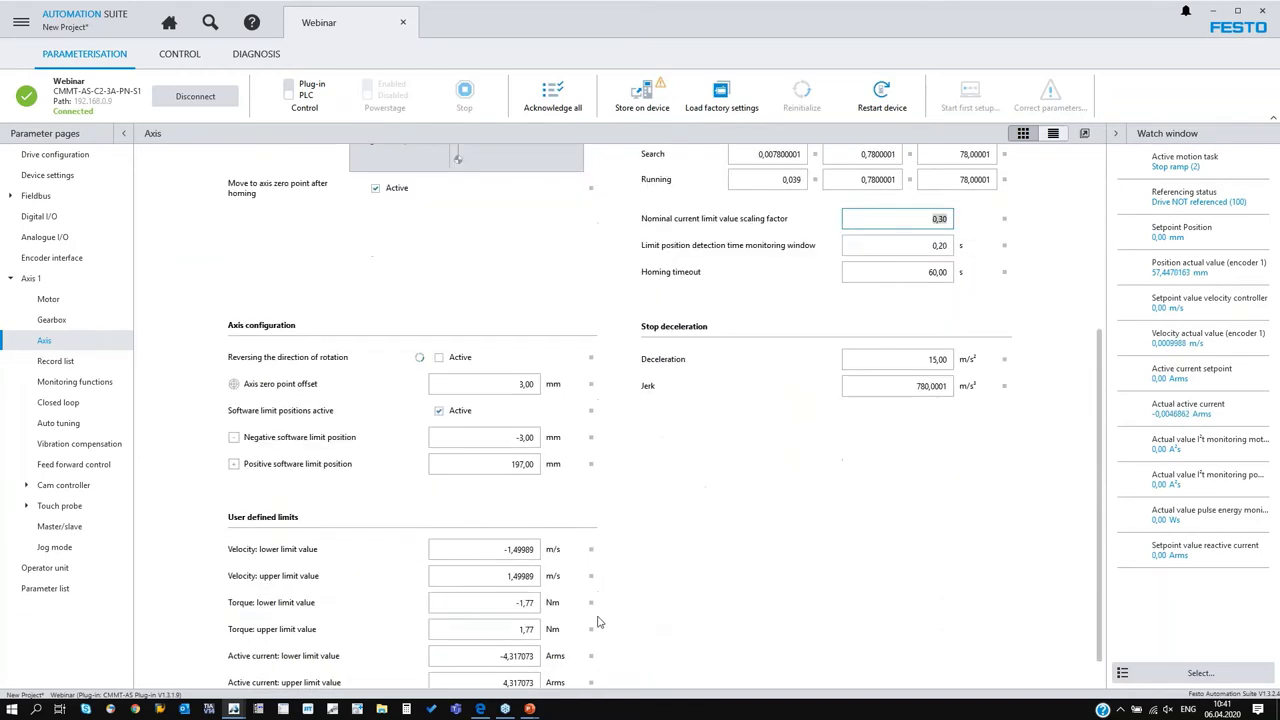
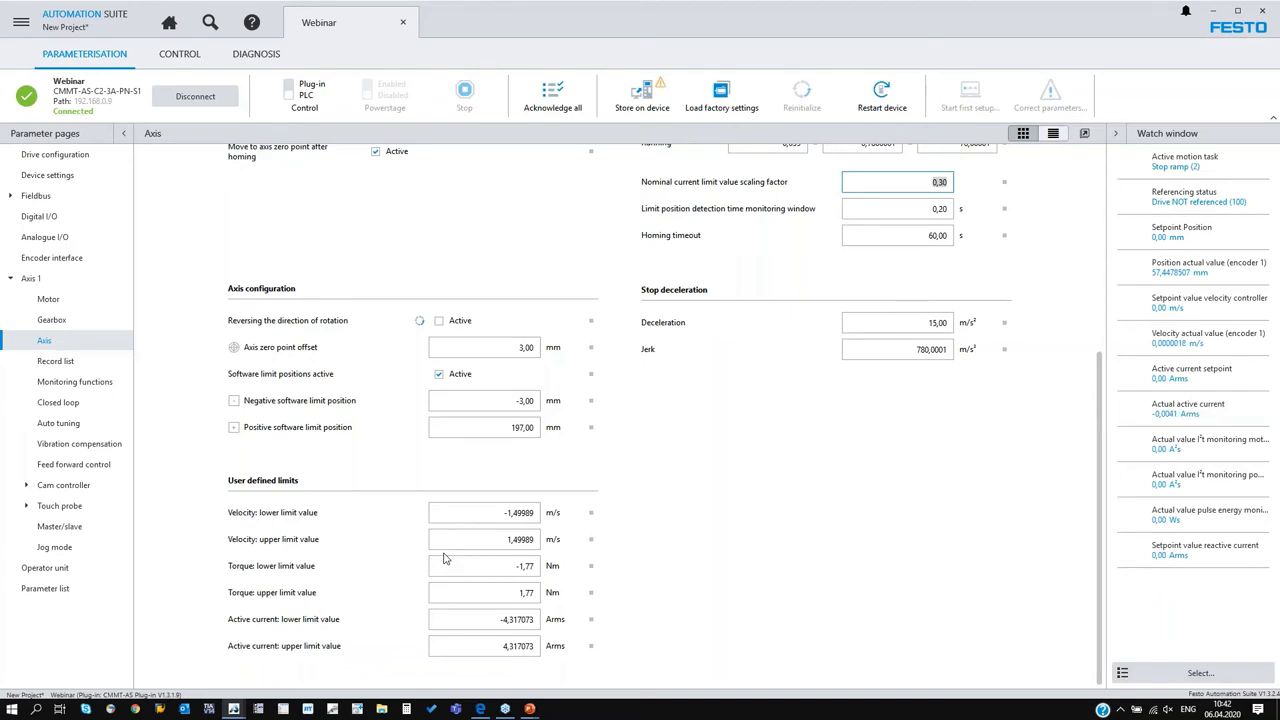
Start a new record set 1 named Task1 in the Axis 1 record list, as a Position (5) motion task
left_click(113, 366)
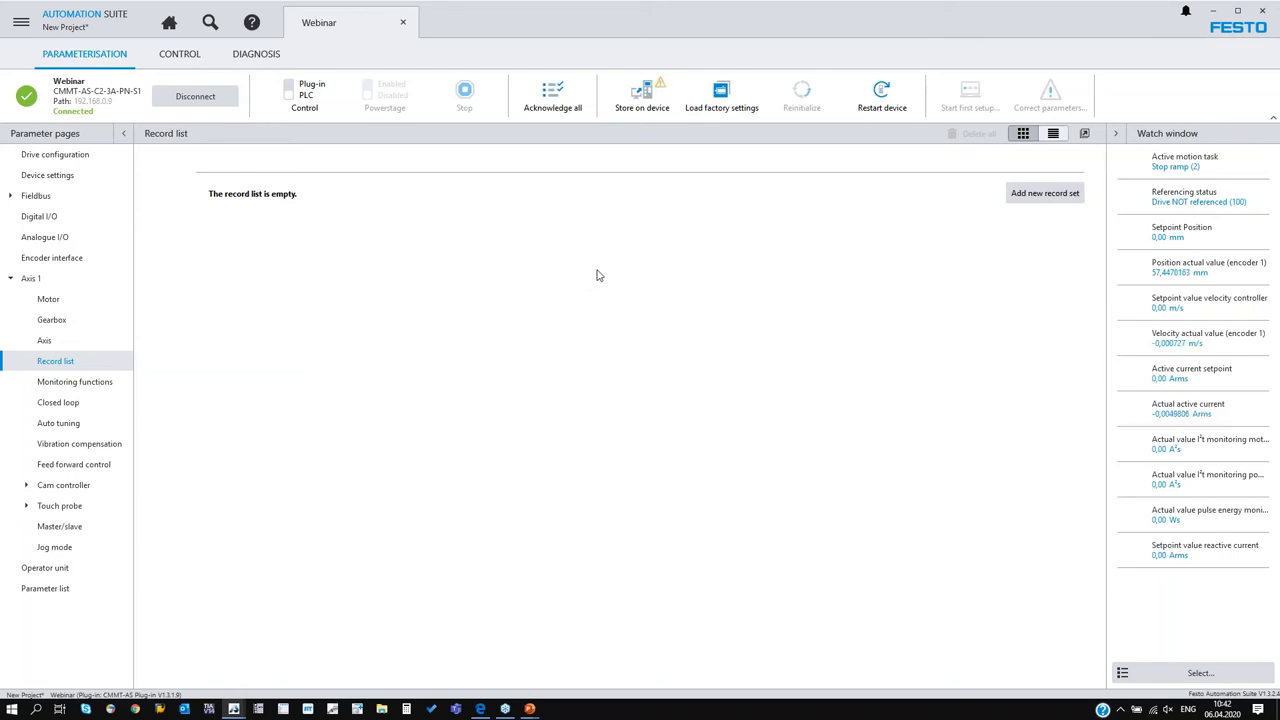
left_click(1019, 198)
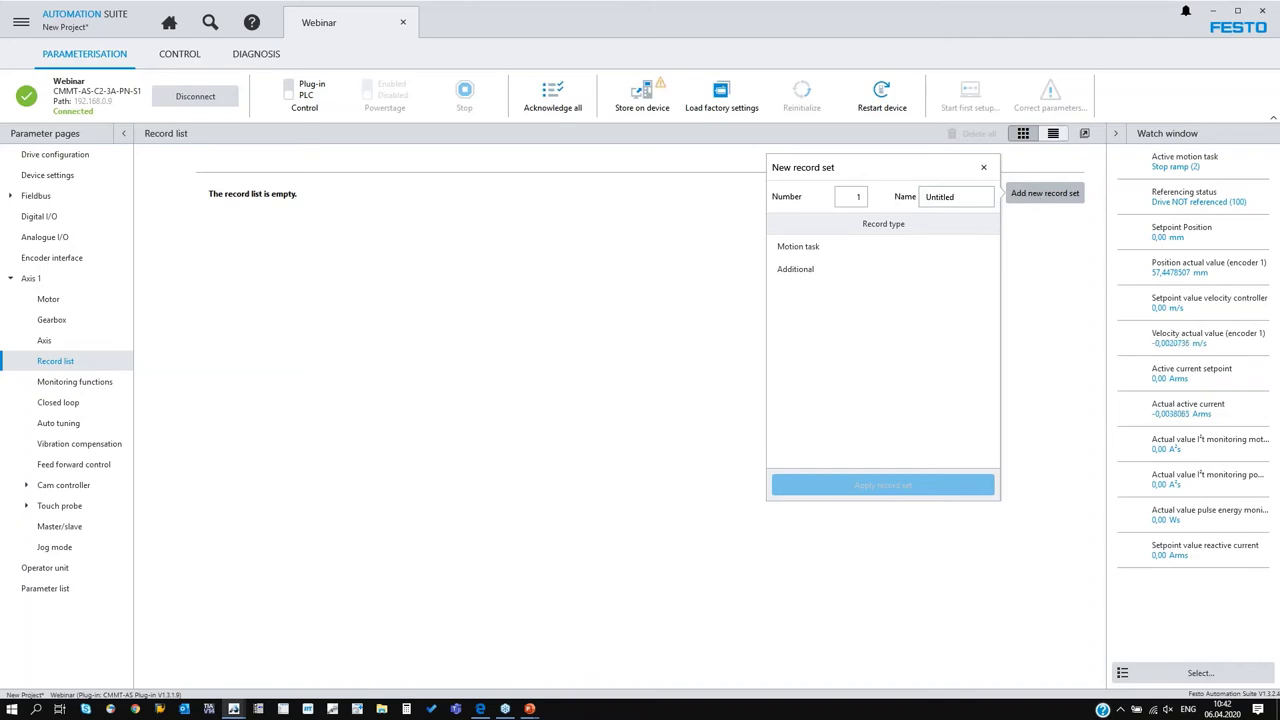
key("Tab")
type("Task1")
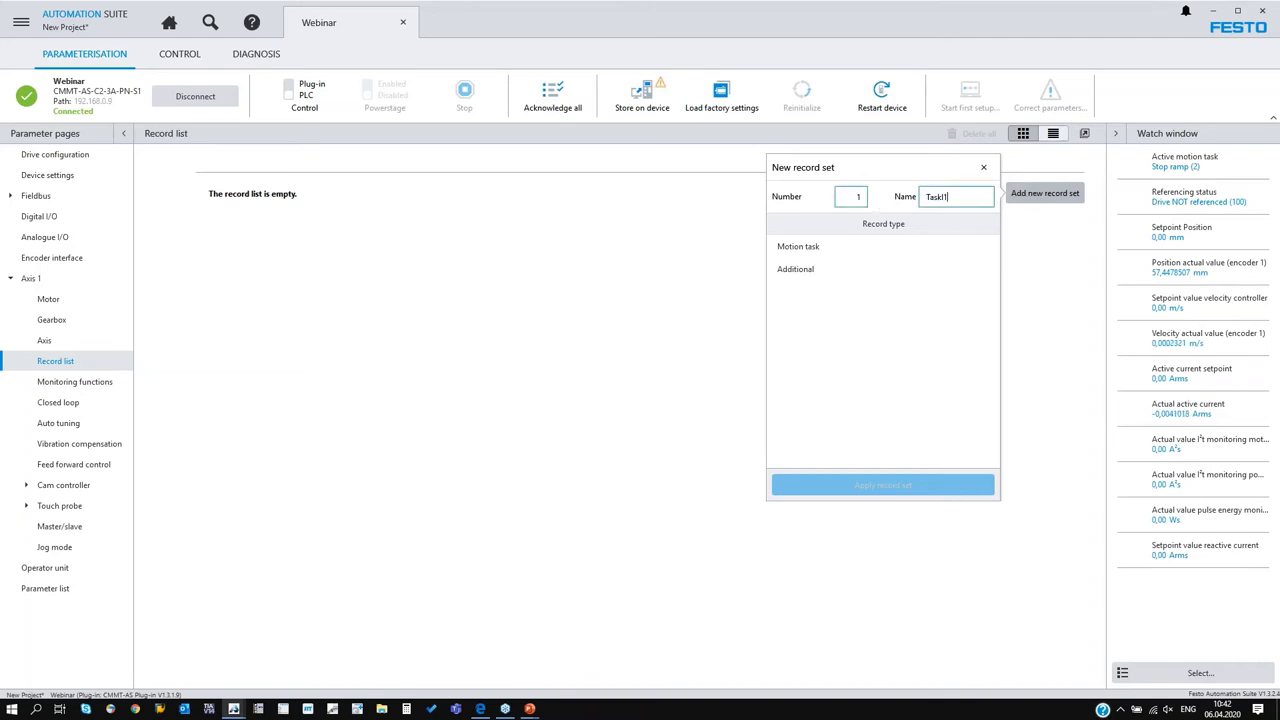
left_click(818, 247)
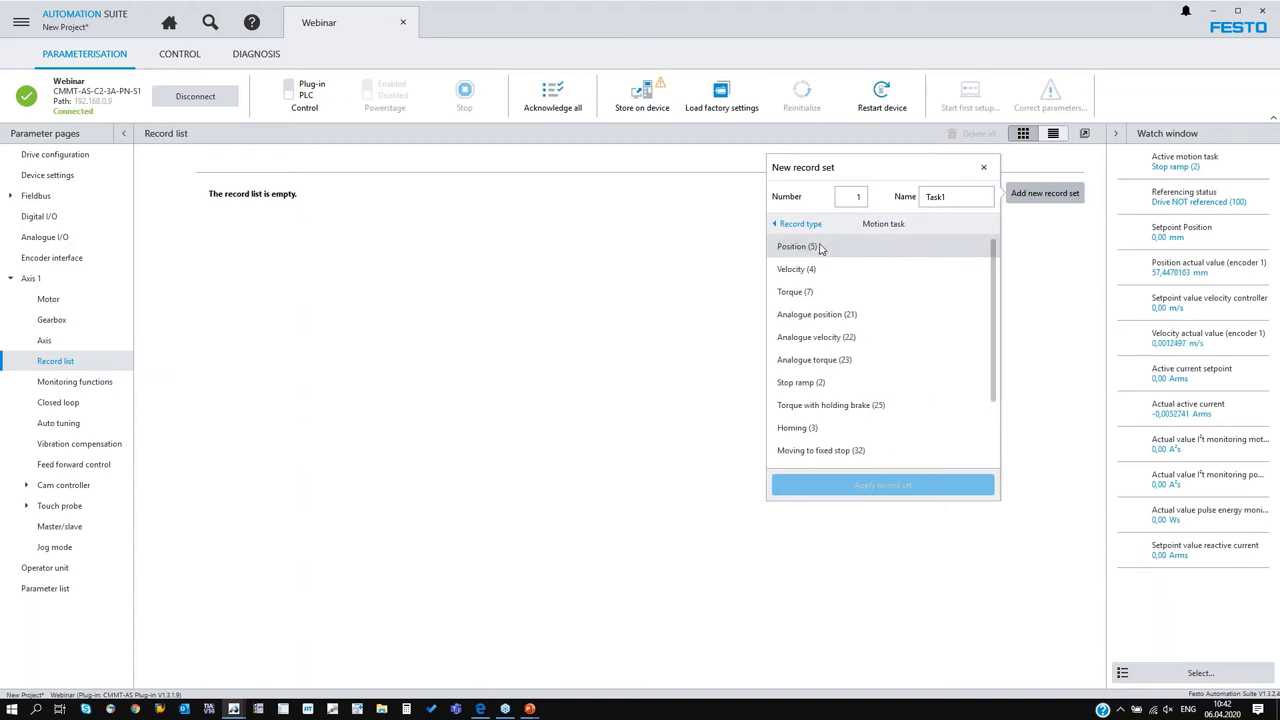
left_click(797, 246)
Set Task1's target position to 75 mm, keep the default motion values, and apply the record set
left_click_drag(926, 274, 968, 278)
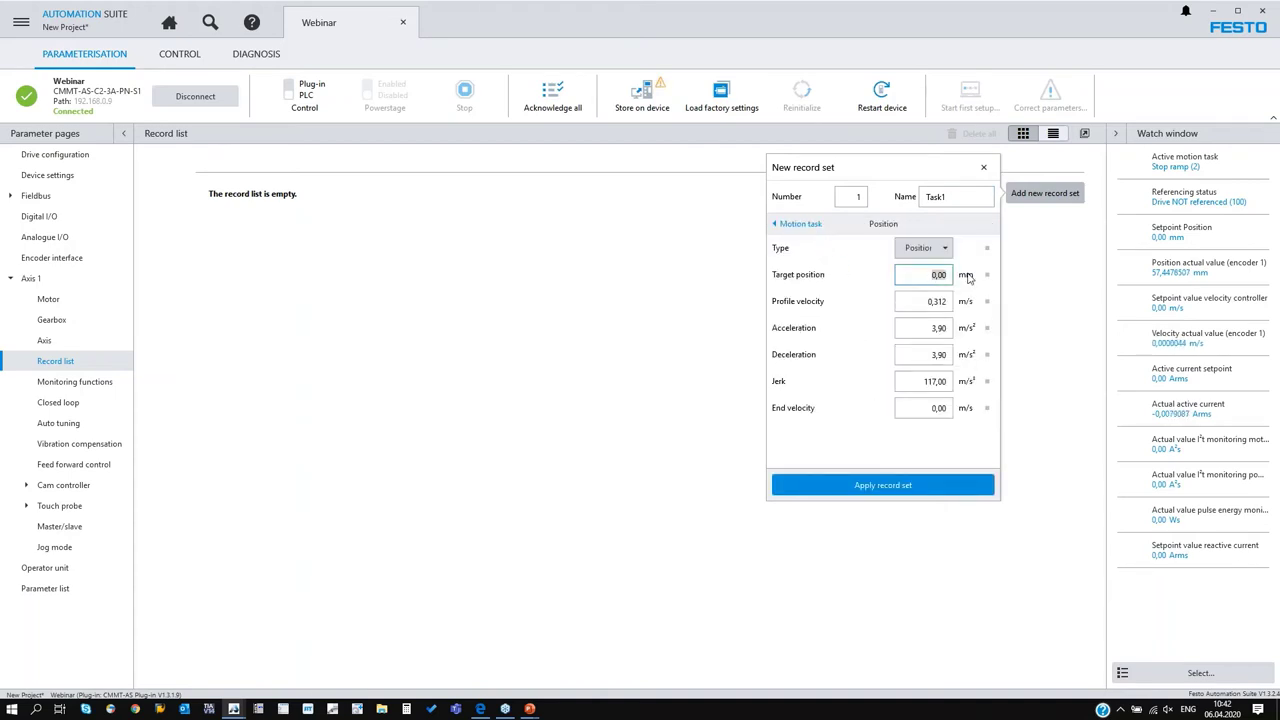
type("75")
left_click(937, 302)
left_click(932, 330)
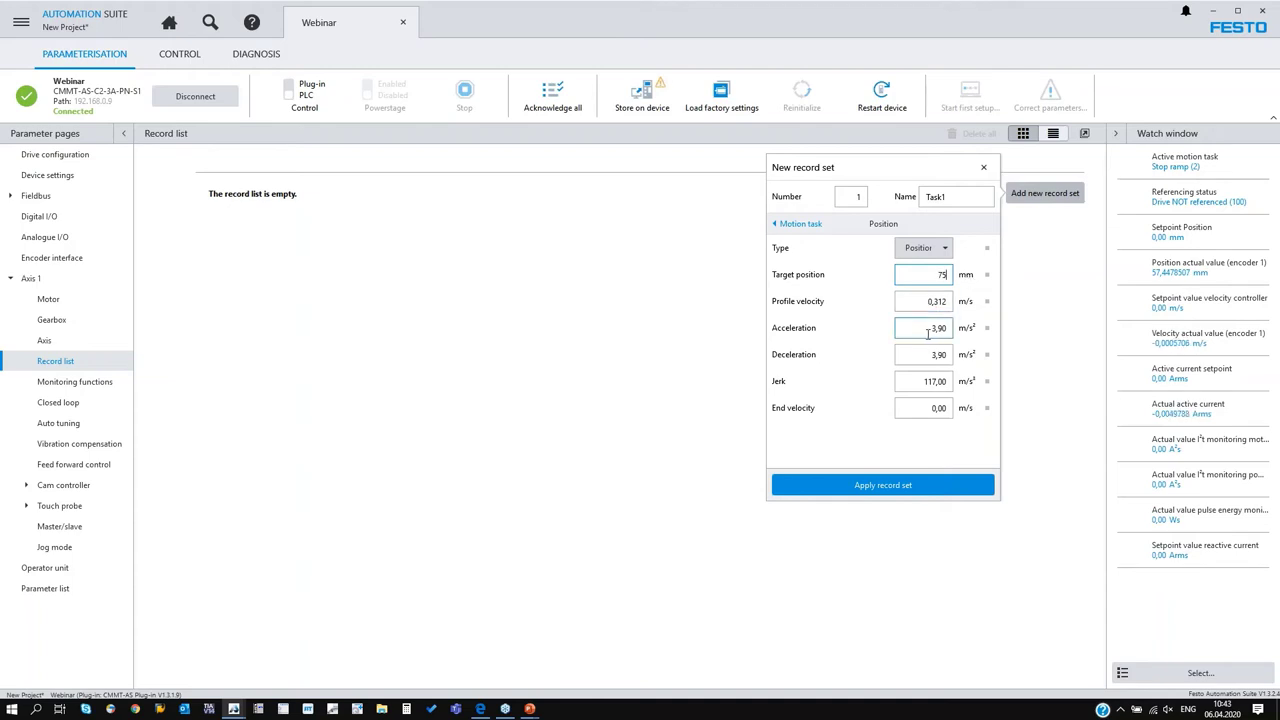
left_click(935, 410)
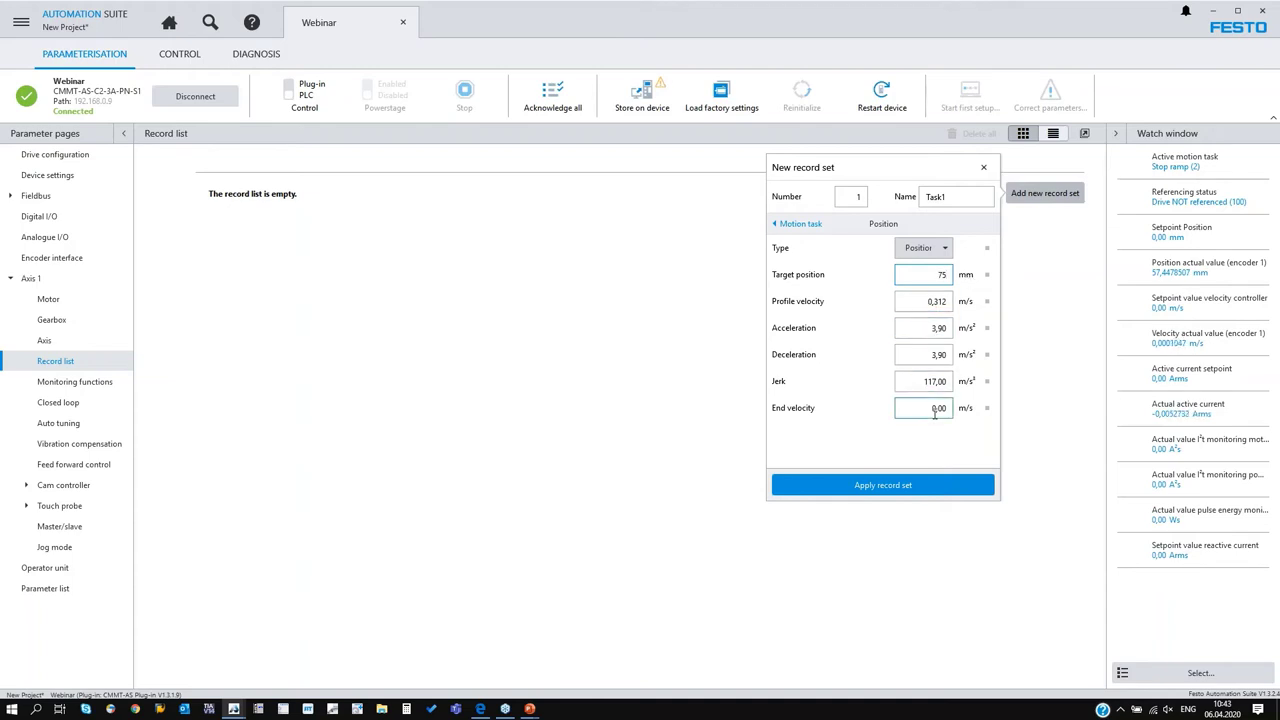
left_click(883, 485)
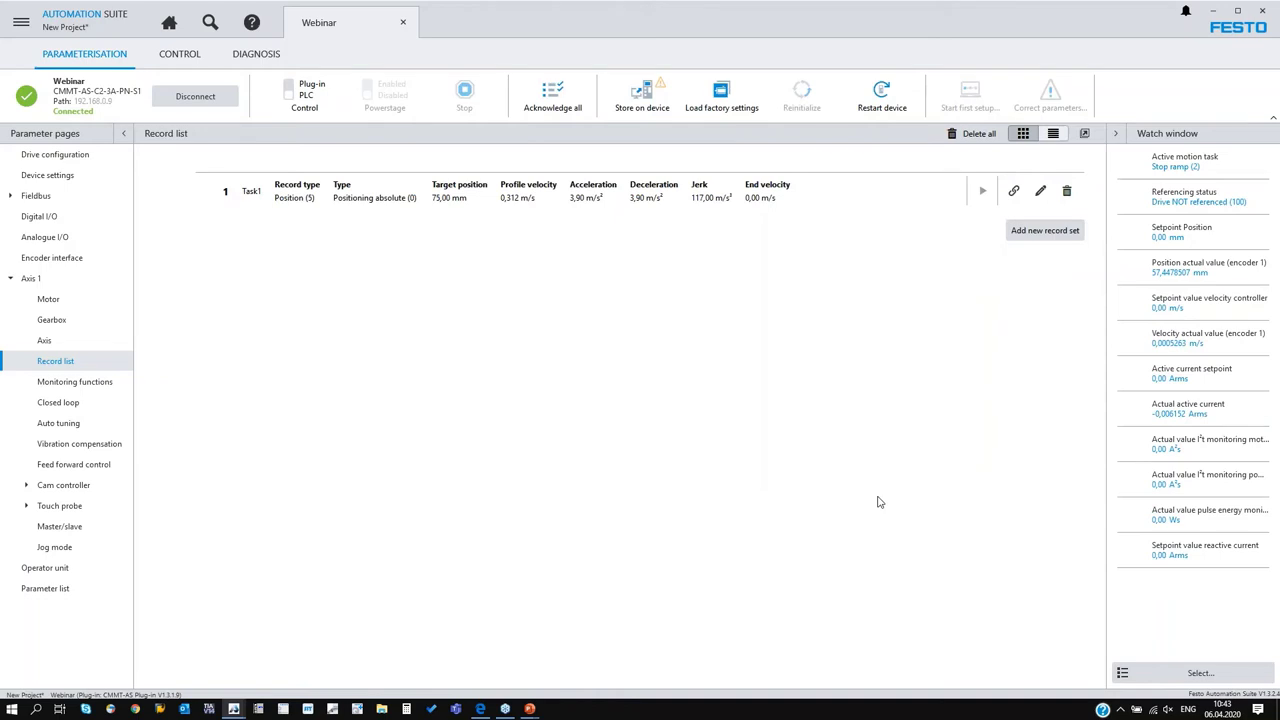
Start a new record set 2 named Task2 in the record list, as a Position (5) motion task
left_click(1032, 231)
left_click(940, 234)
left_click_drag(962, 234, 903, 230)
type("Task2")
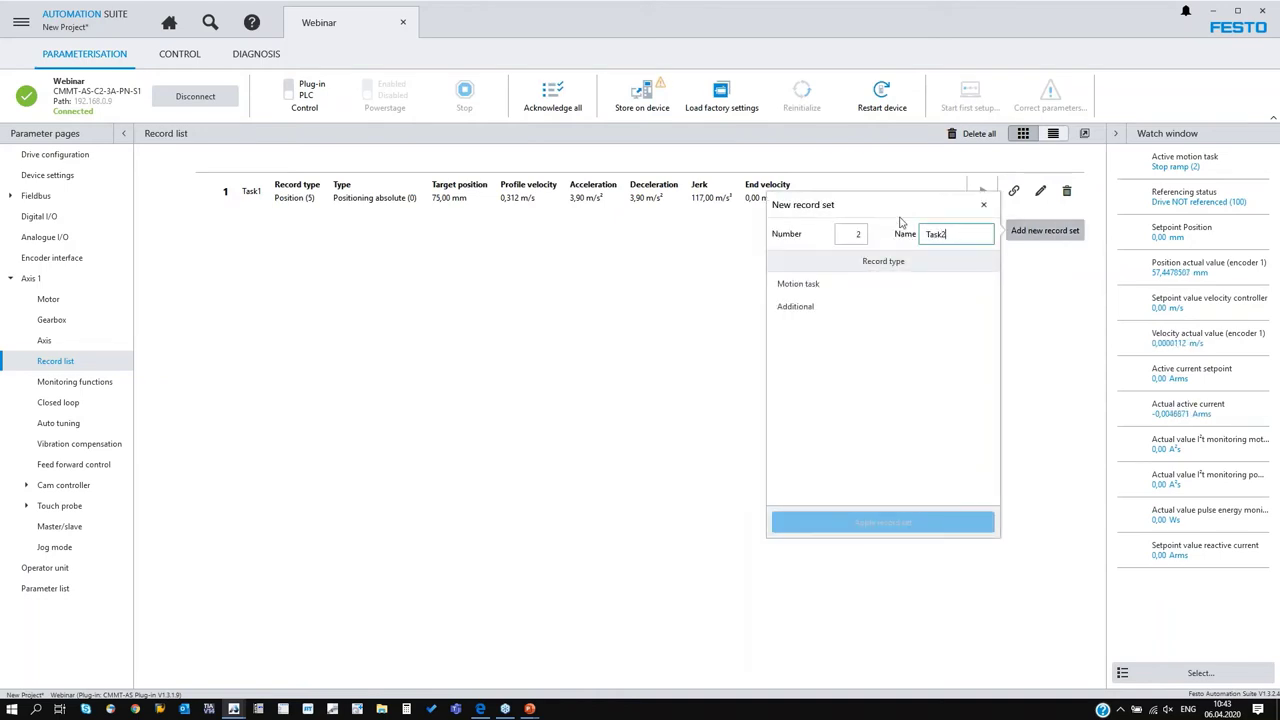
left_click(845, 287)
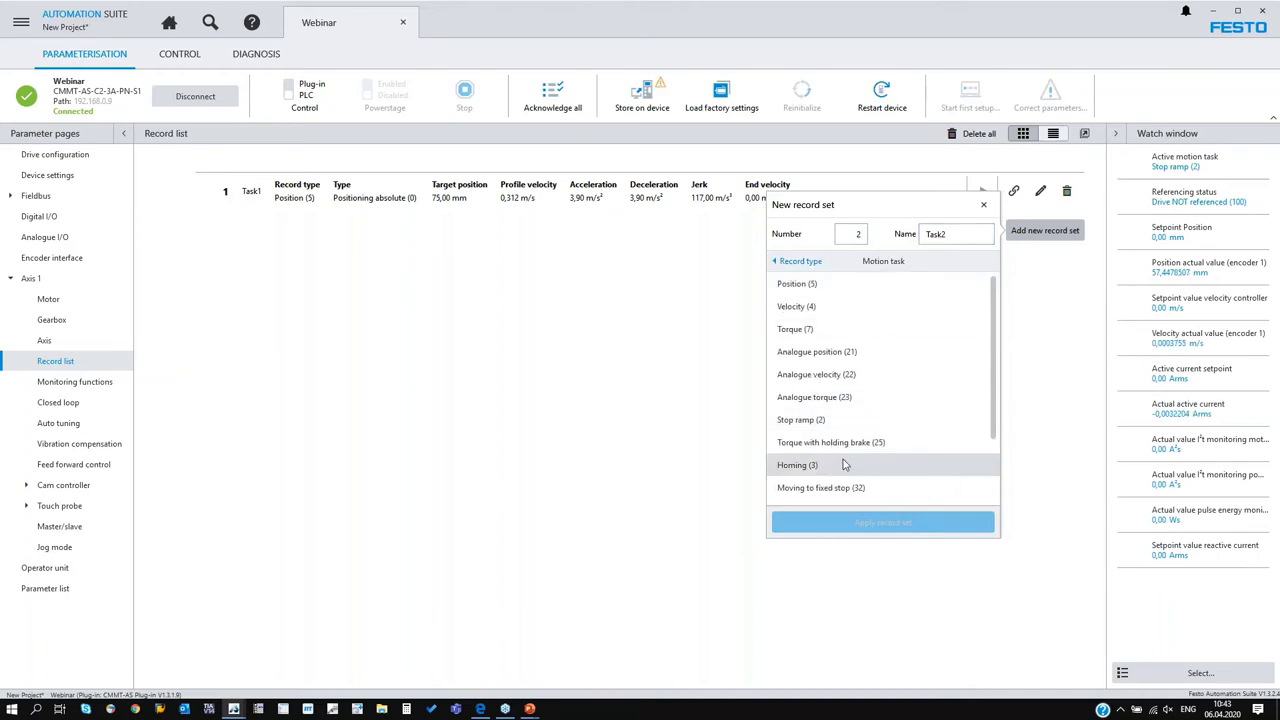
scroll(838, 400, "down", 2)
scroll(838, 400, "up", 2)
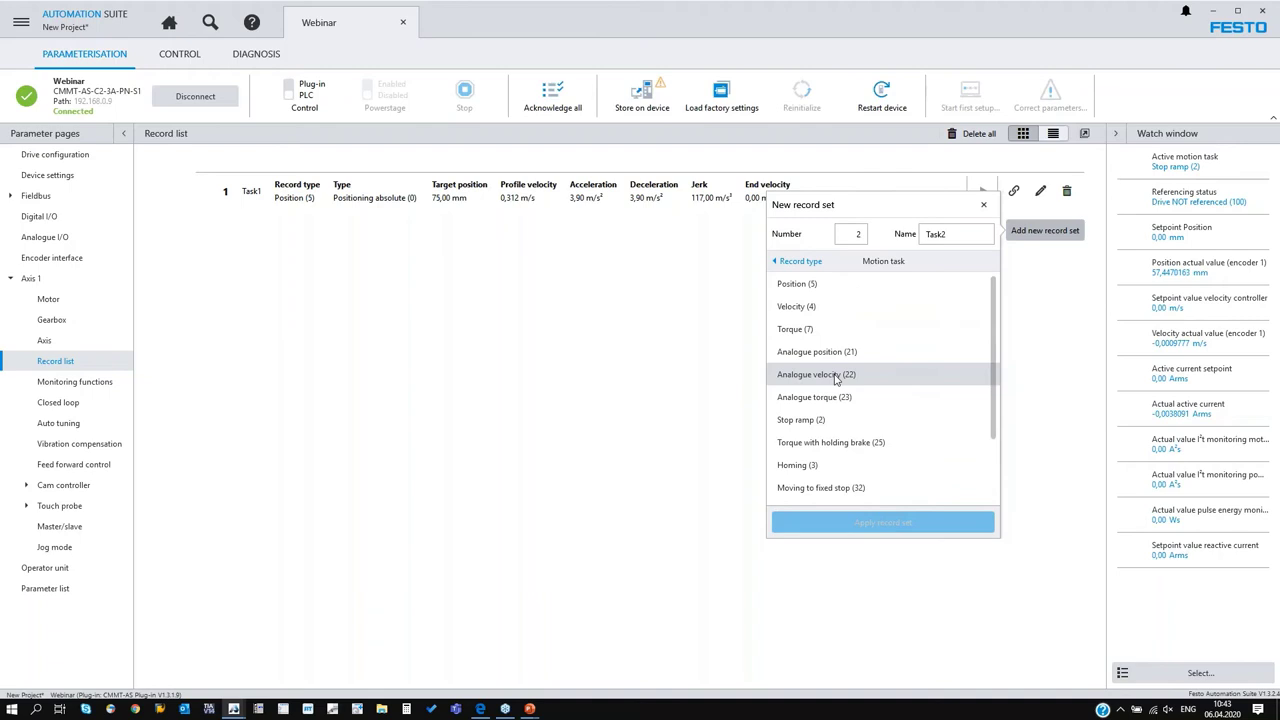
left_click(843, 288)
Set Task2's target position to 15 mm and its profile velocity to 0,10 m/s, and apply the record set
left_click(924, 316)
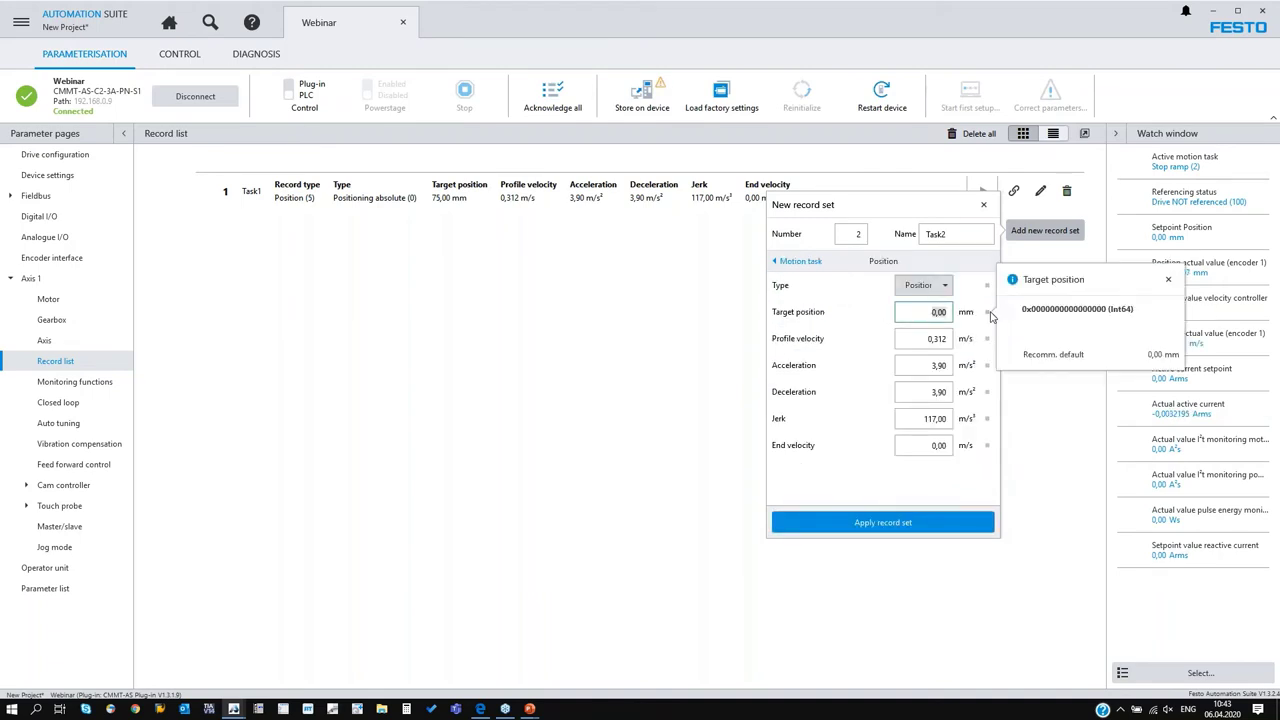
type("15")
key("Tab")
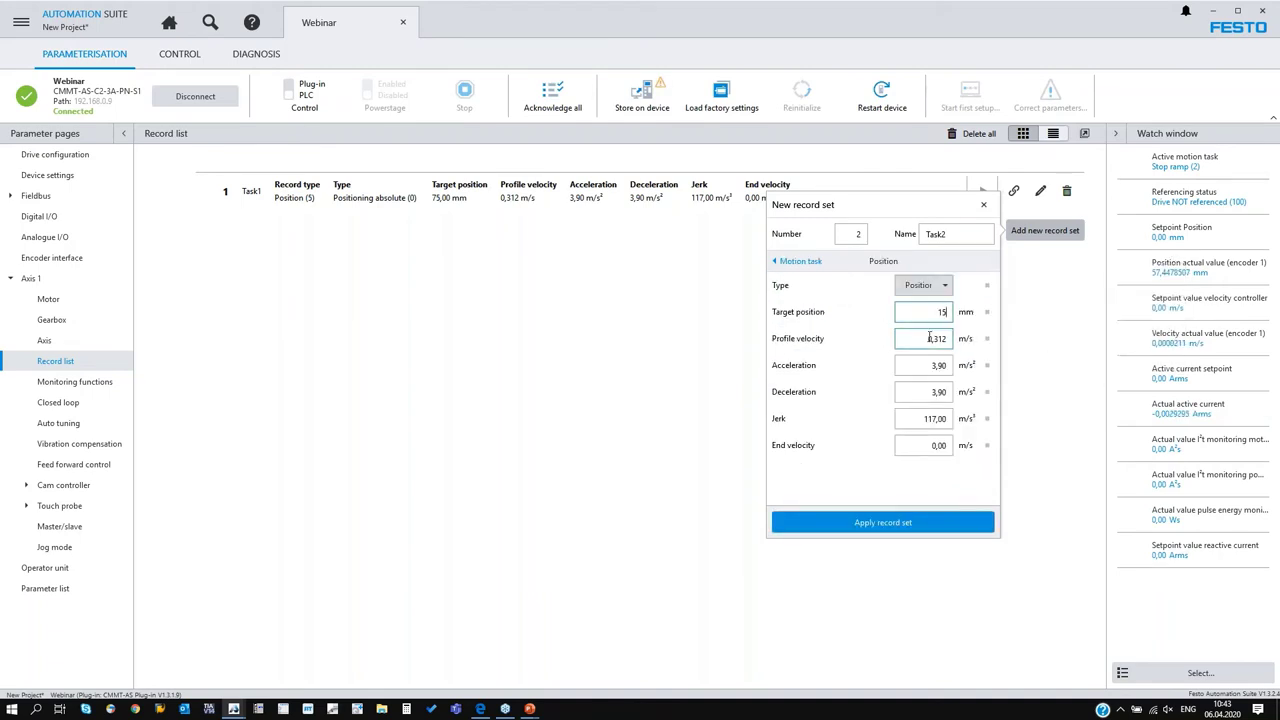
type("0")
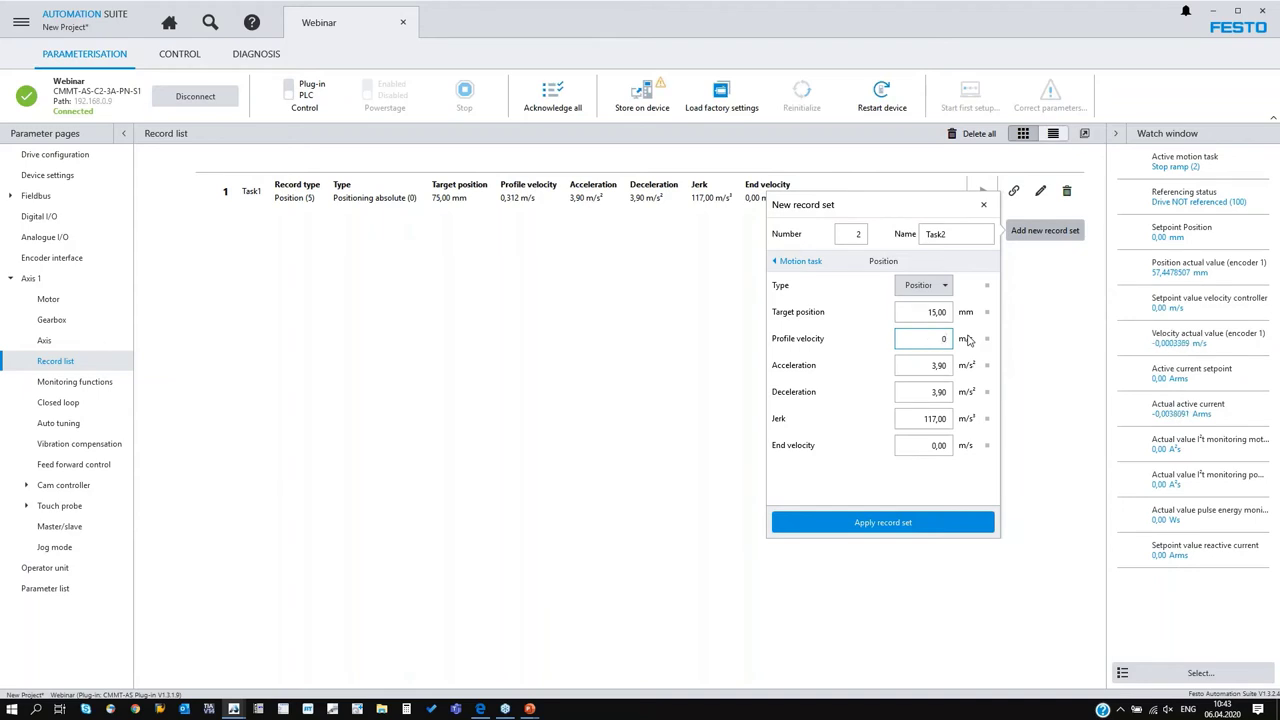
type(",10")
left_click(895, 522)
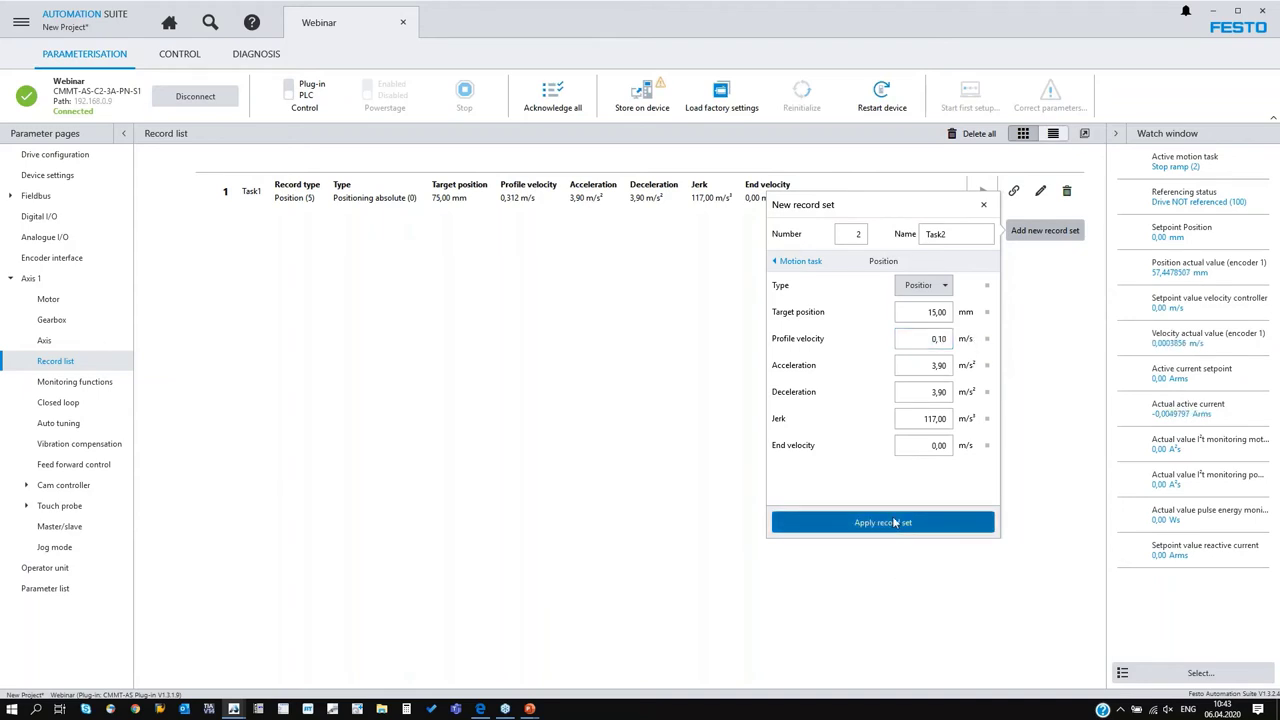
Add a transition from Task1 to Task2 with the condition Target position reached (1)
left_click(1014, 192)
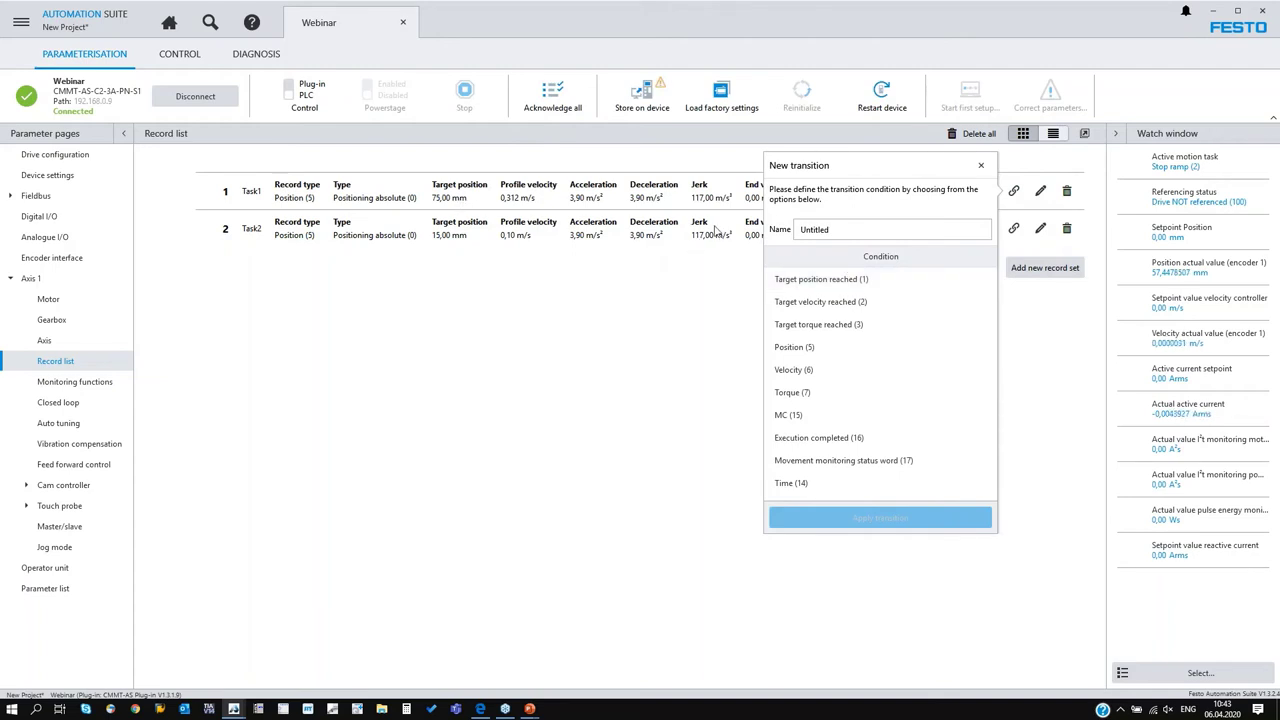
left_click(828, 284)
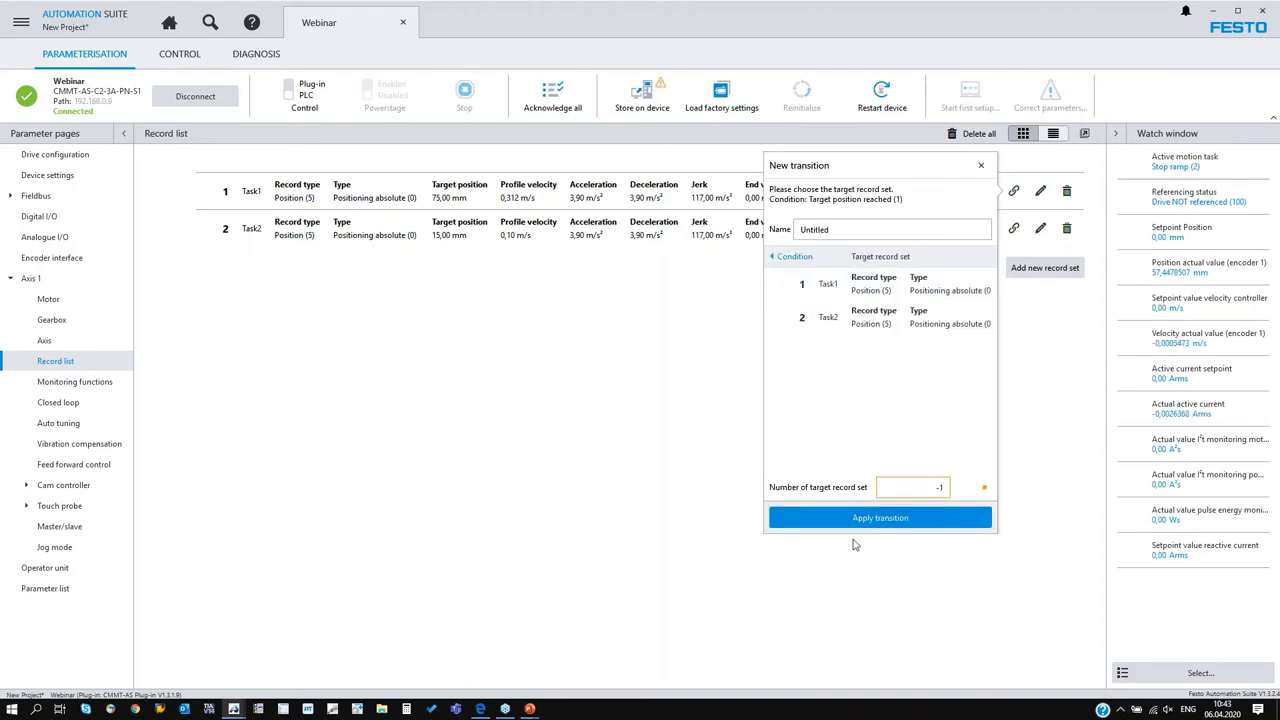
left_click(858, 322)
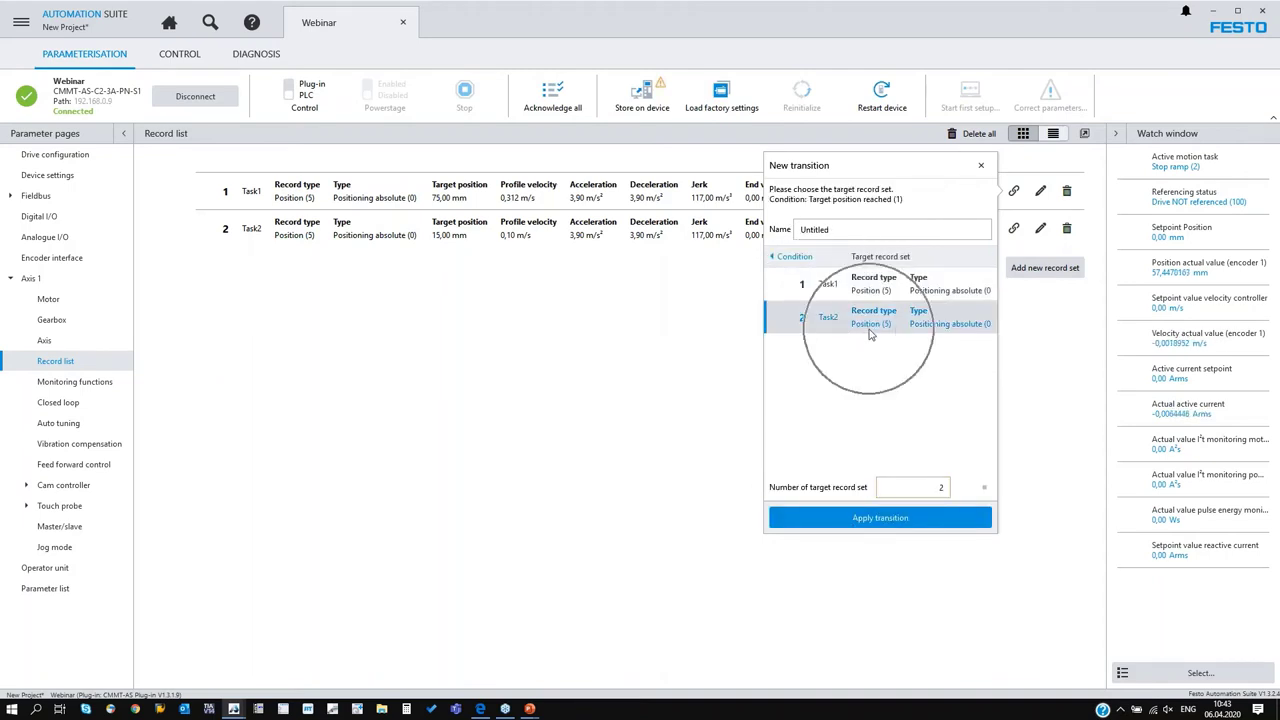
left_click(893, 517)
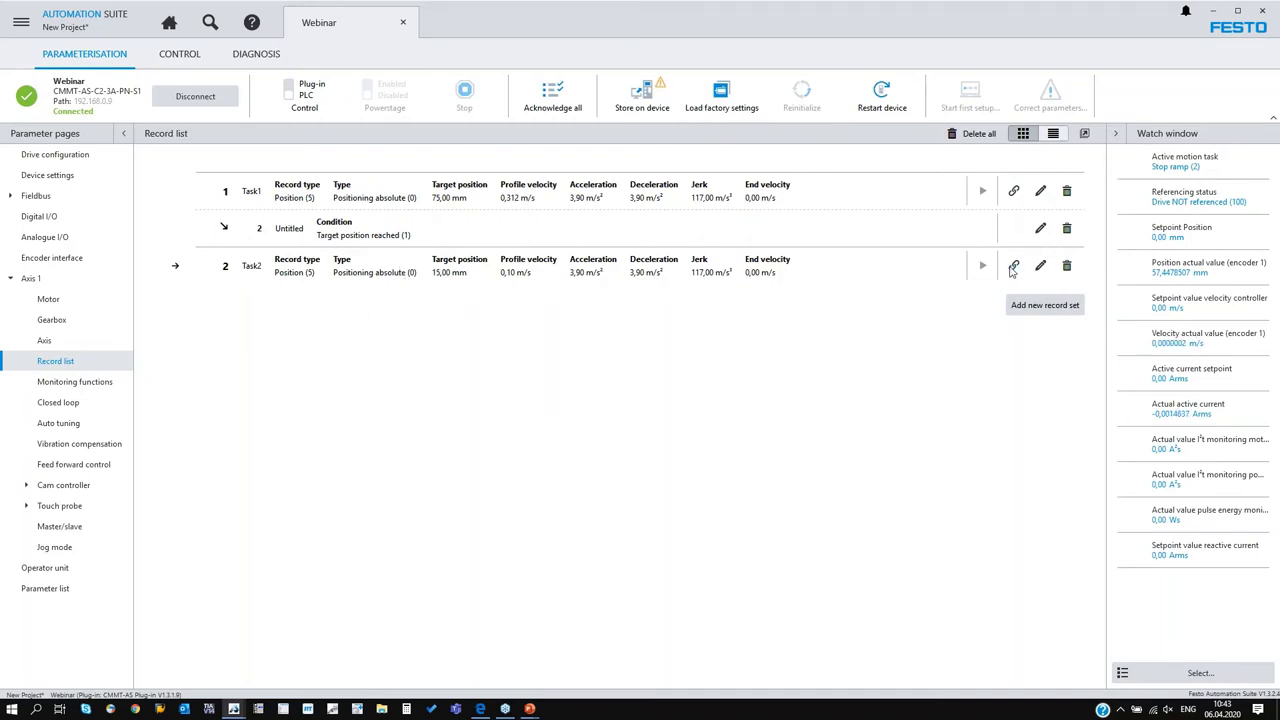
Add a transition from Task2 back to Task1 with the condition Target position reached (1)
left_click(1013, 265)
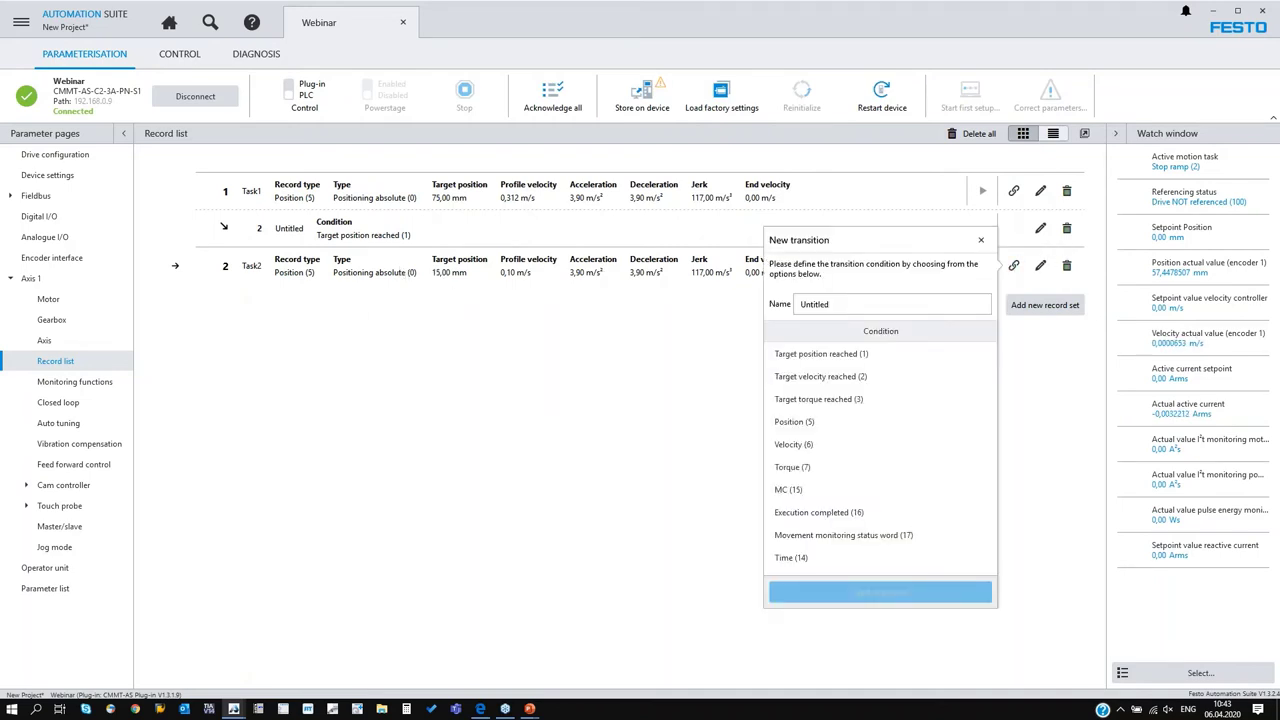
left_click(846, 356)
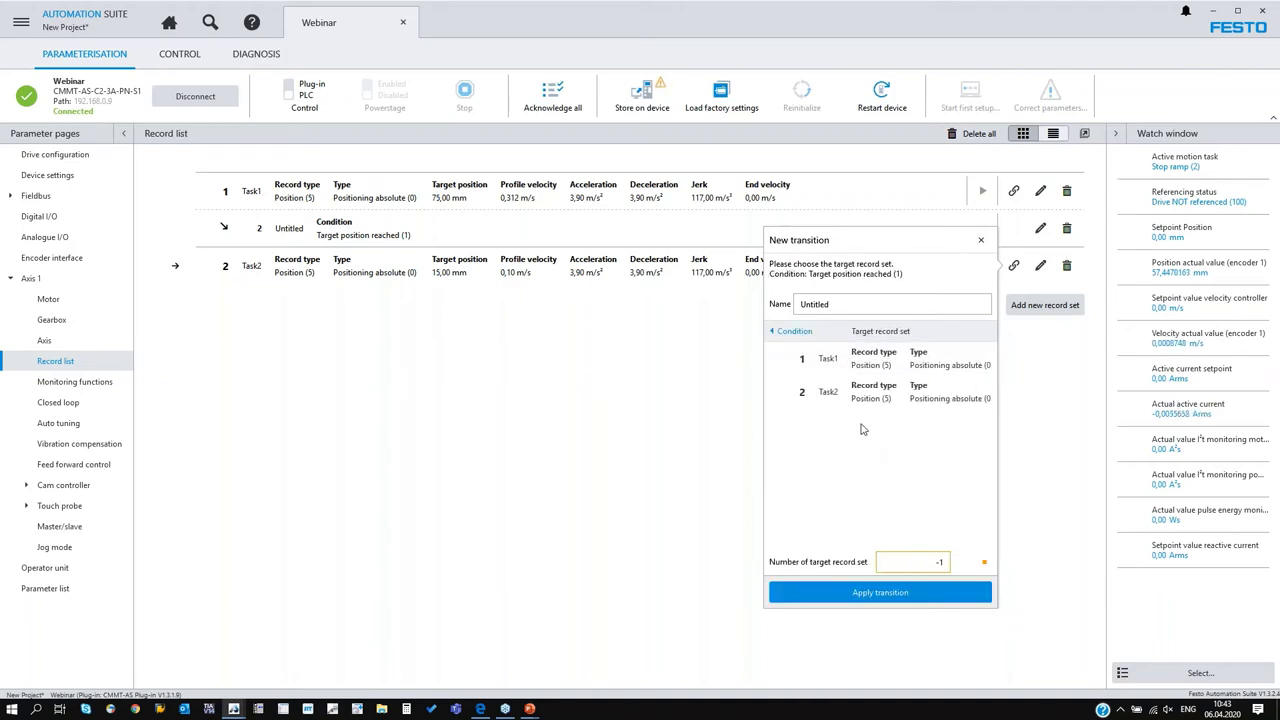
left_click(864, 360)
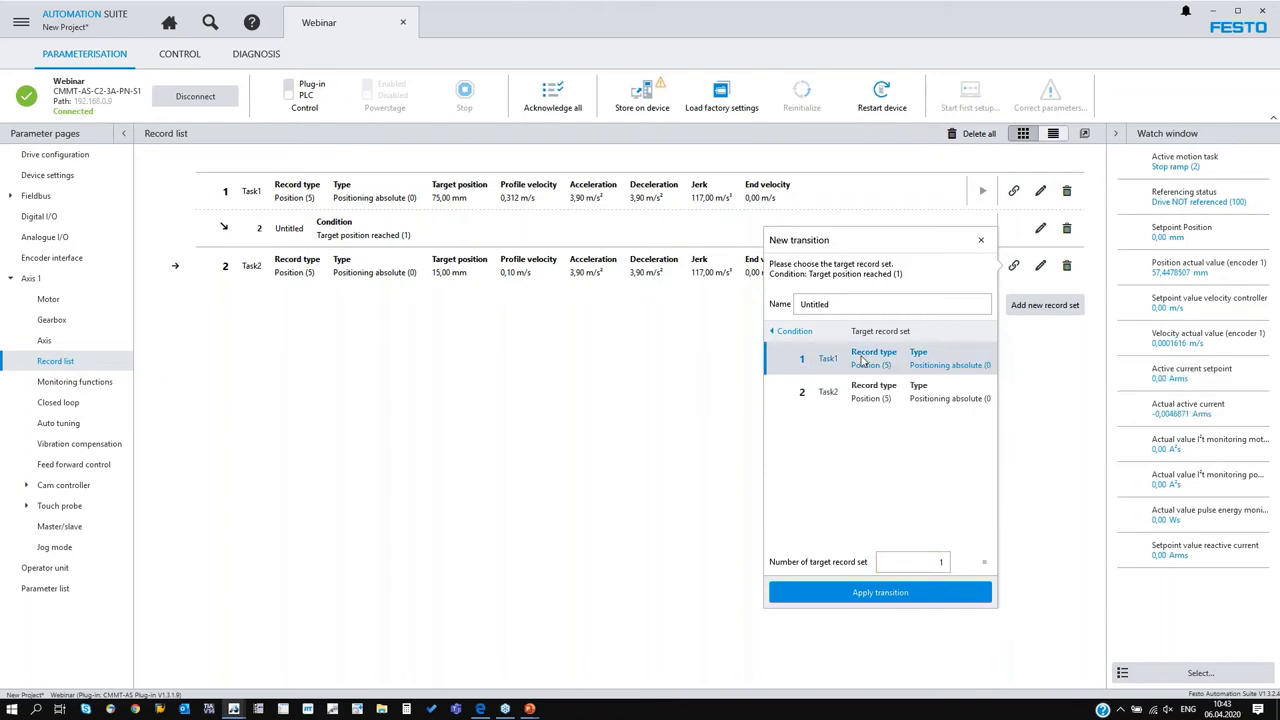
left_click(880, 592)
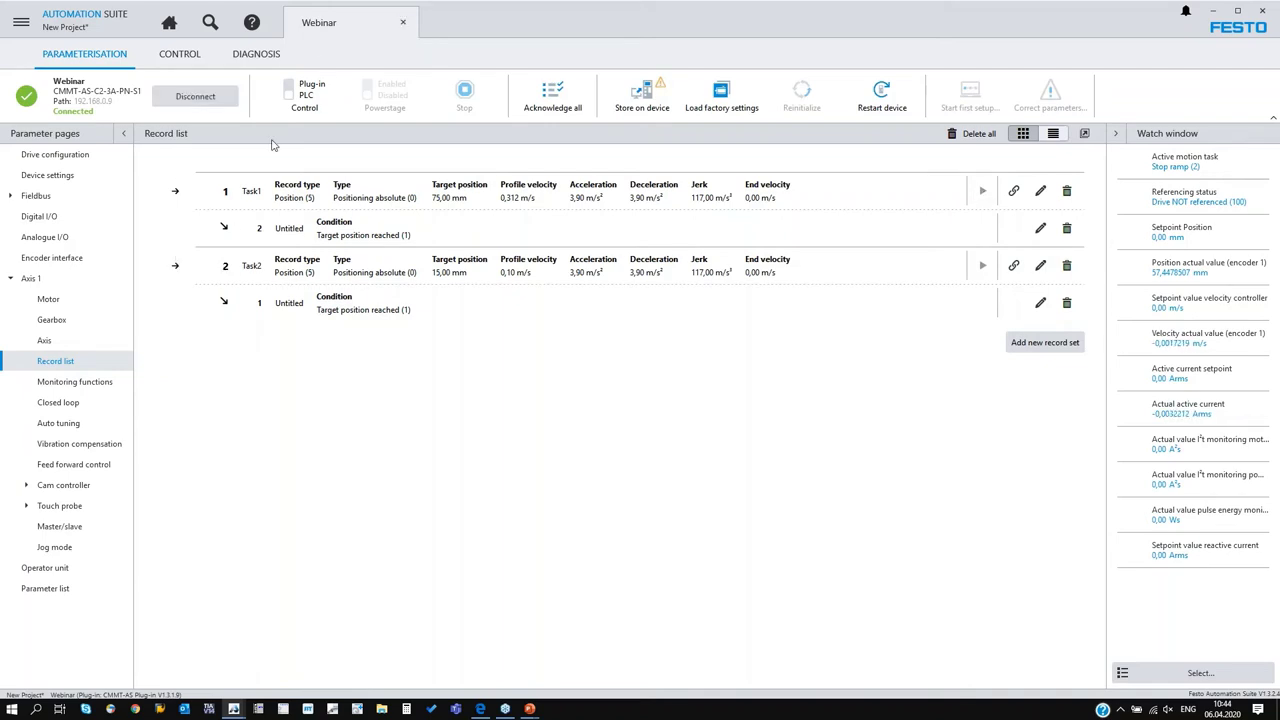
Take over master control of the drive via the plug-in and enable the powerstage
left_click(288, 90)
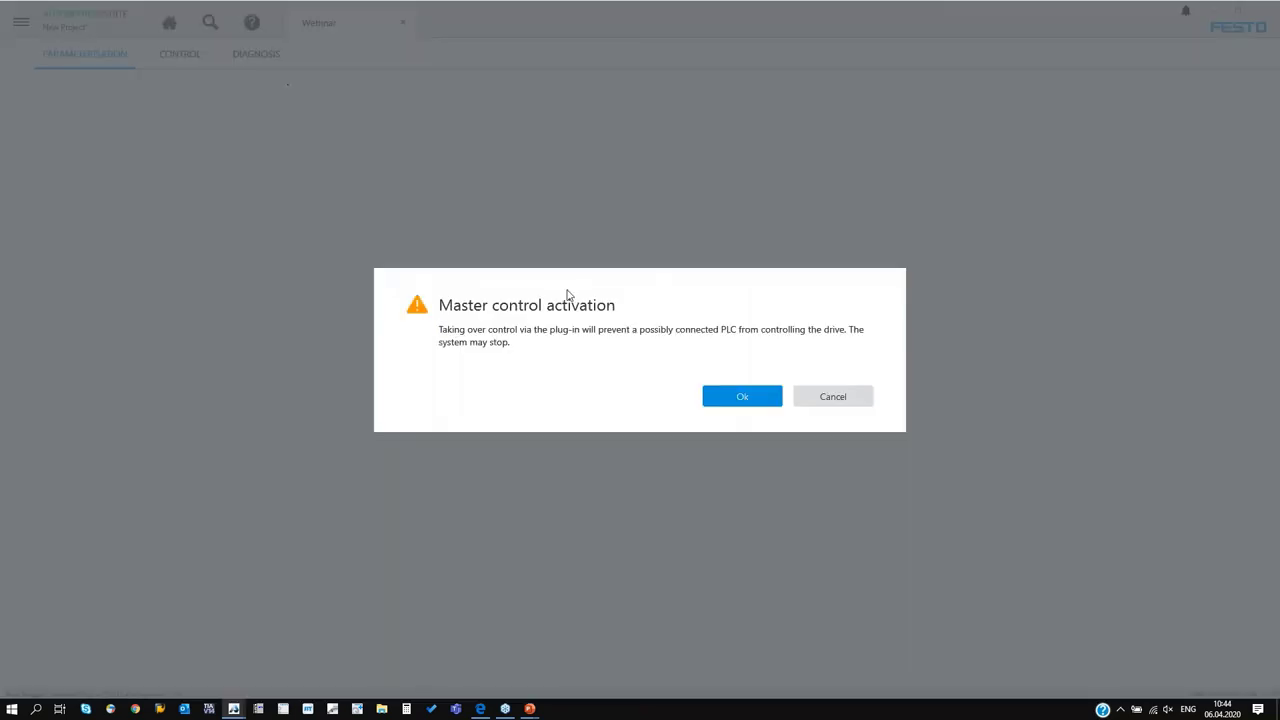
left_click(813, 397)
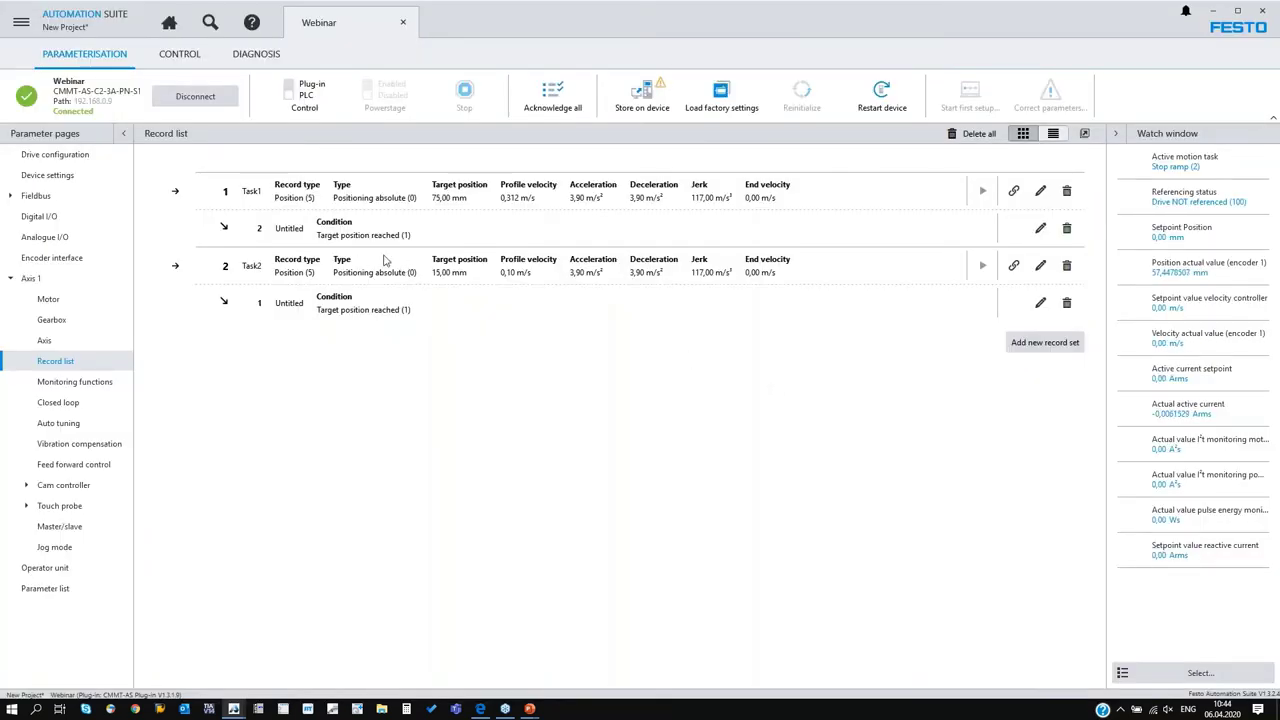
left_click(293, 94)
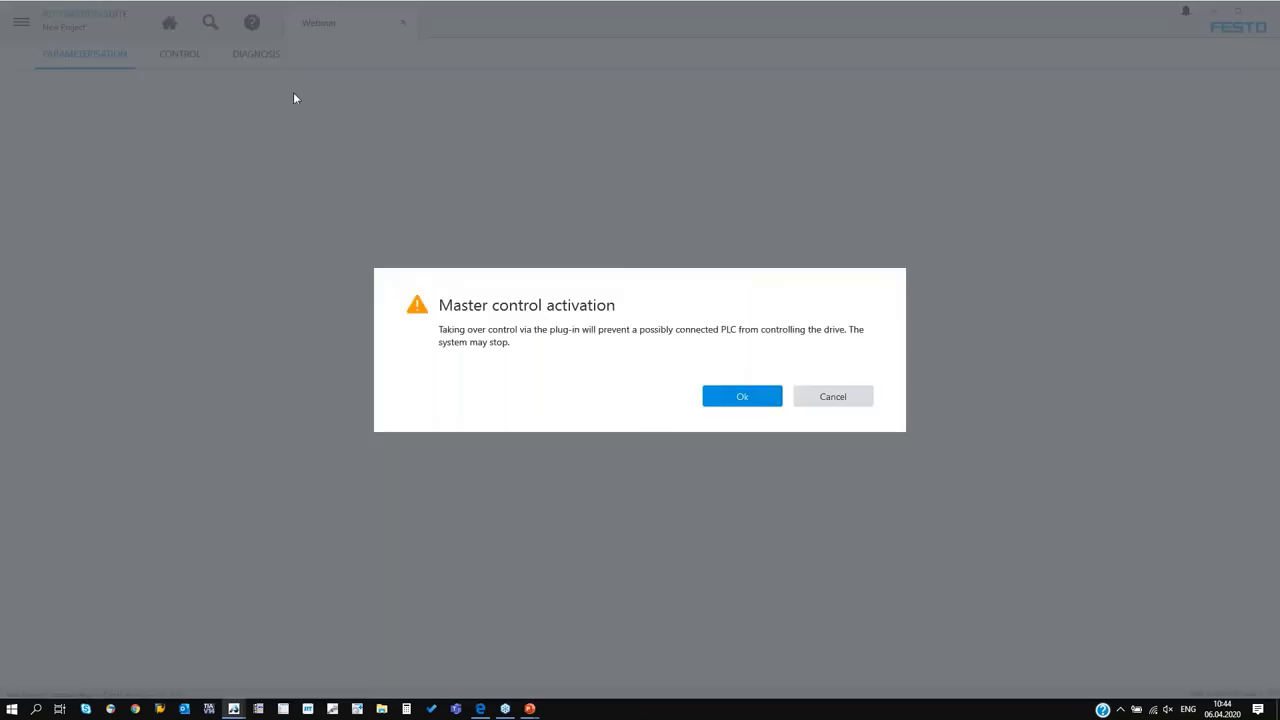
left_click(743, 397)
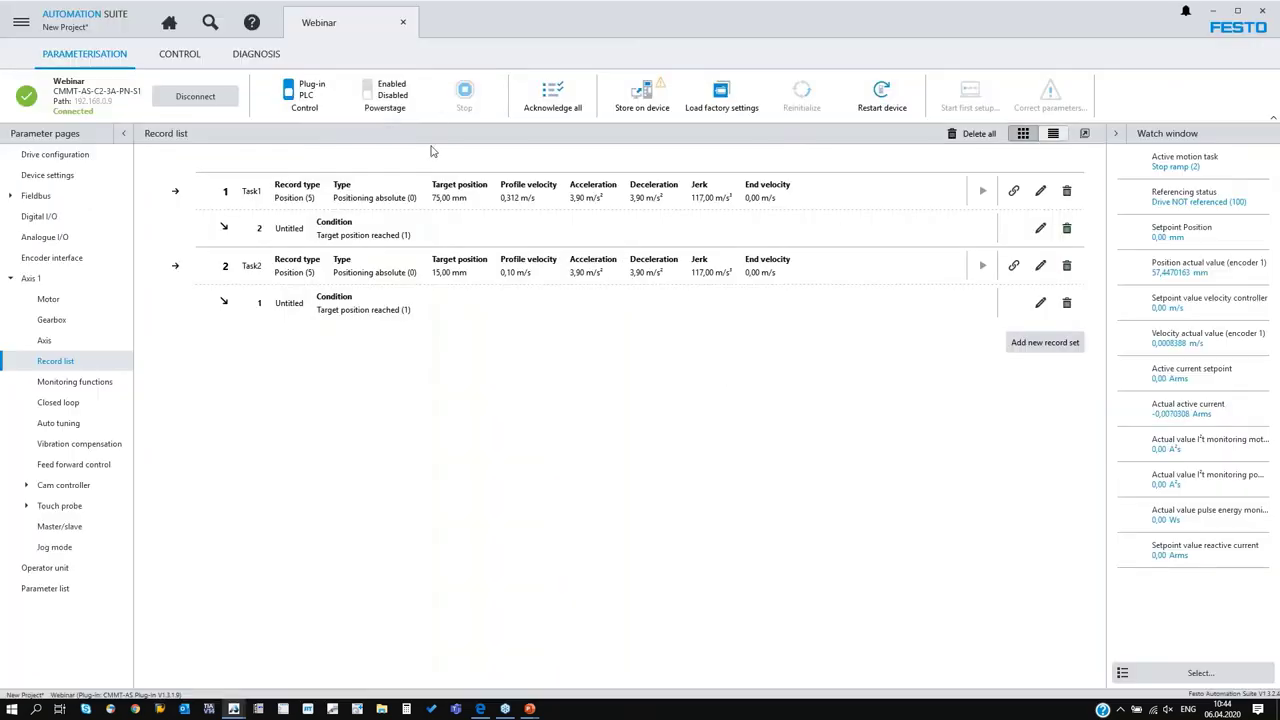
left_click(368, 93)
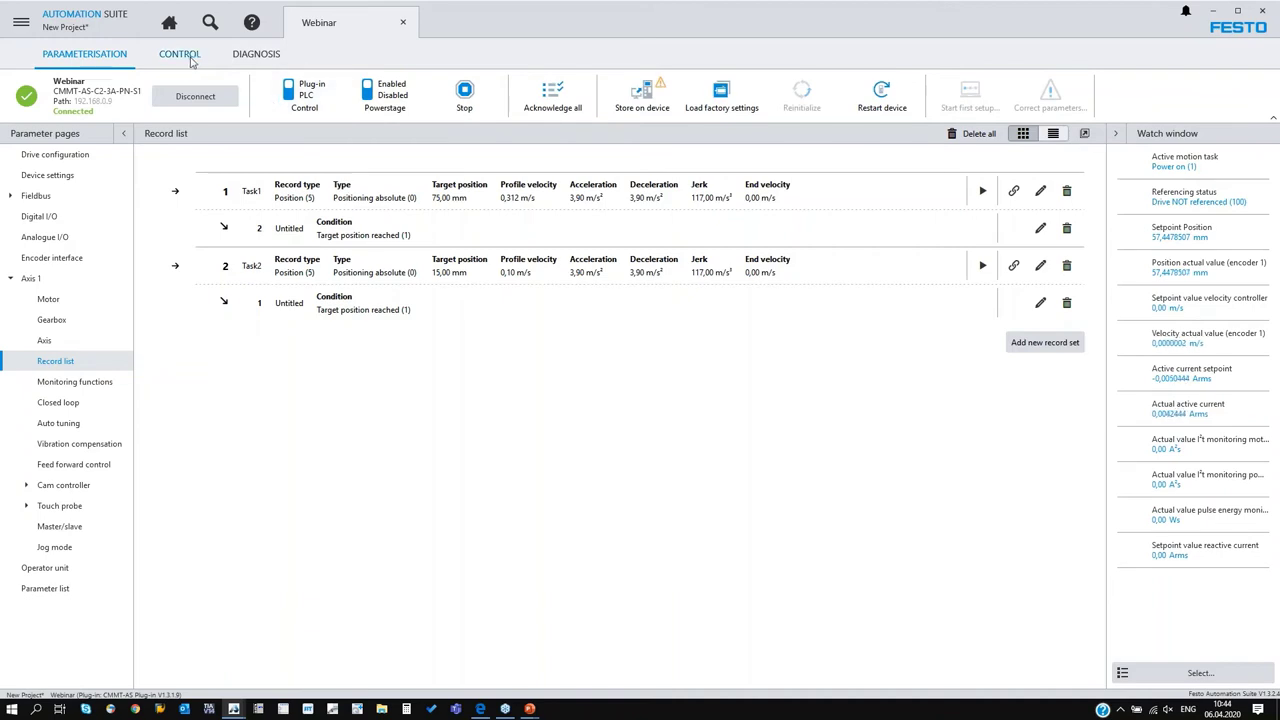
Start homing from the manual movement controls, and stop the drive before the homing run completes
left_click(190, 60)
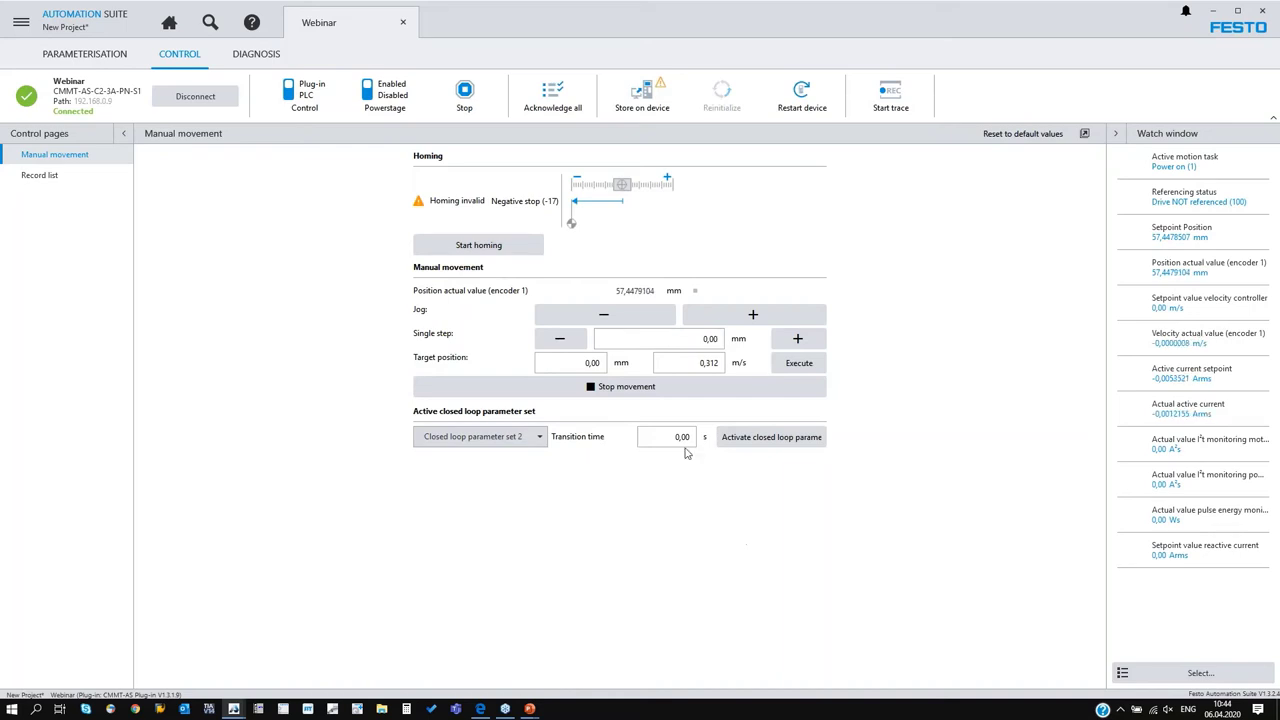
left_click(500, 248)
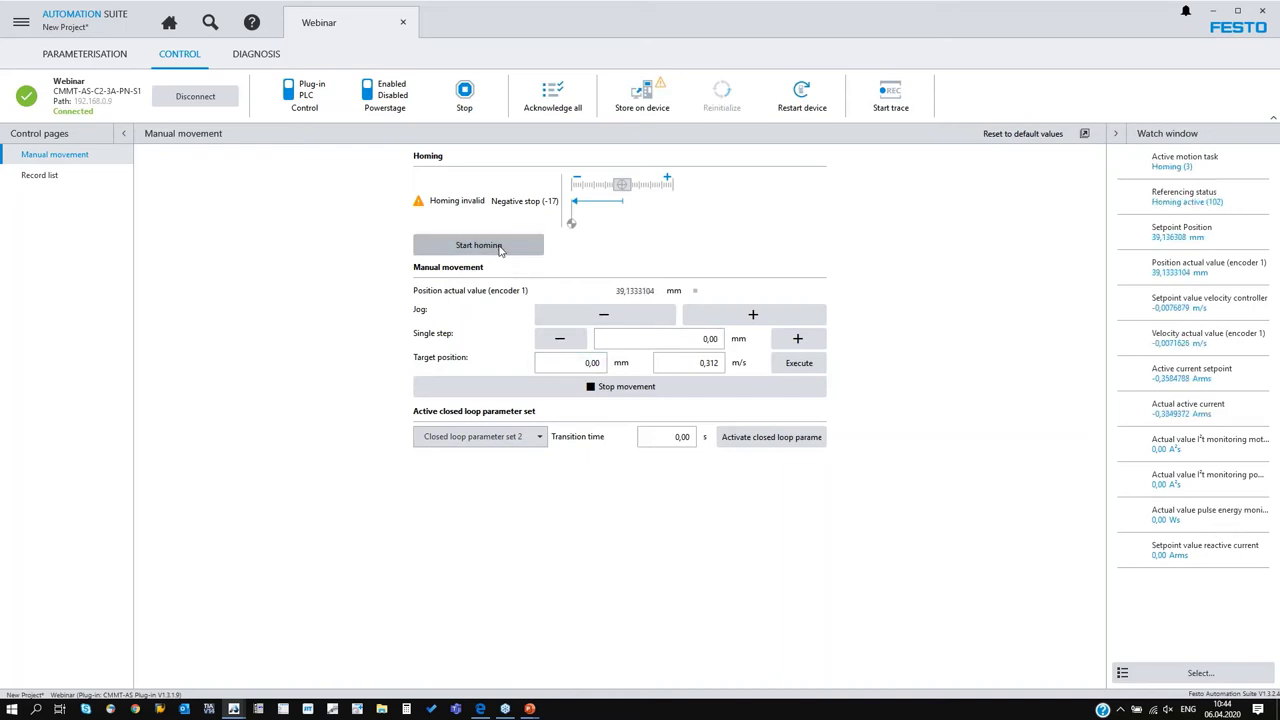
left_click(463, 92)
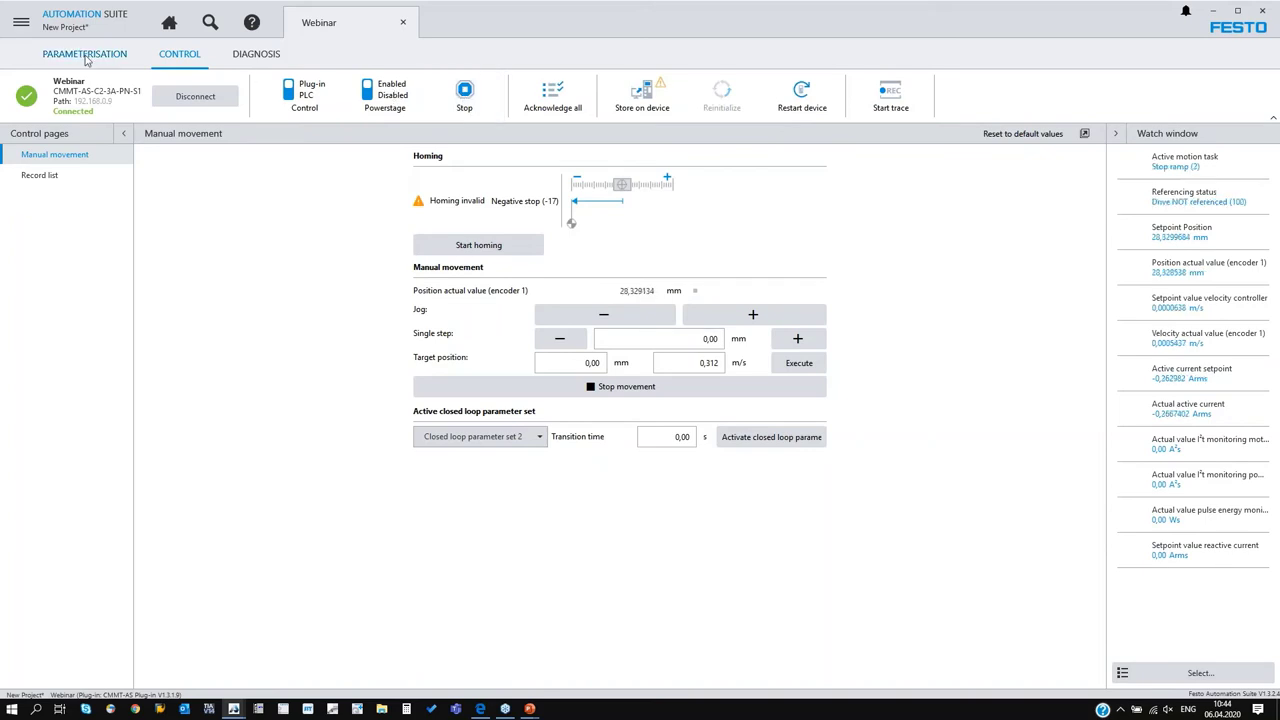
Activate reversing the direction of rotation in the axis configuration, and start homing from the manual movement controls
left_click(40, 175)
left_click(73, 342)
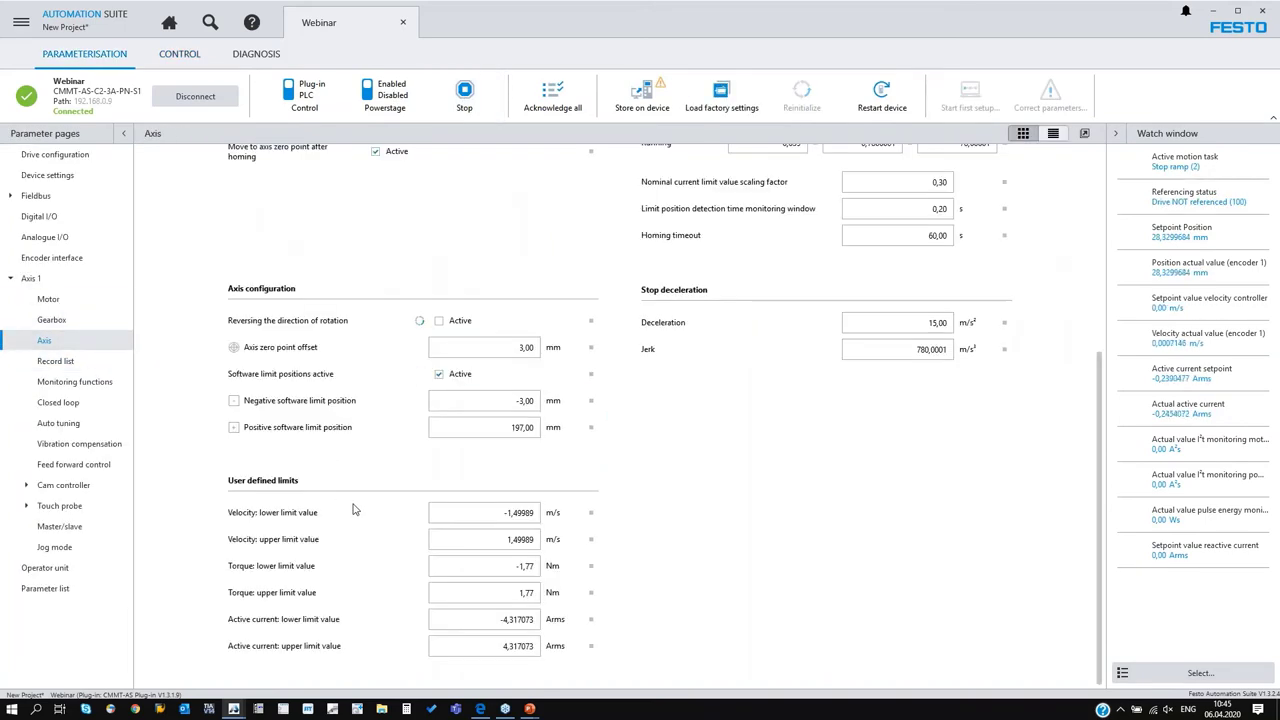
left_click(439, 352)
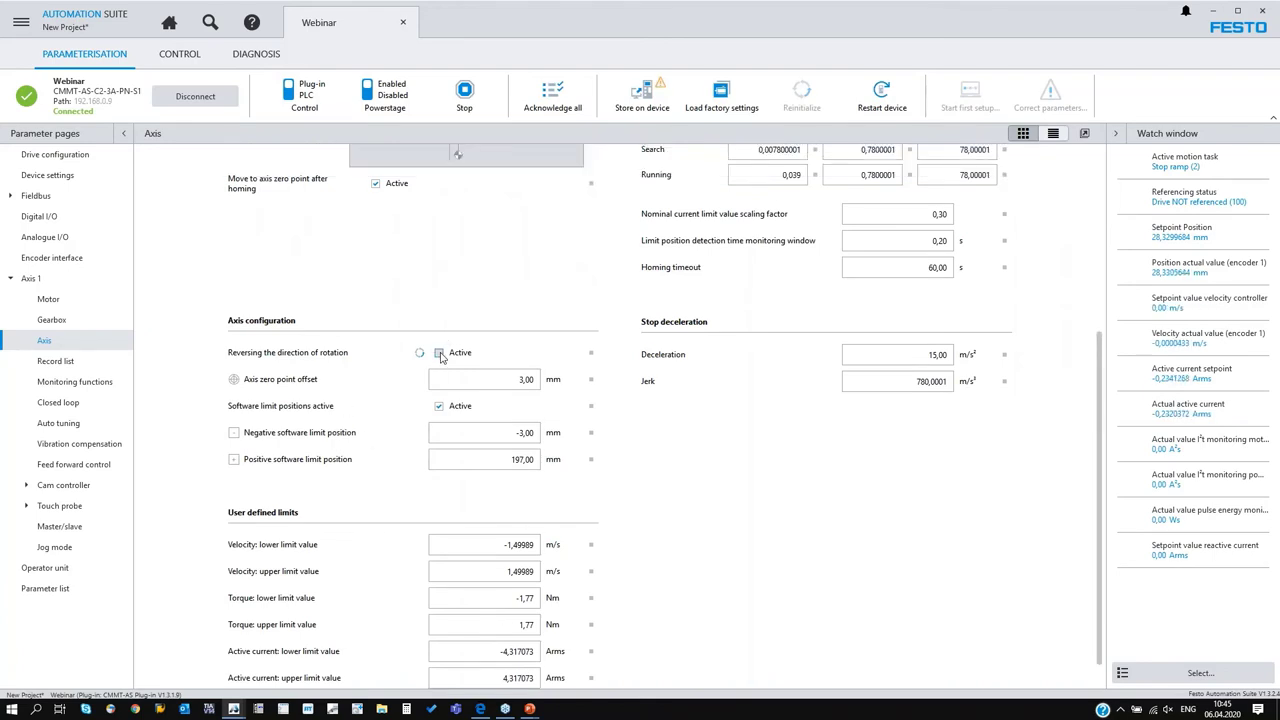
left_click(180, 53)
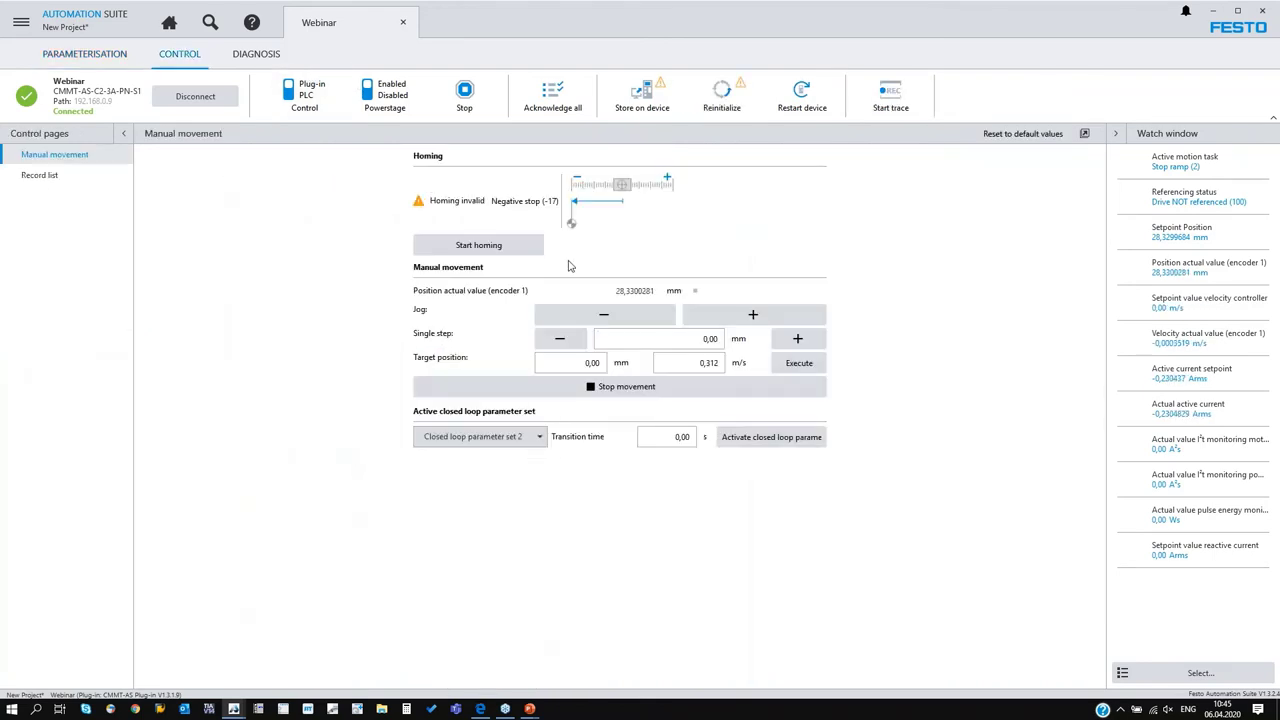
left_click(518, 248)
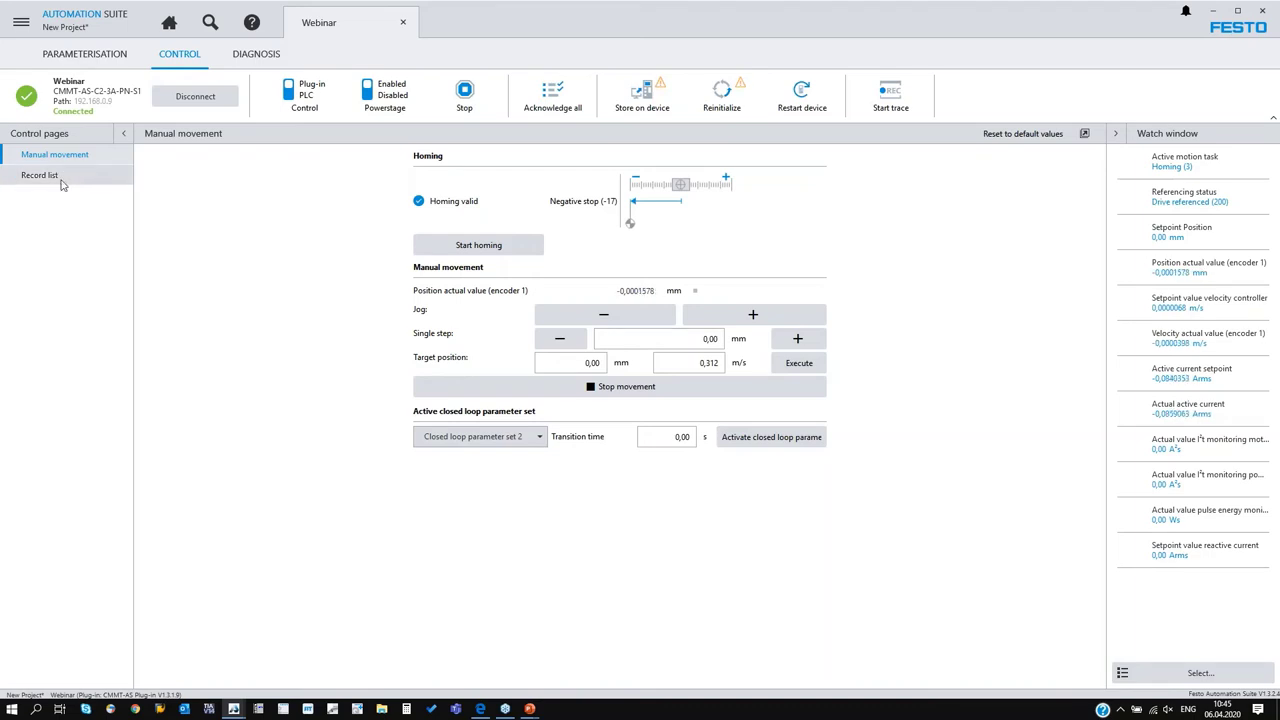
Open the record list for control and run it starting from Task1
left_click(60, 178)
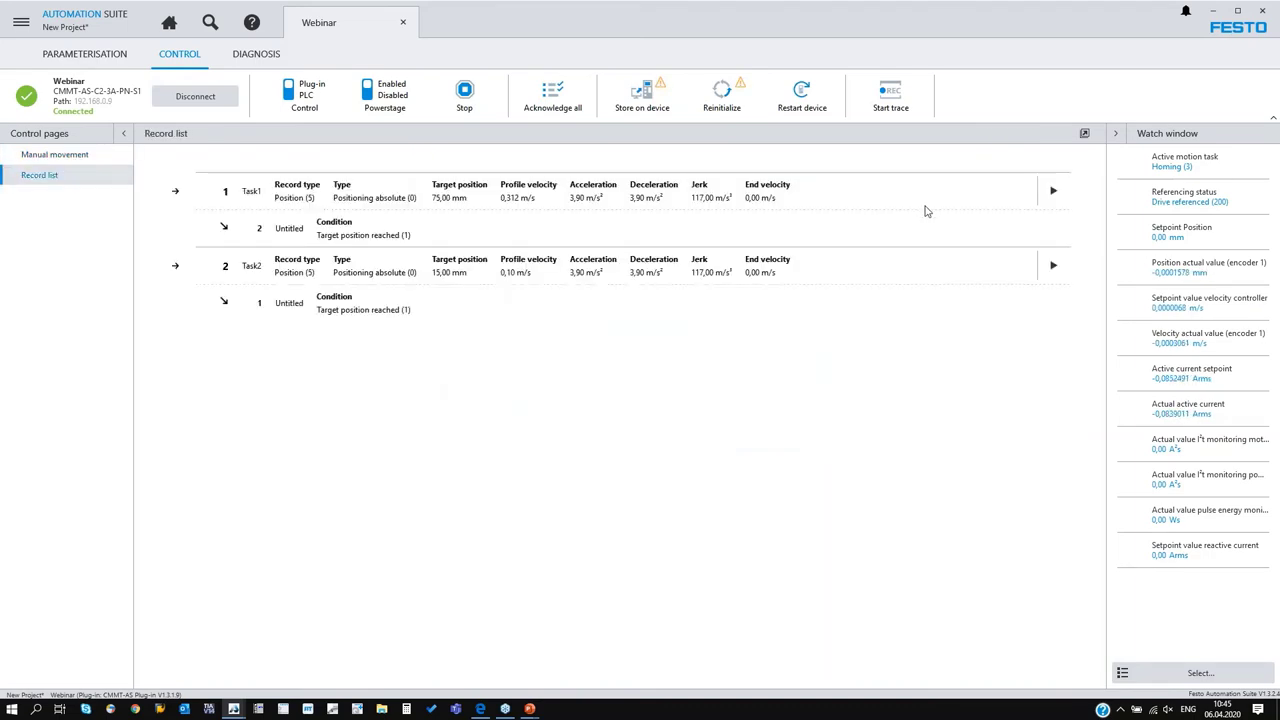
left_click(110, 176)
left_click(1055, 194)
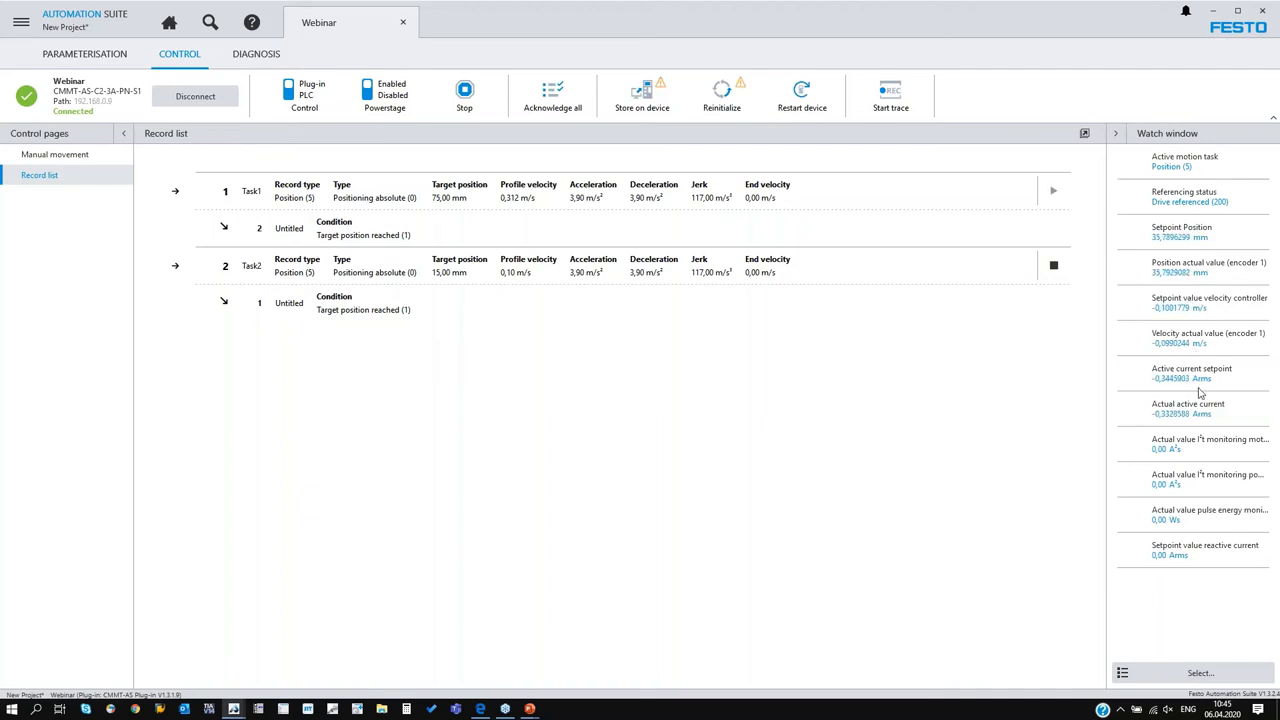
Add the Actual value DC link voltage to the variables shown in the watch window
left_click(1175, 674)
left_click(1175, 674)
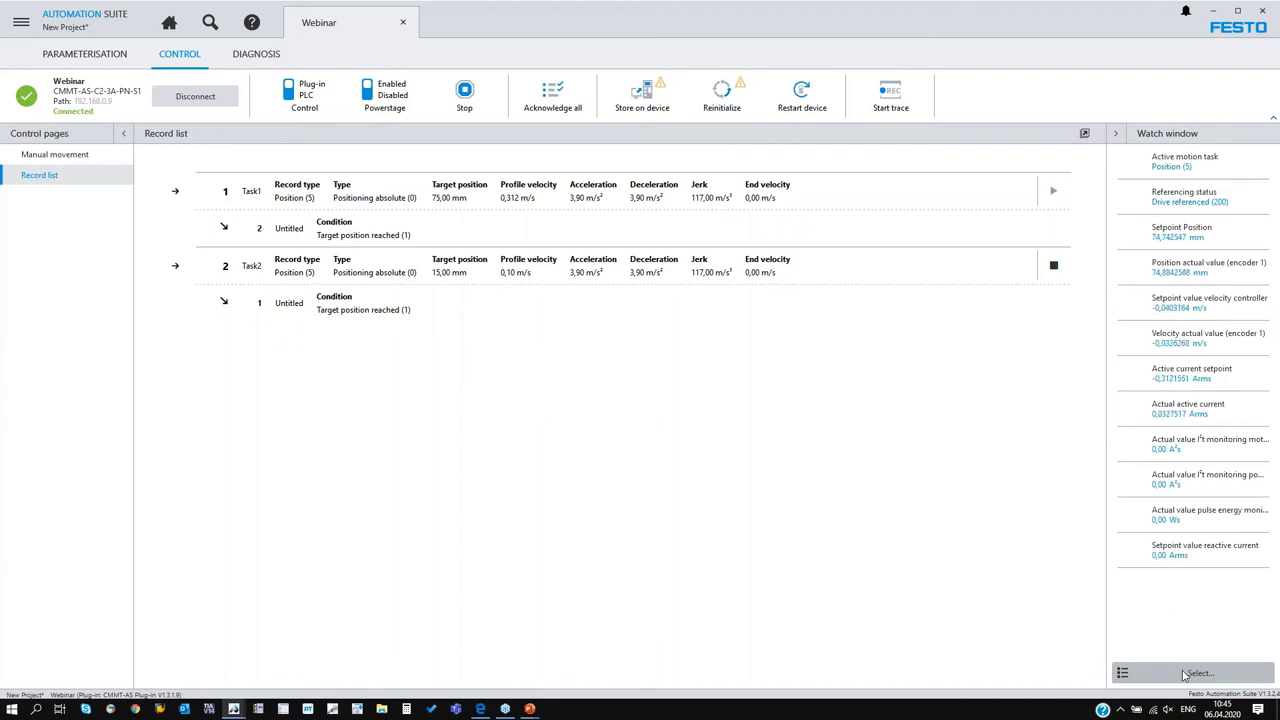
left_click(1185, 676)
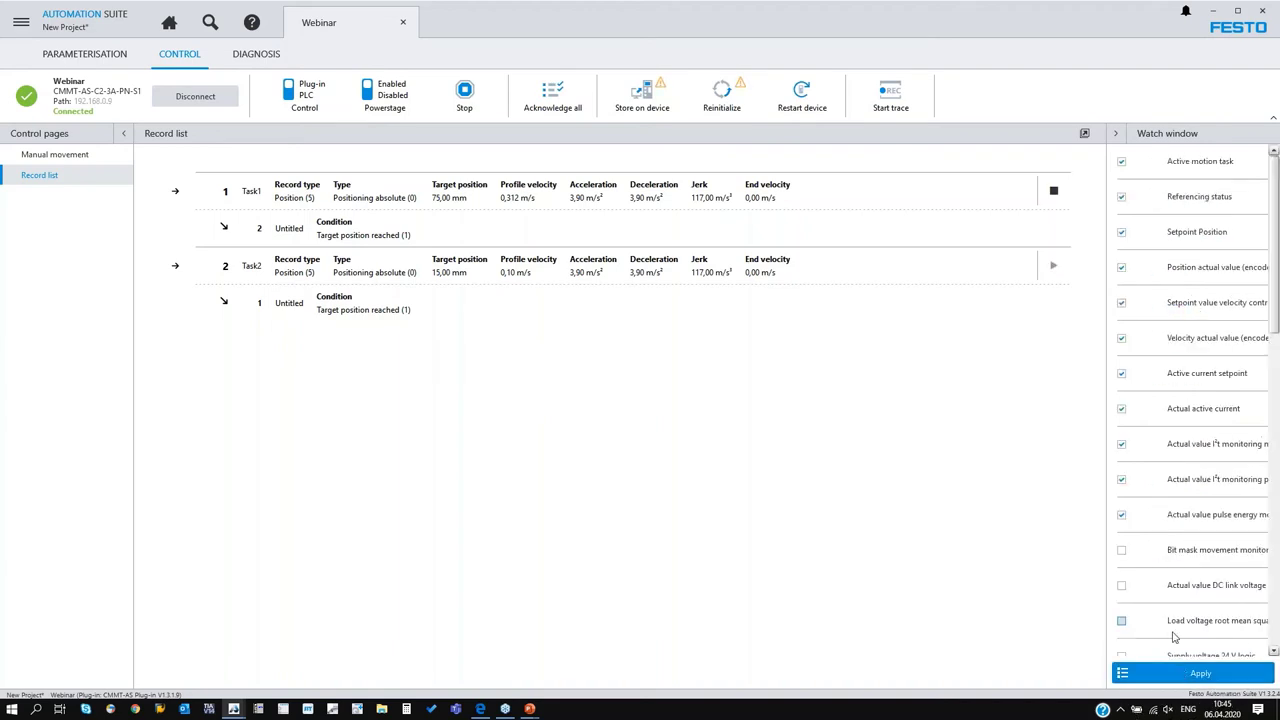
left_click(1168, 596)
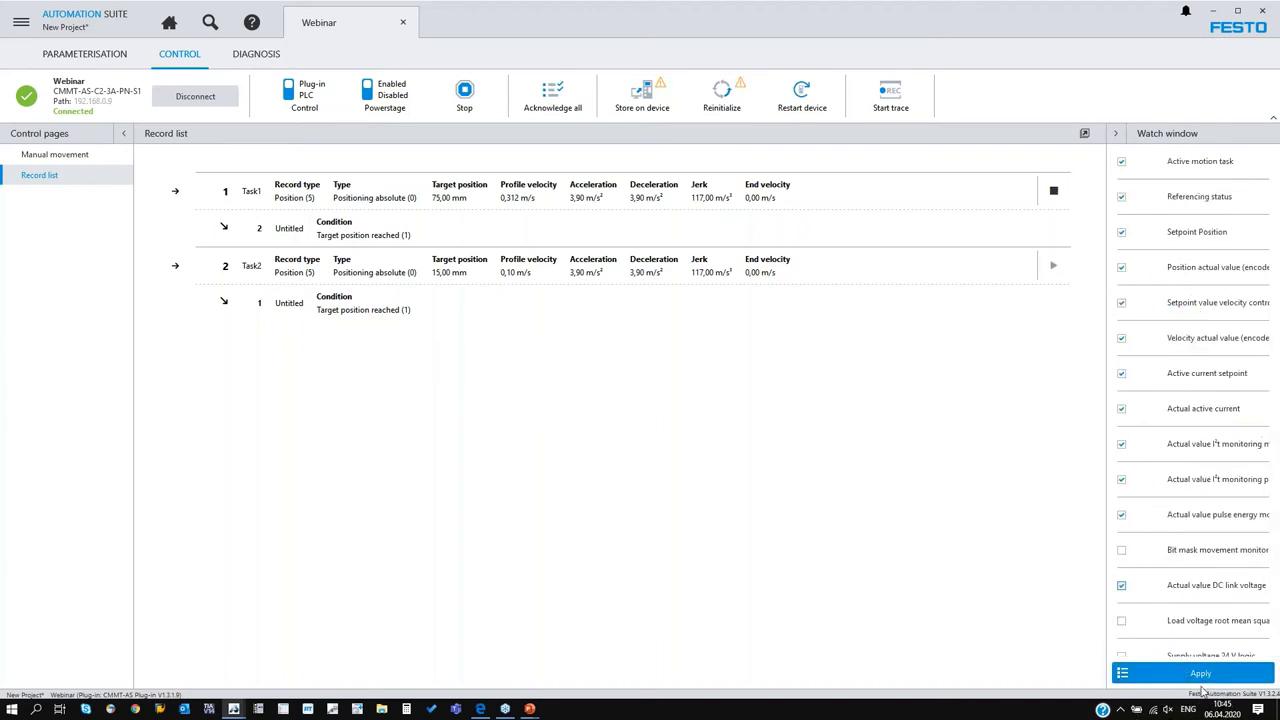
scroll(1196, 622, "down", 6)
left_click(1203, 490)
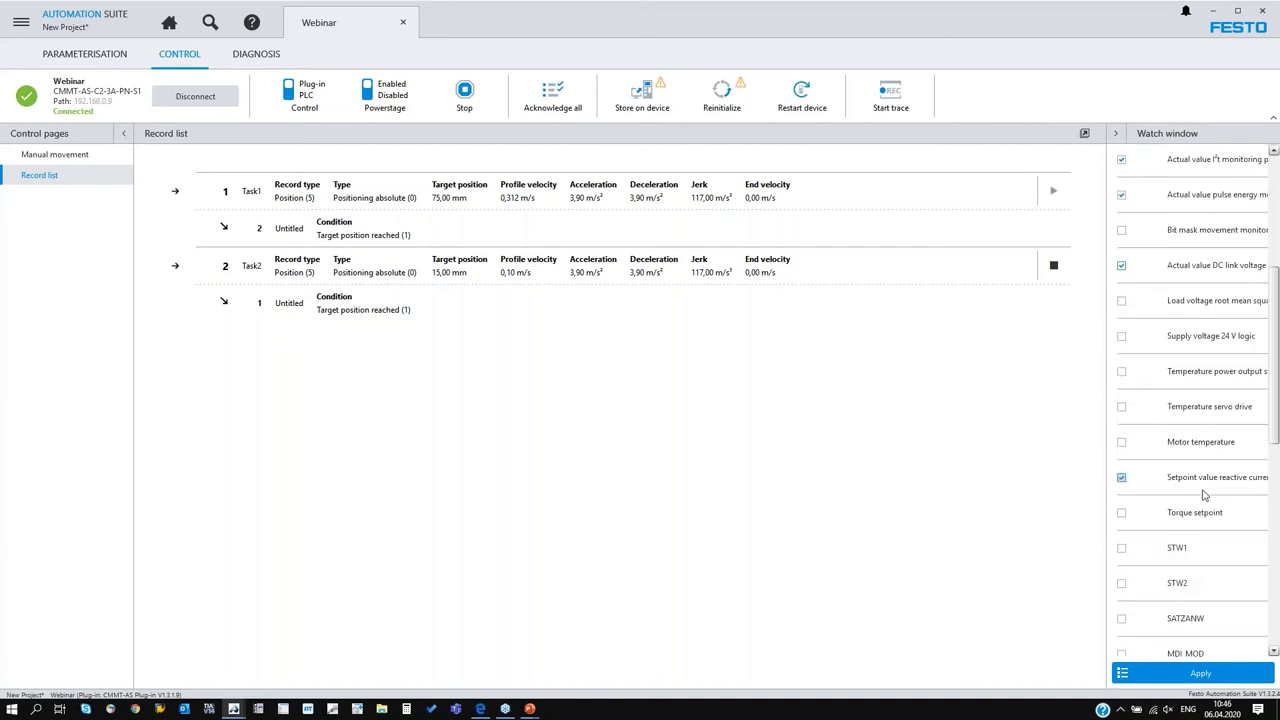
scroll(1203, 492, "up", 8)
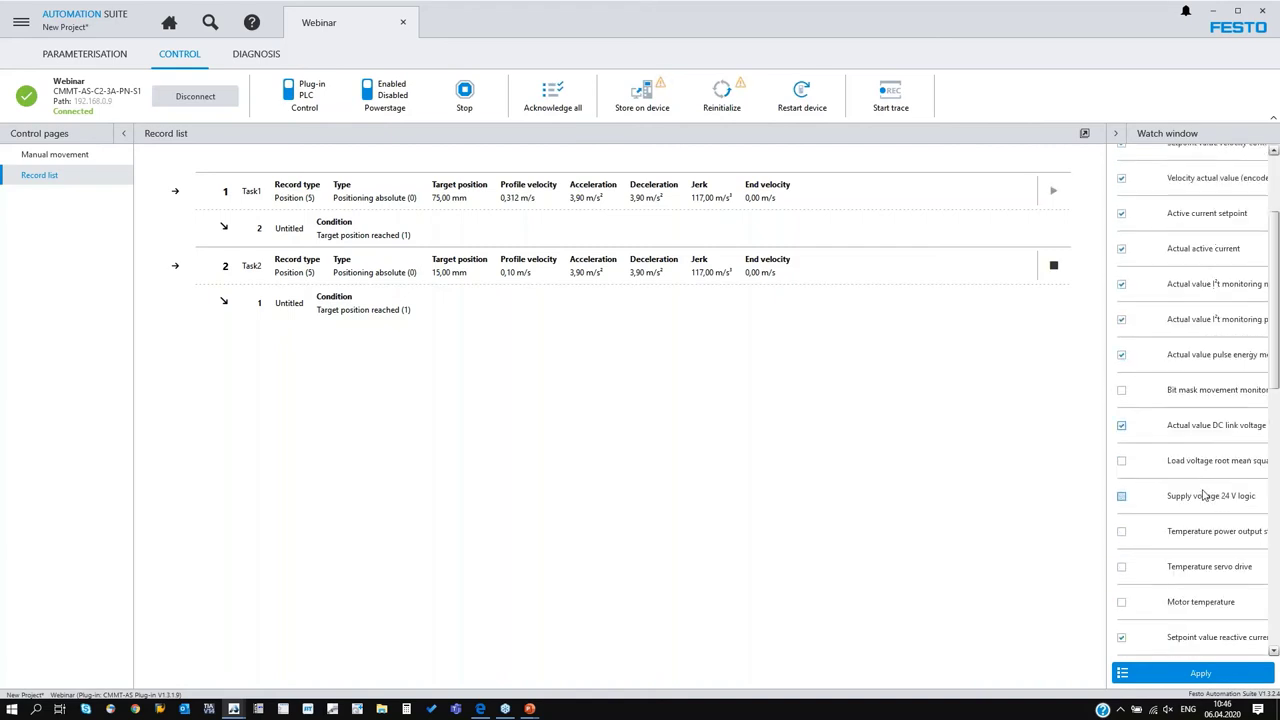
left_click(1203, 674)
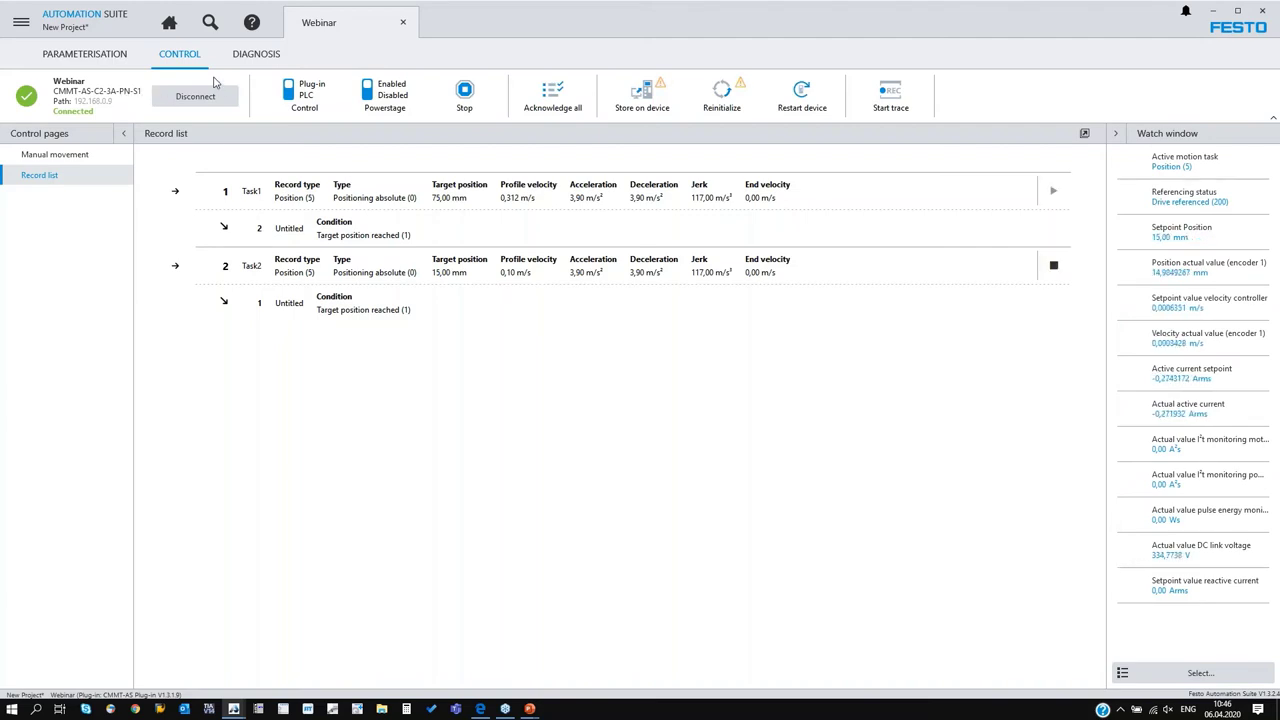
Review the homing method and axis configuration of Axis 1, and stop the running record list motion
left_click(112, 60)
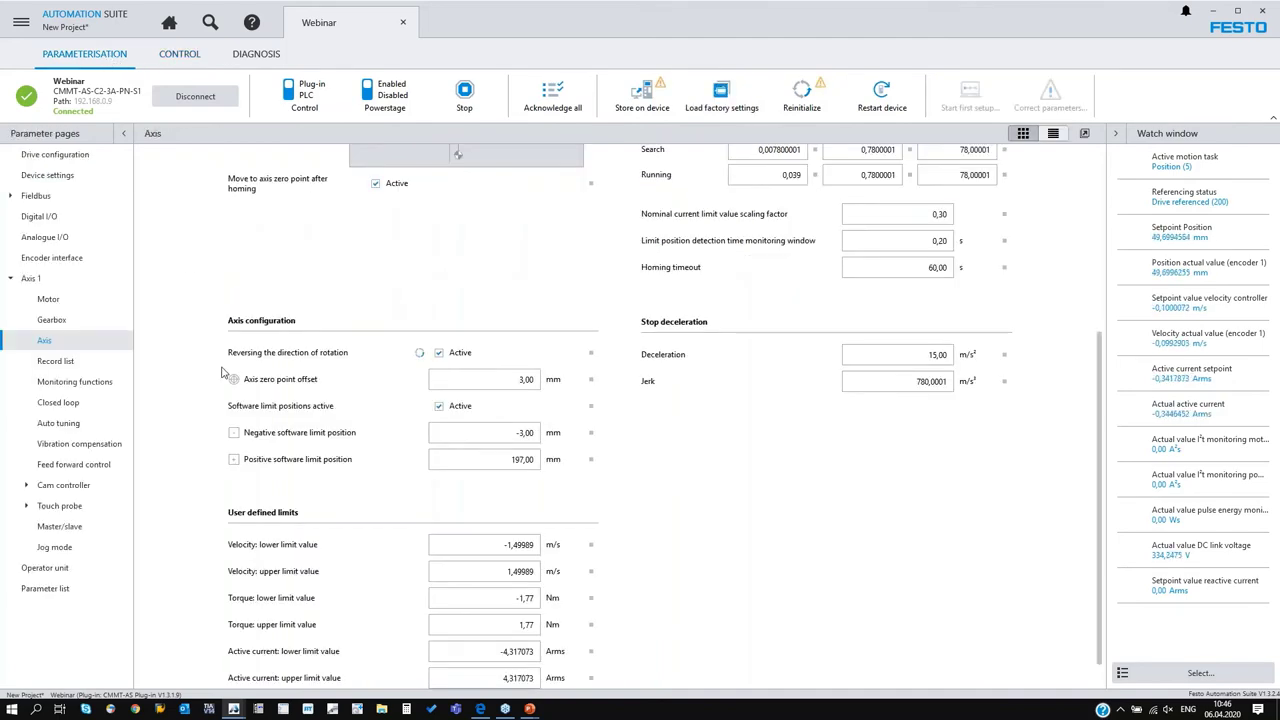
scroll(222, 372, "up", 3)
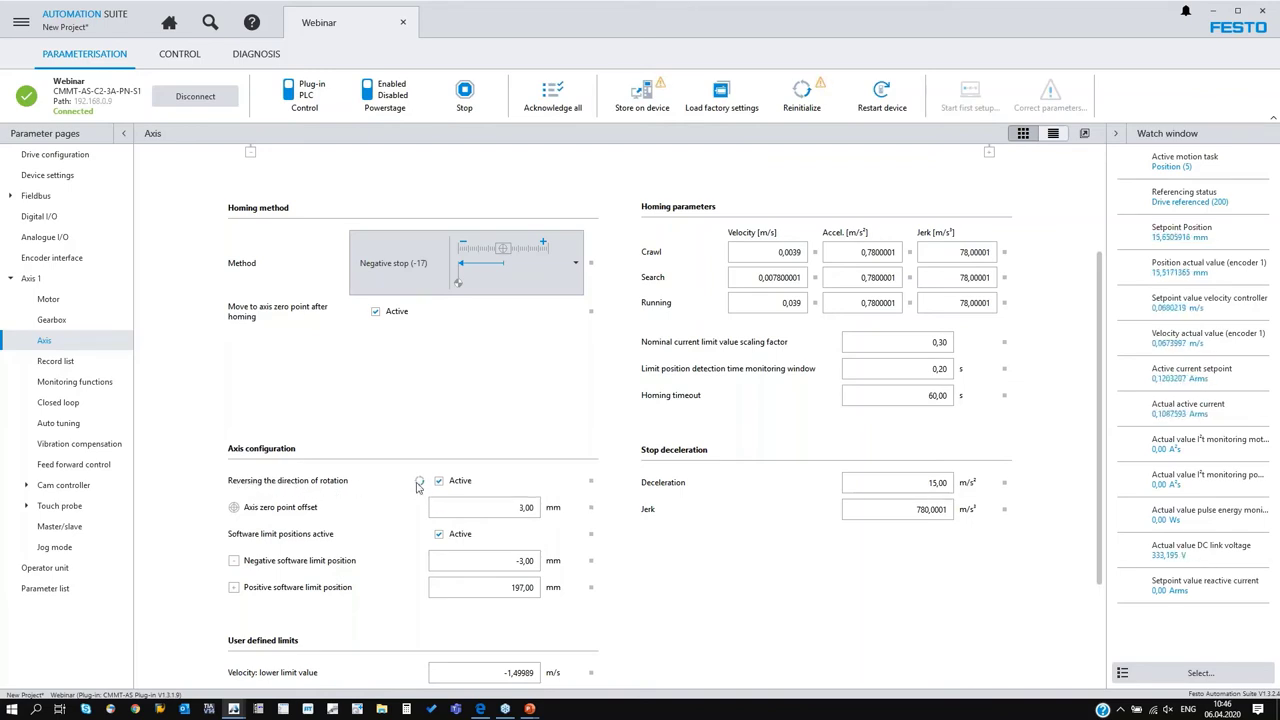
mouse_move(420, 486)
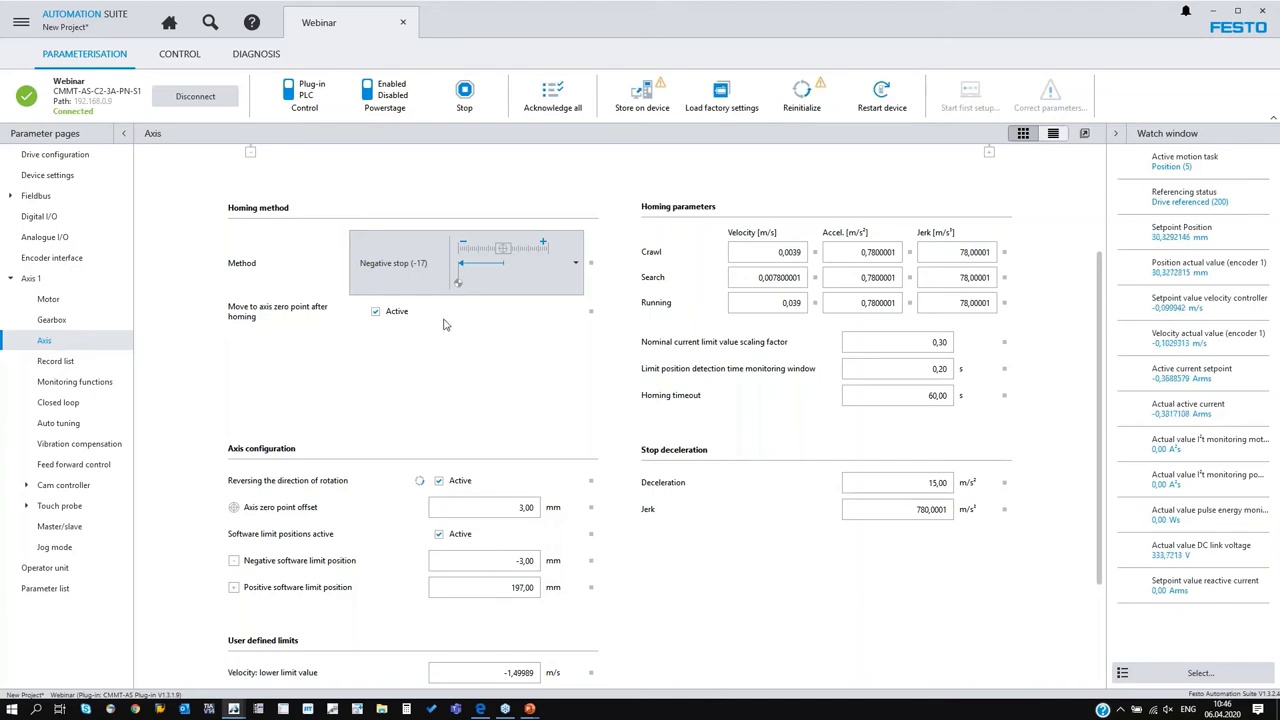
left_click(464, 96)
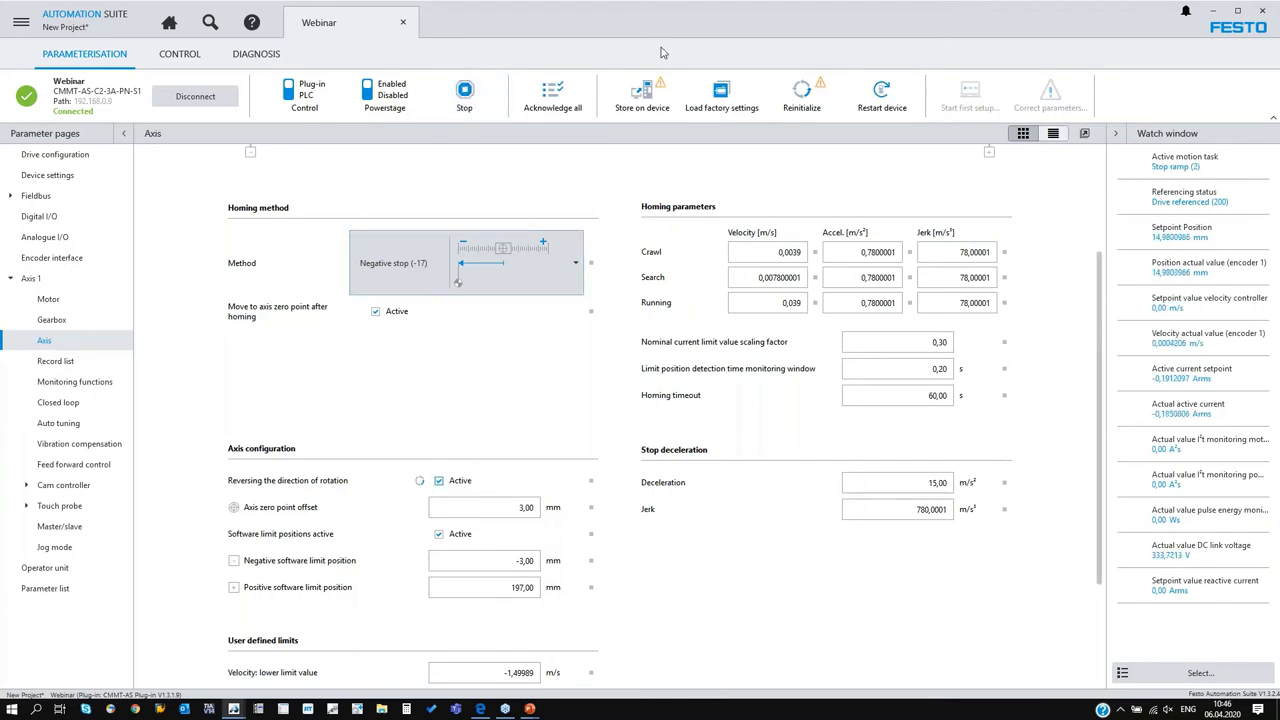
Try to reinitialize the device while the plug-in still controls the drive with its powerstage enabled
left_click(803, 96)
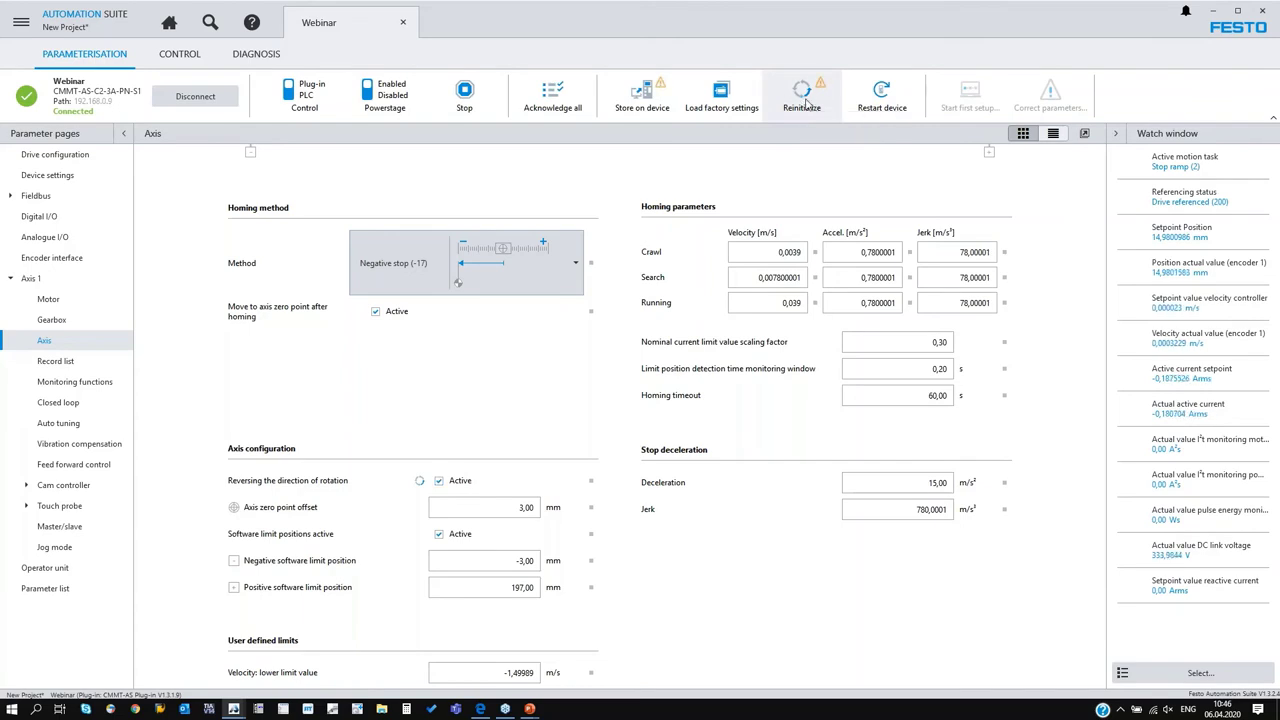
left_click(763, 387)
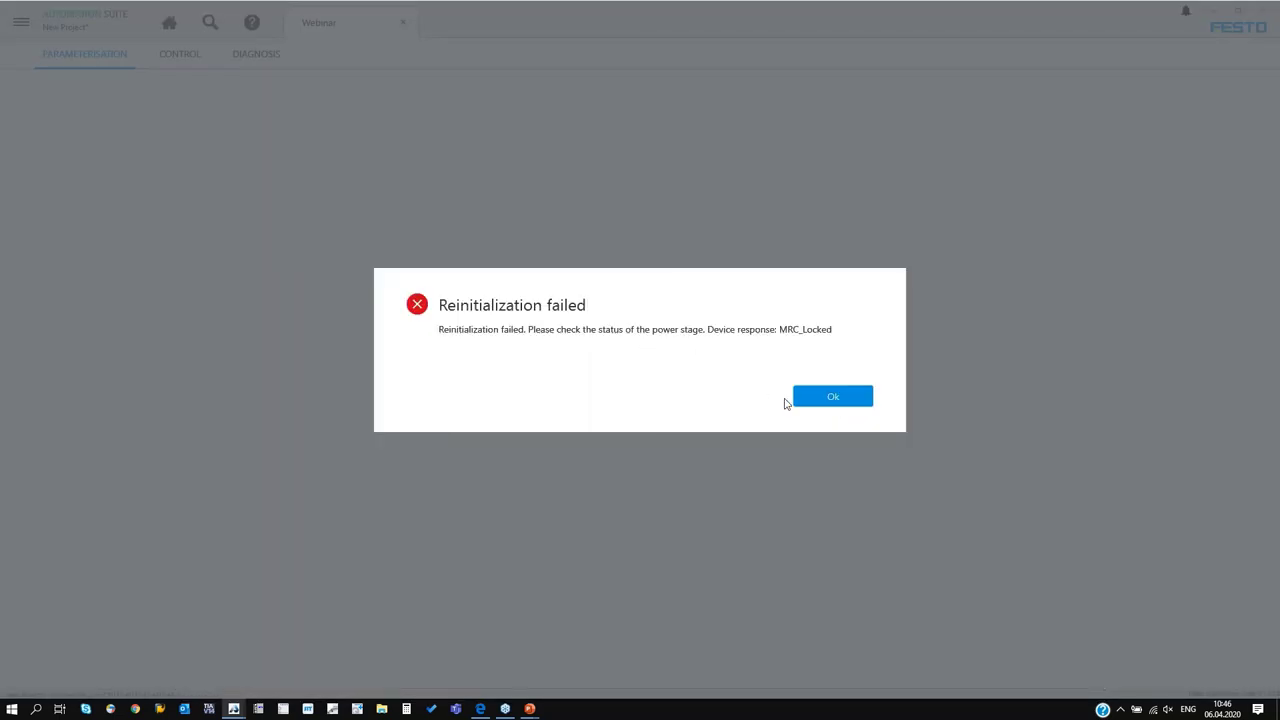
left_click(810, 399)
Reinitialize the device with the powerstage disabled and plug-in control released, and acknowledge all messages
left_click(370, 96)
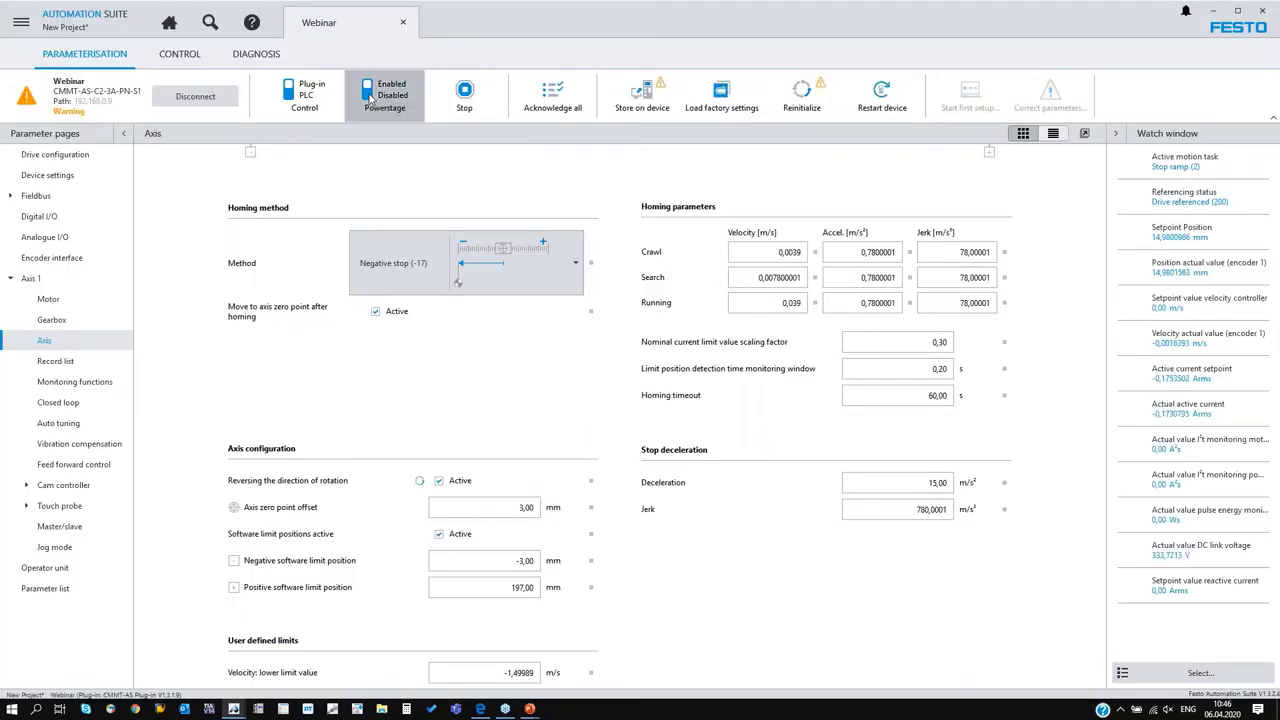
left_click(292, 97)
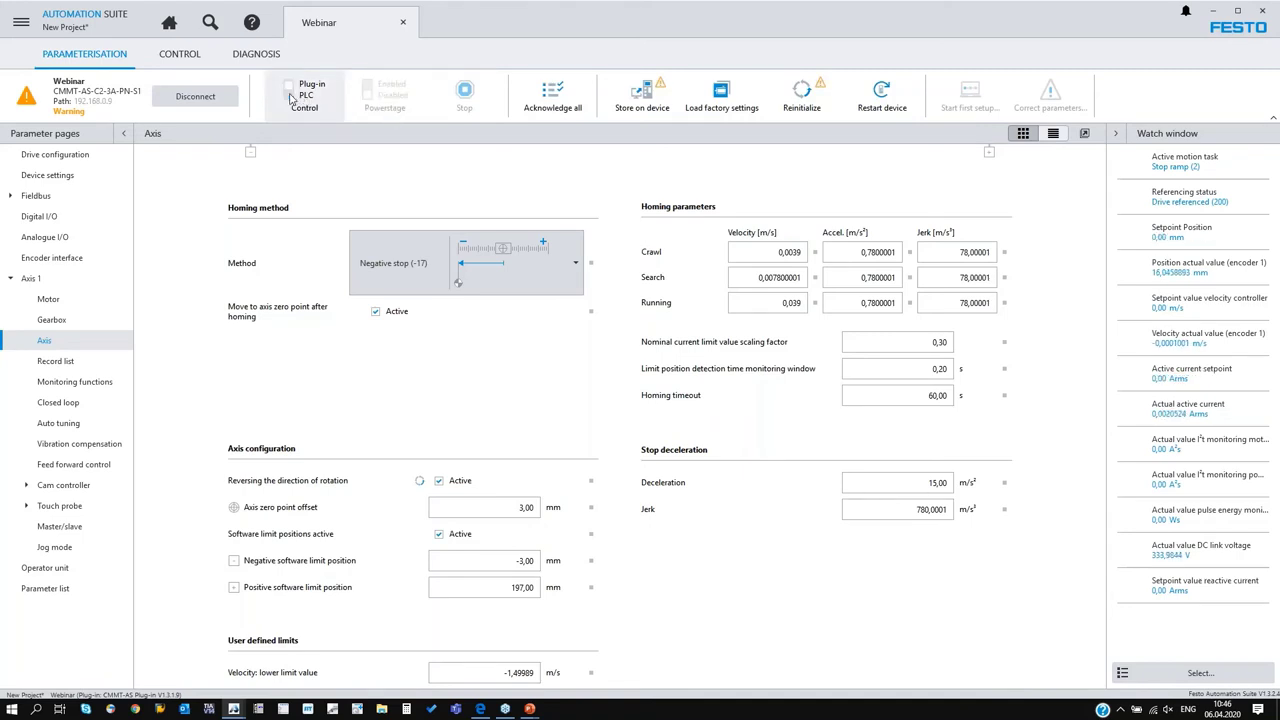
left_click(806, 97)
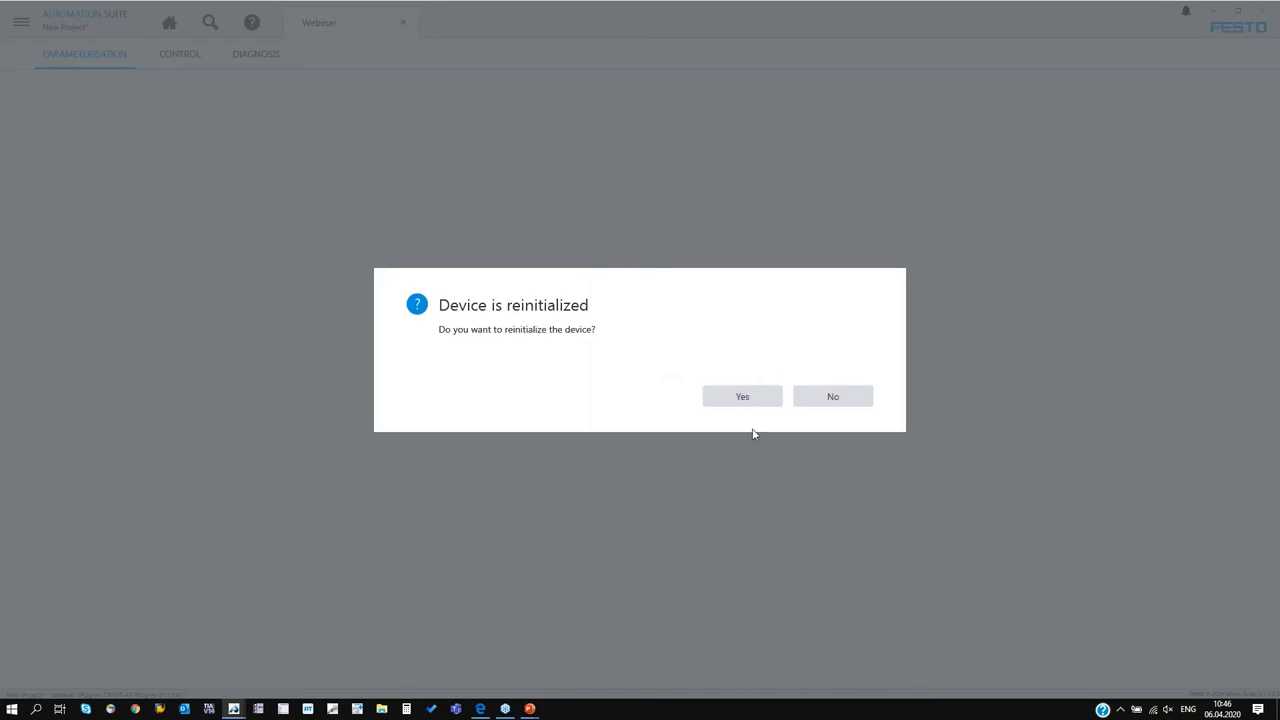
left_click(753, 400)
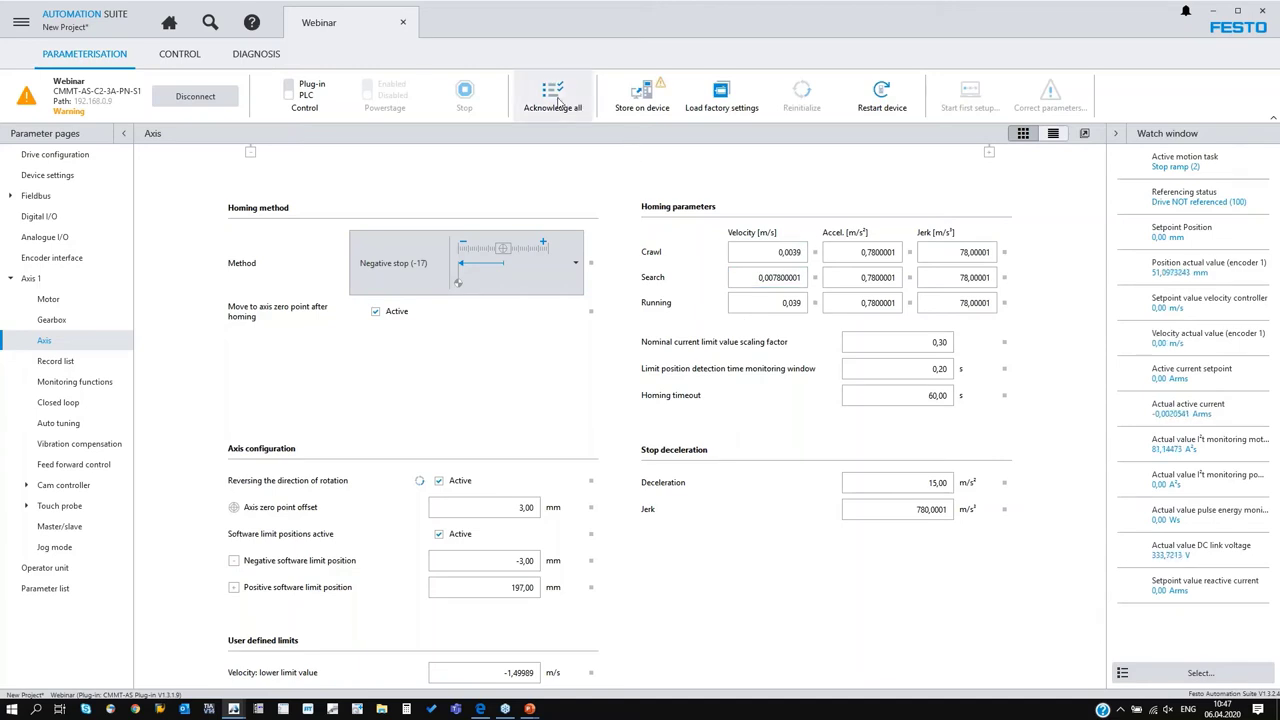
left_click(558, 100)
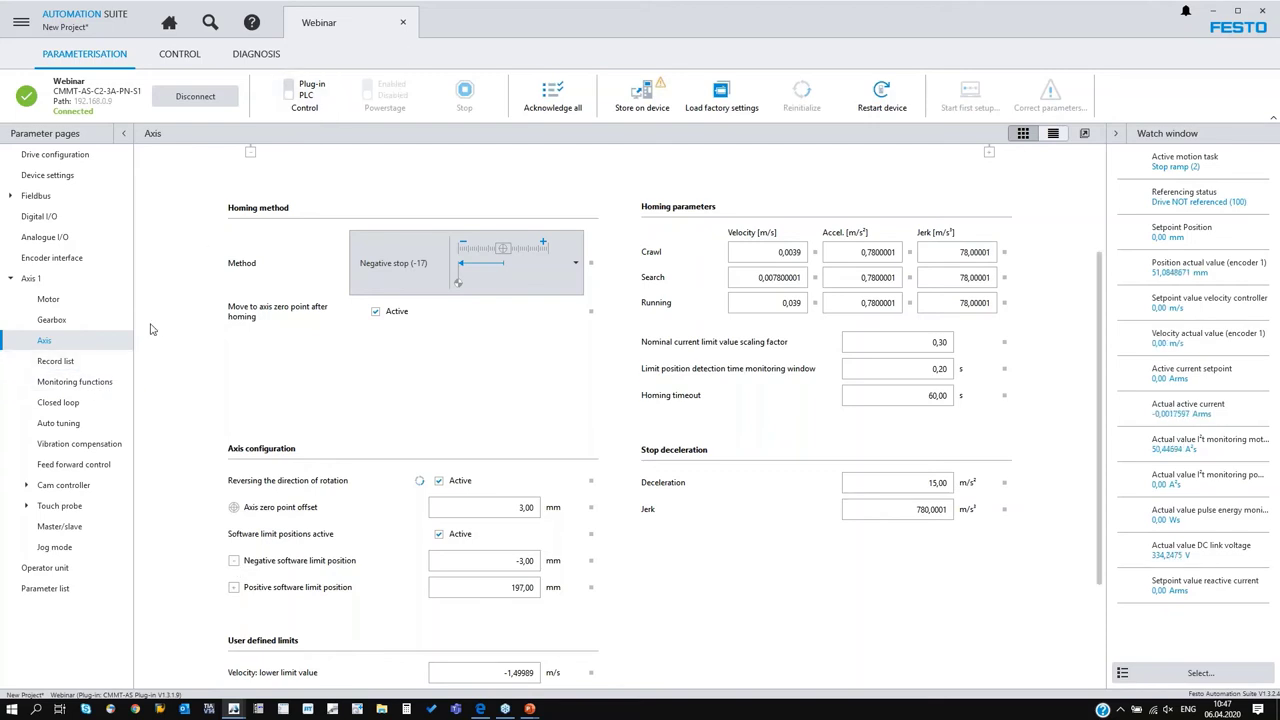
Examine the monitoring functions of Axis 1, including the following error, target reached and standstill settings
left_click(97, 382)
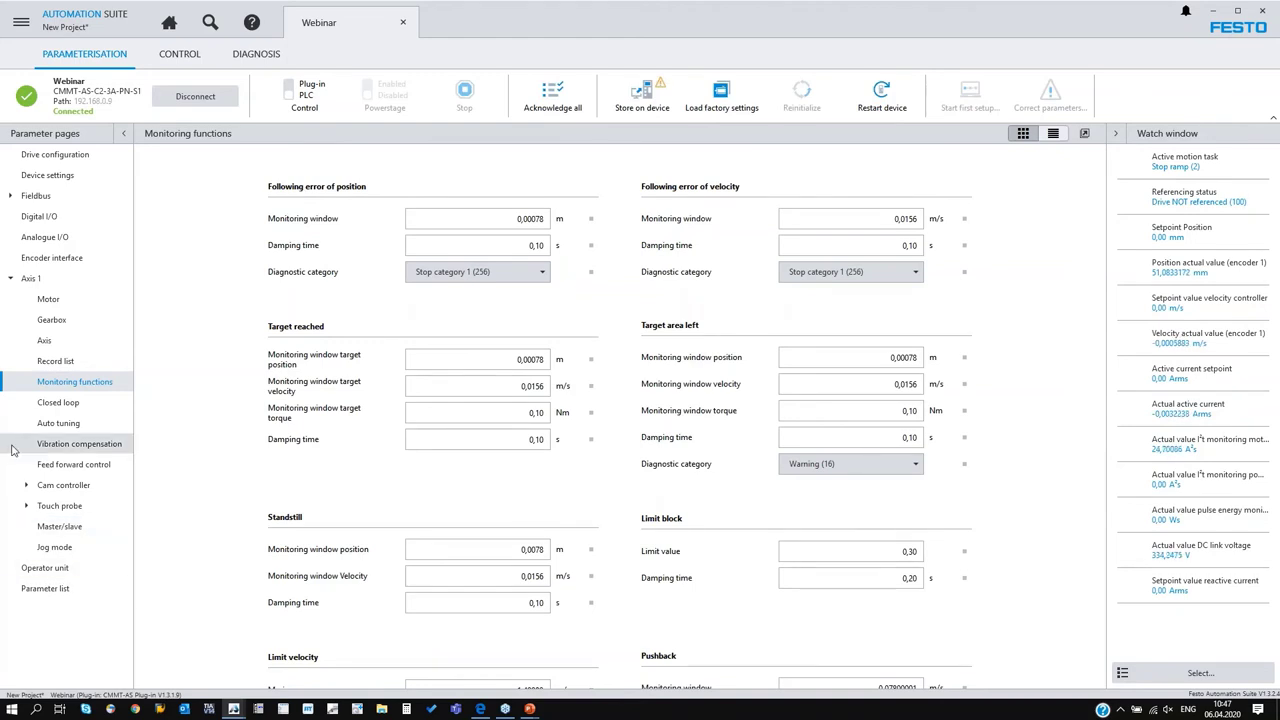
left_click(469, 241)
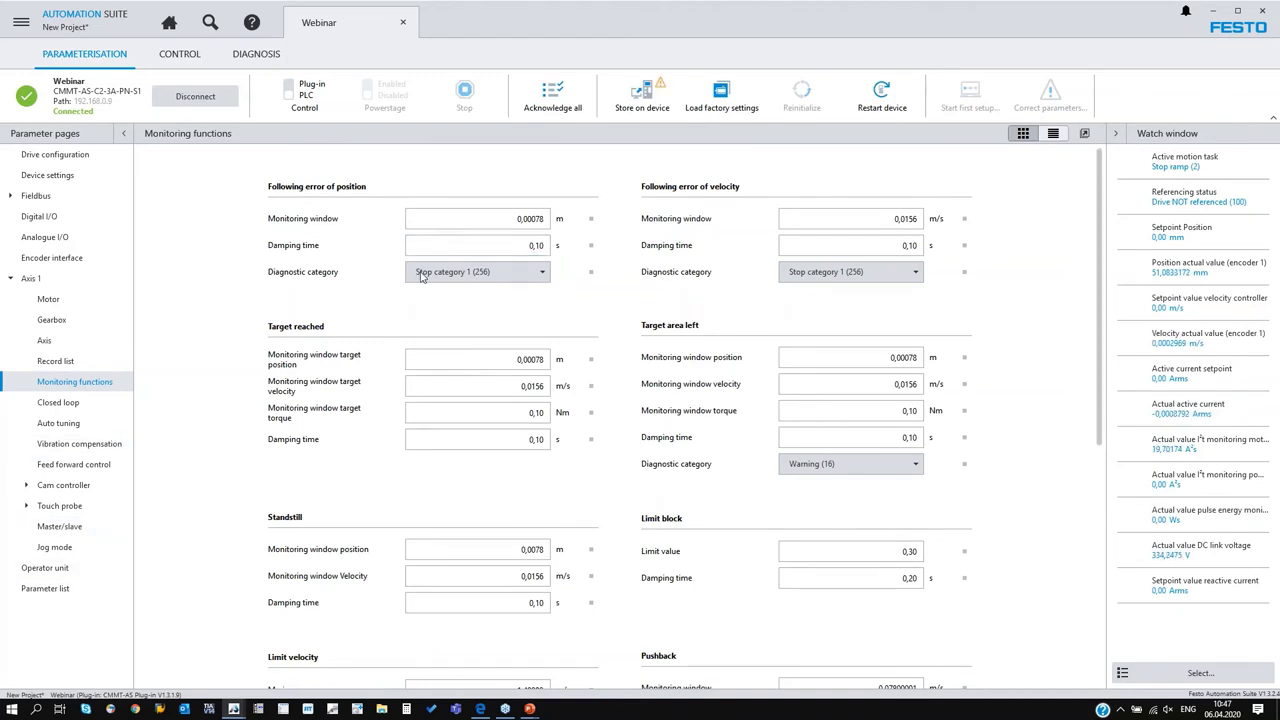
scroll(465, 350, "down", 1)
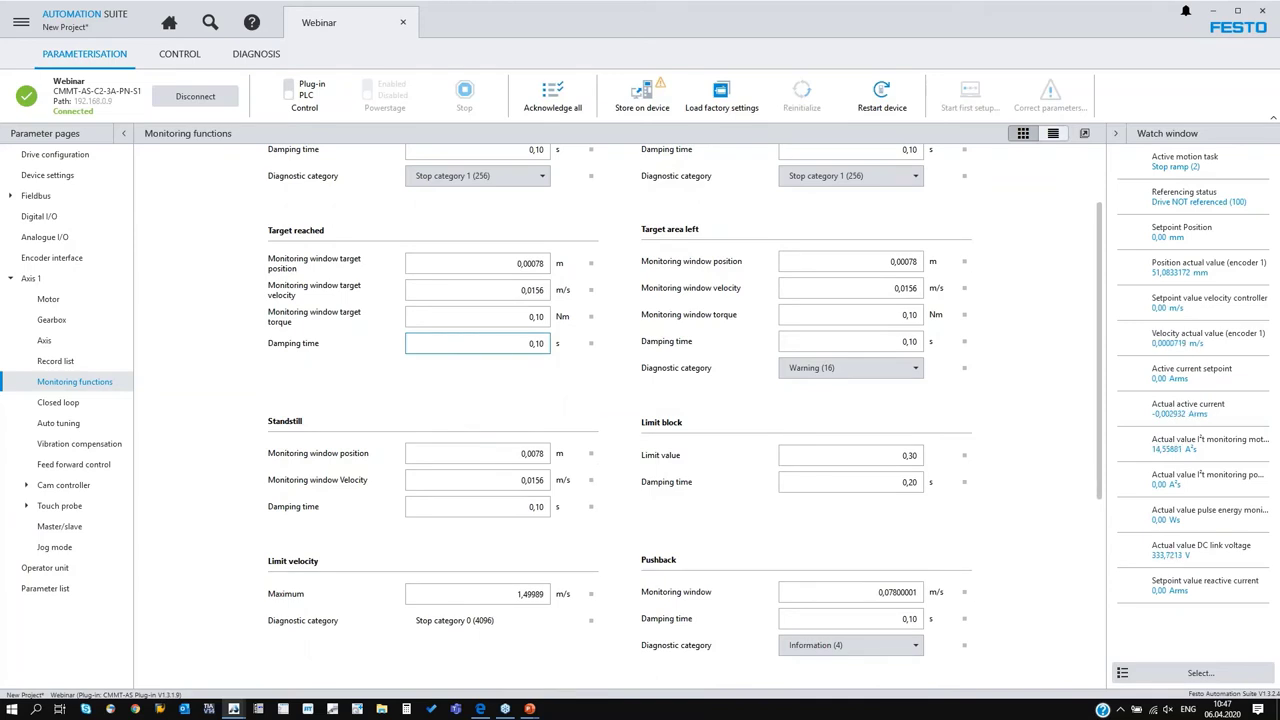
scroll(470, 354, "up", 2)
left_click(470, 358)
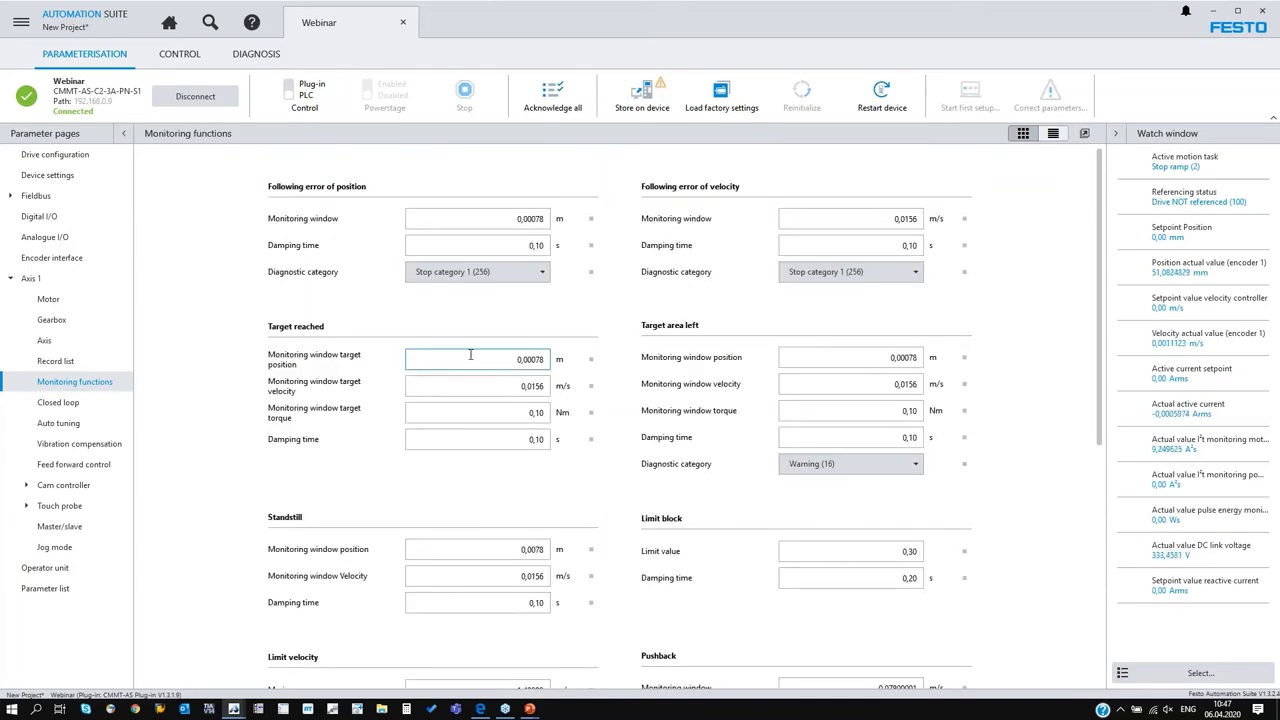
left_click(489, 501)
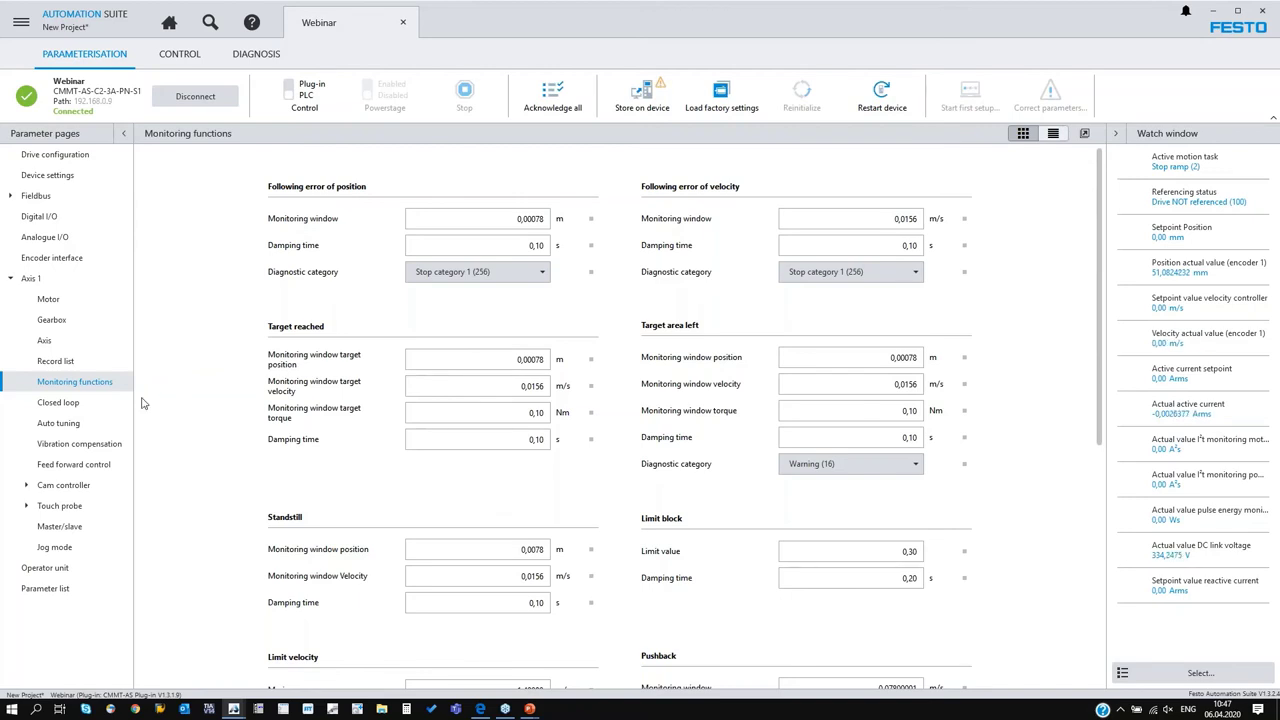
Examine the closed loop settings of Axis 1, including the application mass, controller gains and stored parameter sets
left_click(58, 402)
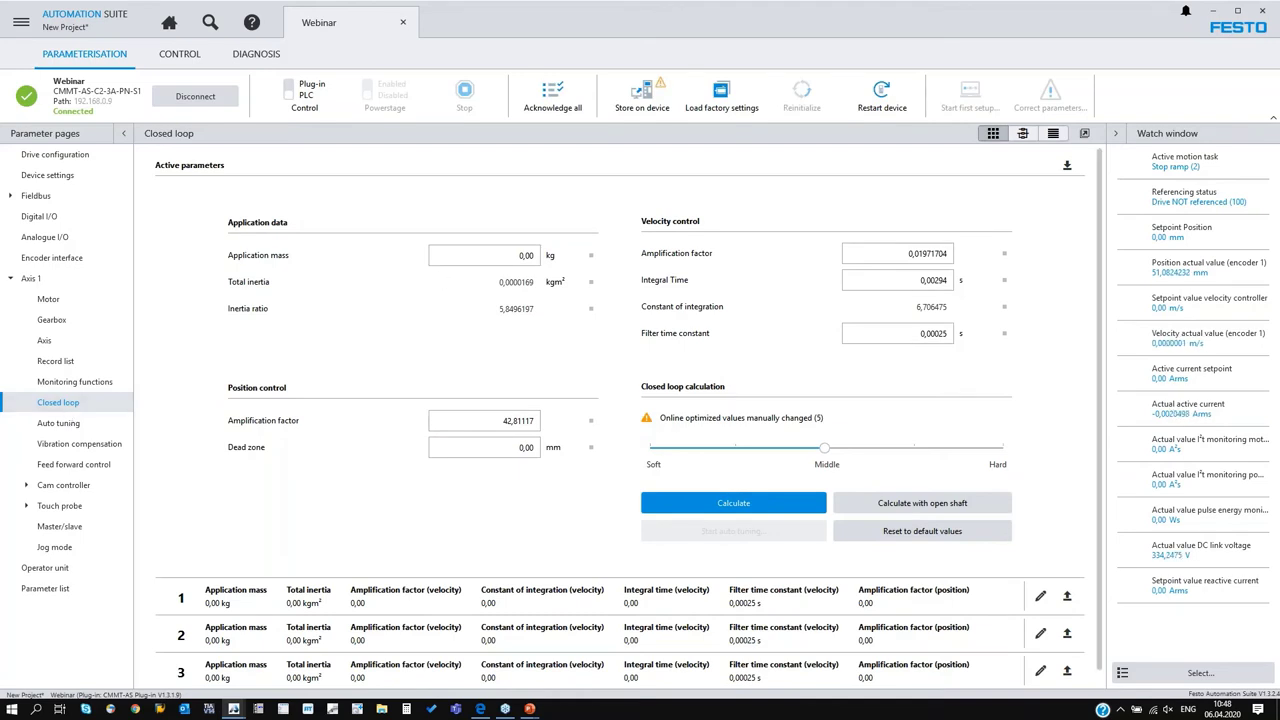
left_click(522, 256)
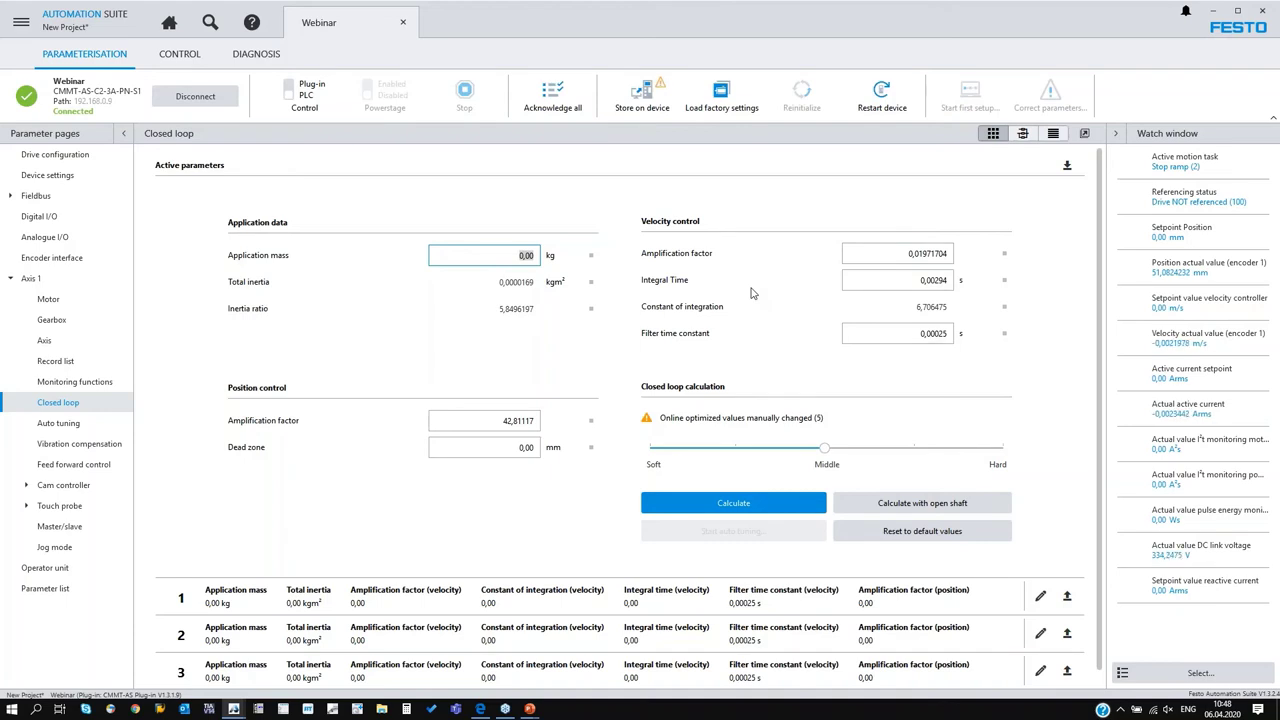
scroll(230, 610, "down", 1)
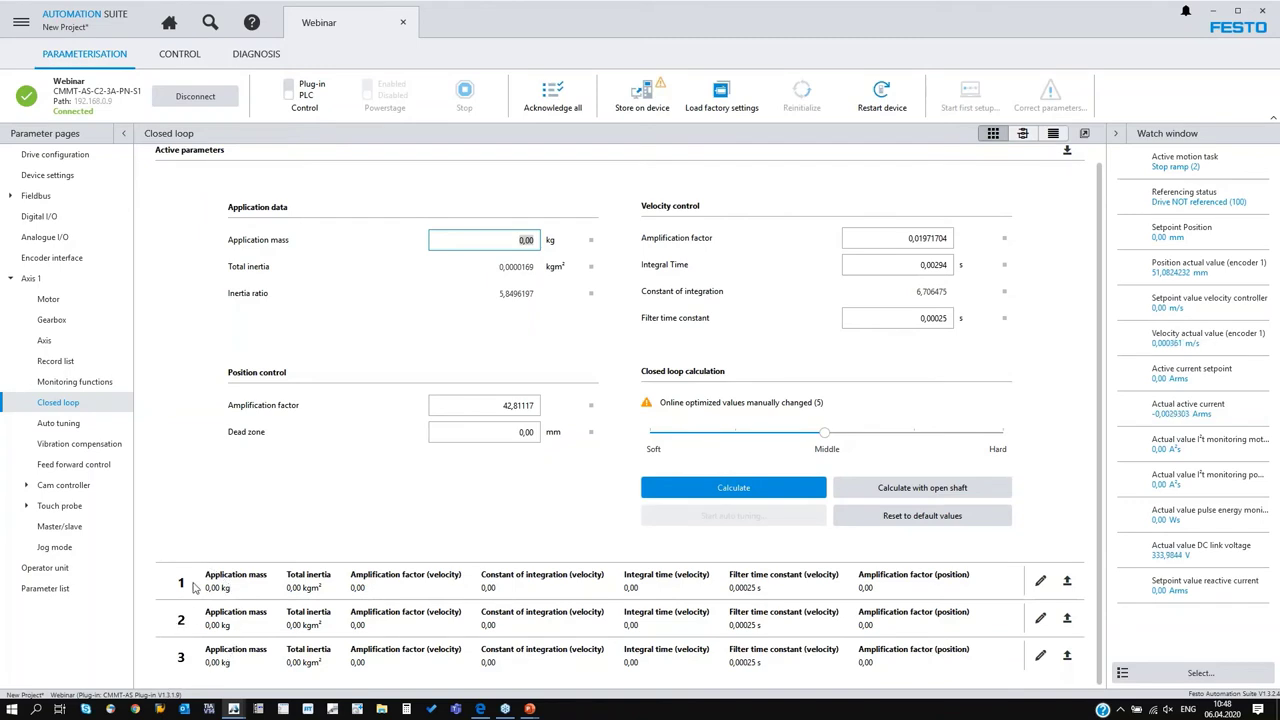
left_click(186, 588)
Open the auto tuning parameters without recalculating the closed loop, and take over master control via the plug-in
left_click(98, 427)
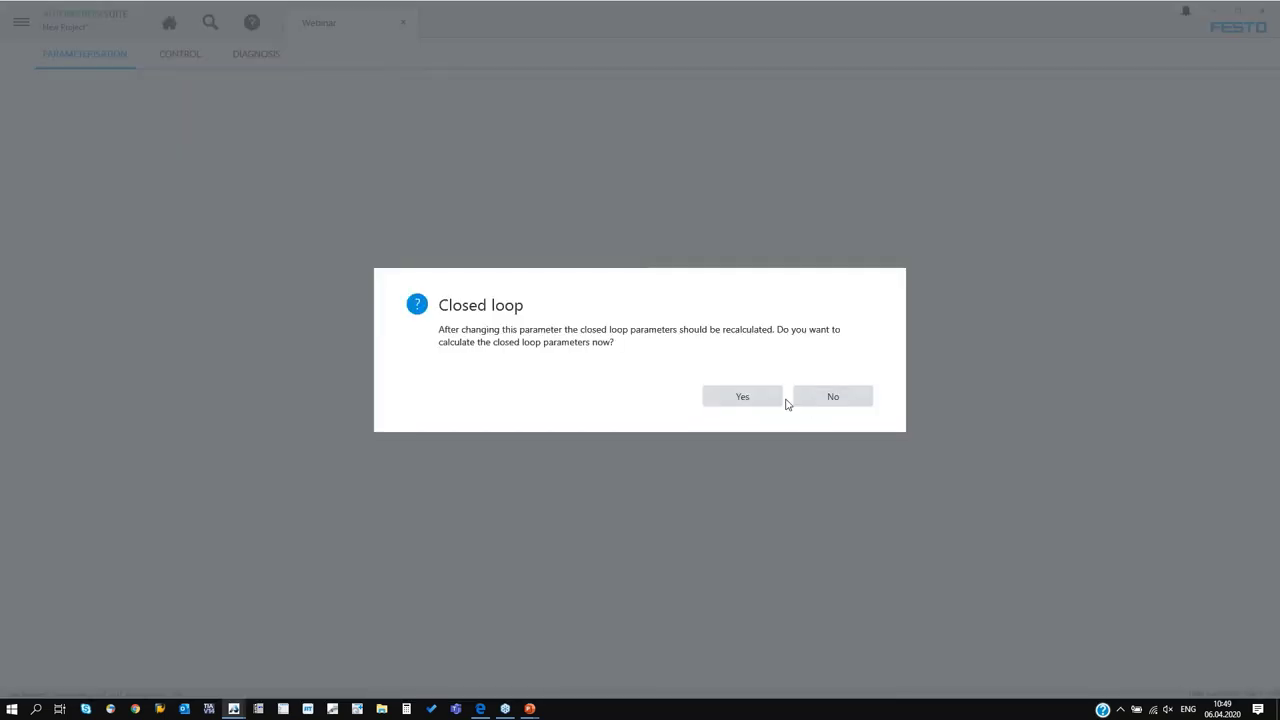
left_click(816, 401)
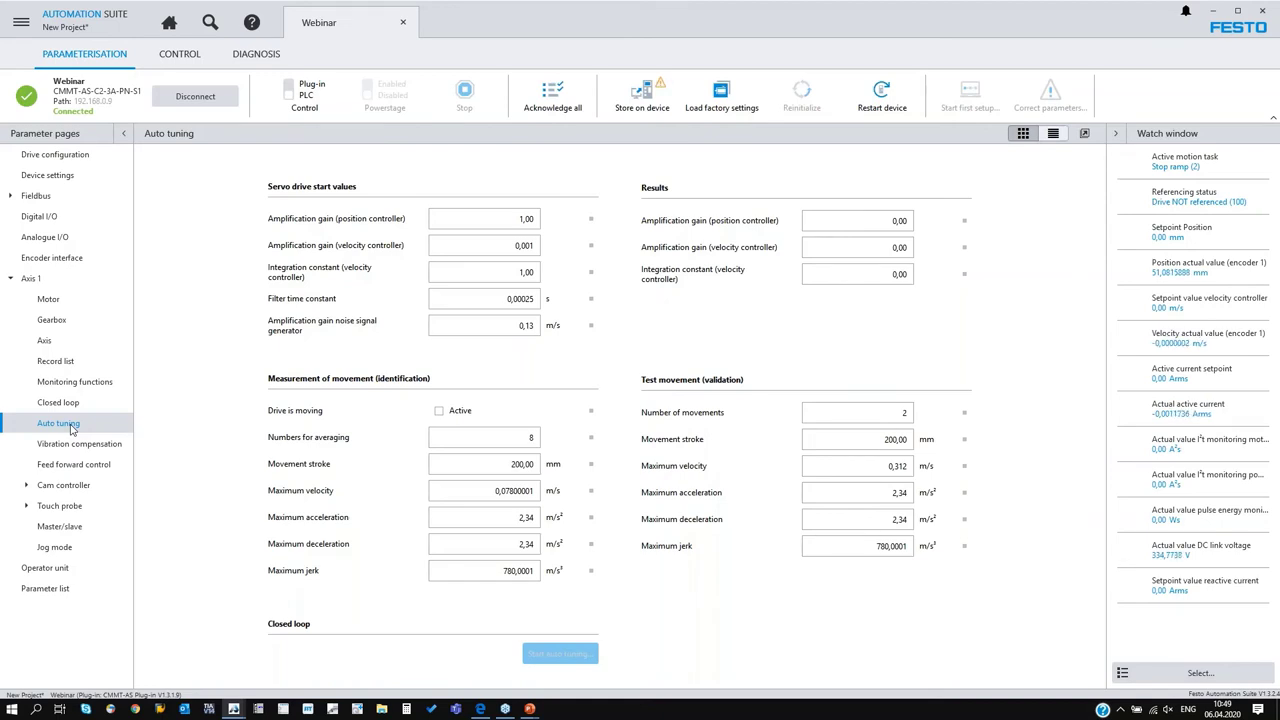
left_click(300, 86)
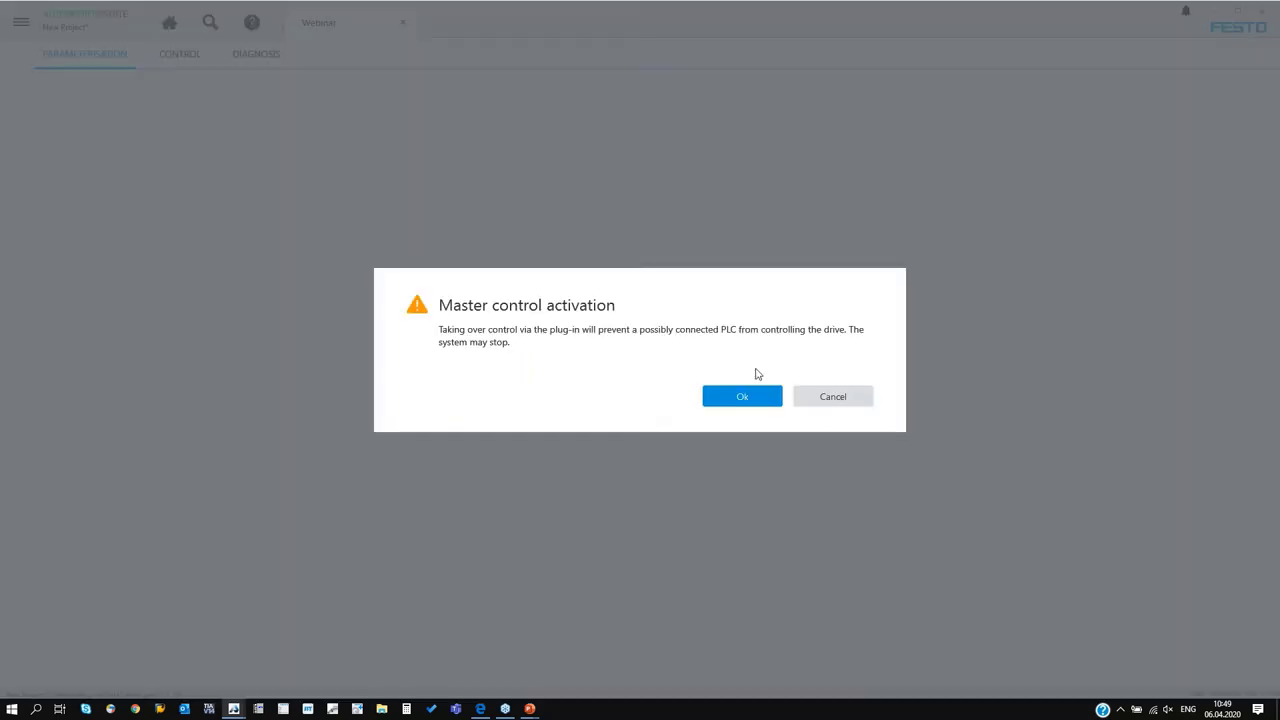
left_click(750, 396)
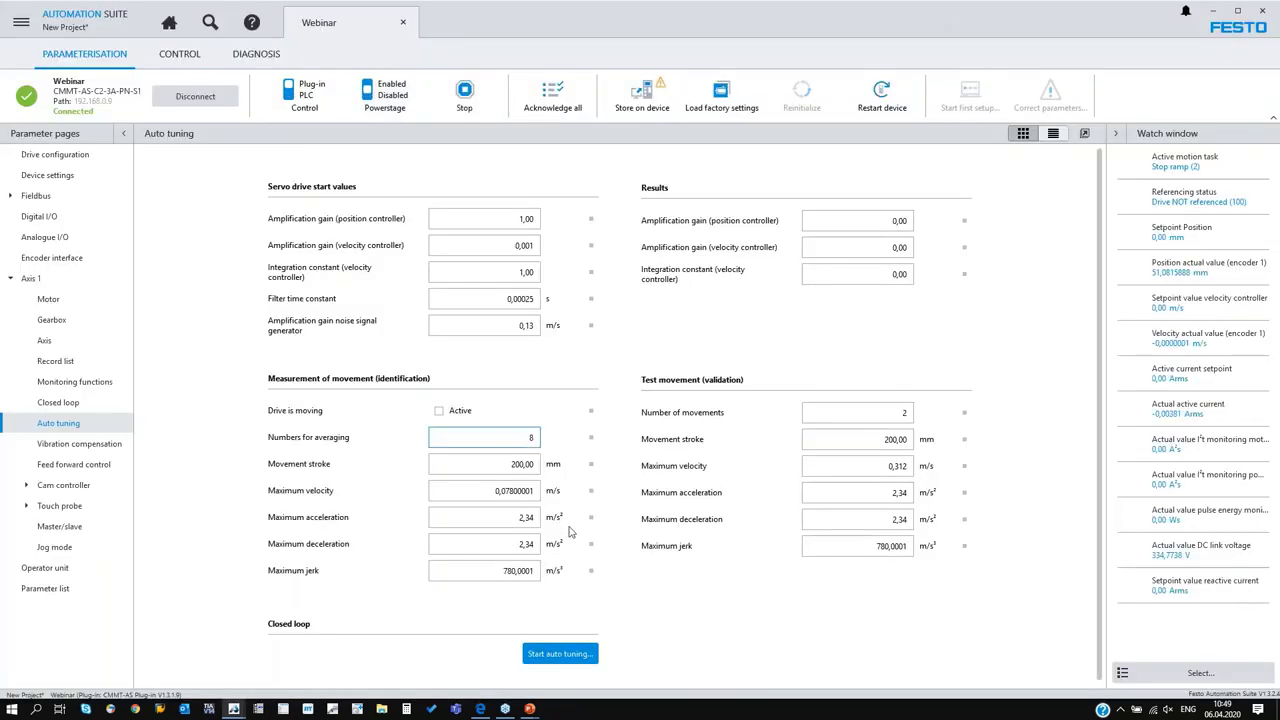
Examine the auto tuning wizard's movement constraints with the Move slide by option, and leave the wizard without starting the tuning
left_click(560, 654)
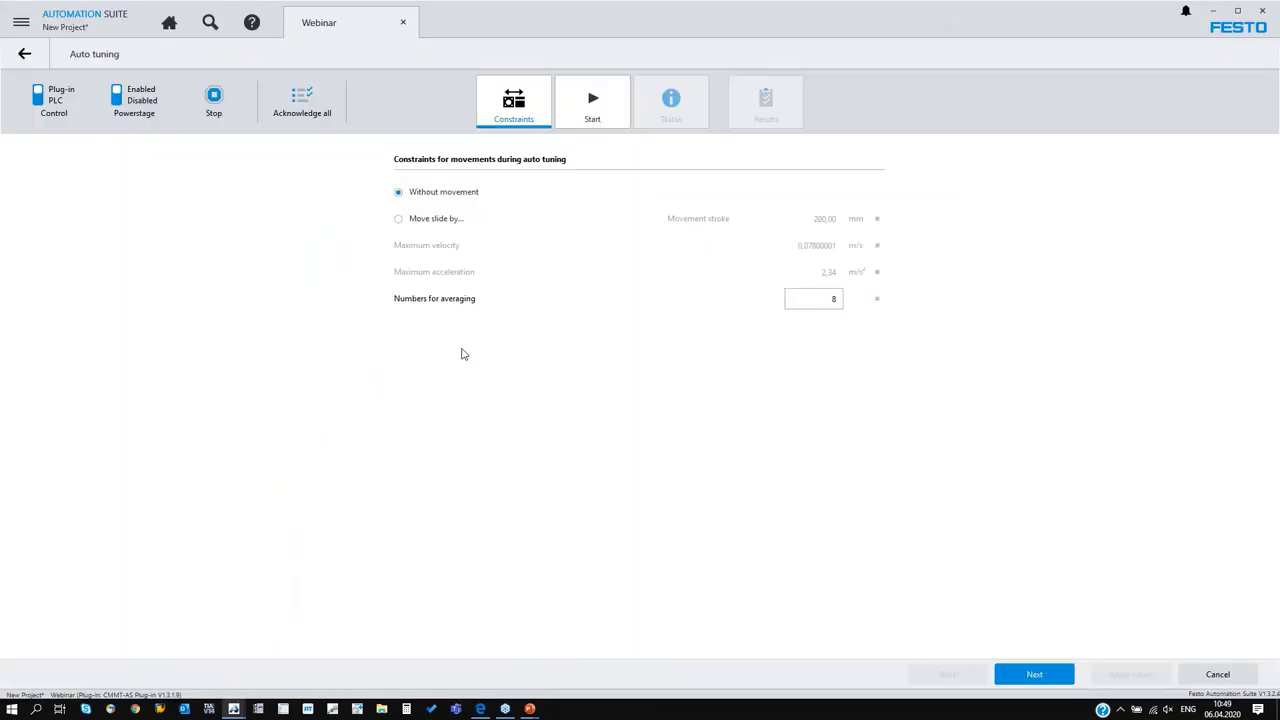
left_click(443, 219)
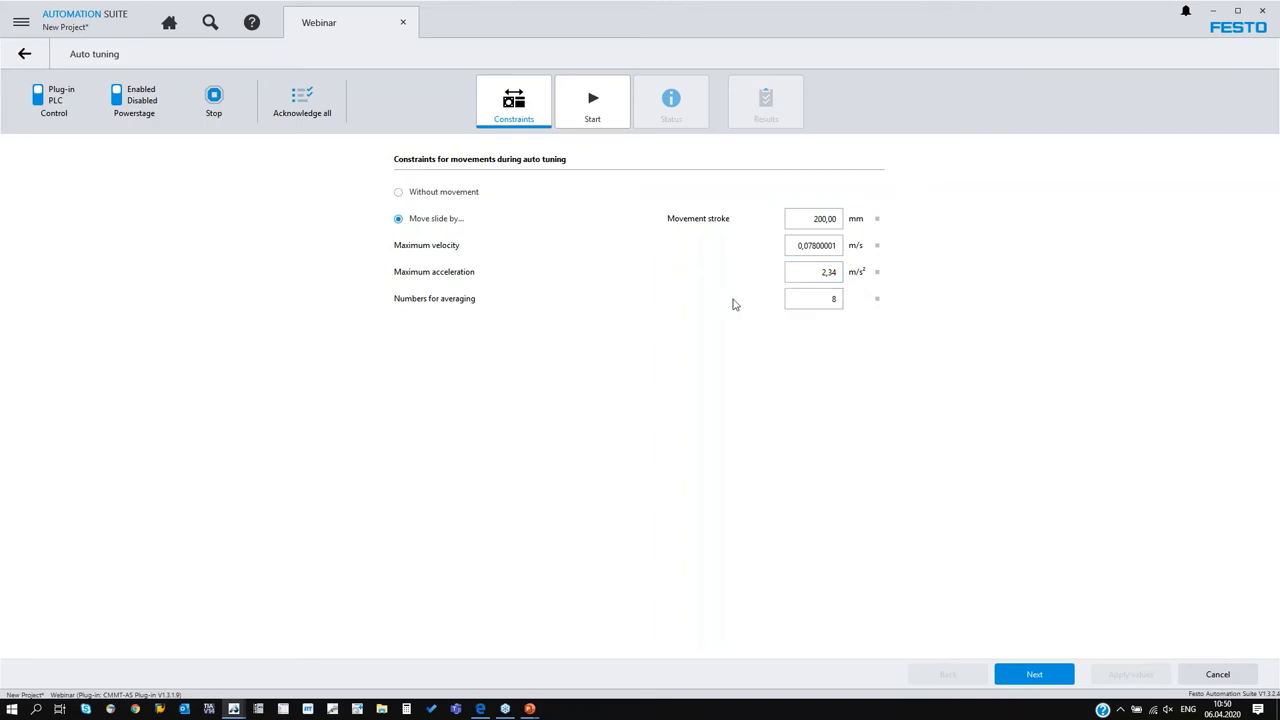
left_click(807, 299)
left_click(25, 53)
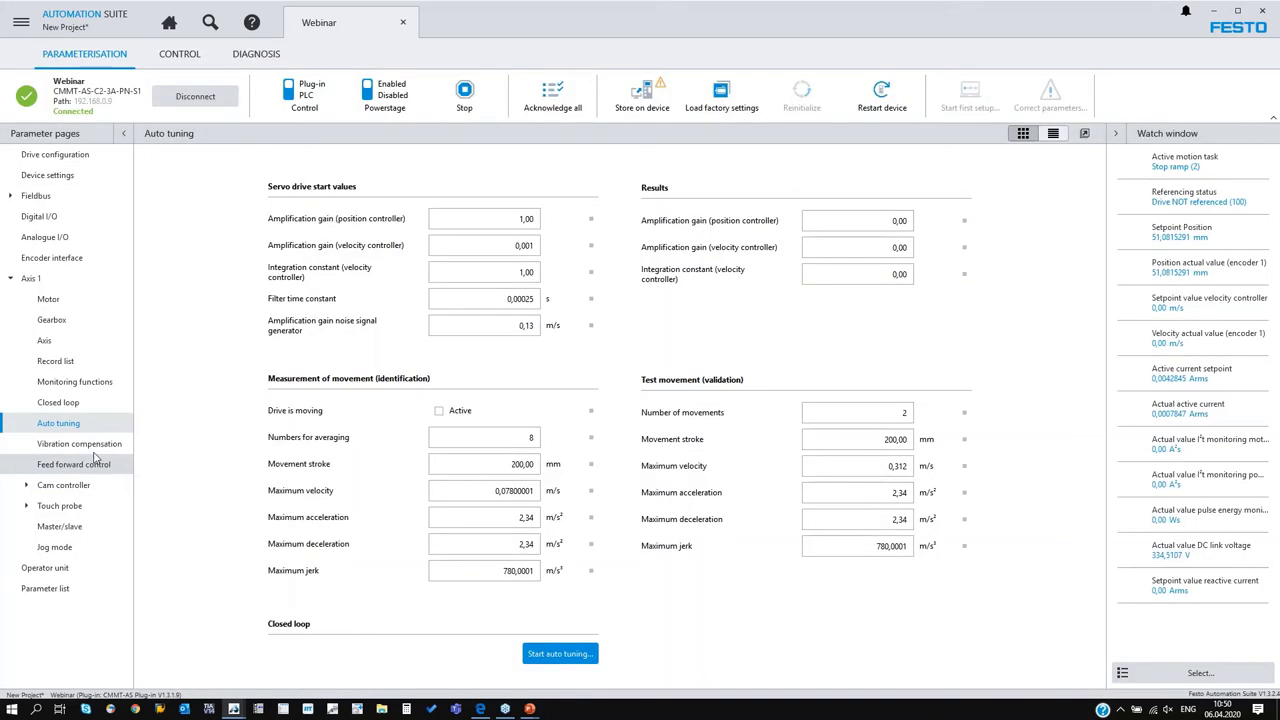
Examine the vibration compensation settings and the feed forward control diagram of Axis 1, including the torque offset
left_click(93, 446)
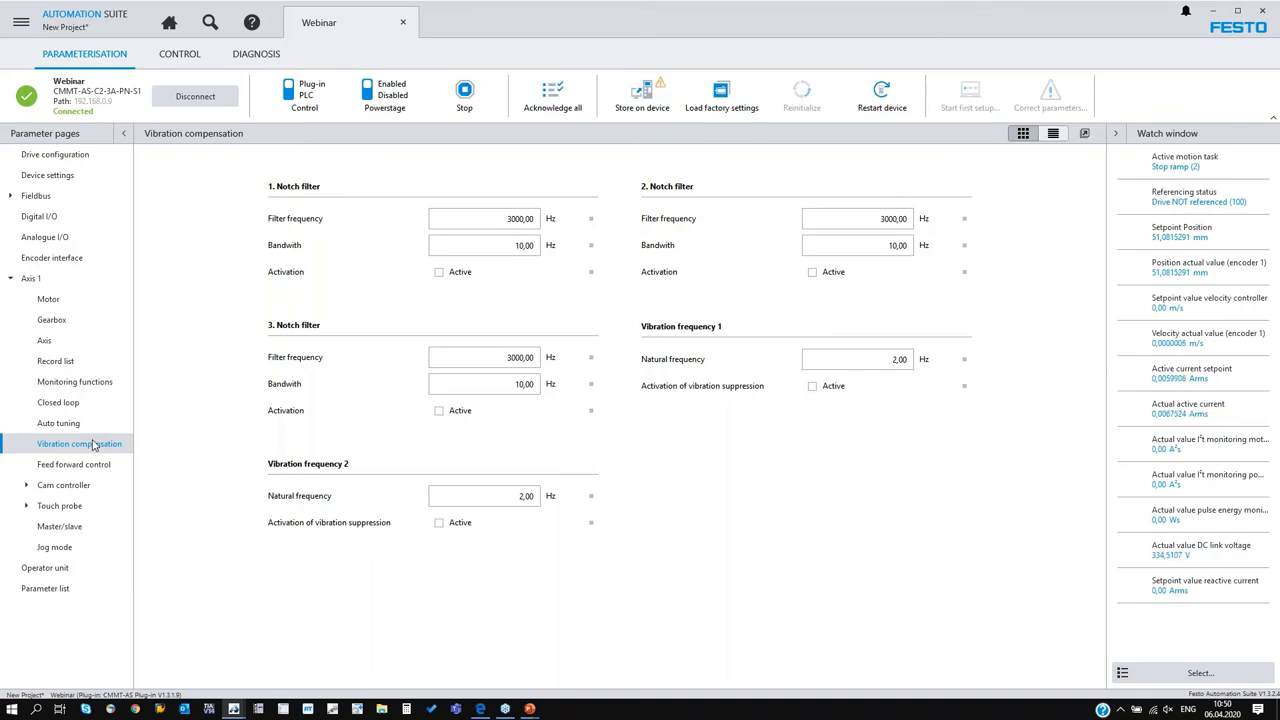
left_click(88, 467)
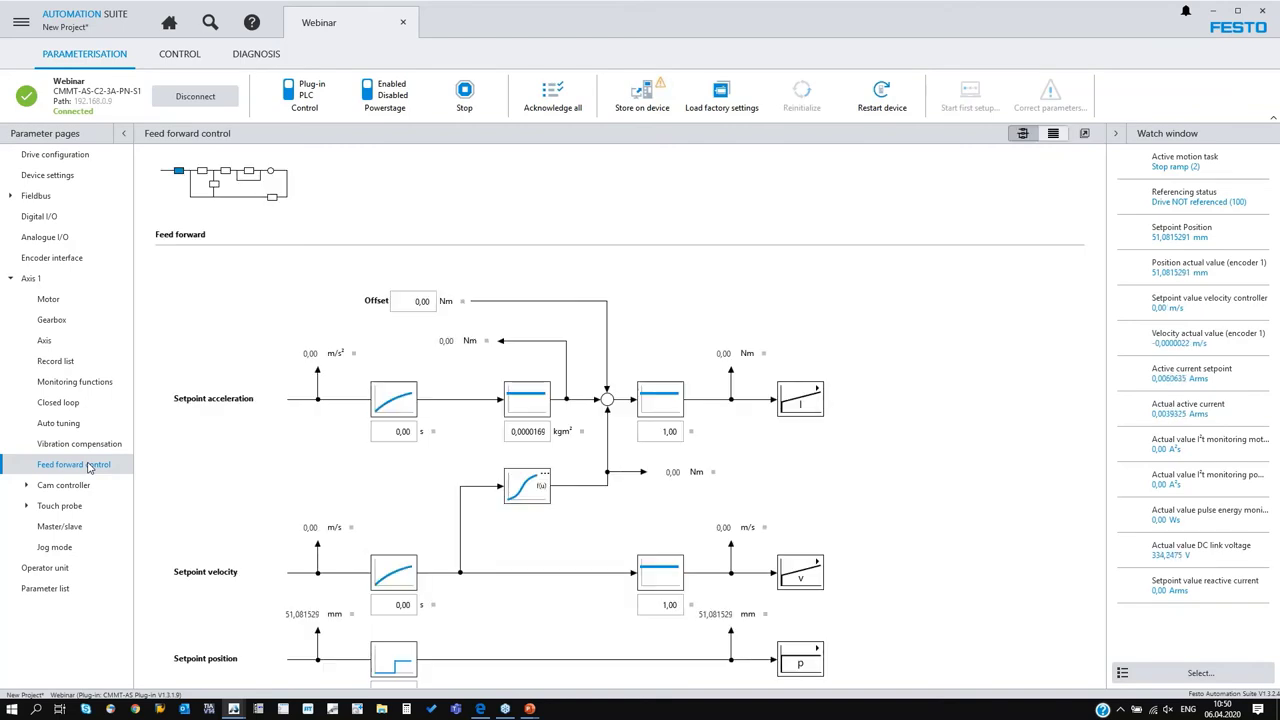
scroll(545, 488, "down", 1)
scroll(545, 488, "up", 1)
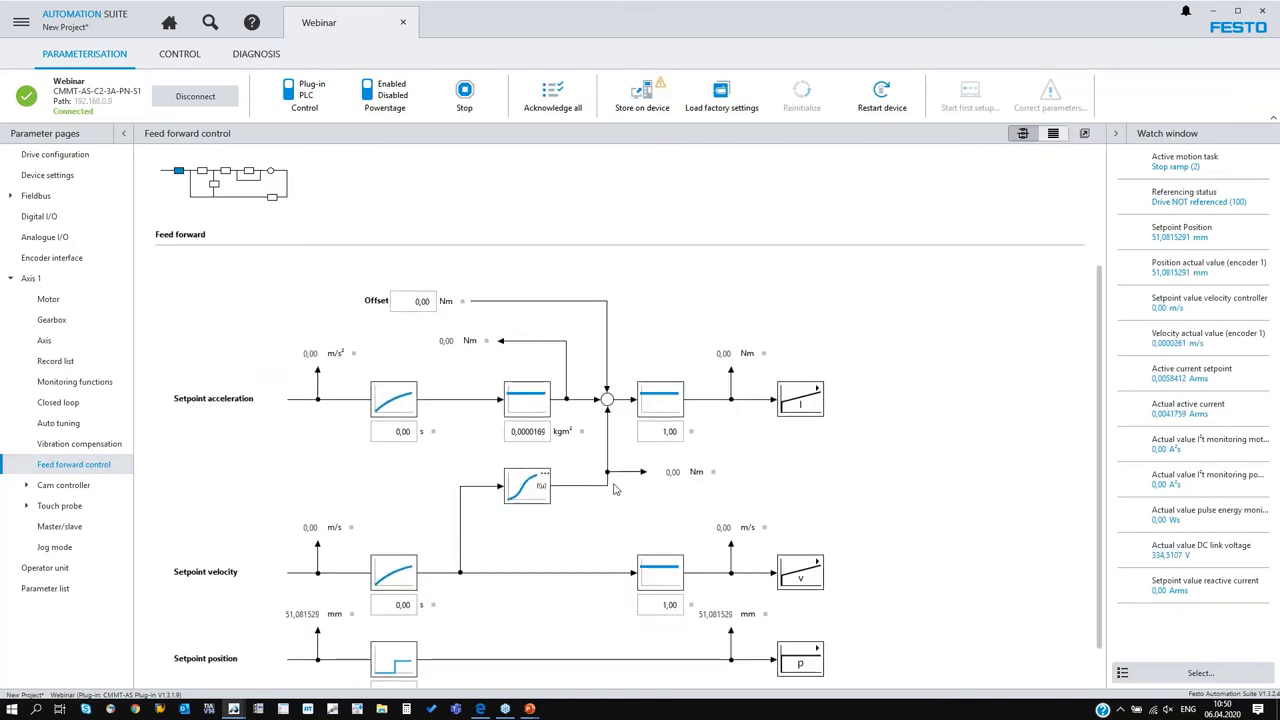
left_click(418, 301)
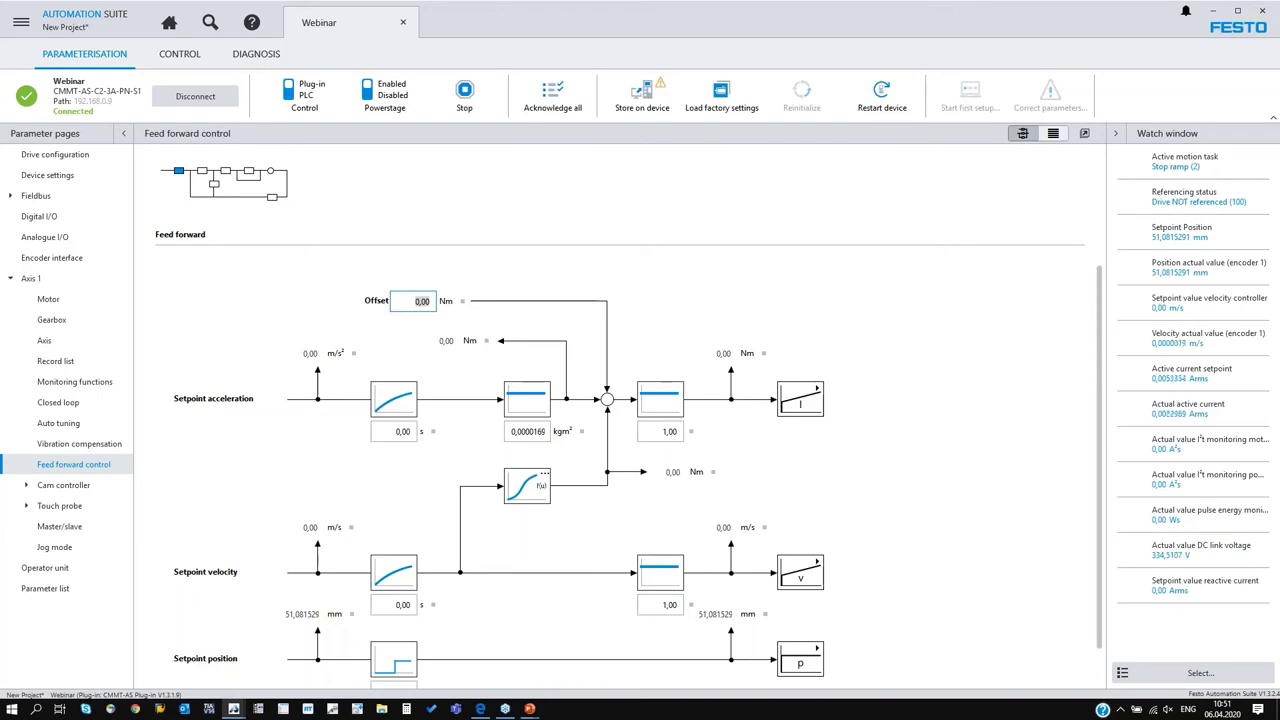
Switch to Microsoft Edge, check the peak current and motor constant in EMMT-AS_EN.PDF, and return to Festo Automation Suite
key("alt+Tab")
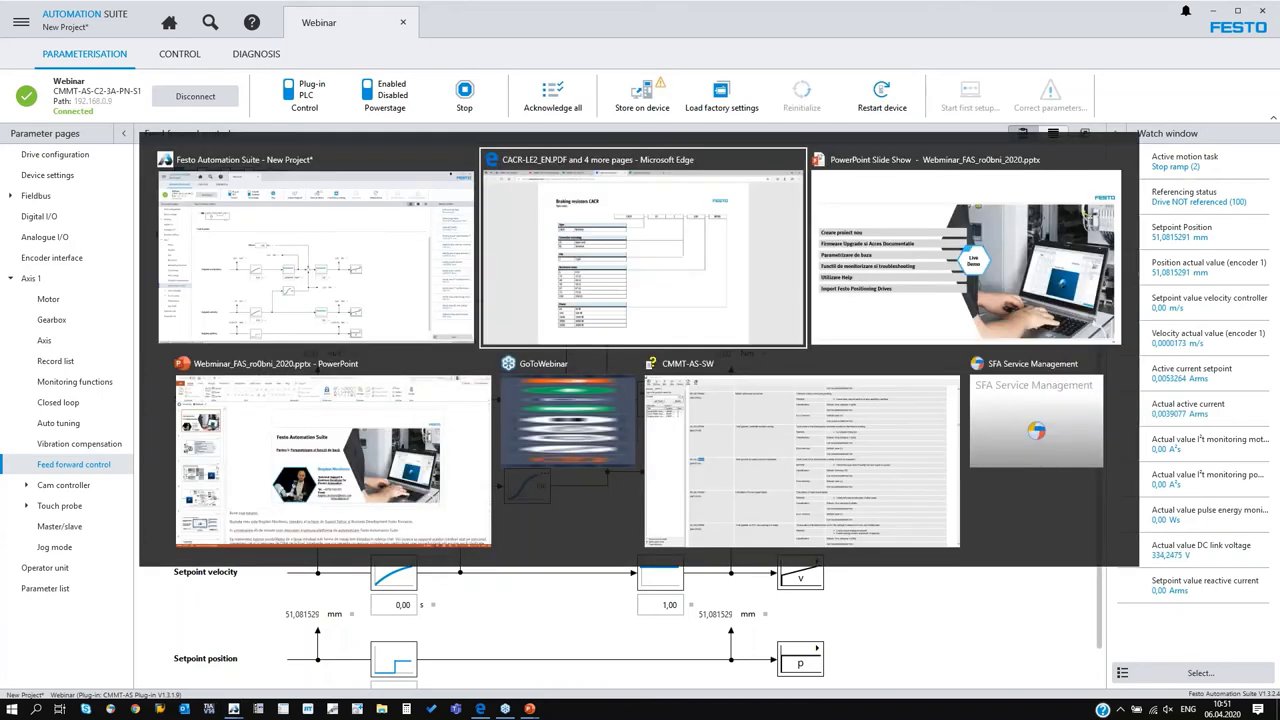
left_click(668, 308)
left_click(367, 12)
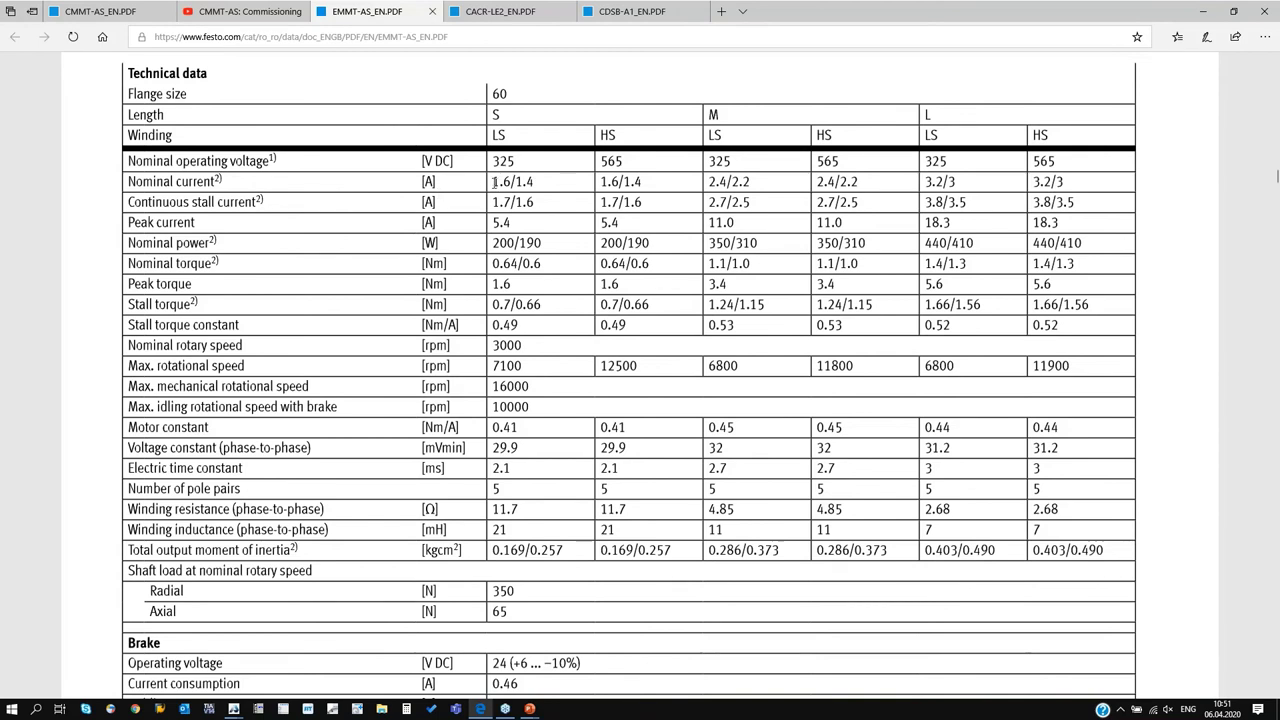
double_click(514, 222)
left_click(517, 223)
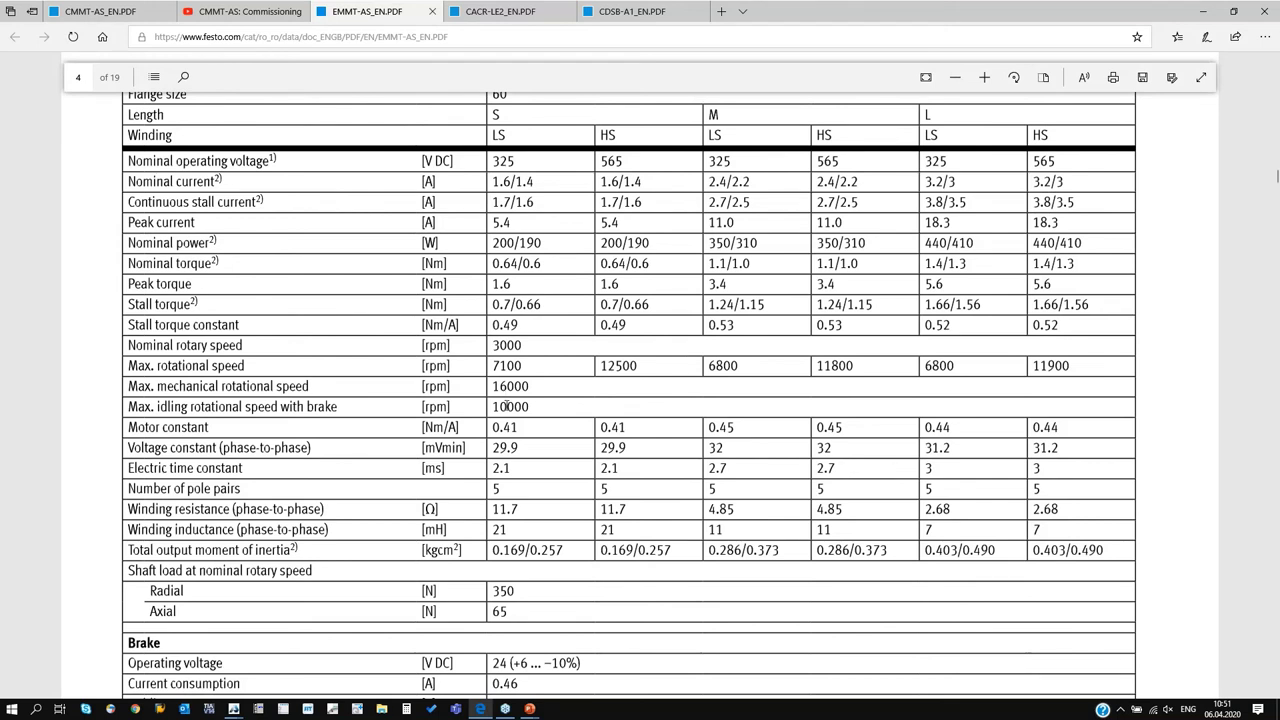
double_click(508, 427)
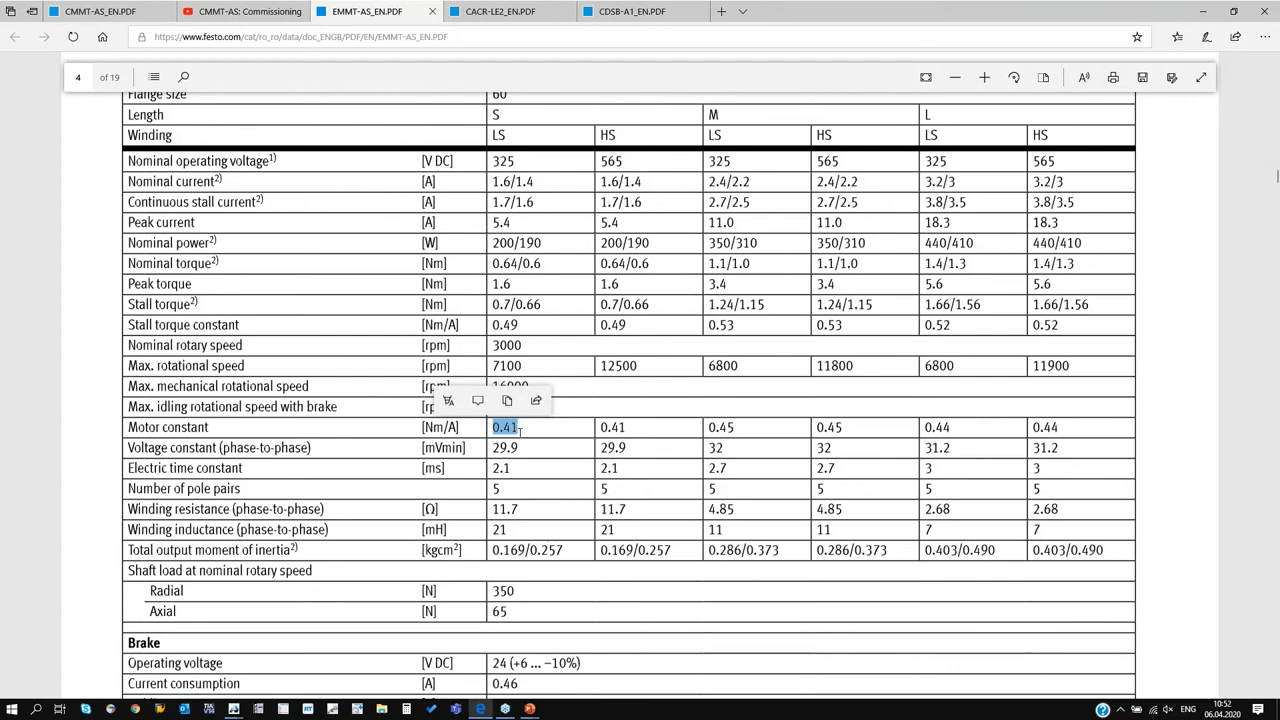
key("alt+Tab")
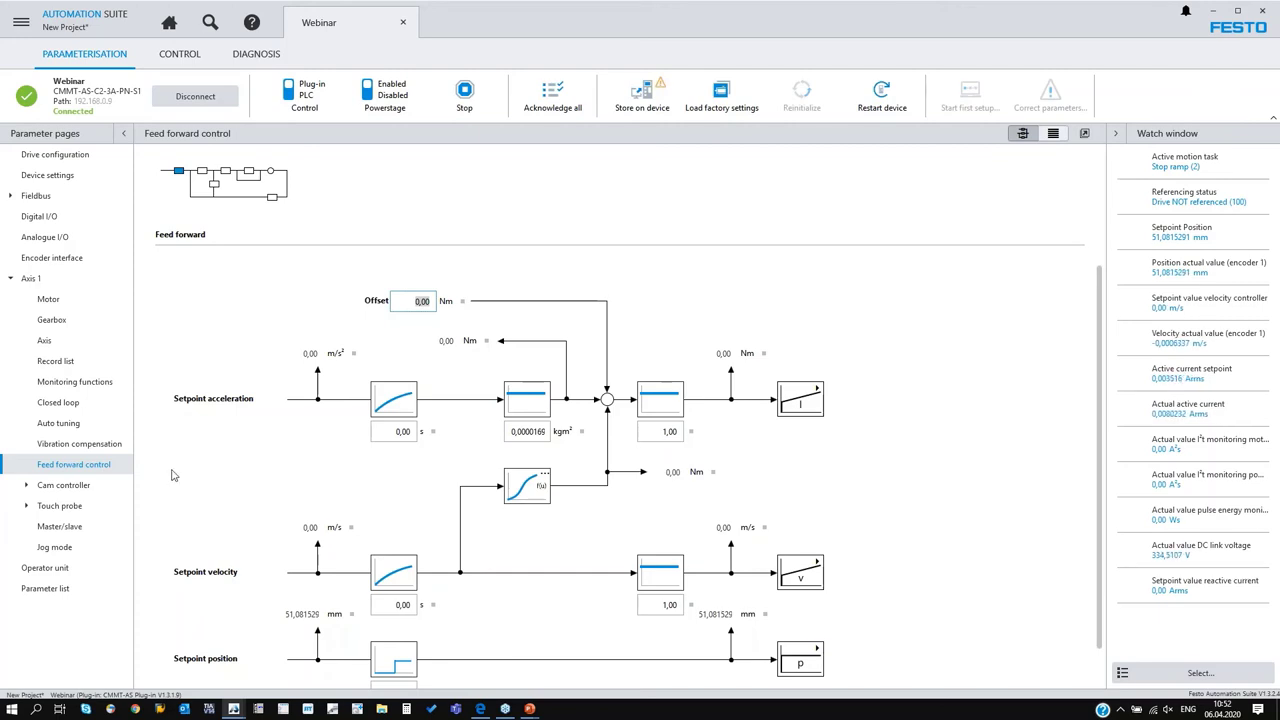
Examine the cam controller, touch probe, master/slave and jog mode parameter pages of Axis 1
left_click(104, 489)
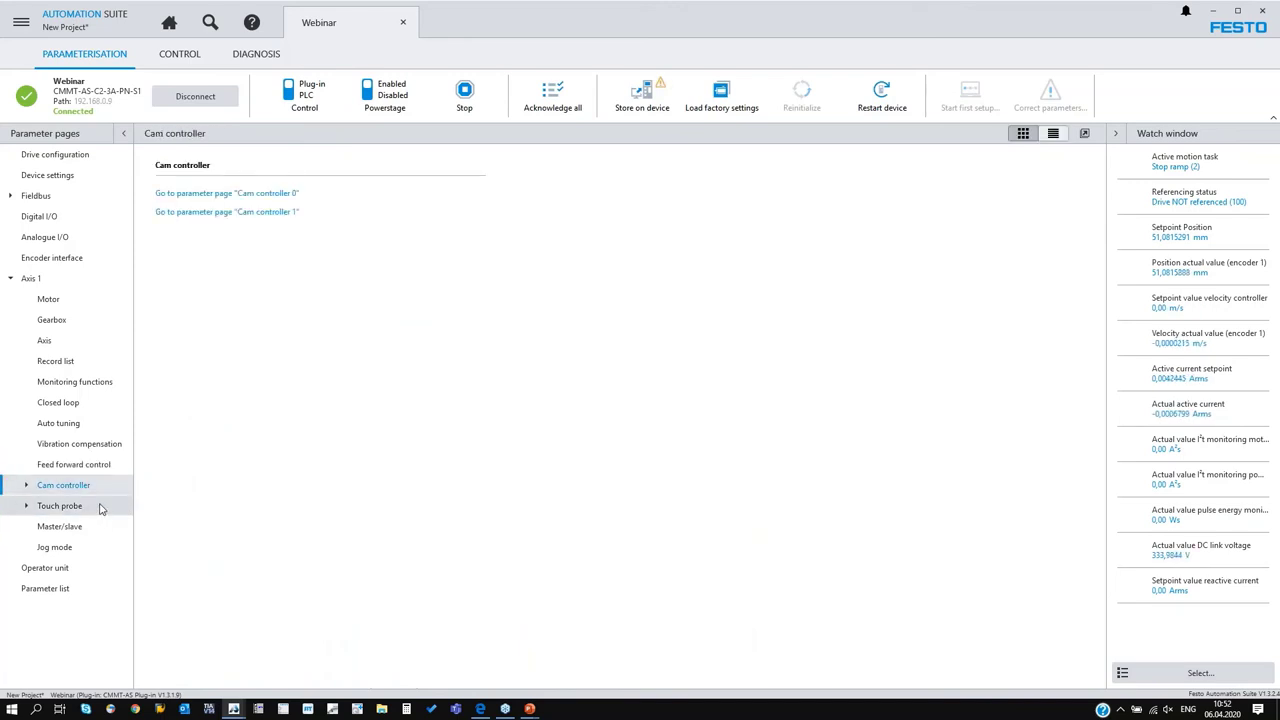
left_click(99, 508)
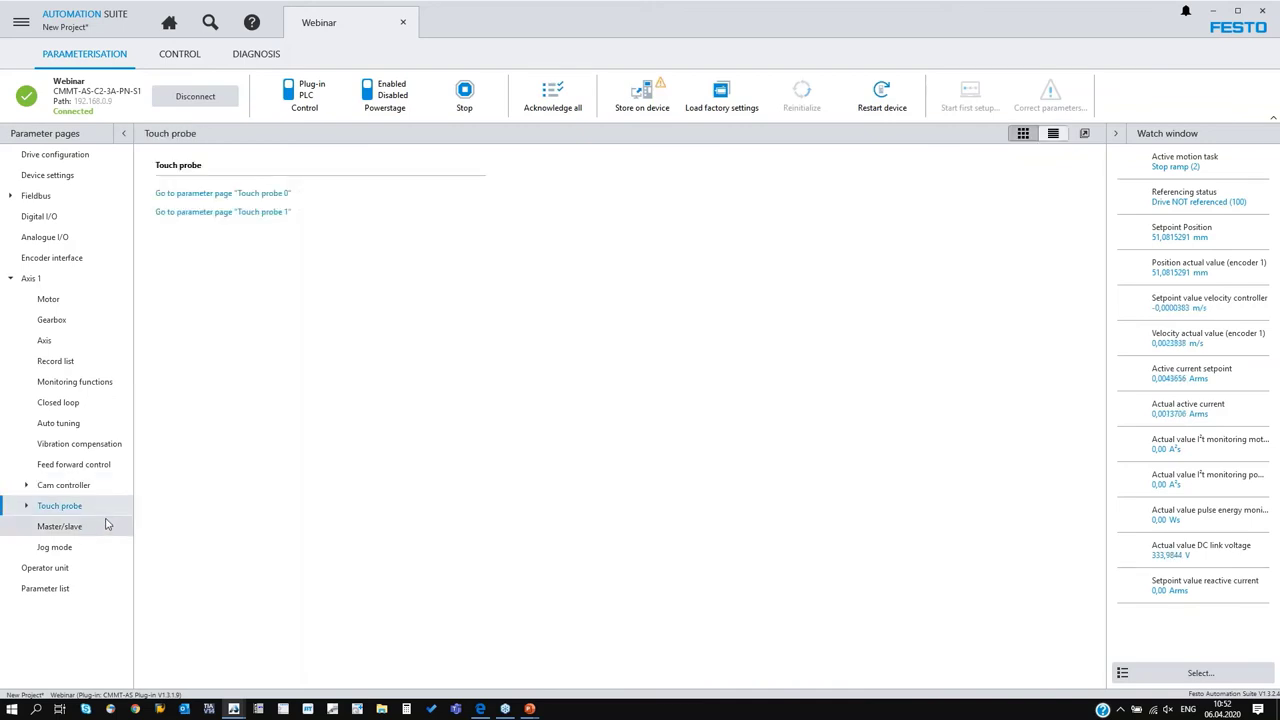
left_click(107, 526)
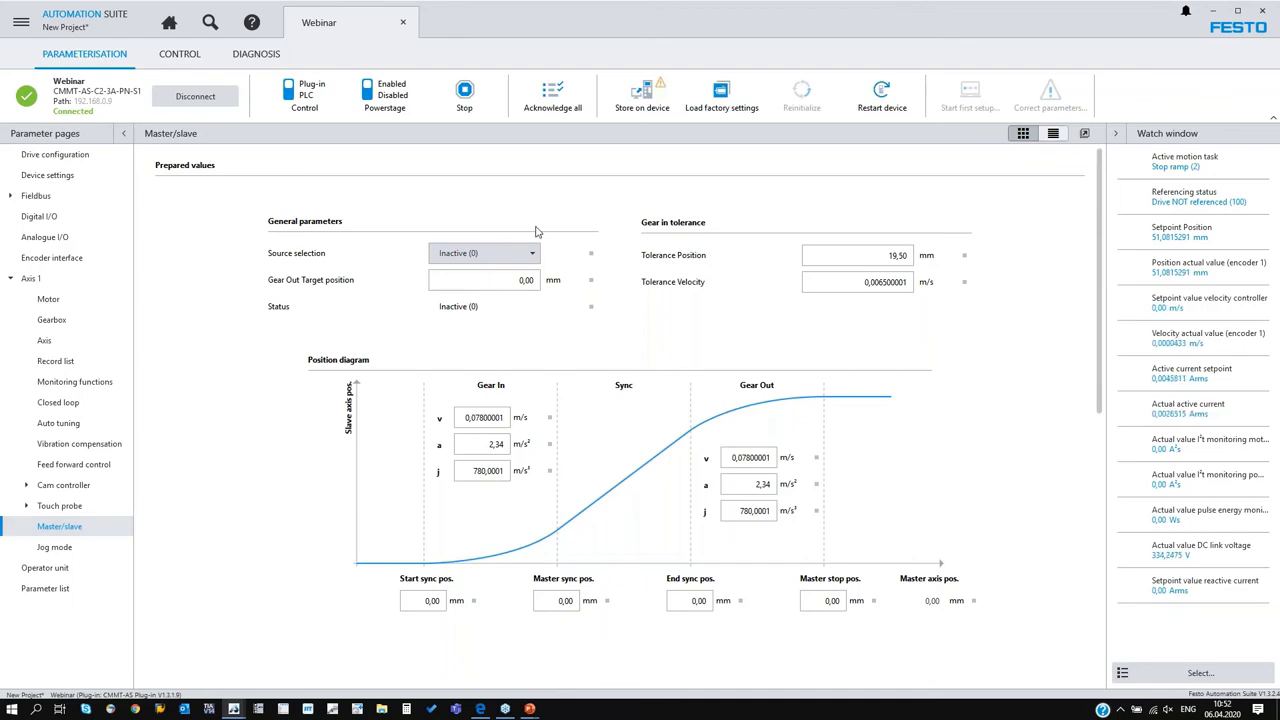
left_click(55, 547)
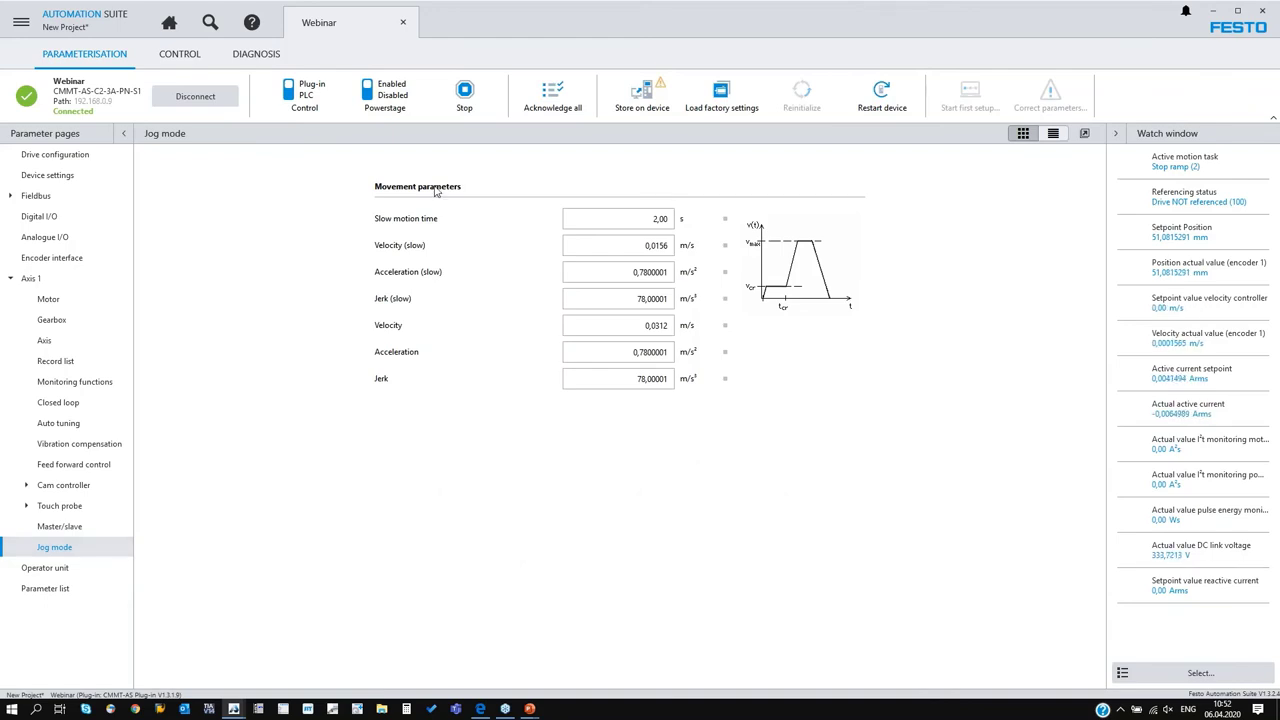
left_click(662, 218)
Jog the axis in the negative and positive directions using the manual movement control page
left_click(193, 57)
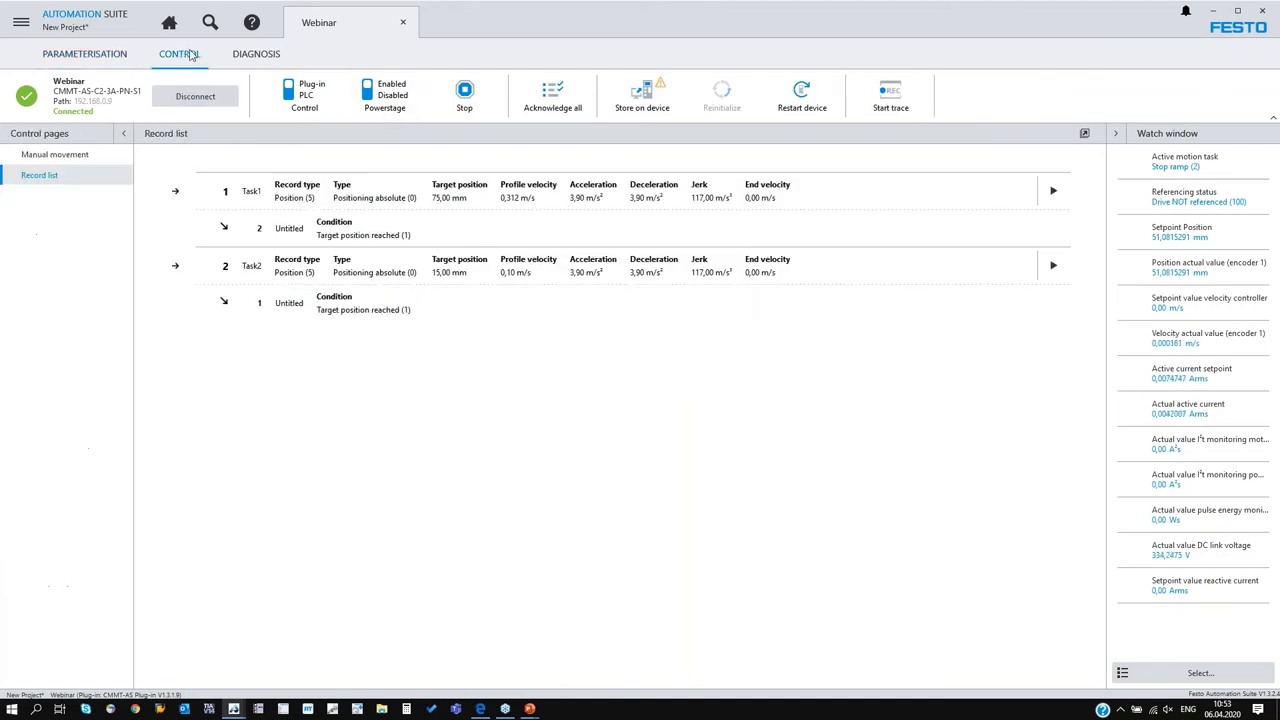
left_click(62, 160)
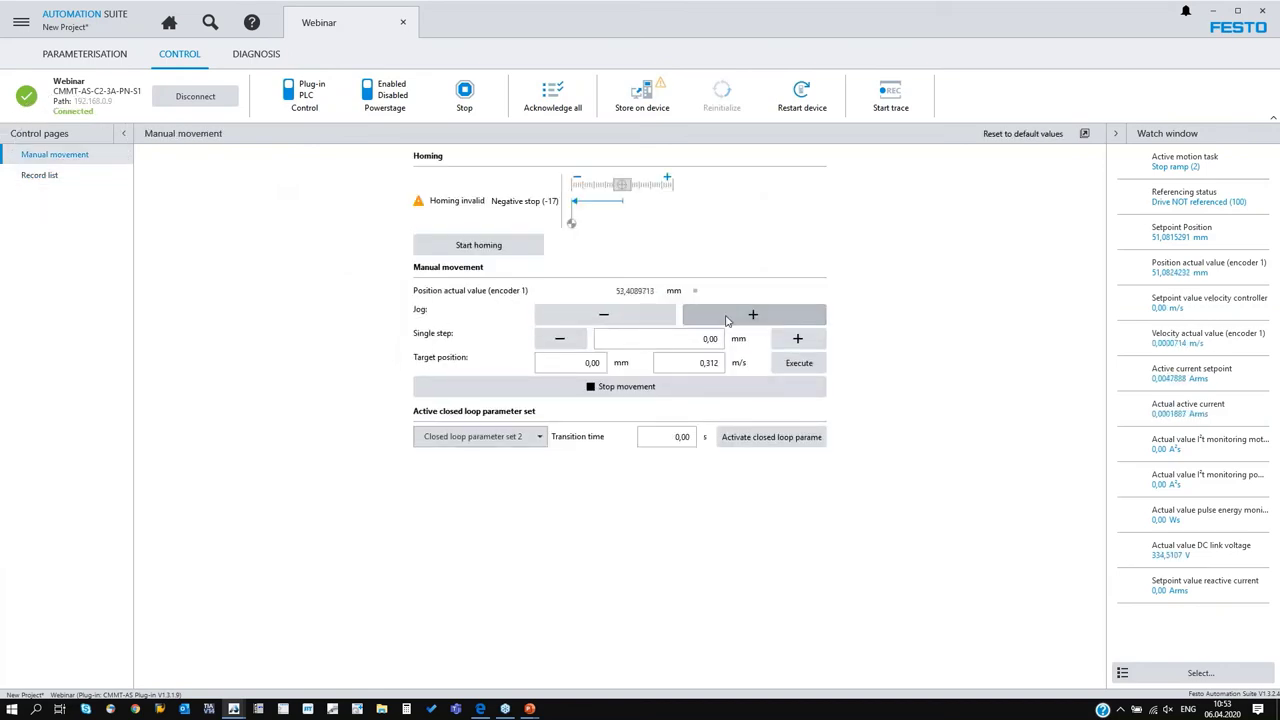
left_click_drag(627, 319, 626, 320)
left_click_drag(738, 318, 710, 322)
Set the single step to 10 mm, try to move the axis in the positive direction, and view the drive's error details
left_click(632, 339)
type("1")
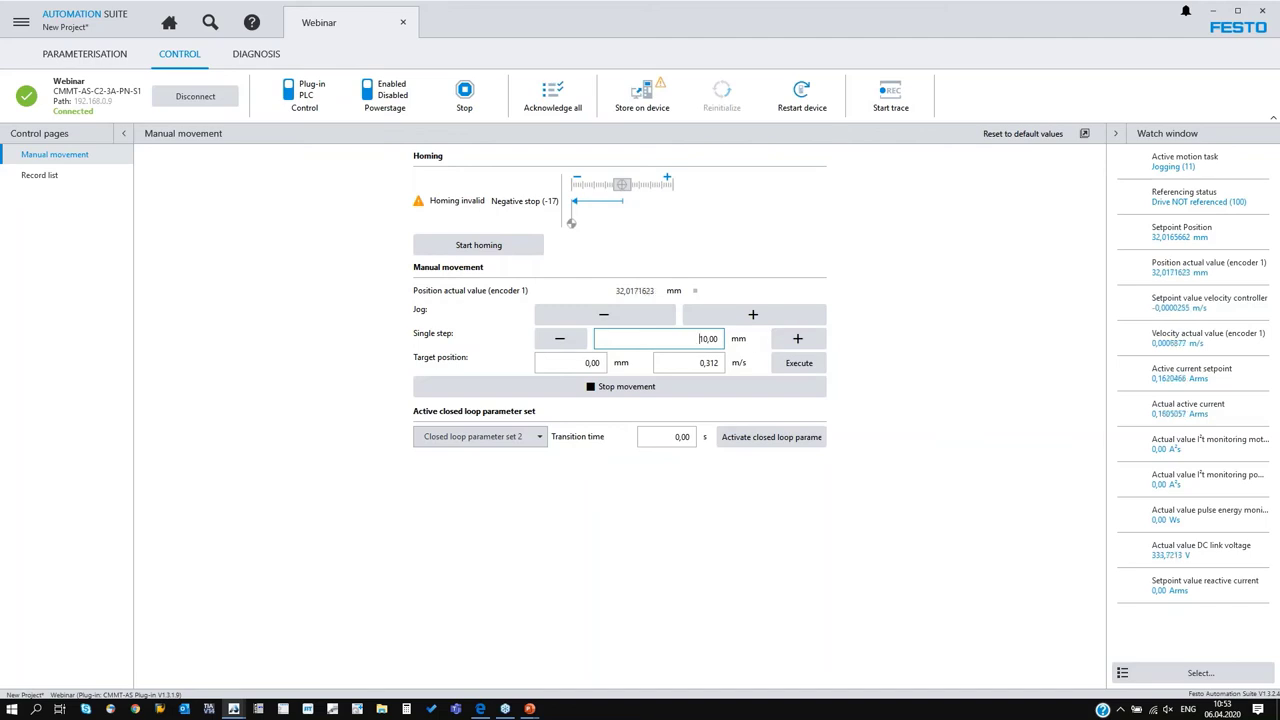
left_click(799, 340)
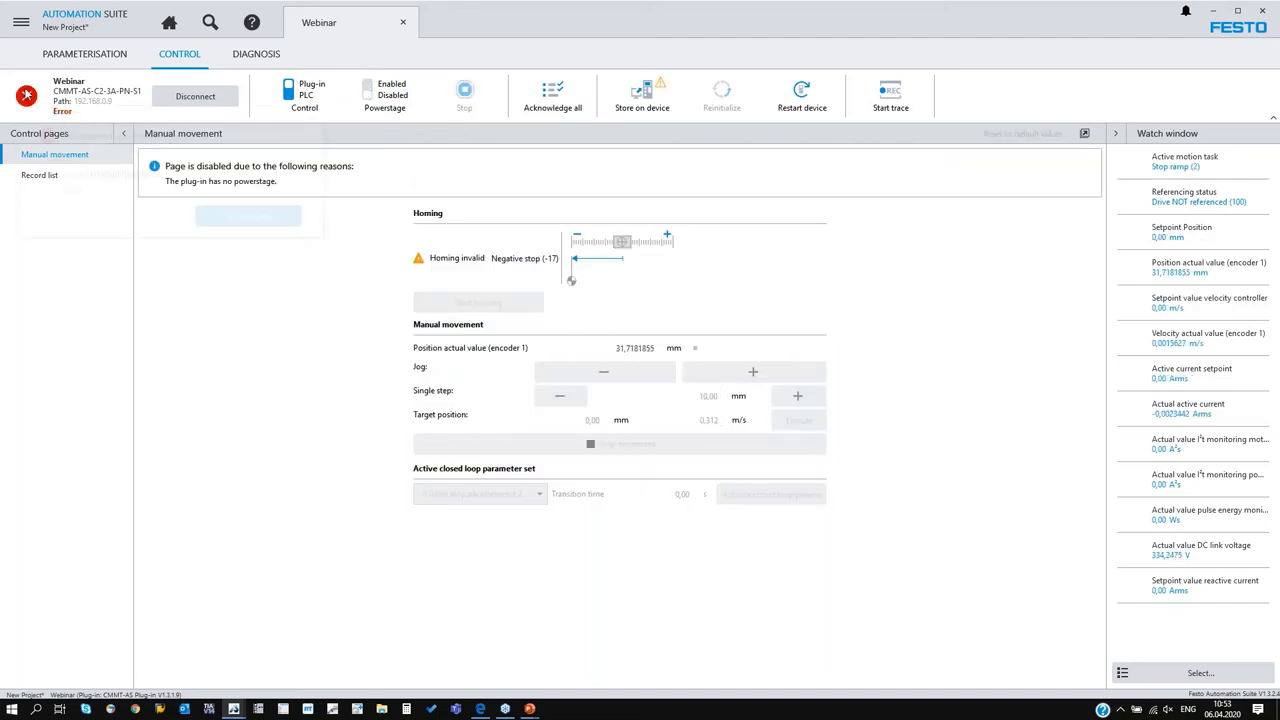
left_click(27, 97)
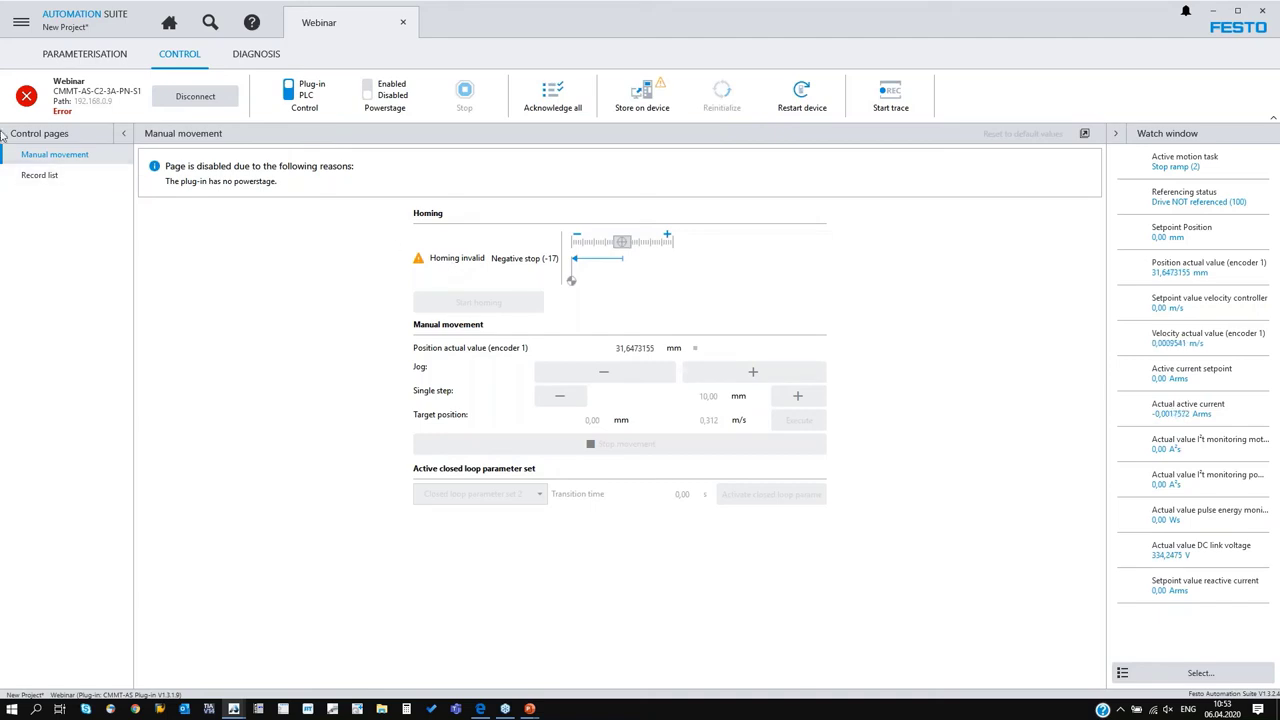
mouse_move(29, 104)
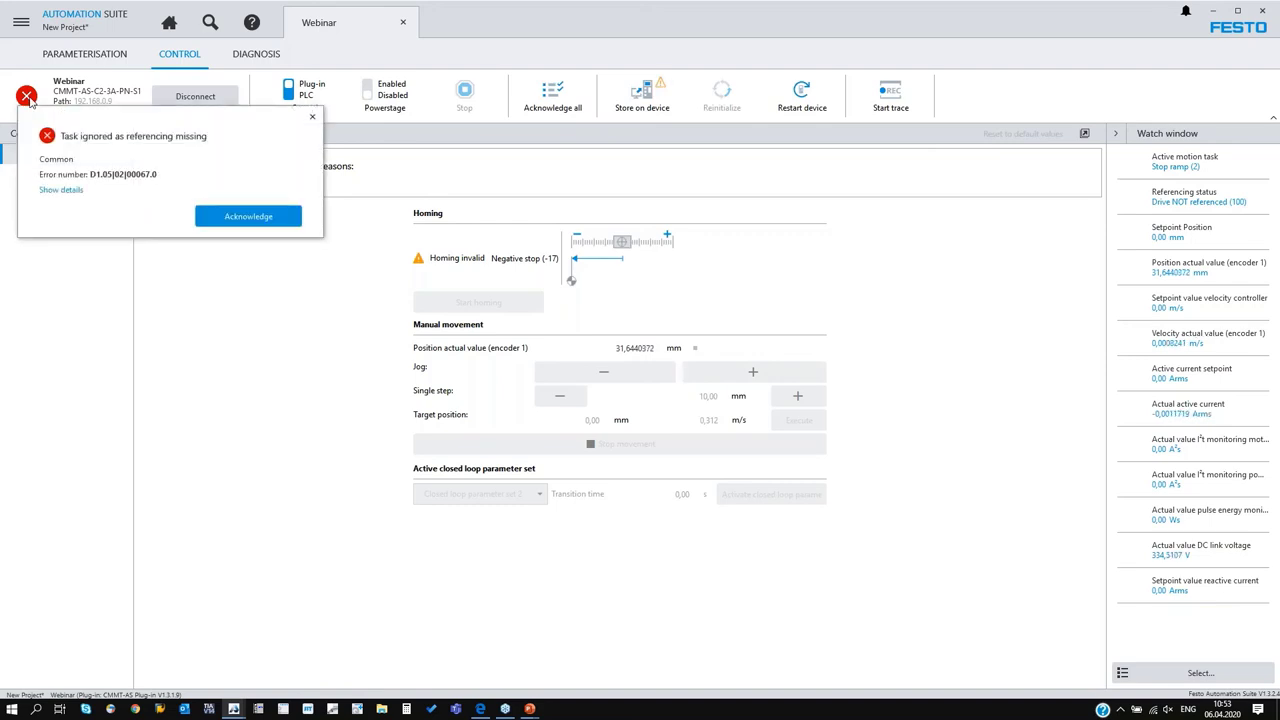
Open the CMMT-AS plug-in help, search it for error number 00067, and open the diagnostic messages topic
key("F1")
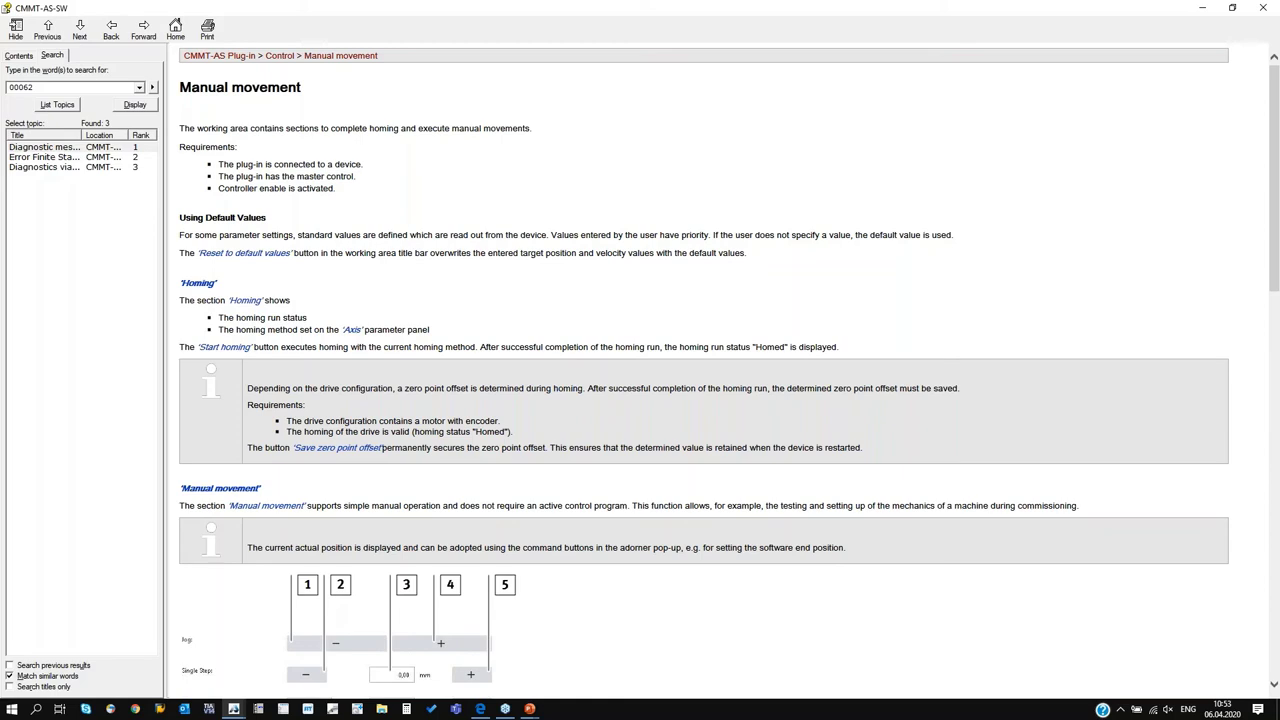
left_click_drag(372, 10, 490, 175)
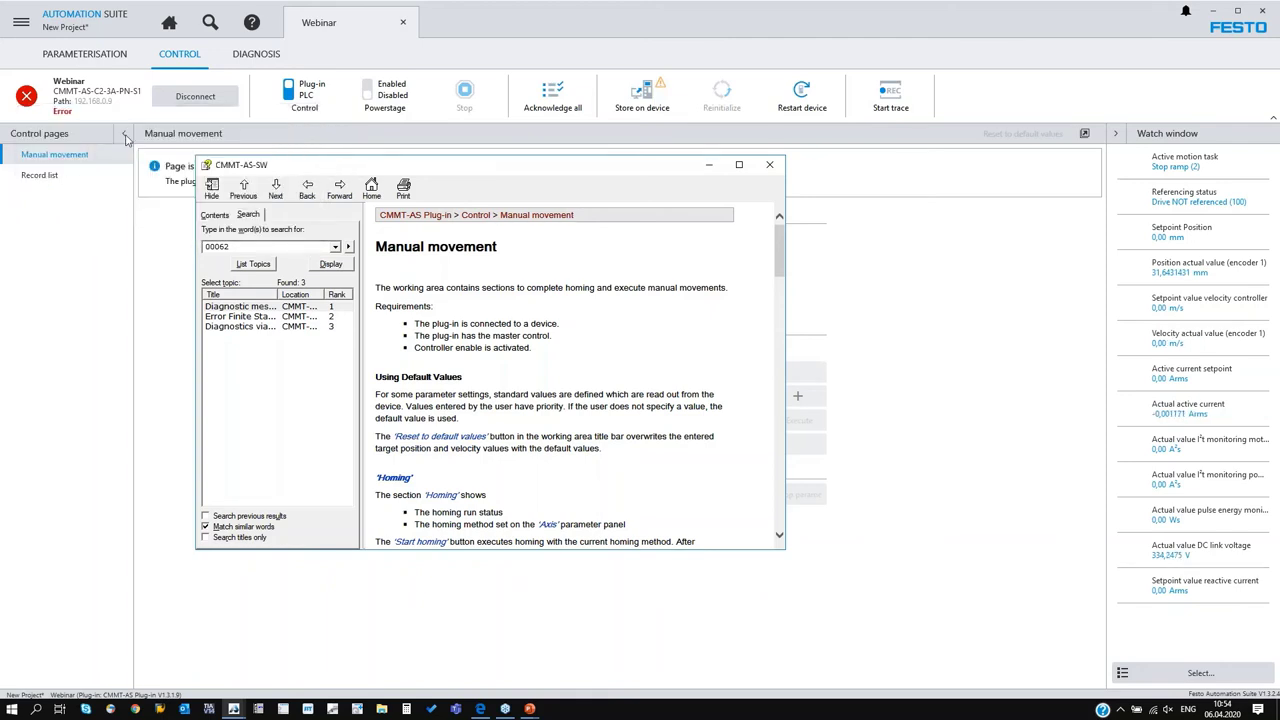
mouse_move(66, 137)
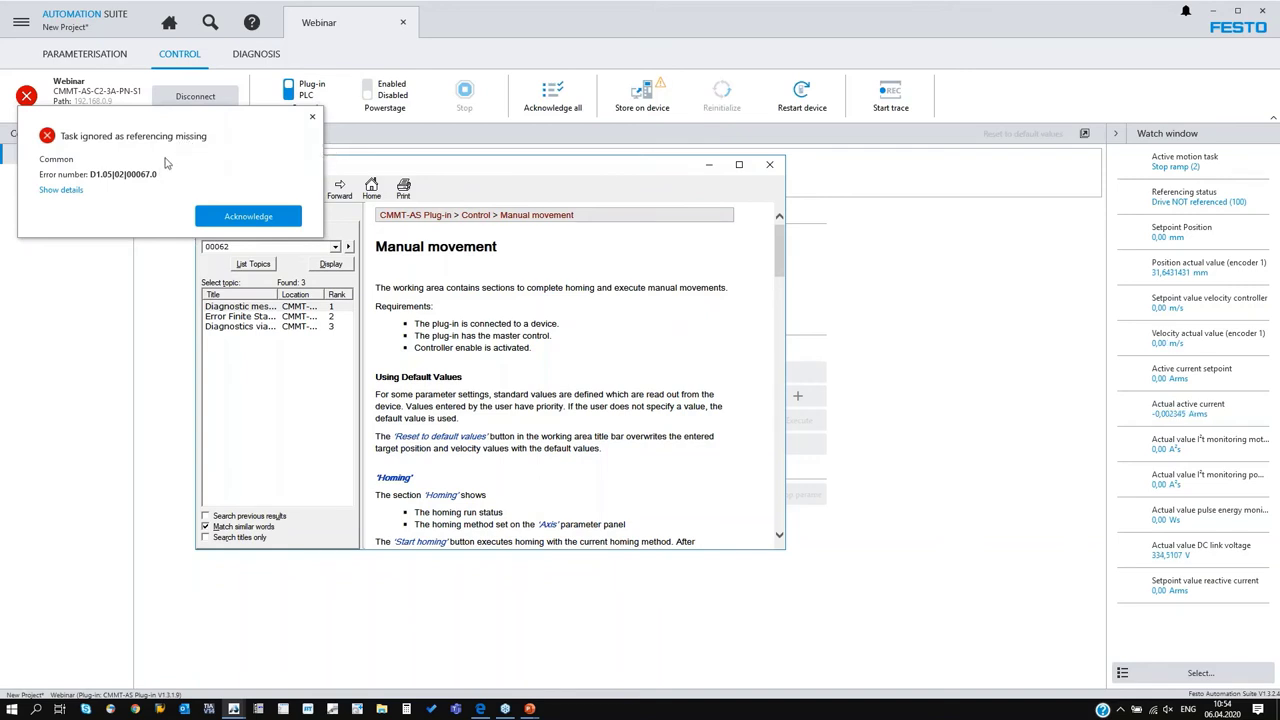
left_click(248, 216)
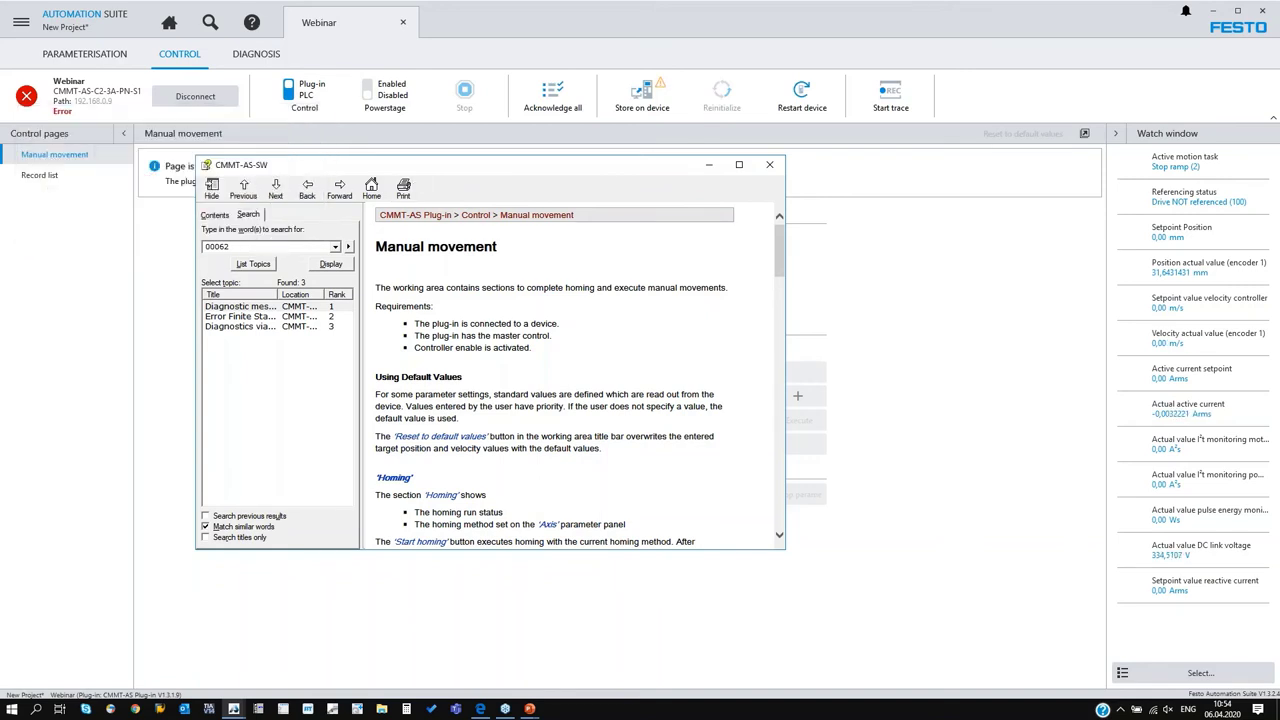
double_click(216, 246)
type("00")
key("Return")
double_click(240, 306)
Maximise the help window and locate the 05 | 02 | 00067 entry in the diagnostic messages table
scroll(550, 400, "down", 5)
scroll(520, 360, "down", 10)
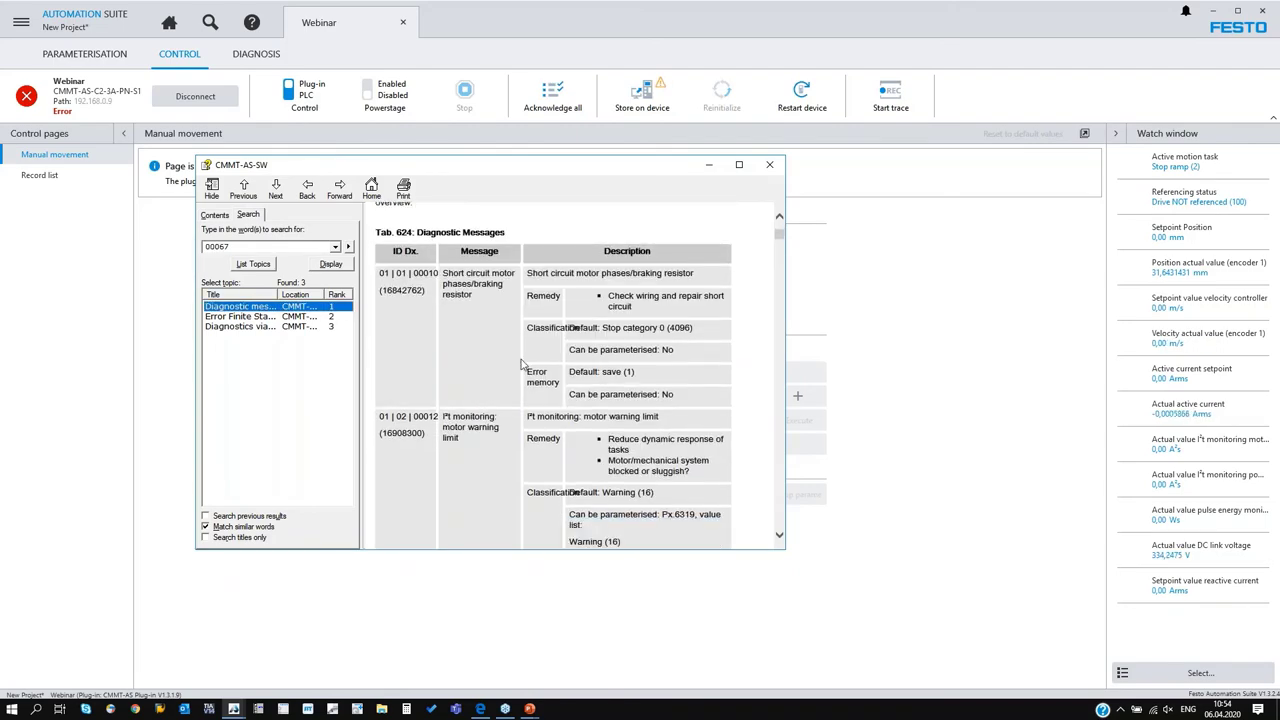
left_click(740, 166)
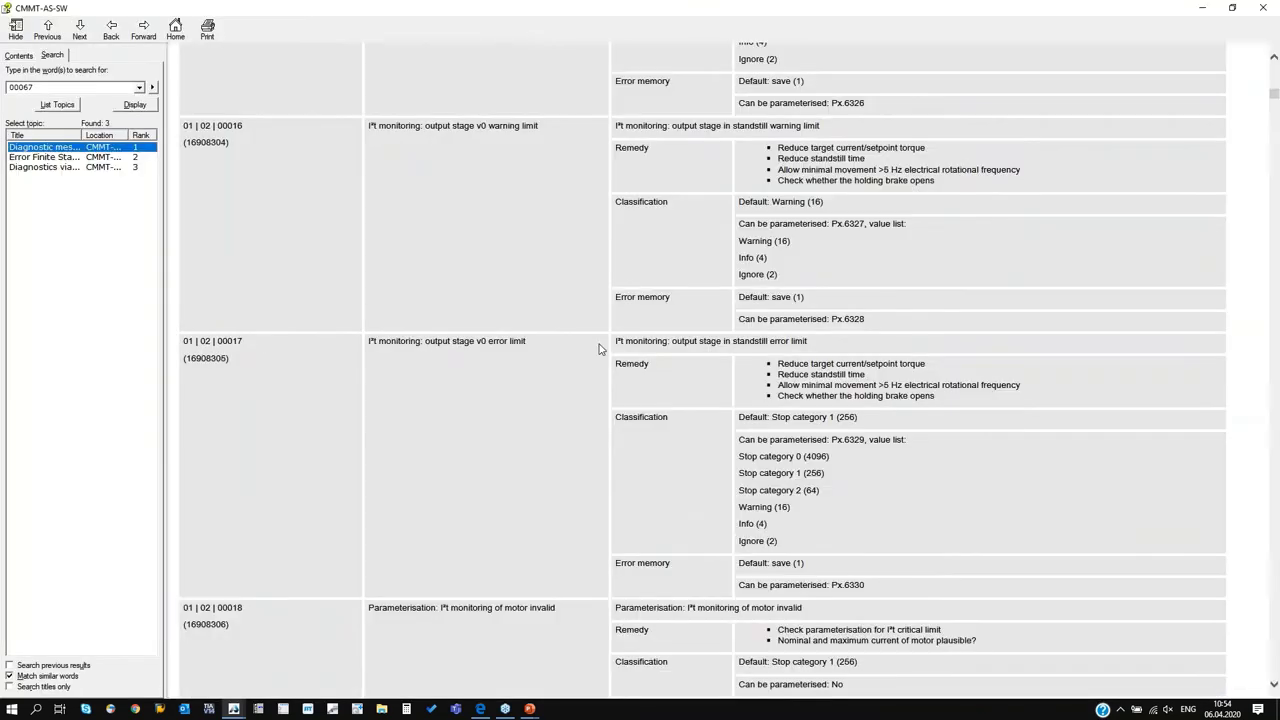
scroll(595, 360, "down", 15)
scroll(590, 367, "down", 8)
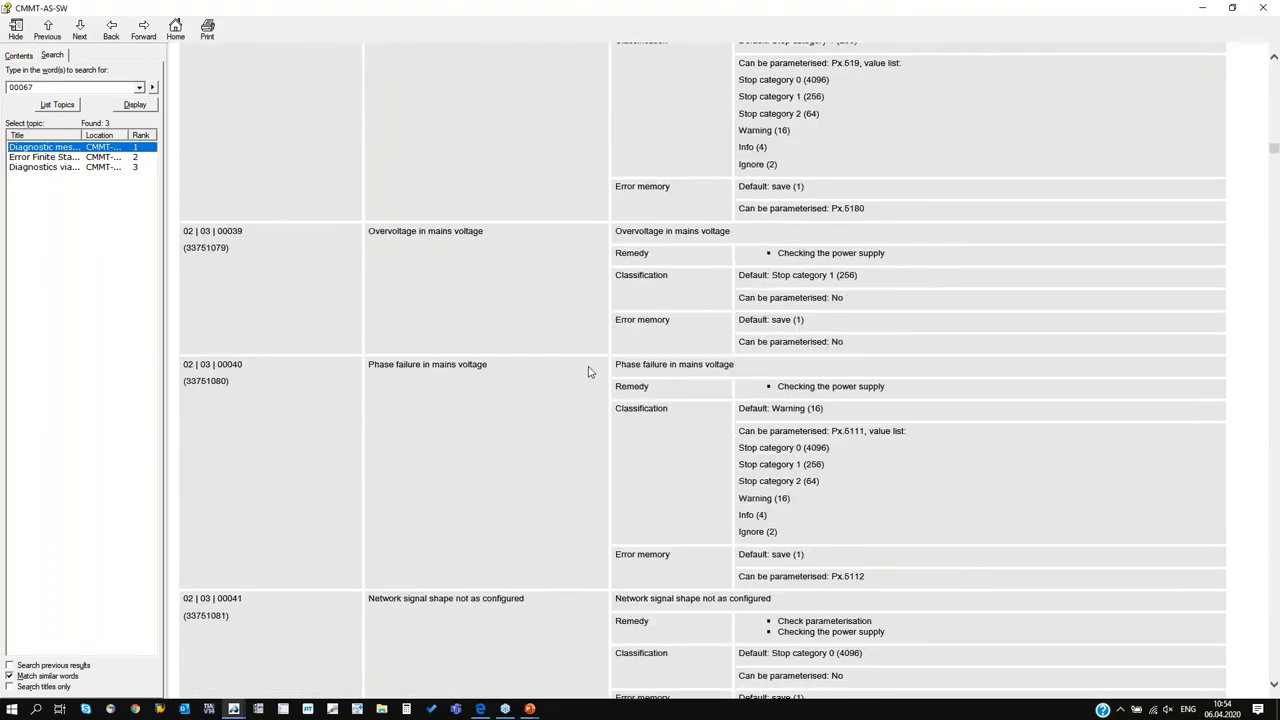
scroll(598, 392, "down", 20)
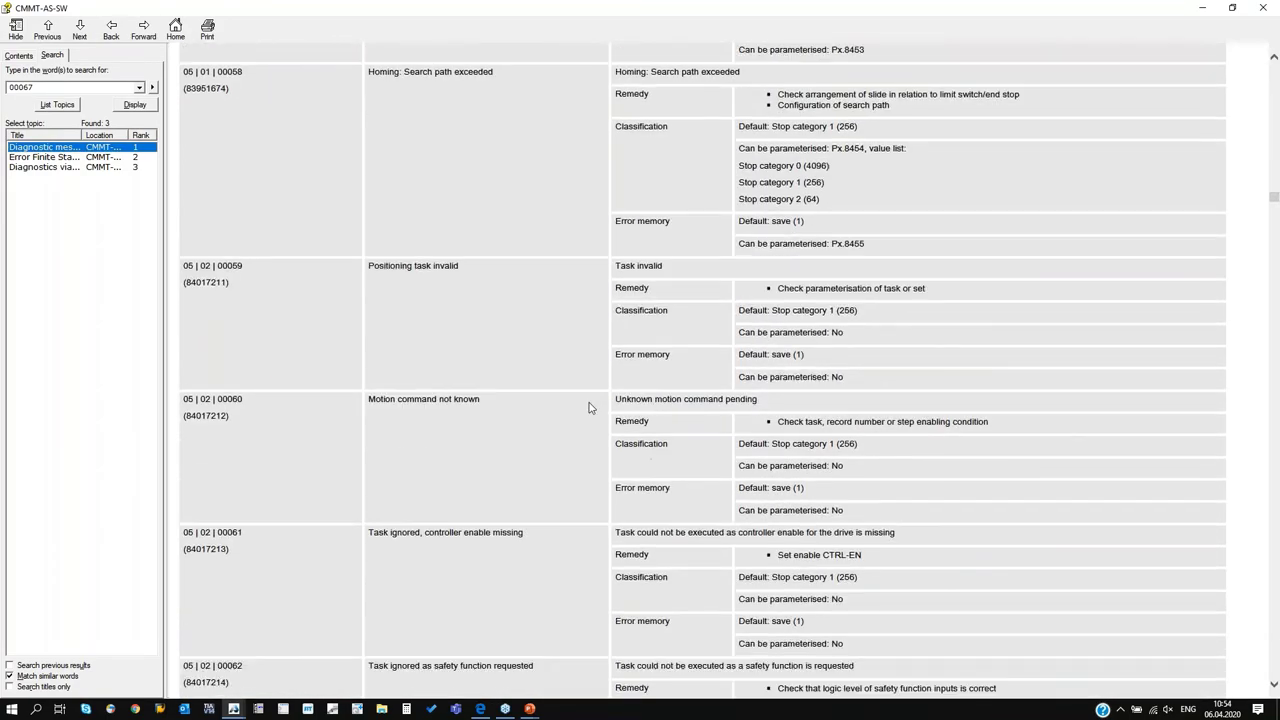
scroll(591, 409, "down", 12)
scroll(276, 370, "up", 4)
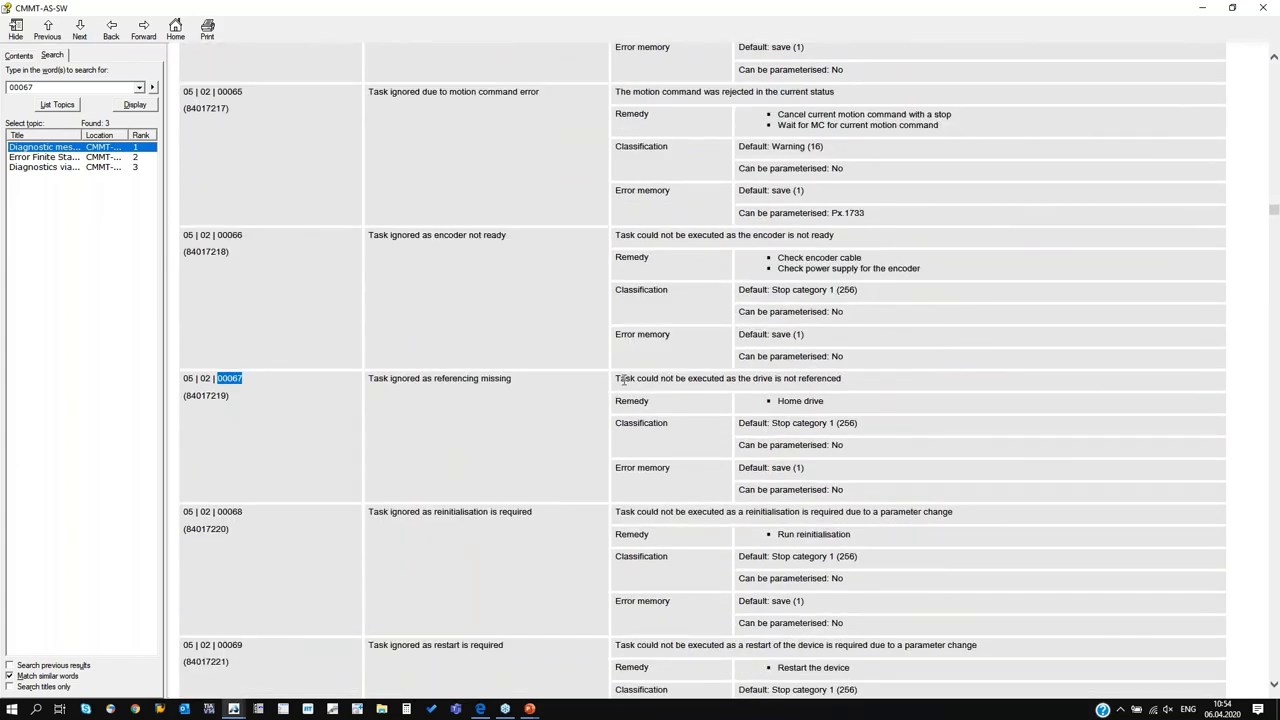
Examine the cause, remedy, classification and error memory of message 00067, and minimise the help window
left_click_drag(617, 379, 719, 389)
left_click_drag(622, 401, 766, 424)
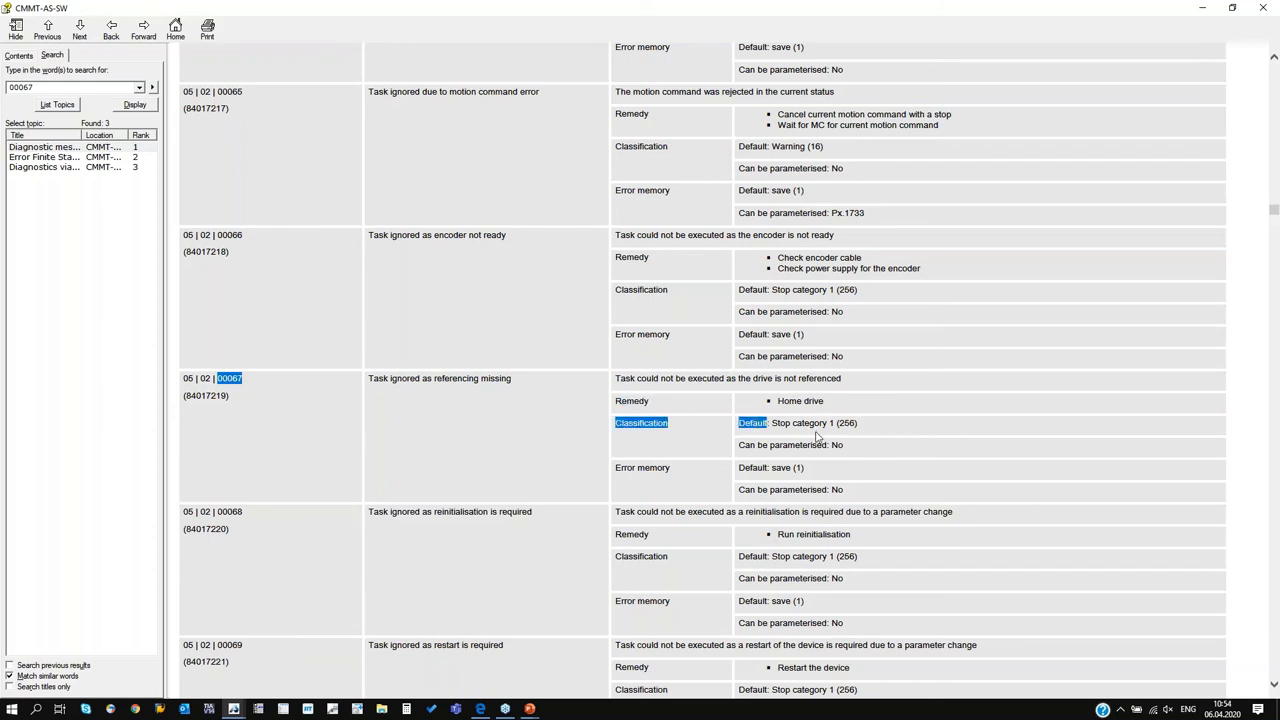
left_click_drag(616, 466, 660, 463)
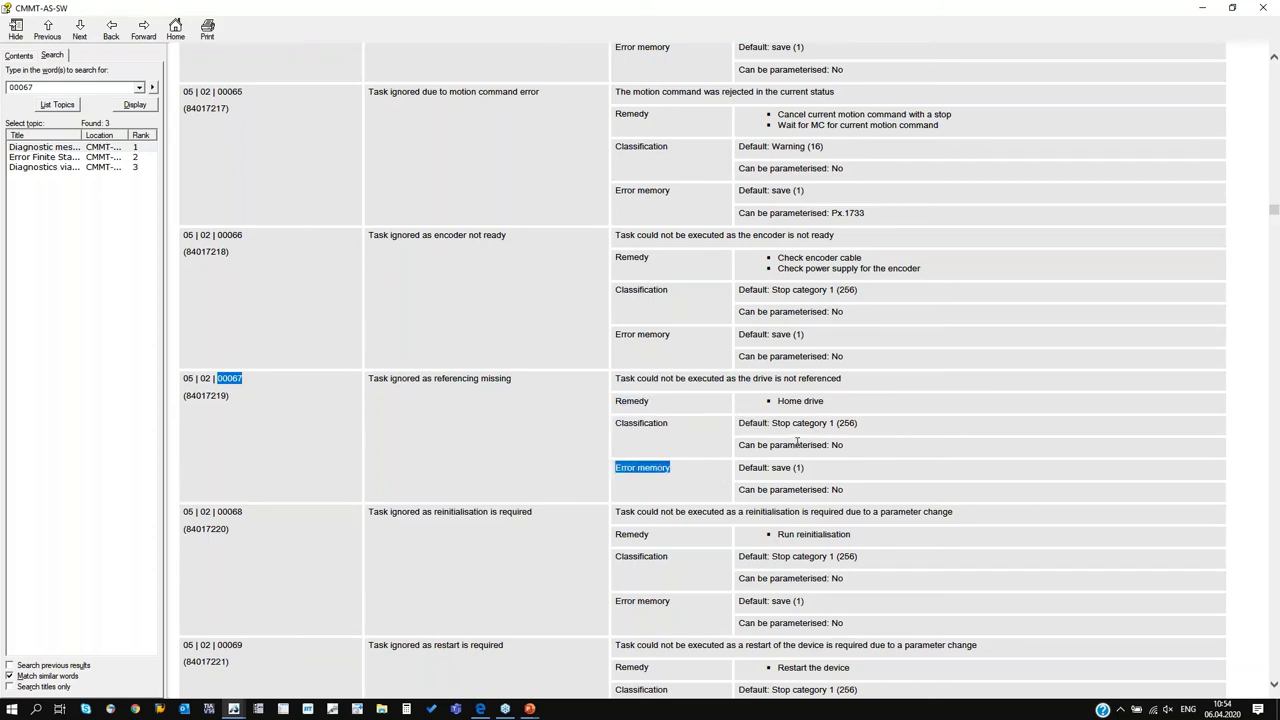
left_click_drag(826, 404, 776, 403)
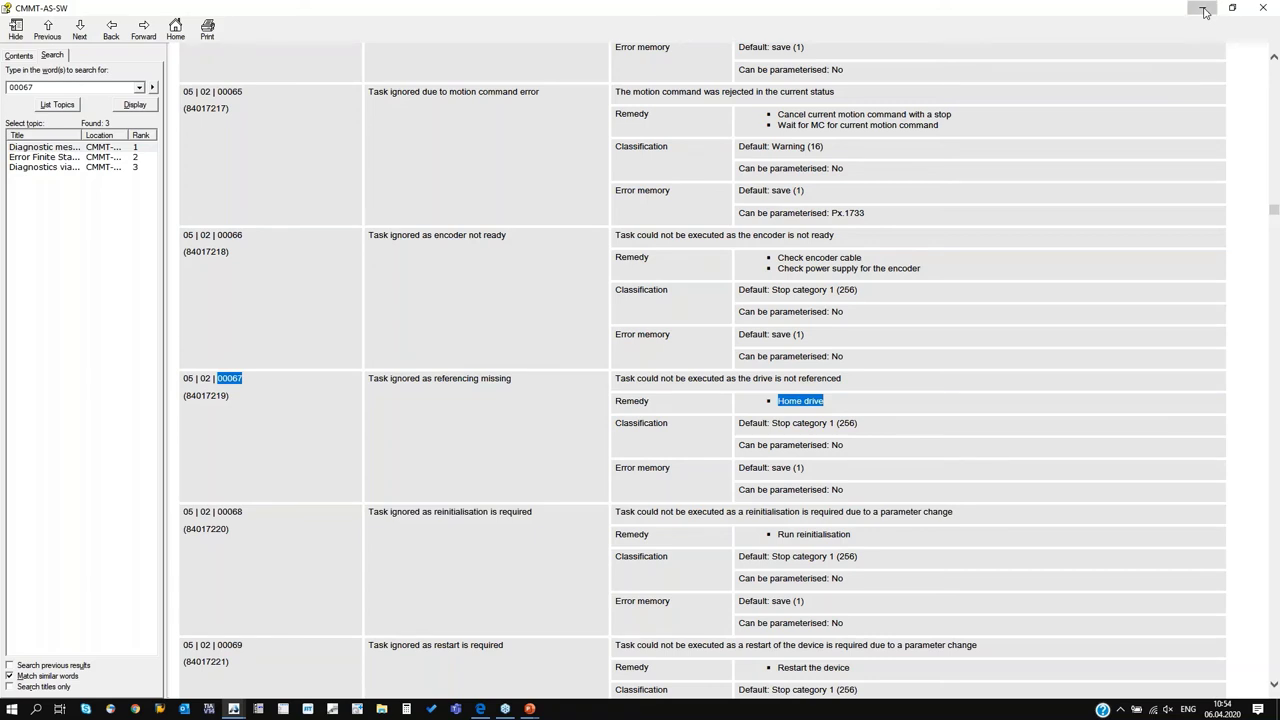
left_click(1202, 9)
Acknowledge all drive errors and enable the powerstage, switching it off and on again once
left_click(553, 100)
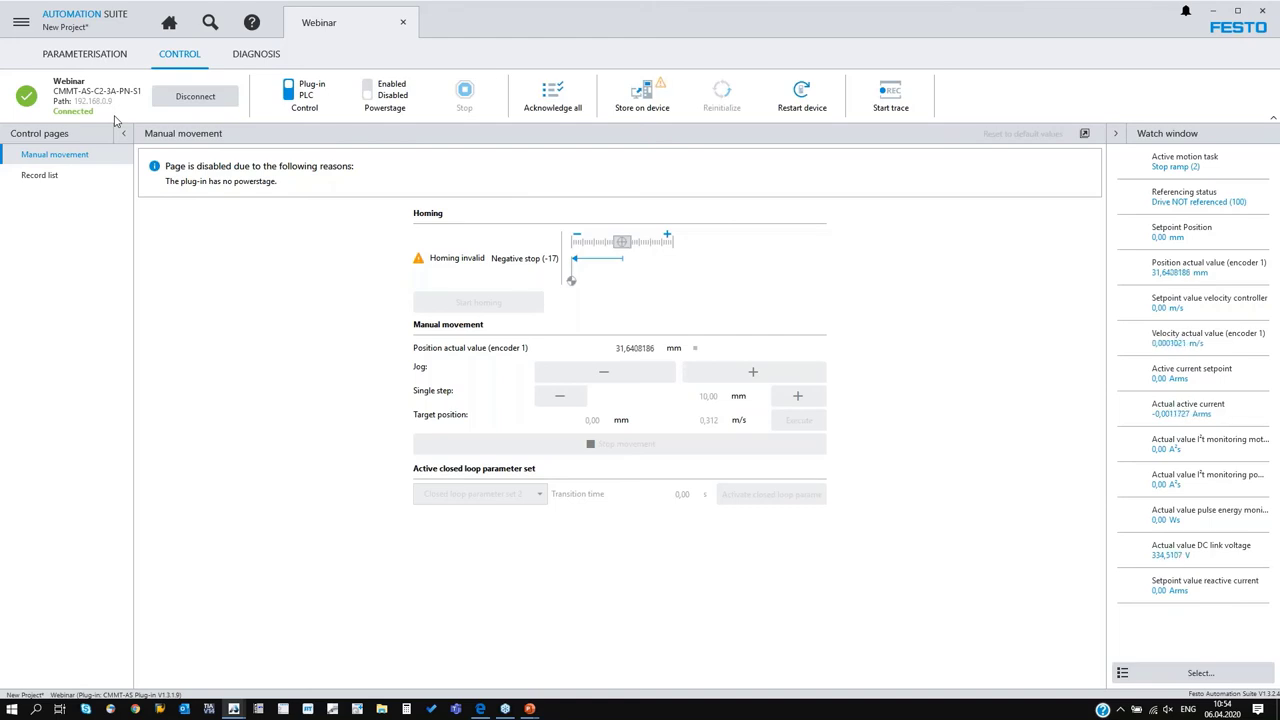
left_click(368, 92)
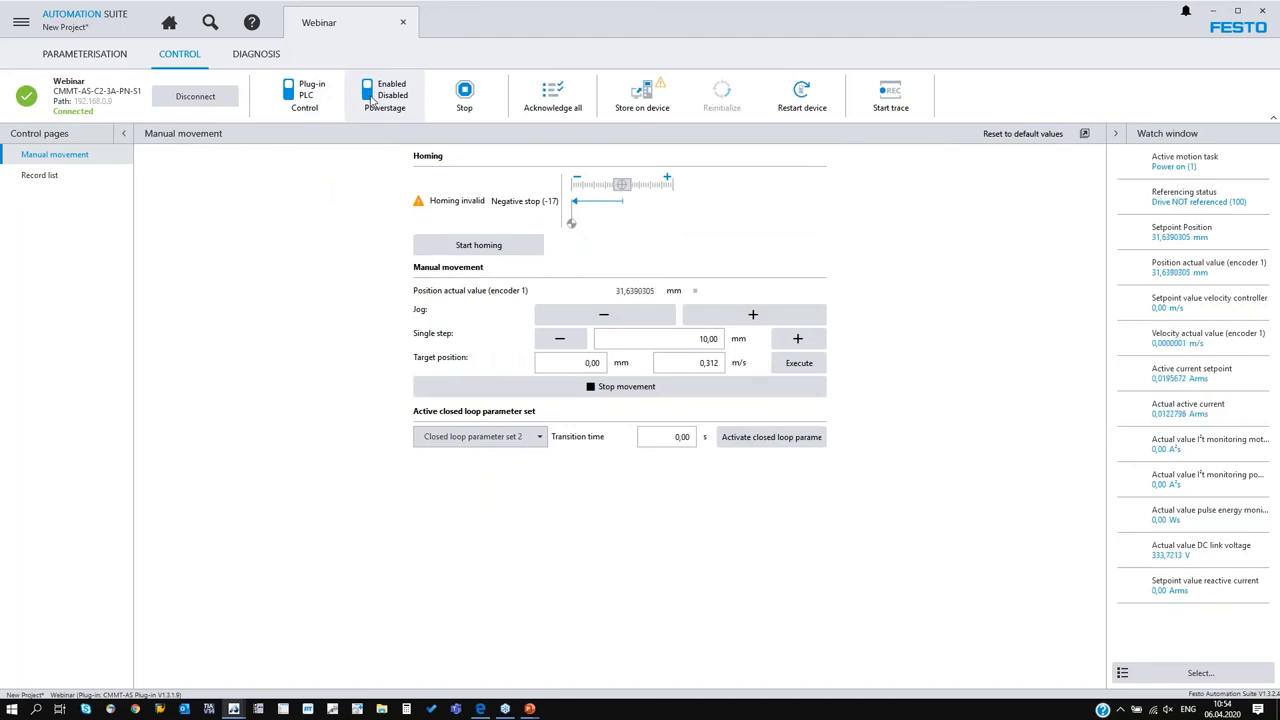
left_click(368, 92)
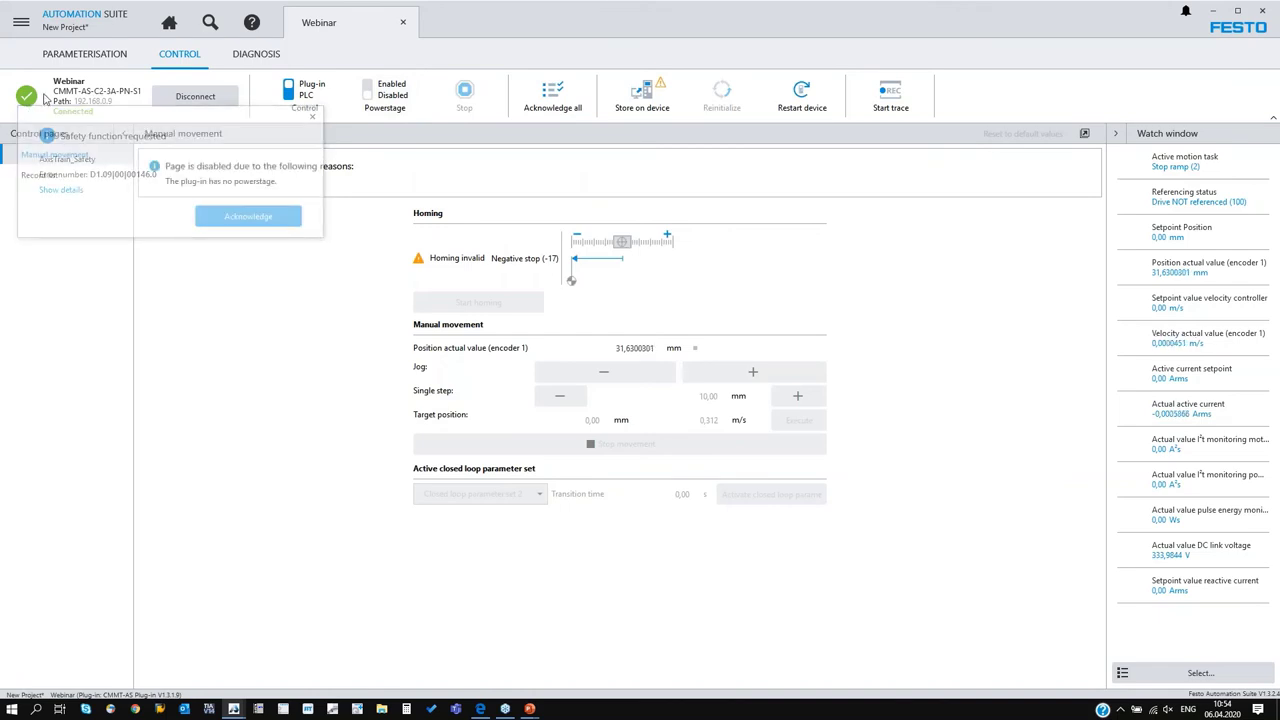
left_click(367, 94)
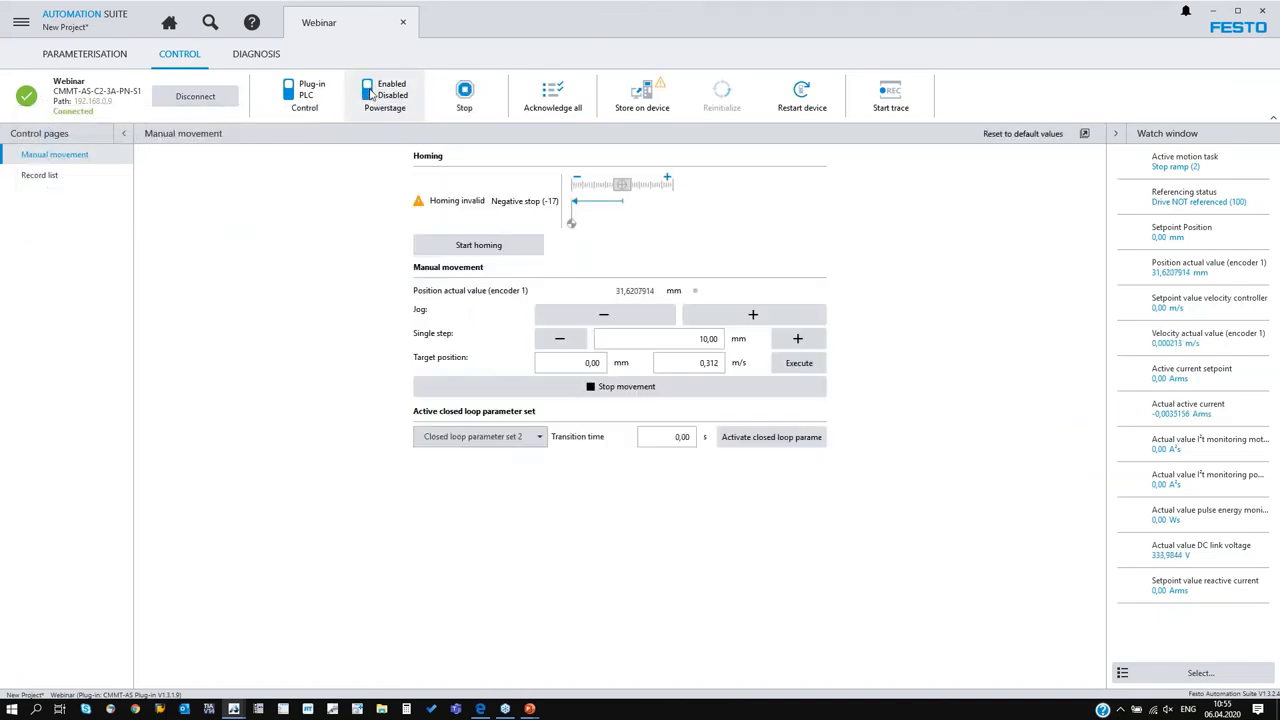
Acknowledge all drive errors and switch the powerstage back on, toggling it once more
left_click(368, 92)
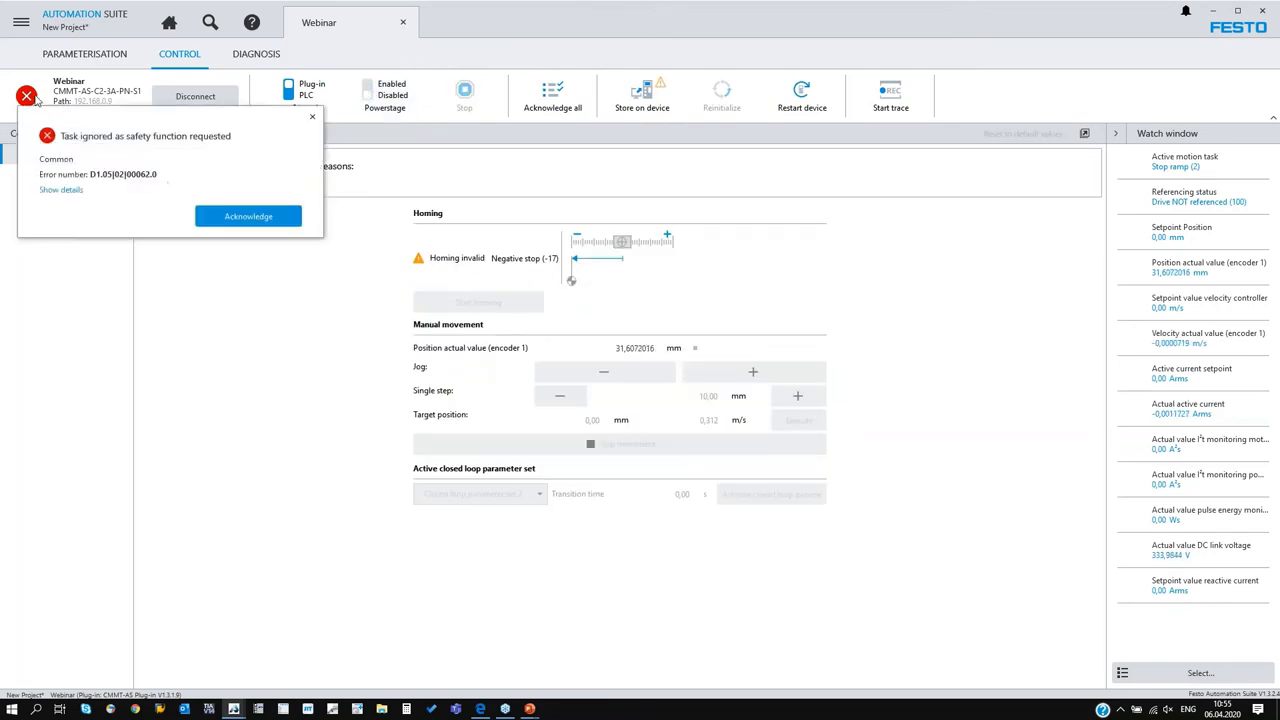
left_click(560, 100)
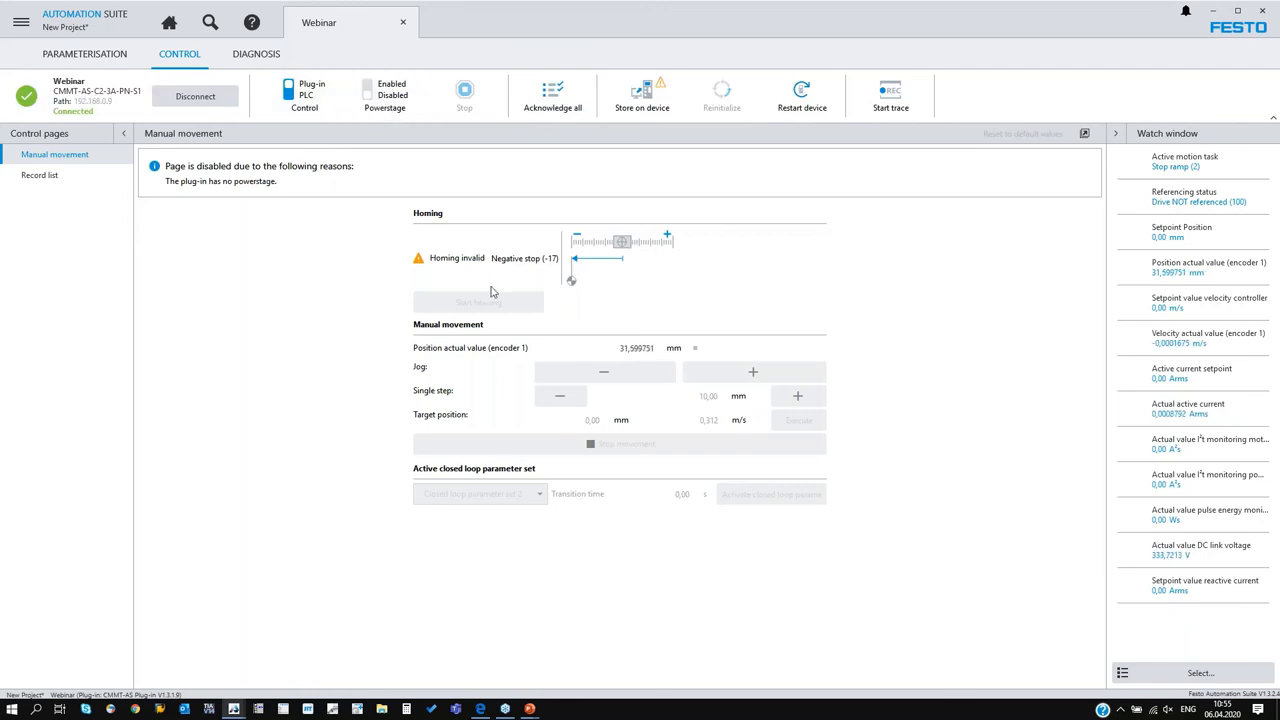
left_click(368, 92)
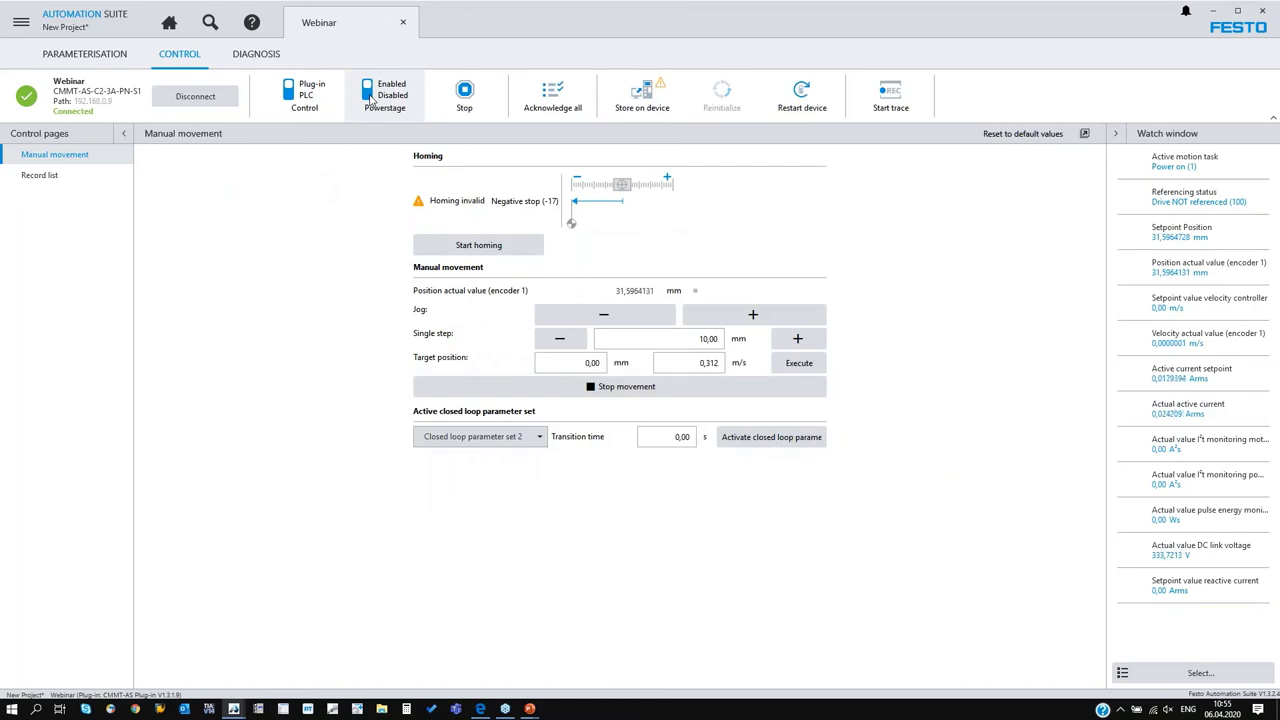
left_click(368, 93)
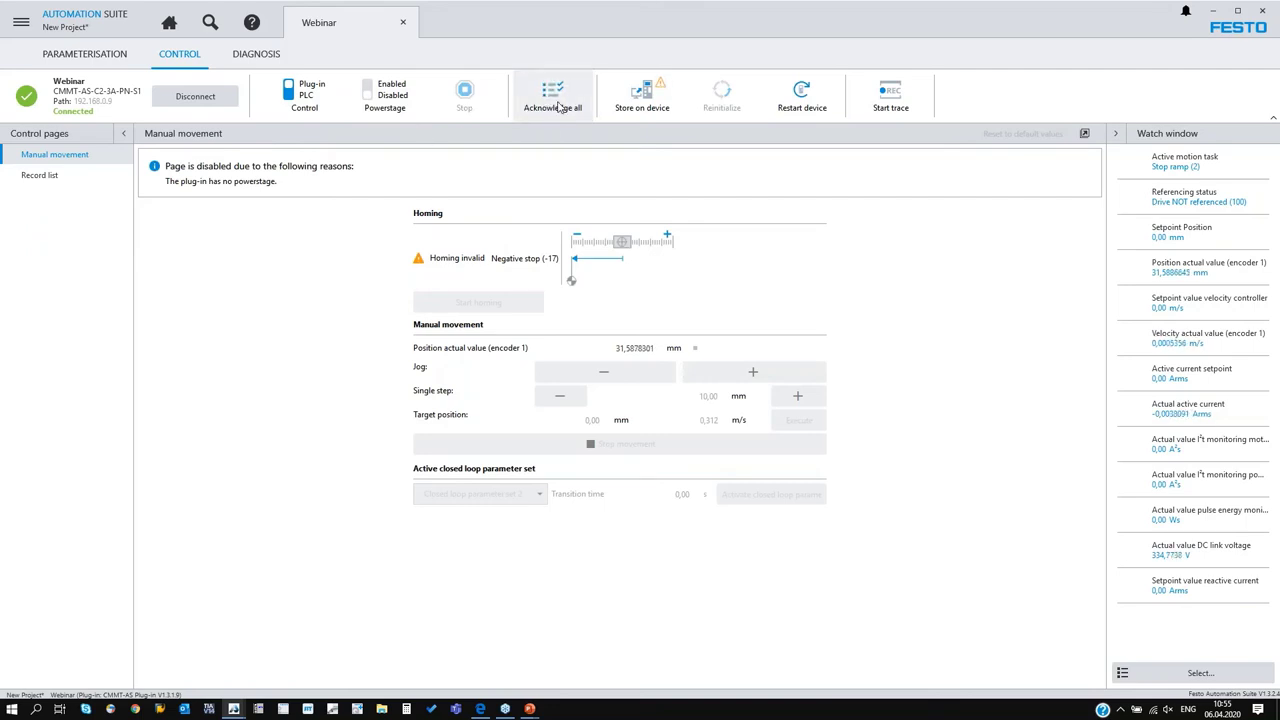
Try to enable the powerstage again, read the error number in the drive's status message and acknowledge the error
left_click(369, 91)
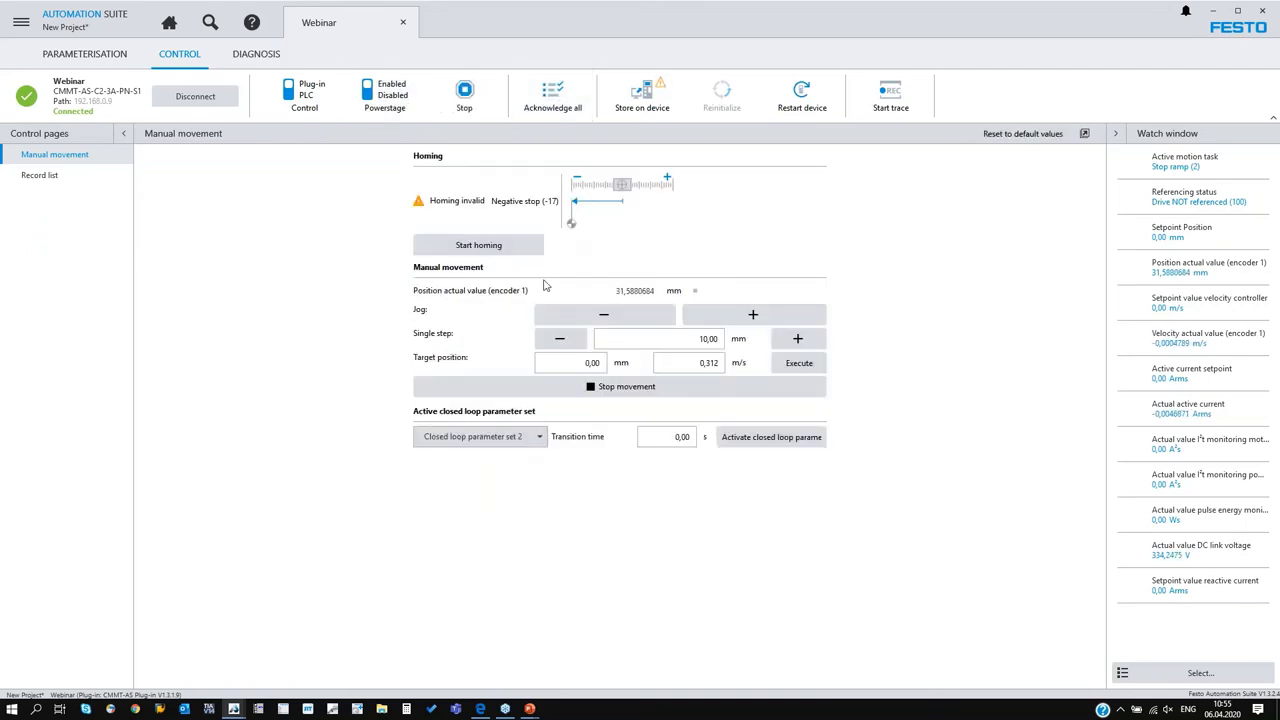
mouse_move(30, 97)
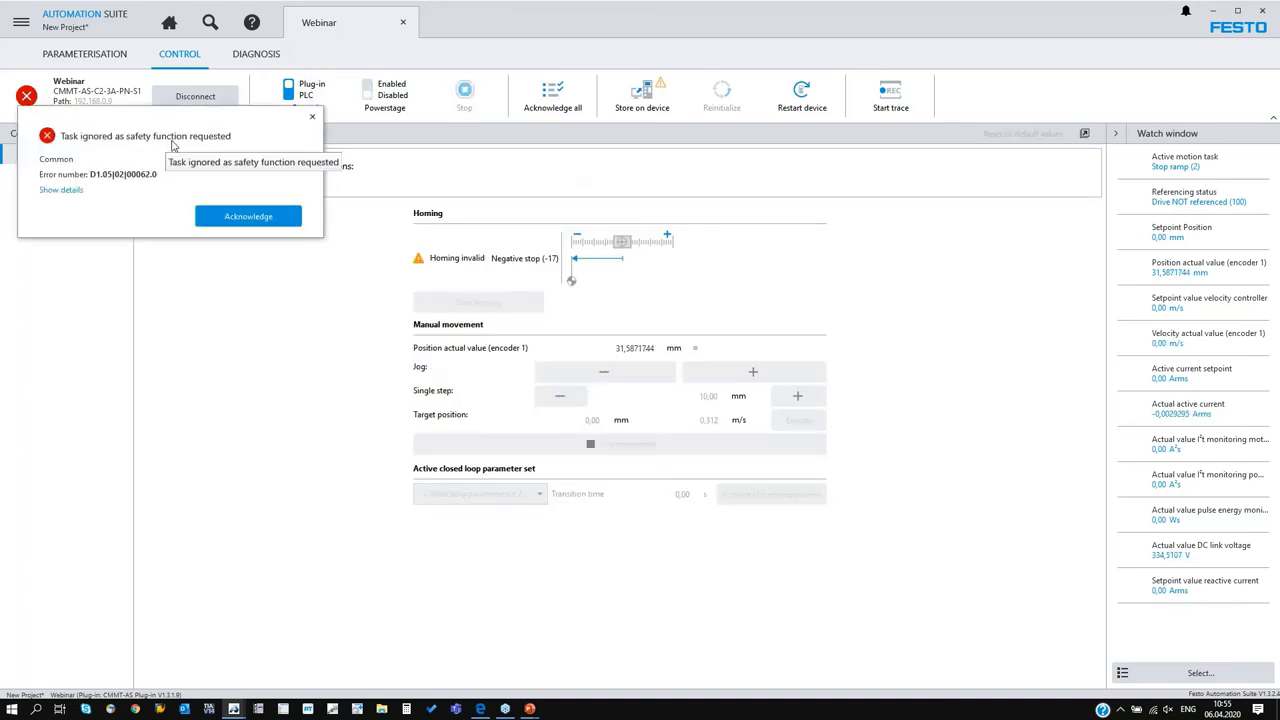
left_click(246, 216)
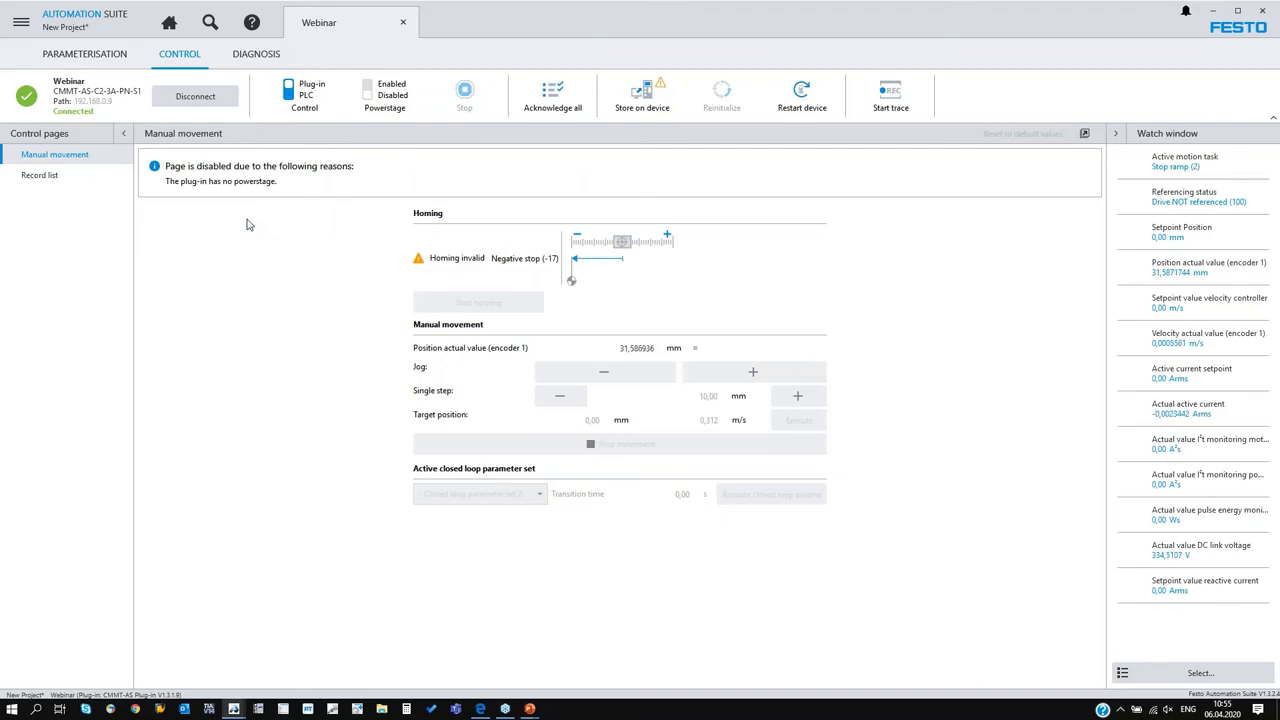
Open the plug-in help, search it for error number 00062, and open the diagnostic messages topic
key("F1")
double_click(47, 88)
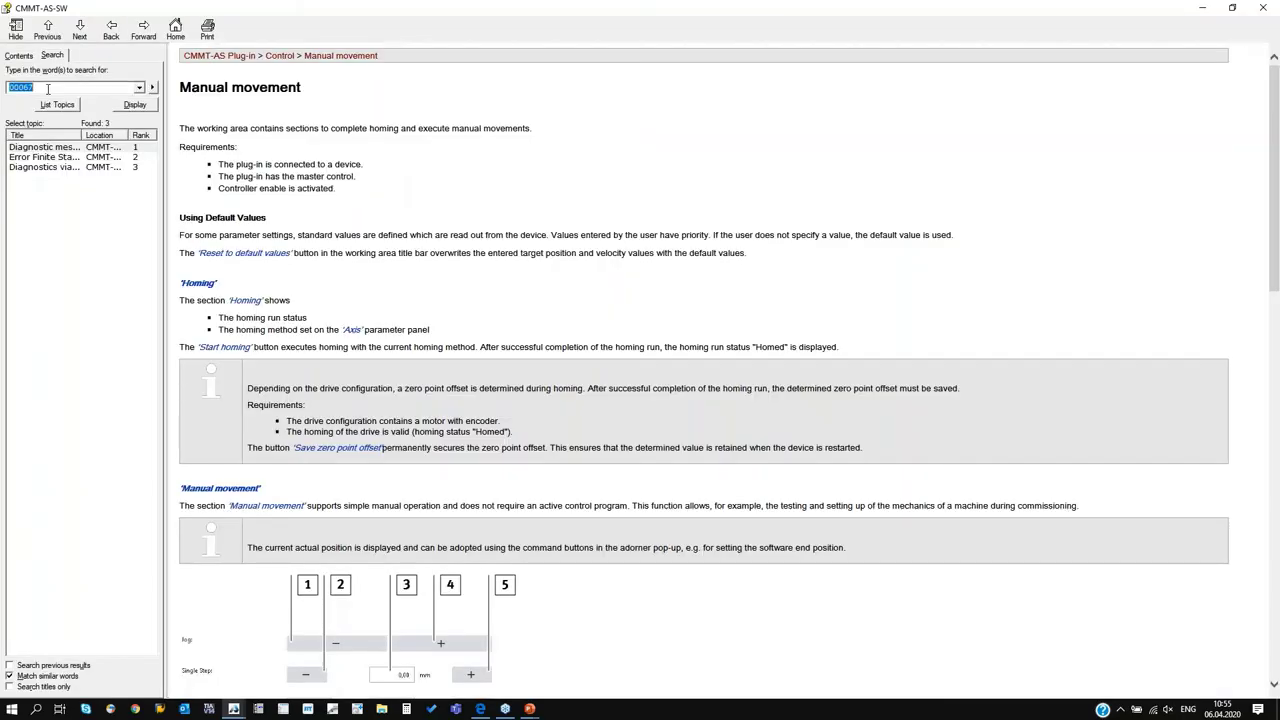
left_click(47, 88)
double_click(47, 88)
double_click(62, 148)
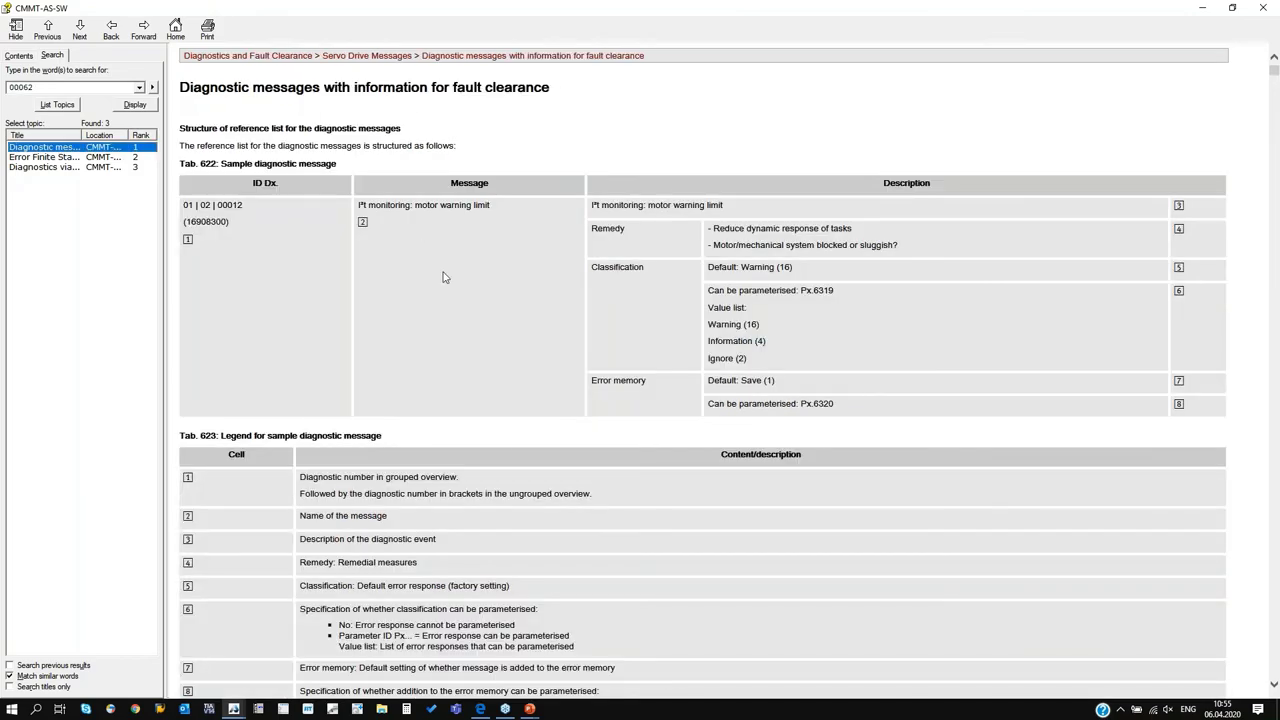
Locate the 05 | 02 | 00062 entry in the diagnostic messages table, highlight its remedy, and close the help
scroll(480, 370, "down", 15)
left_click_drag(1274, 87, 1276, 213)
scroll(783, 252, "up", 4)
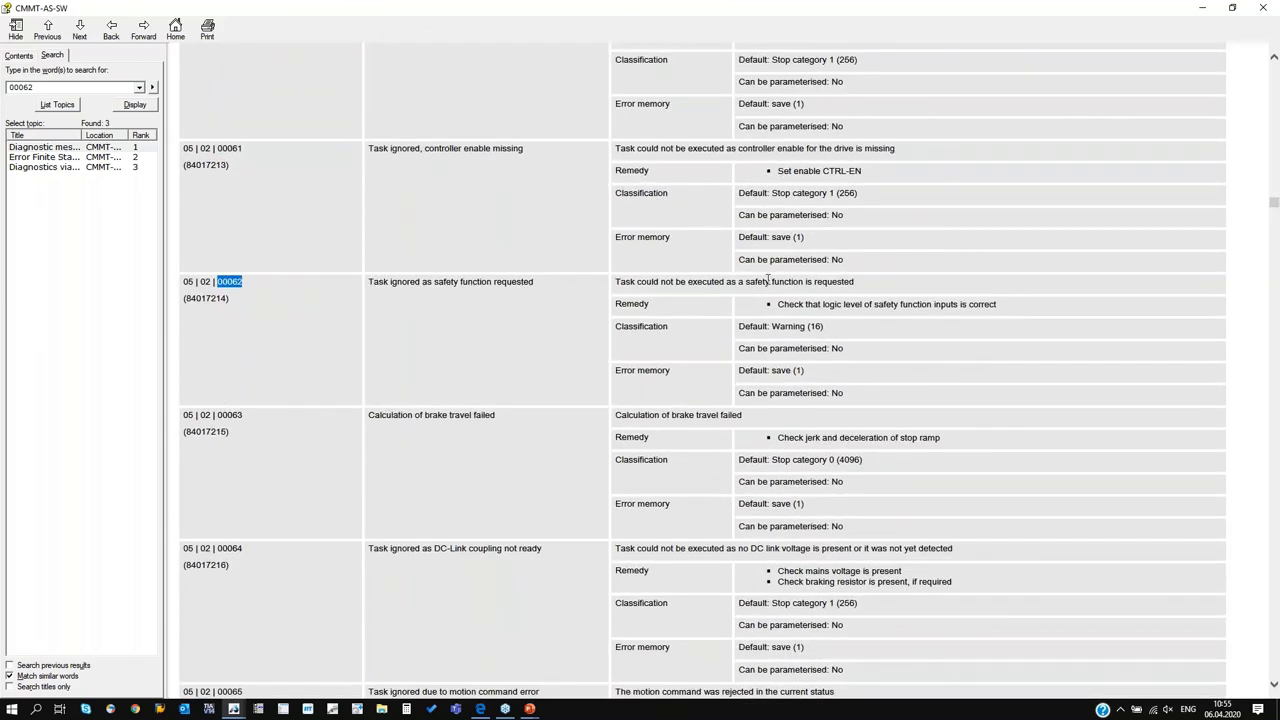
left_click_drag(806, 303, 985, 302)
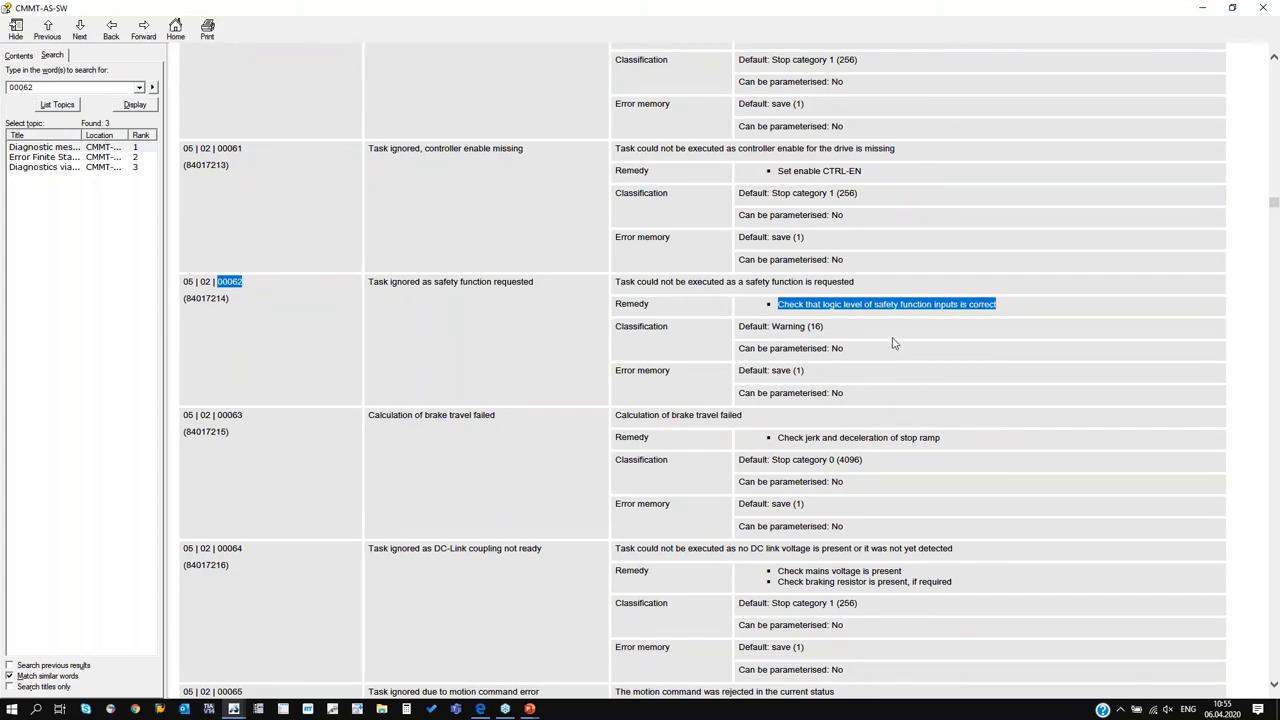
left_click(1262, 8)
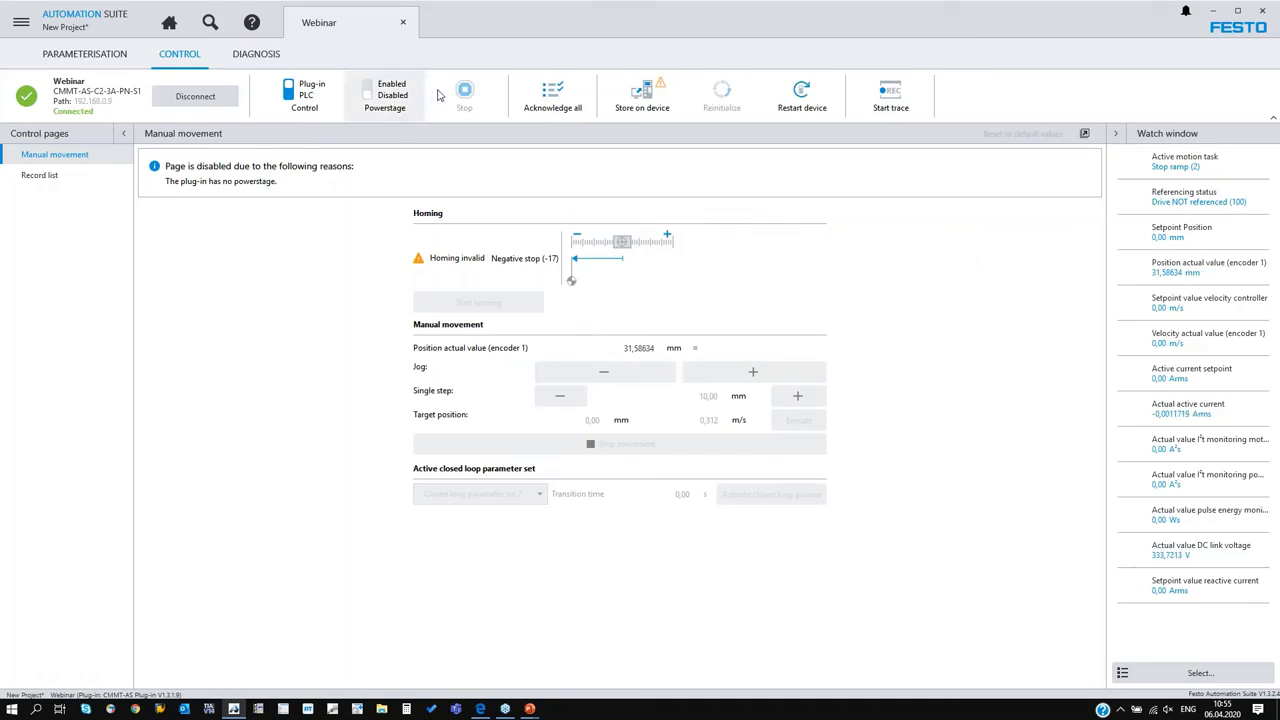
Acknowledge all drive errors, enable the powerstage and start homing the axis
left_click(372, 92)
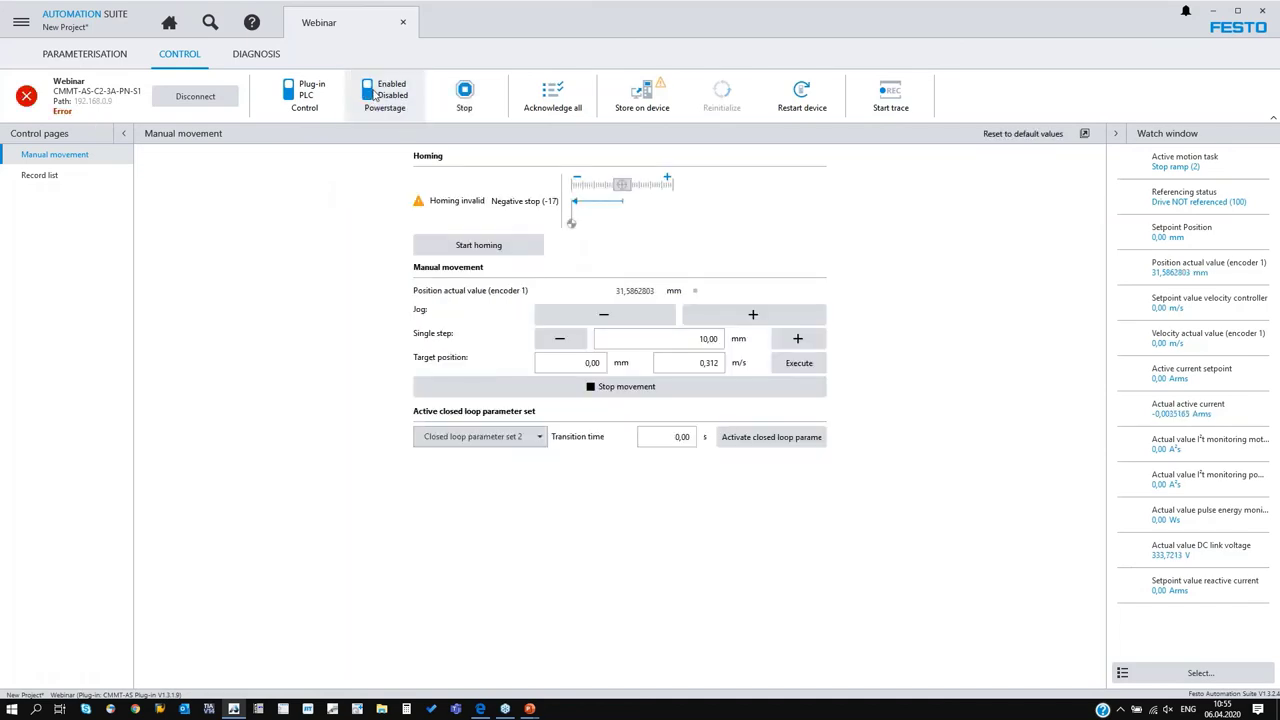
left_click(535, 95)
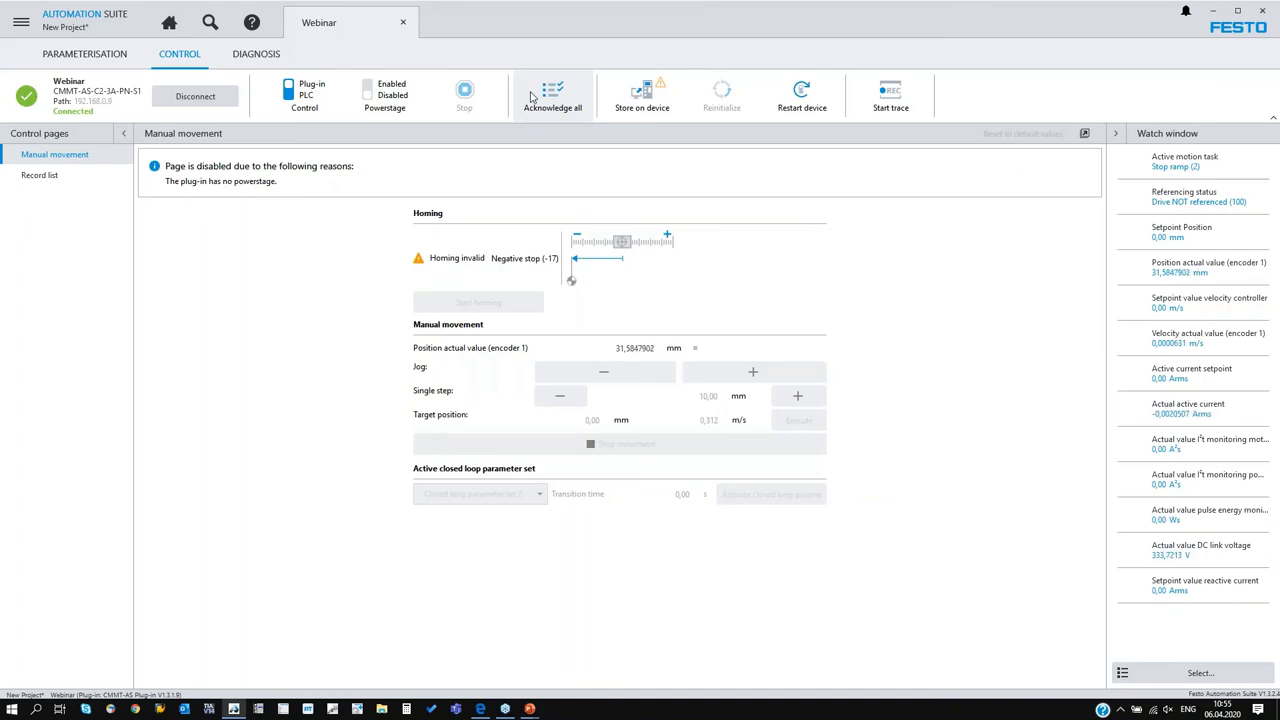
left_click(370, 92)
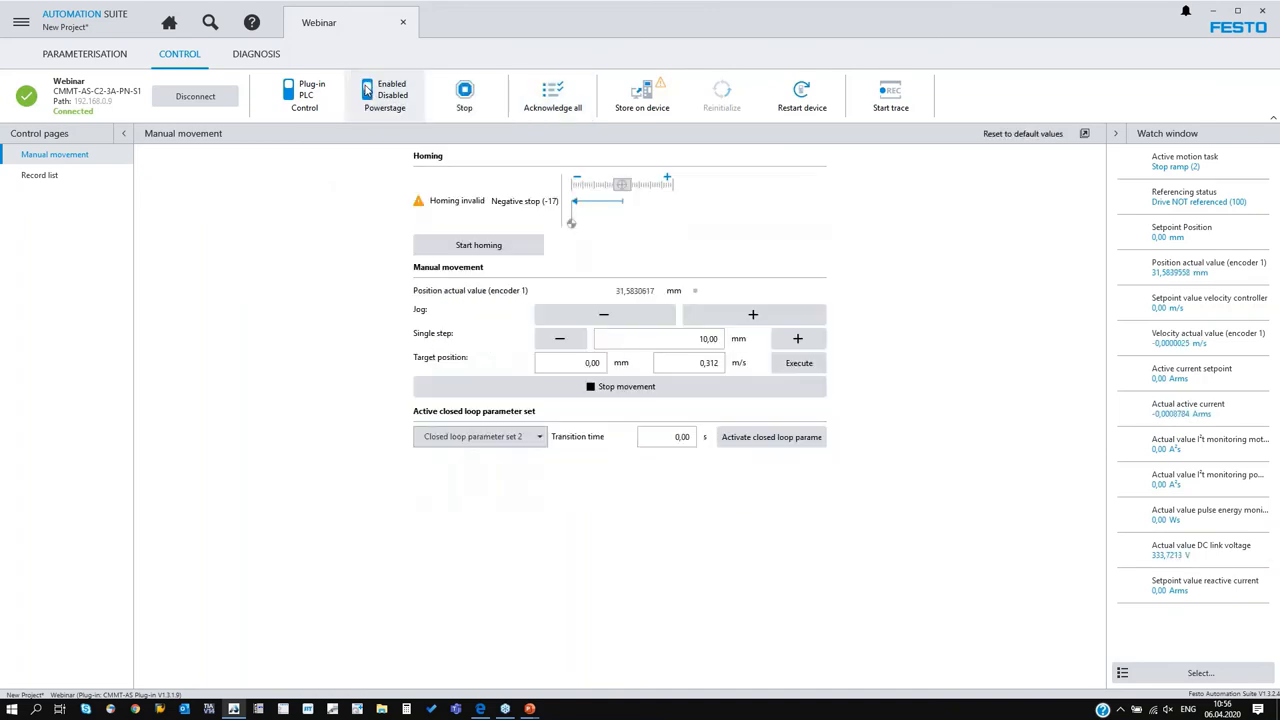
left_click(488, 243)
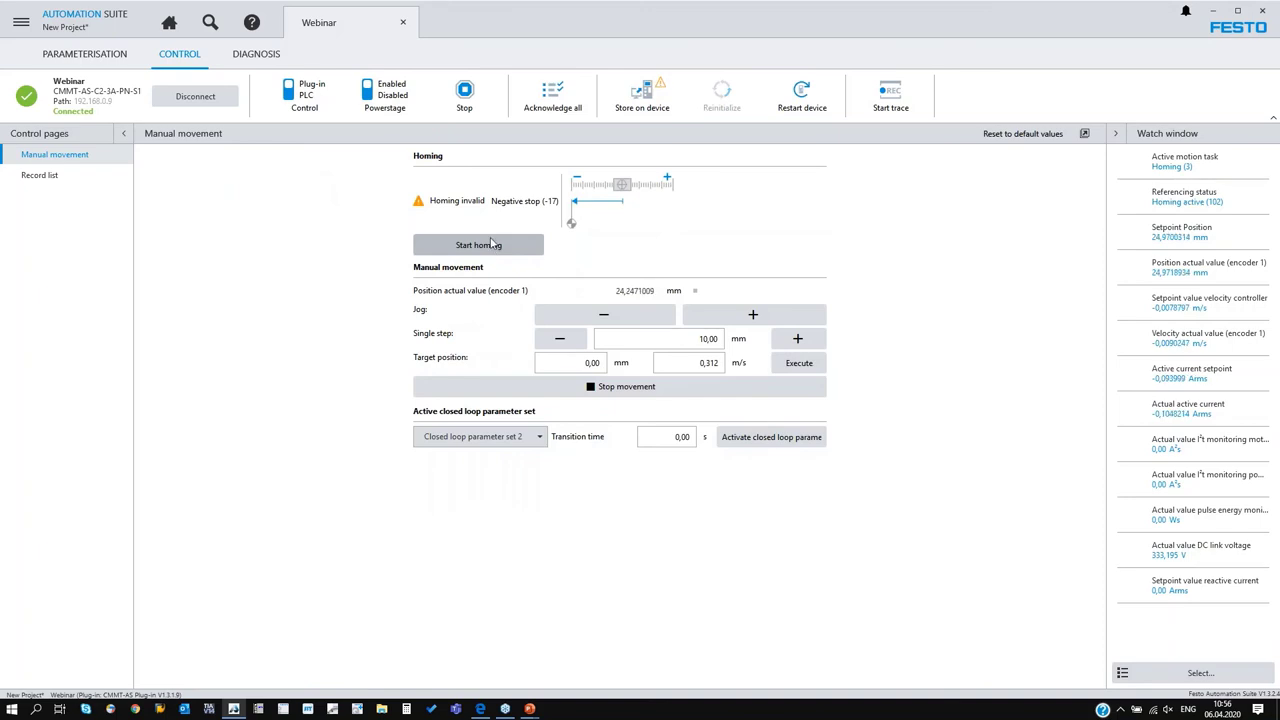
Review the drive's device state messages and the I/O state of connectors X1A and X1C in the diagnosis pages
left_click(253, 60)
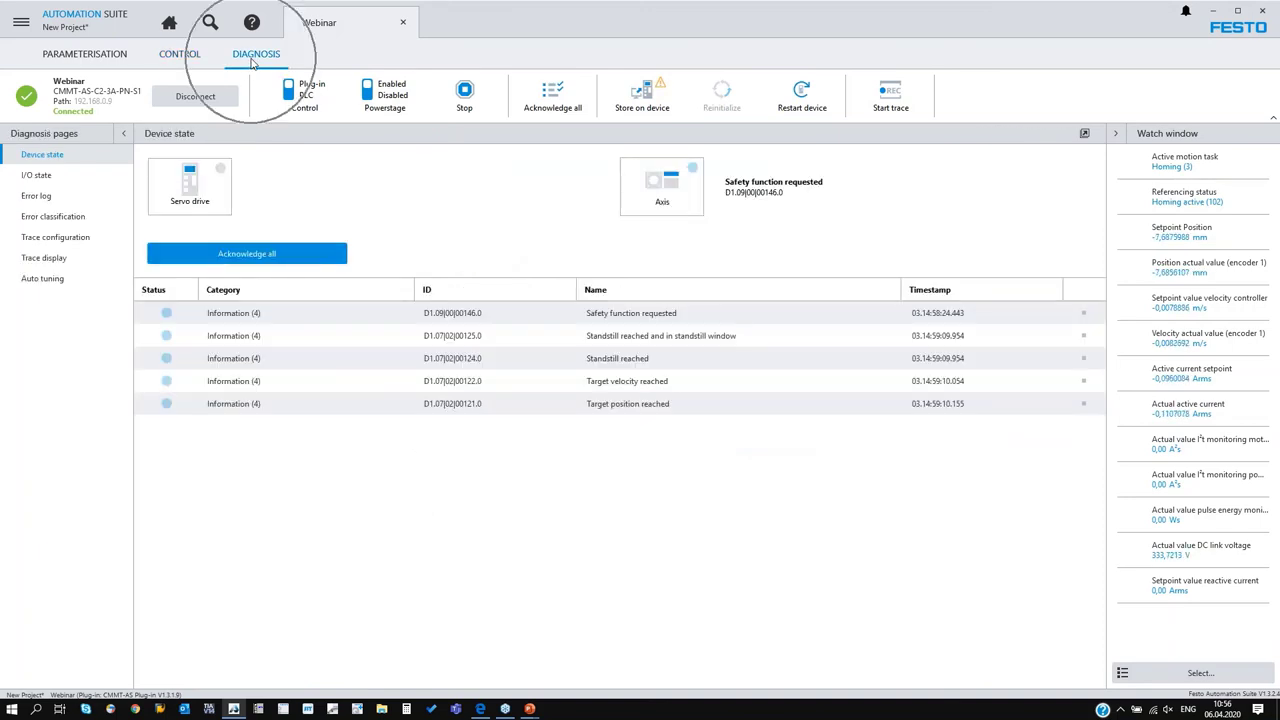
left_click(253, 60)
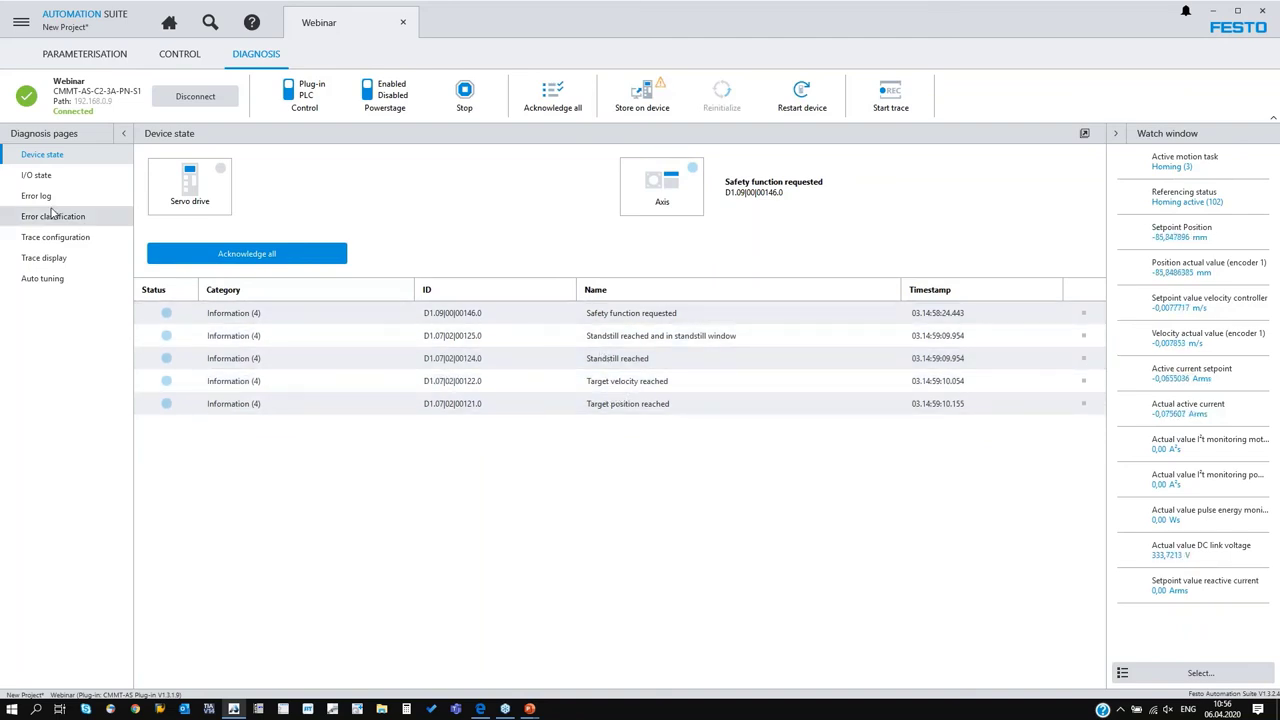
left_click(45, 177)
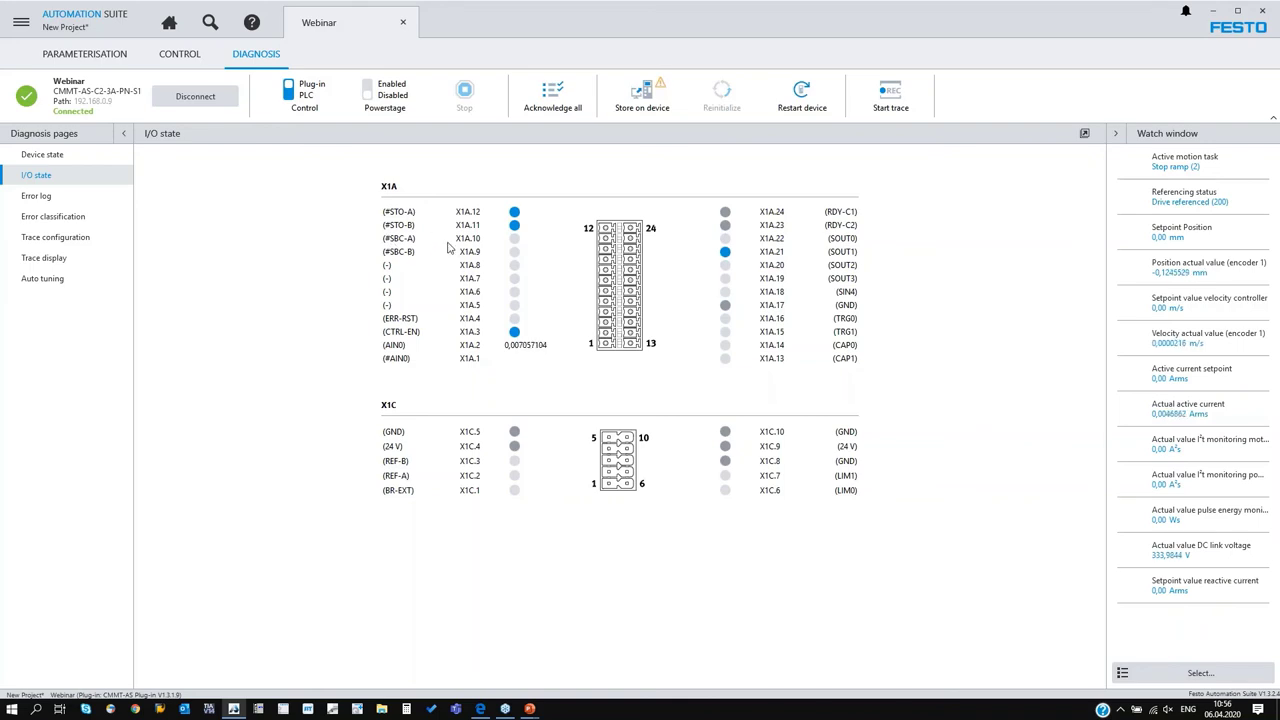
Enable the powerstage again and view the drive's error log
left_click(368, 90)
left_click(92, 196)
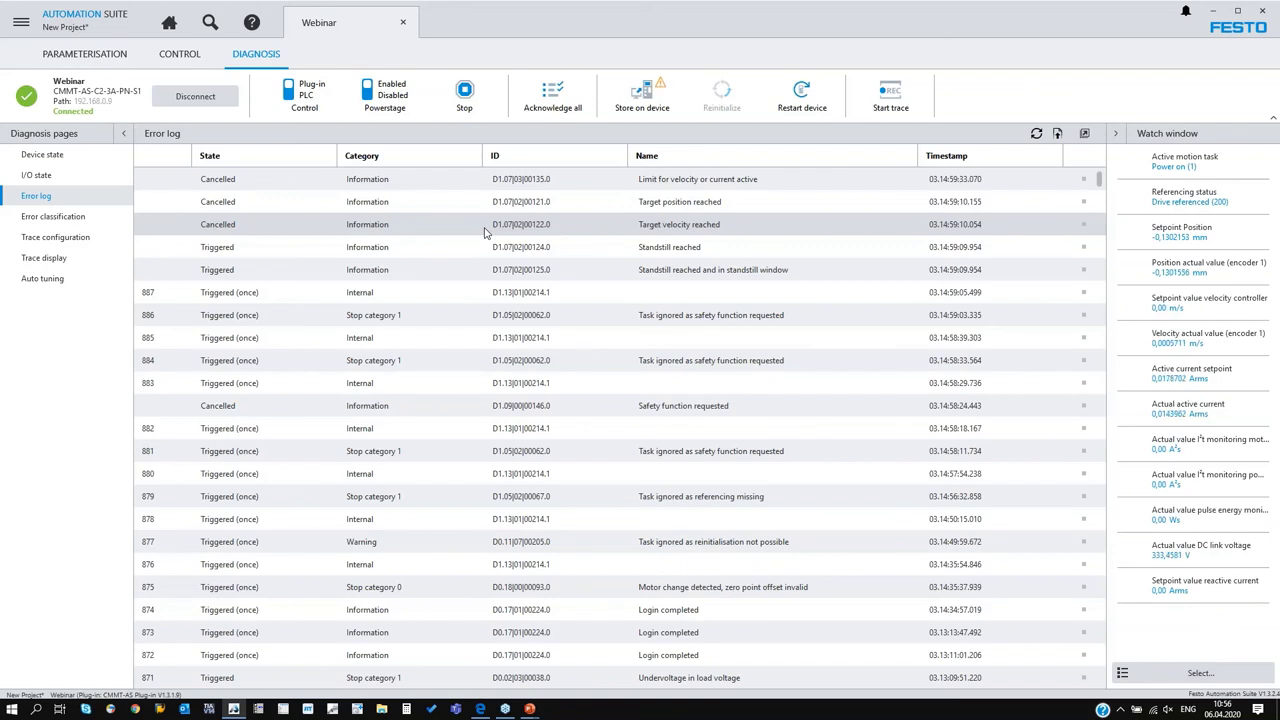
Examine the error classification page and the category options for the braking resistor pulse energy monitoring error, leaving its category as is
left_click(61, 219)
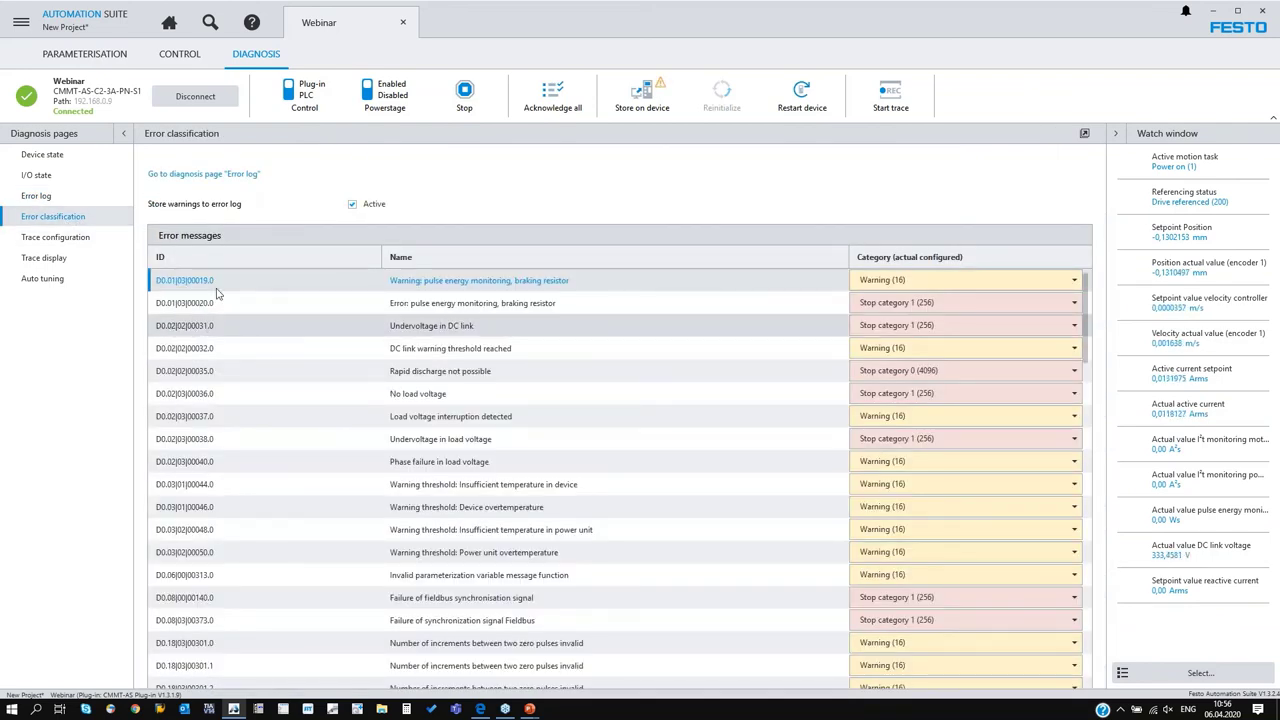
left_click(1005, 303)
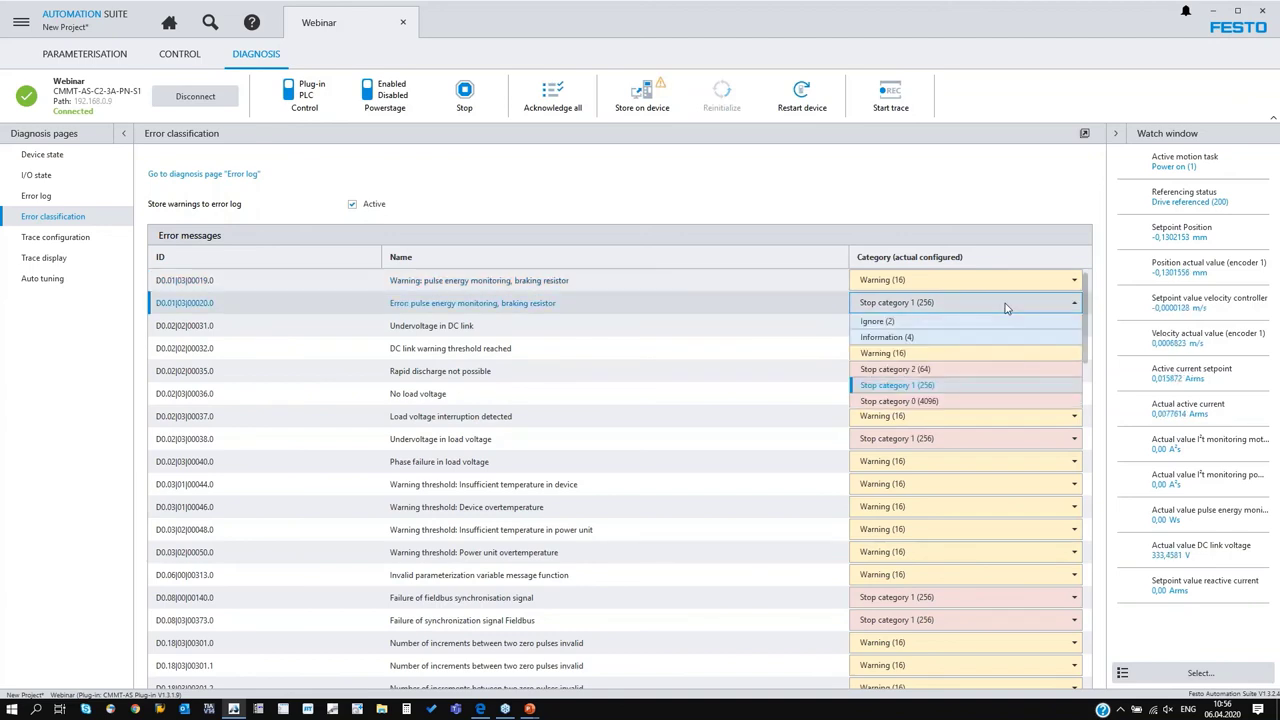
left_click(1006, 306)
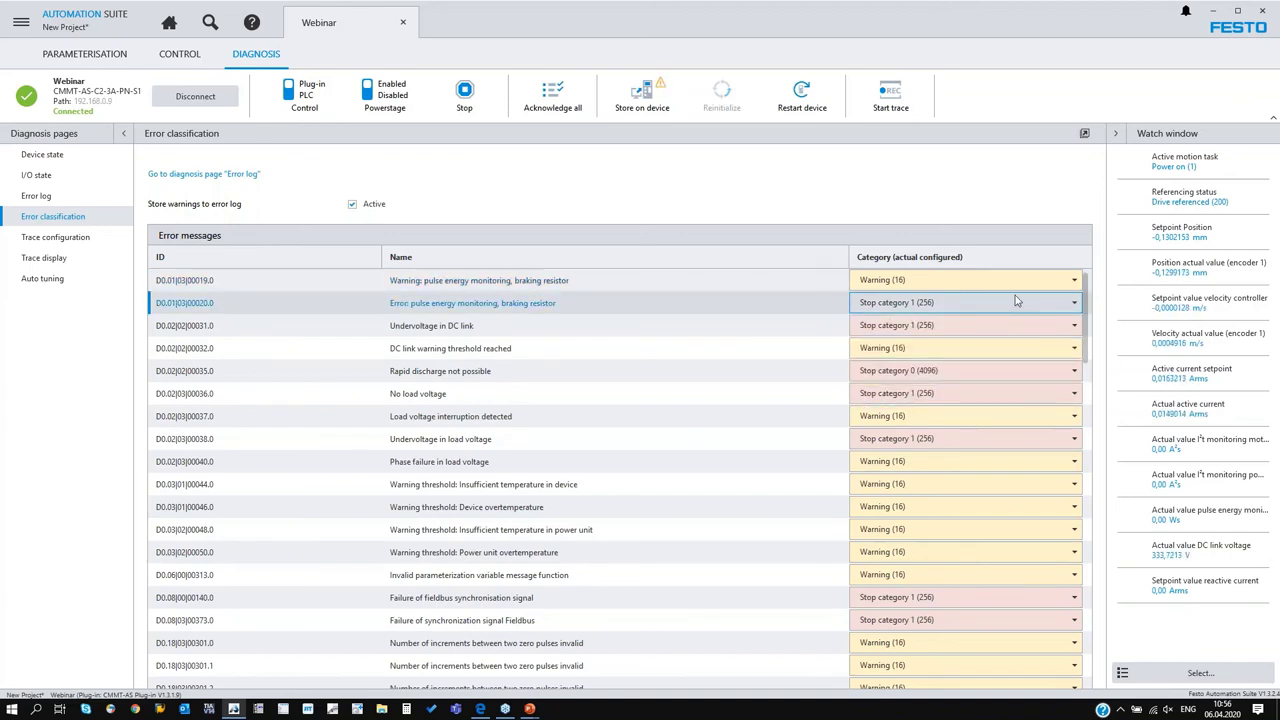
left_click(1015, 297)
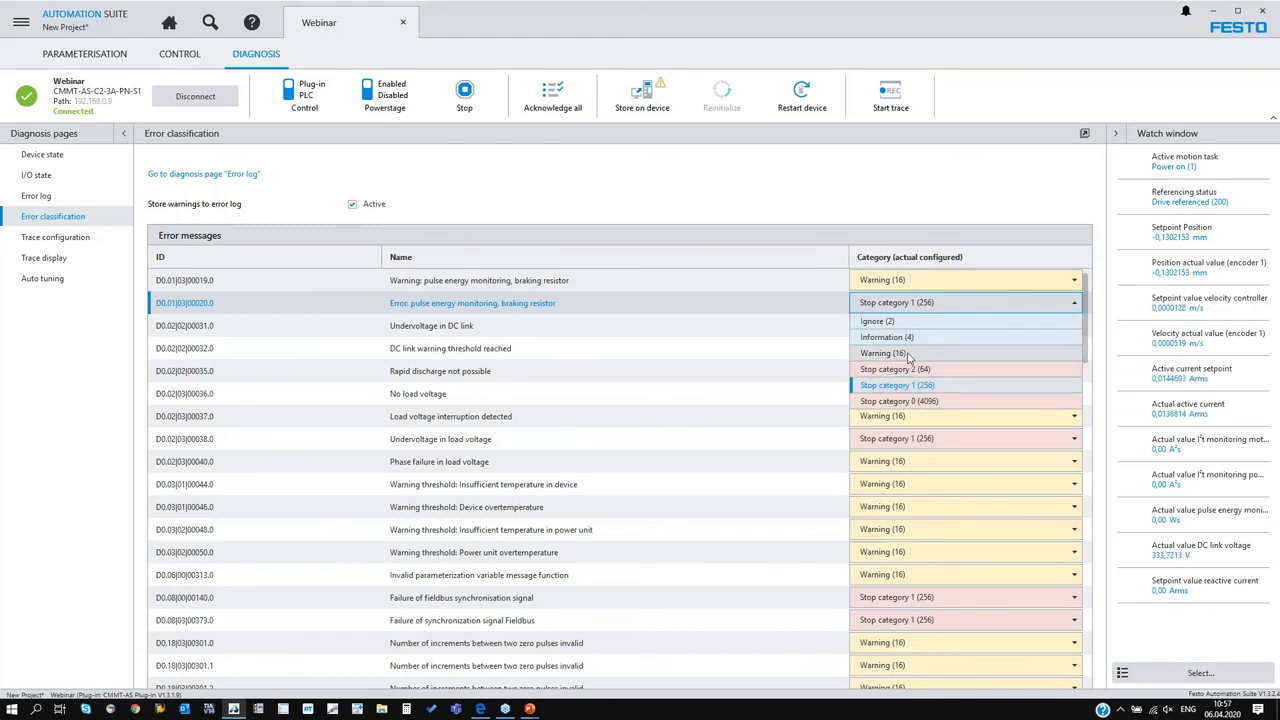
left_click(951, 302)
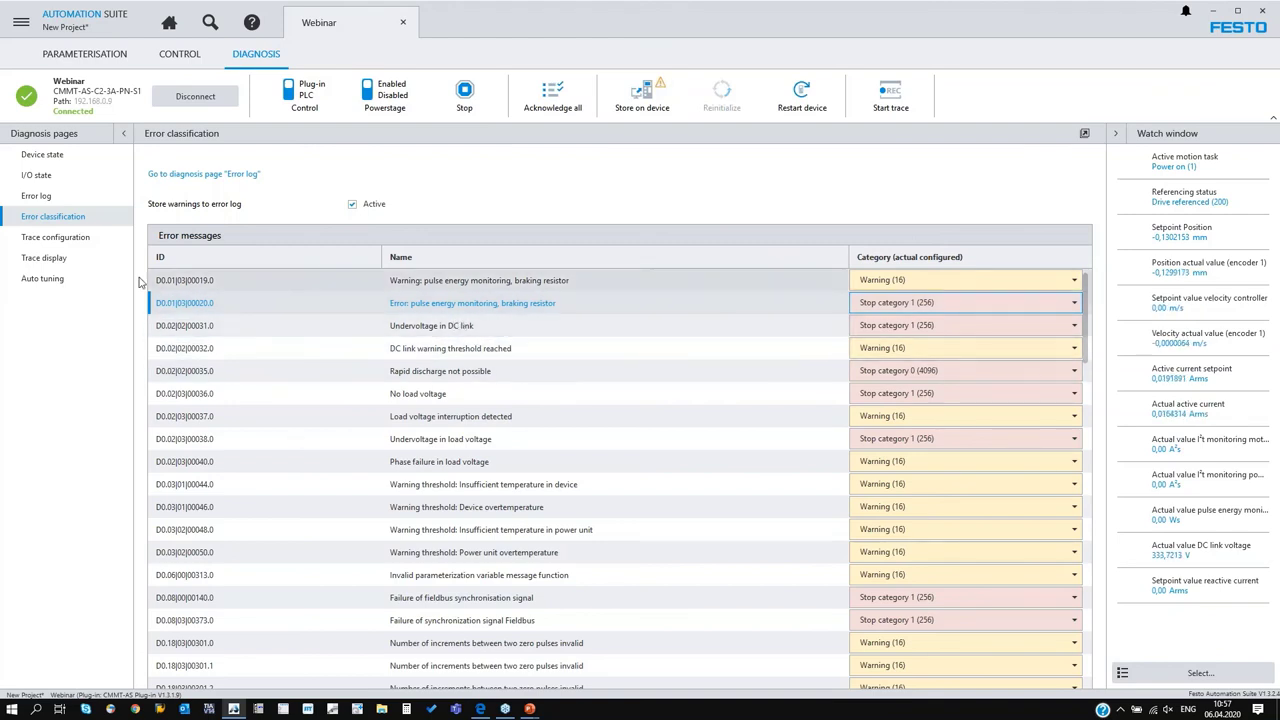
In the trace configuration, delete the position control error, actual active current value and setpoint value active current channels
left_click(87, 246)
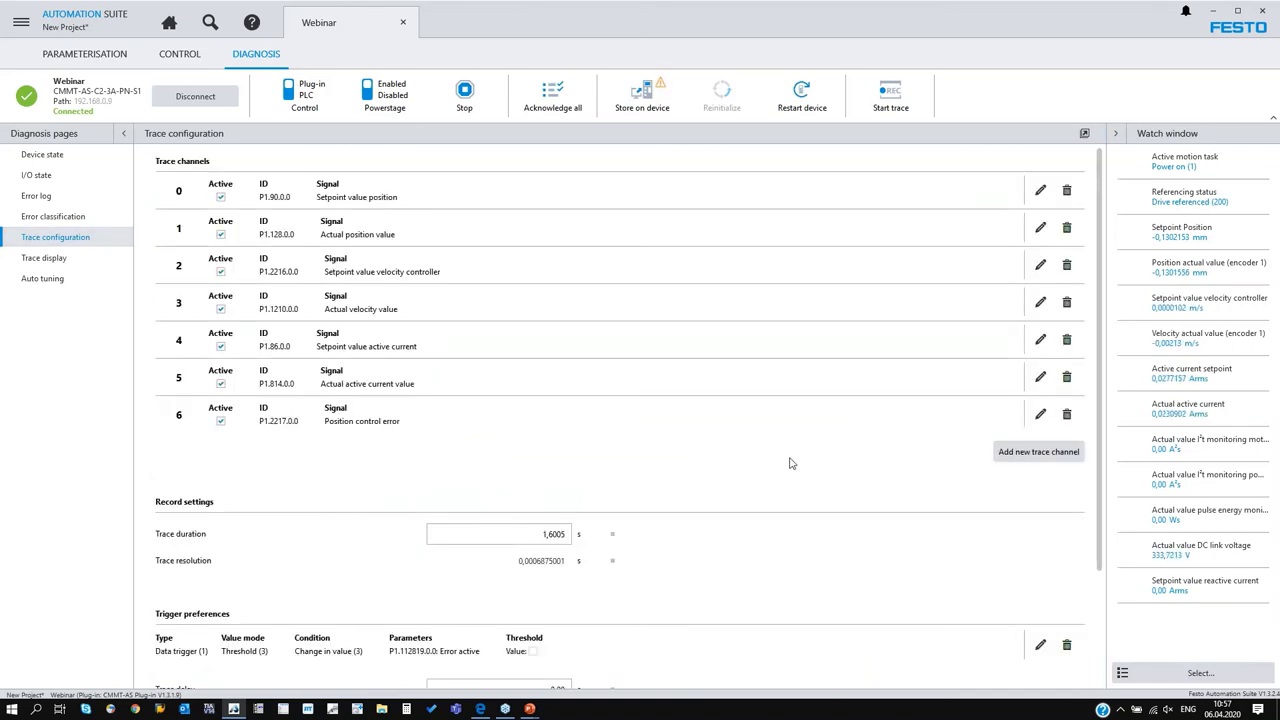
left_click(71, 241)
left_click(1066, 414)
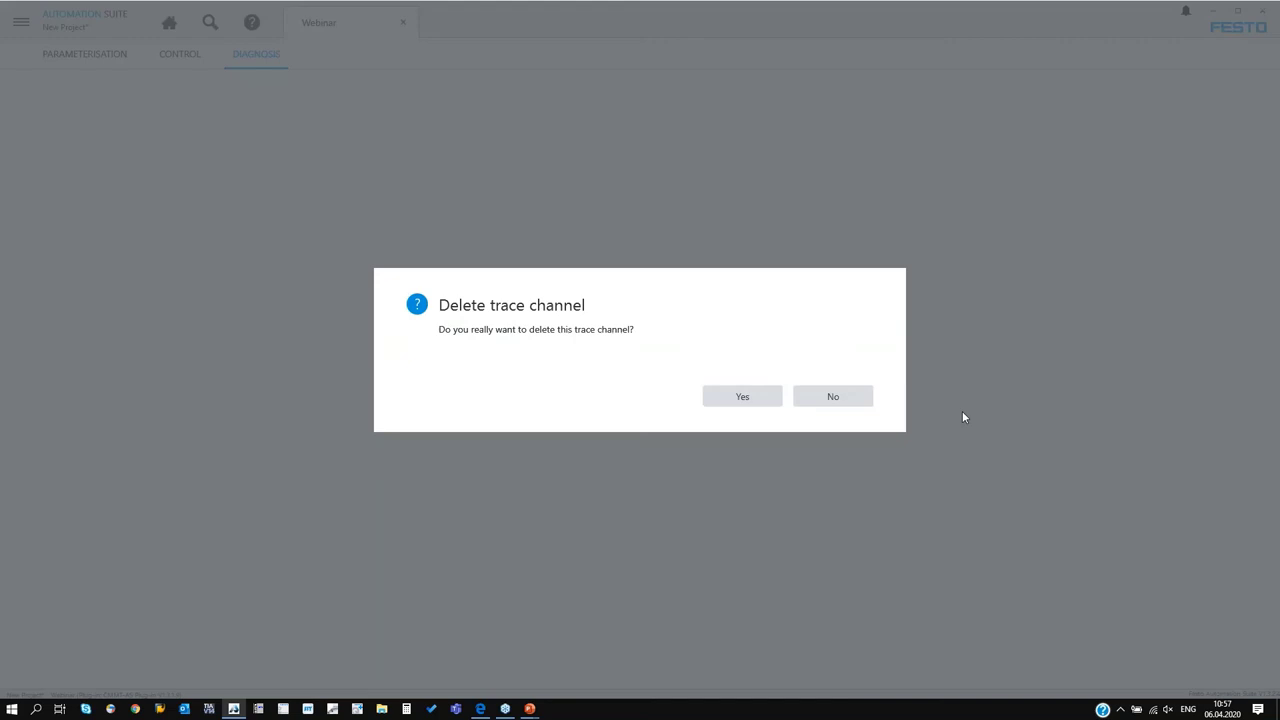
left_click(757, 404)
left_click(1066, 377)
left_click(742, 396)
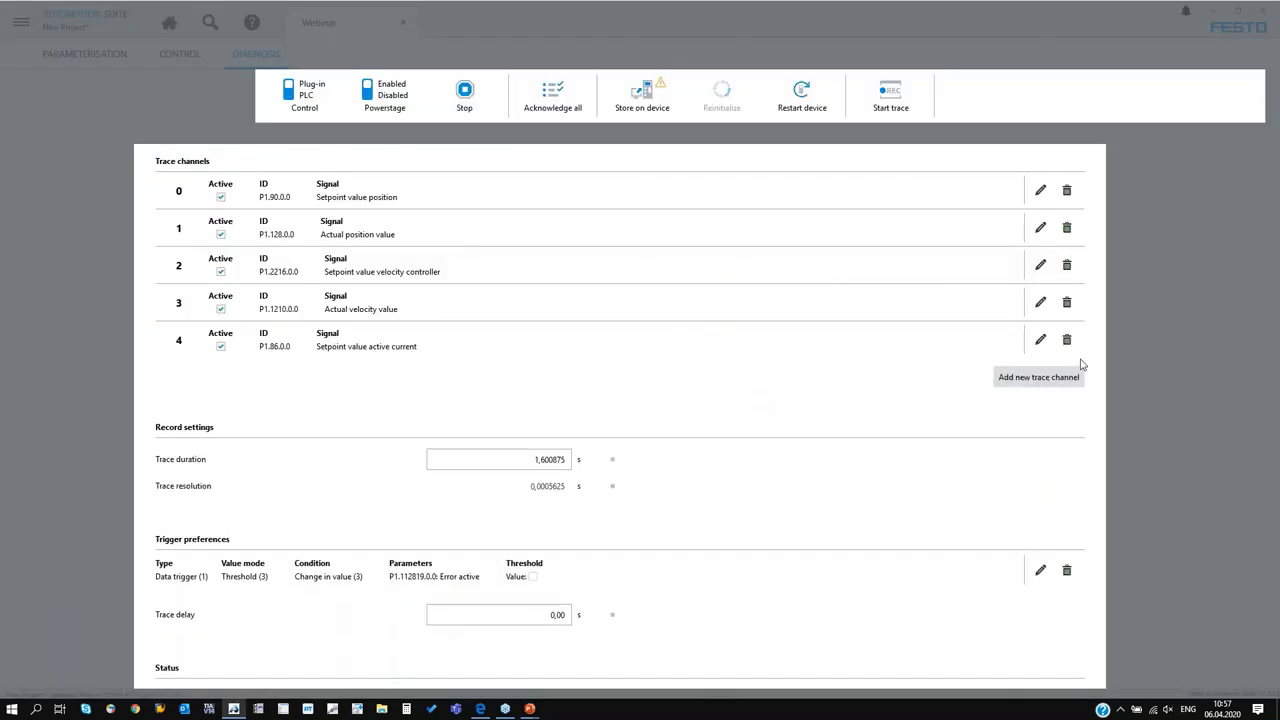
left_click(1066, 339)
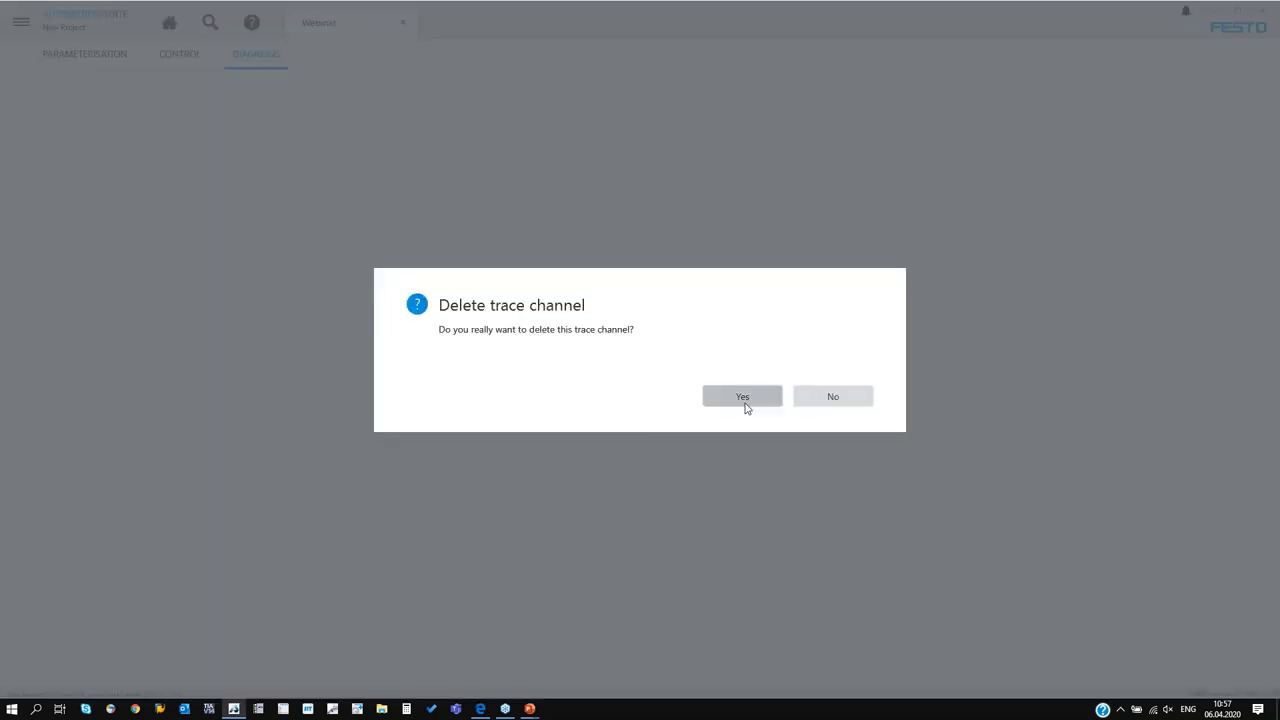
left_click(743, 400)
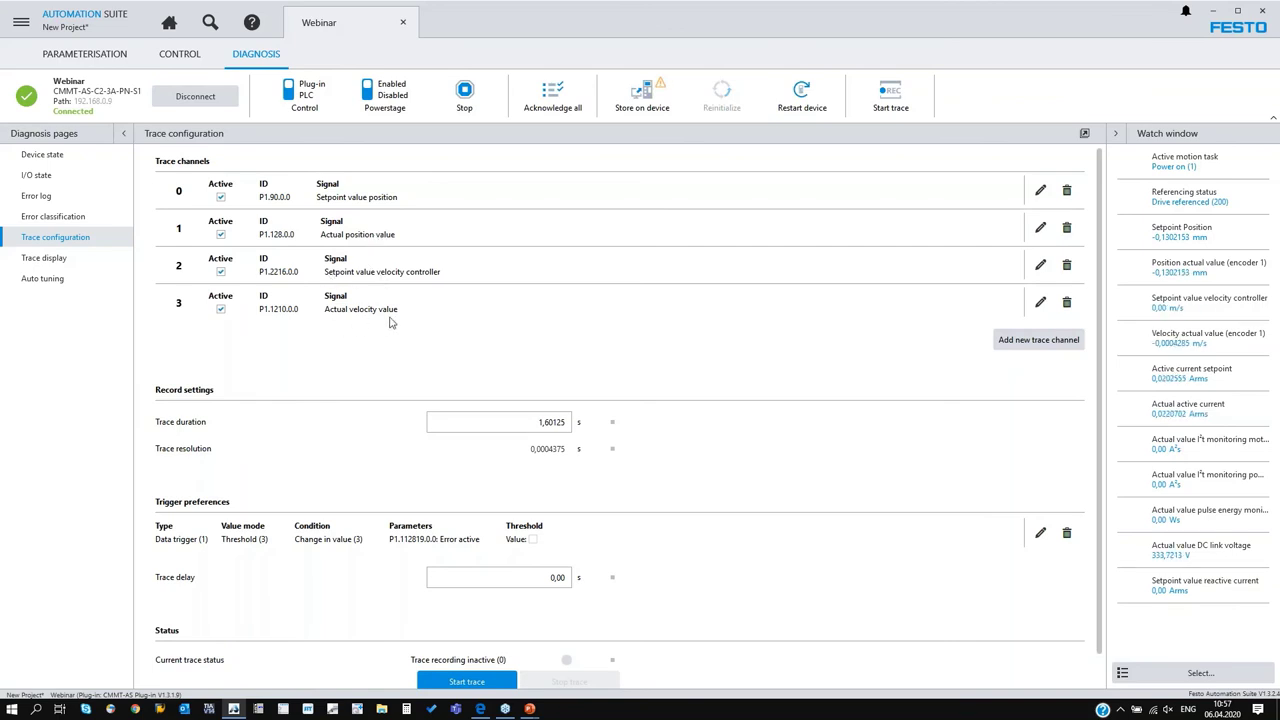
Set the trace duration to 10 s and delete the data trigger on Error active
left_click(517, 421)
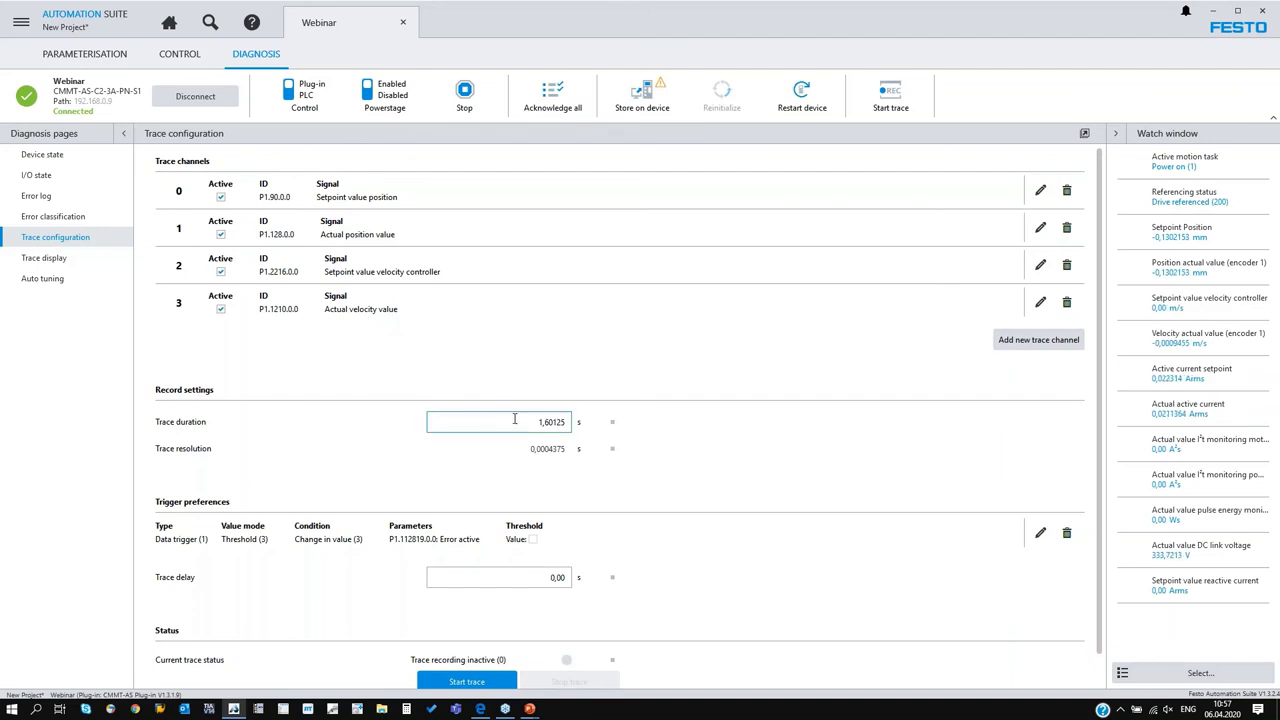
type("10")
key("Return")
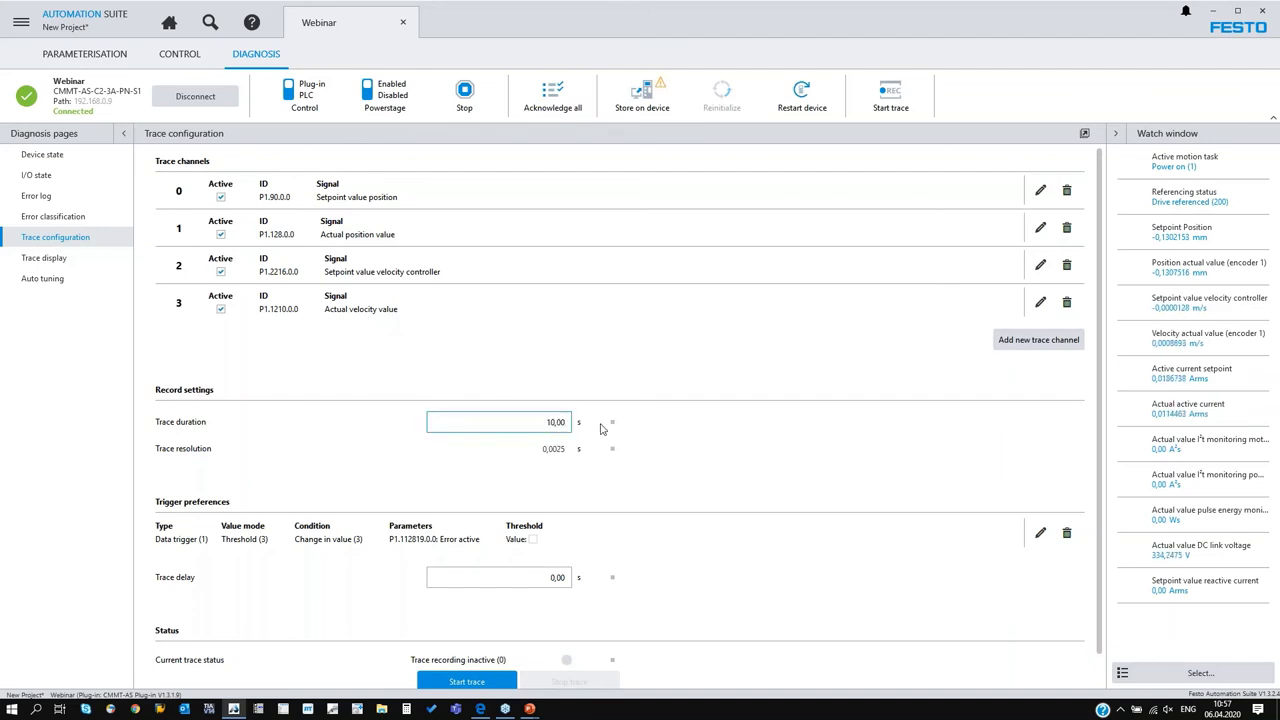
left_click(1066, 533)
left_click(744, 404)
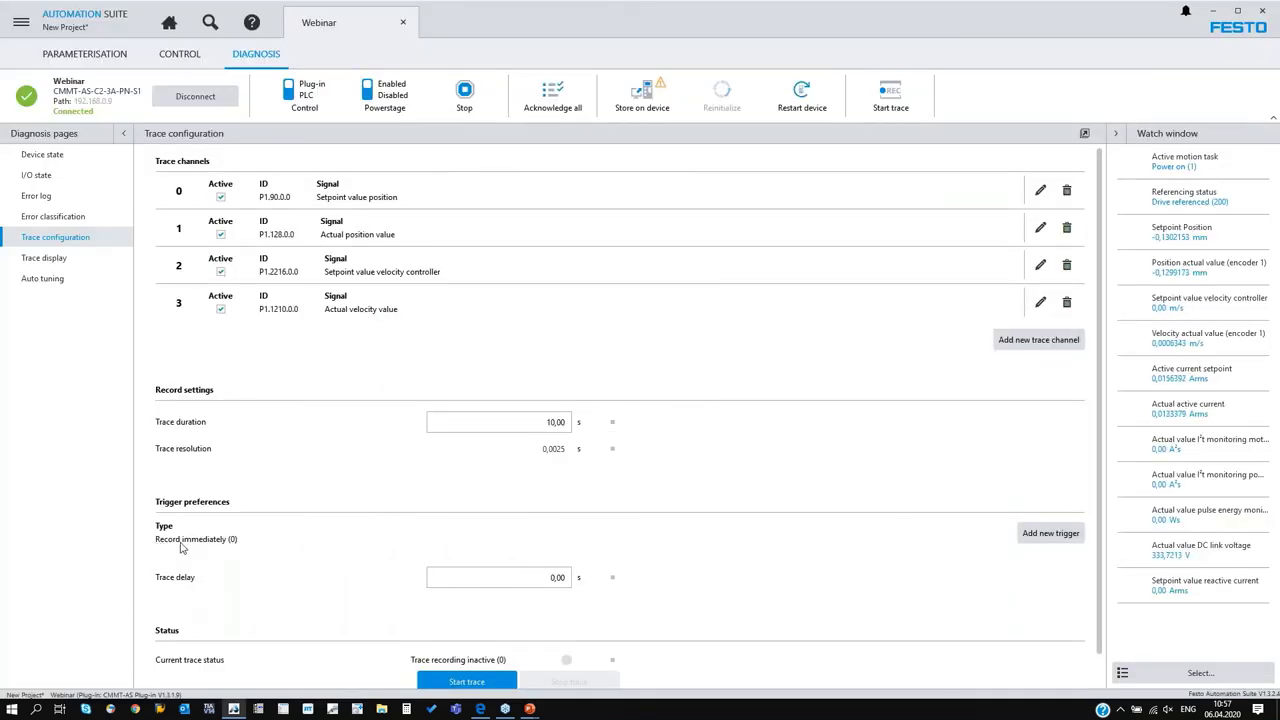
key("ctrl")
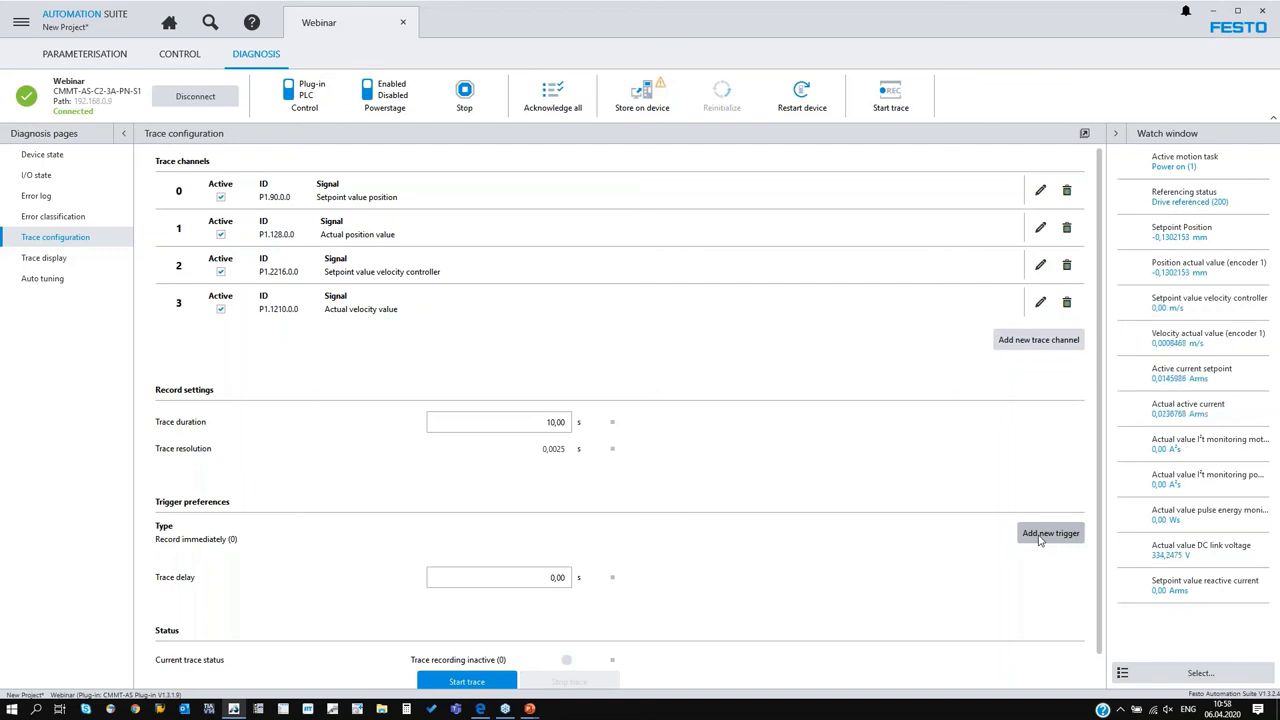
Run Task1 from the record list to start the continuous movement between the two positioning tasks
left_click(190, 56)
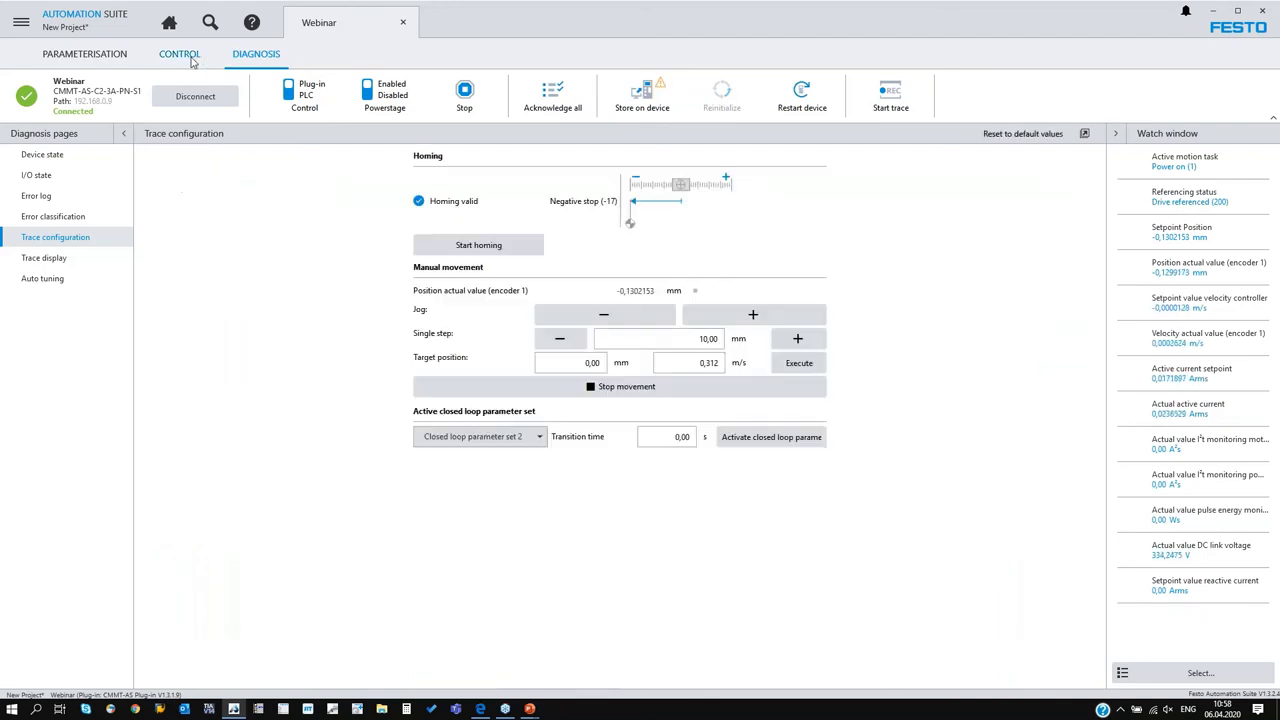
left_click(60, 175)
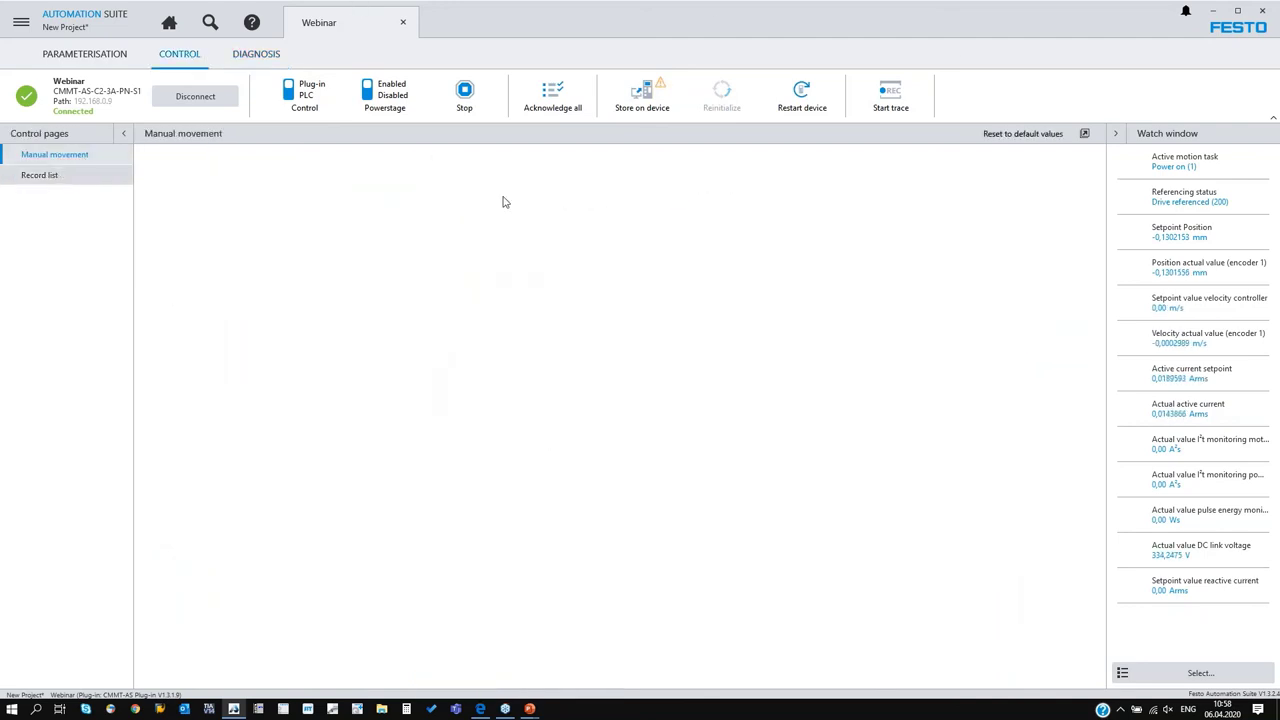
left_click(1051, 195)
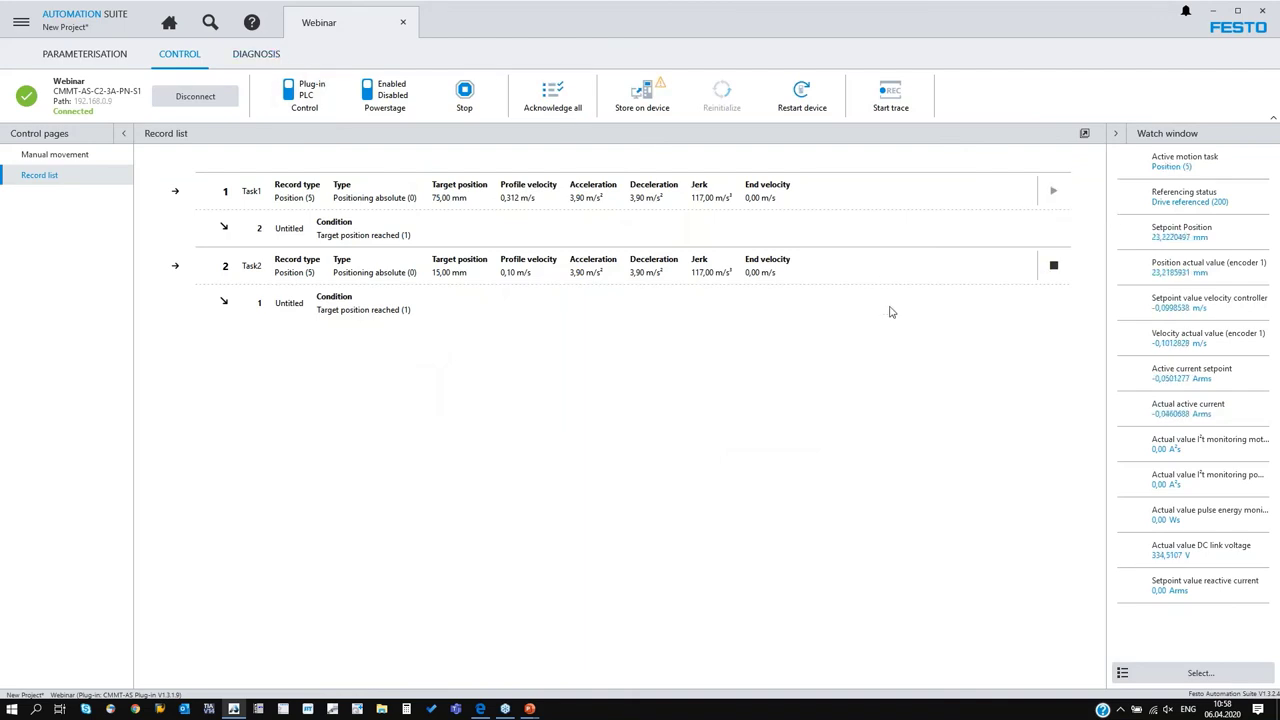
Record a trace while the positioning tasks are running and show the new record in the trace display
left_click(260, 56)
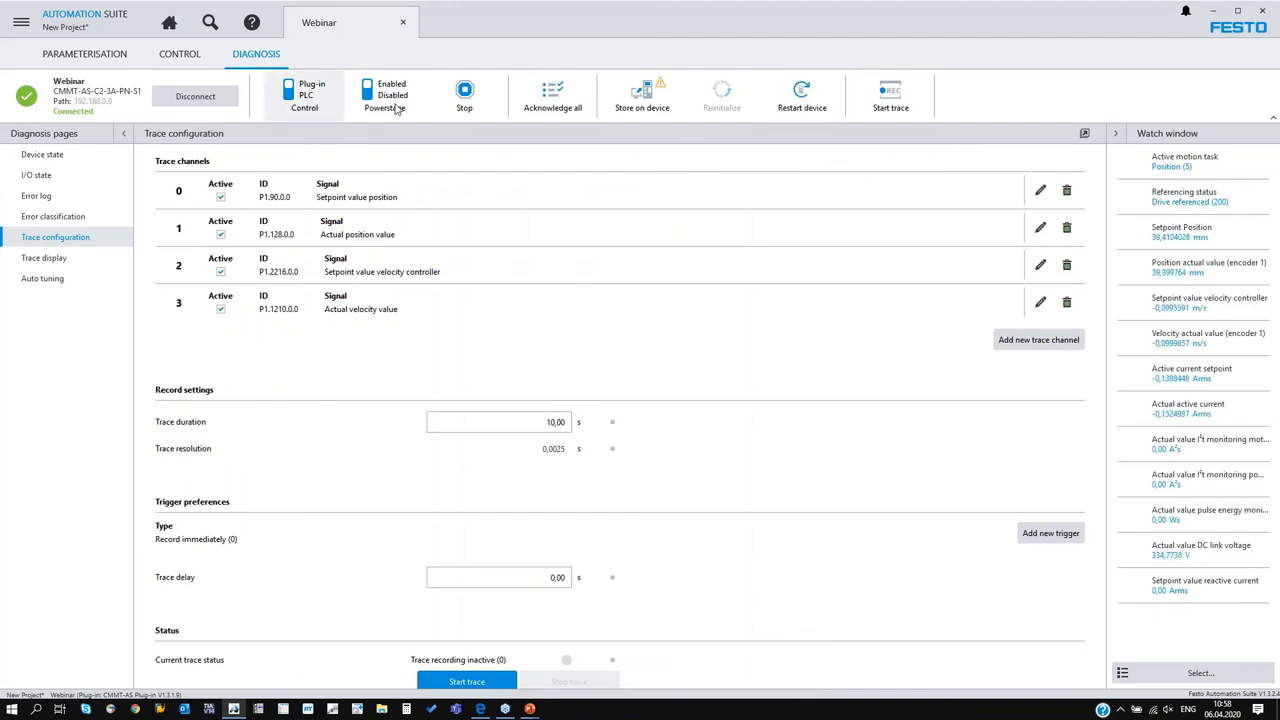
left_click(886, 104)
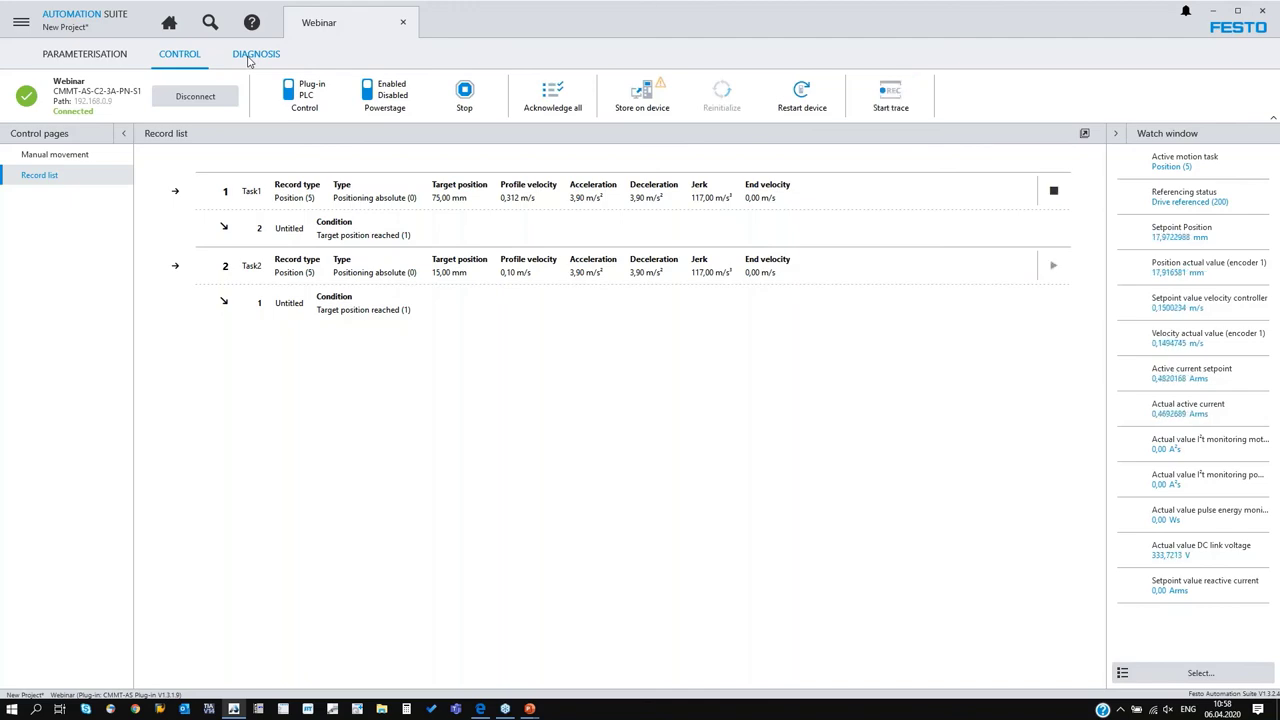
left_click(249, 59)
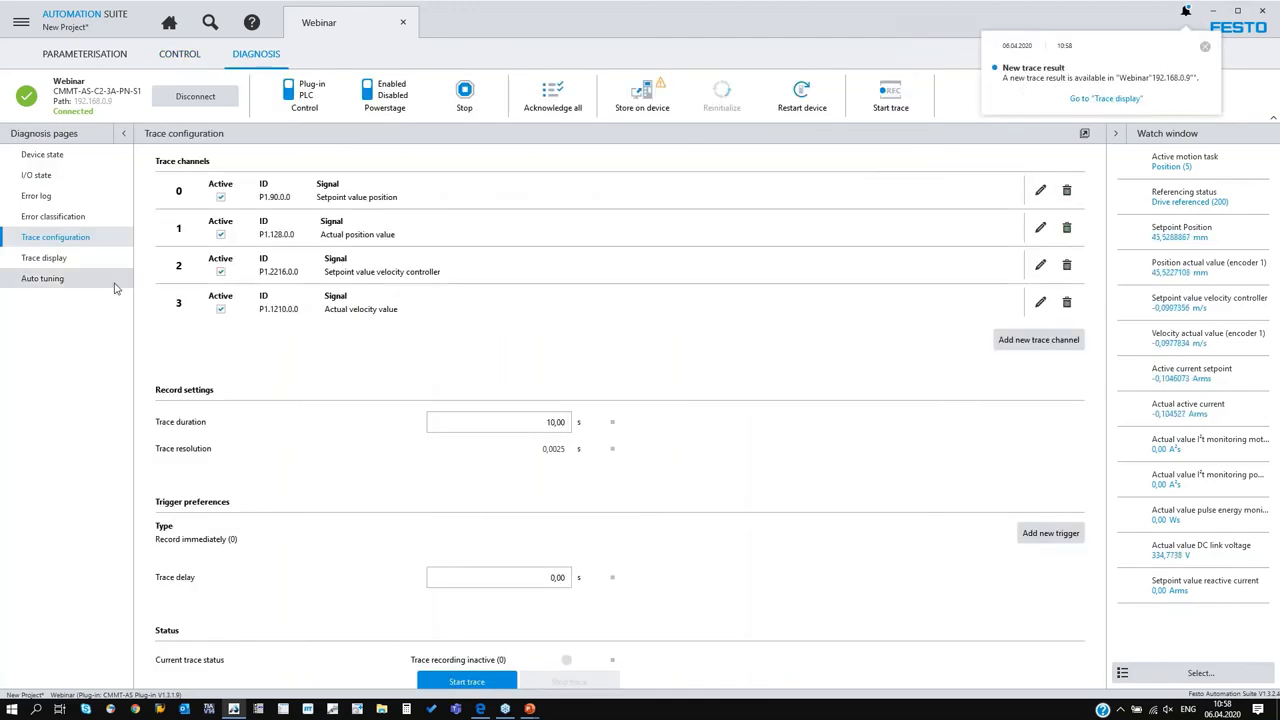
left_click(44, 258)
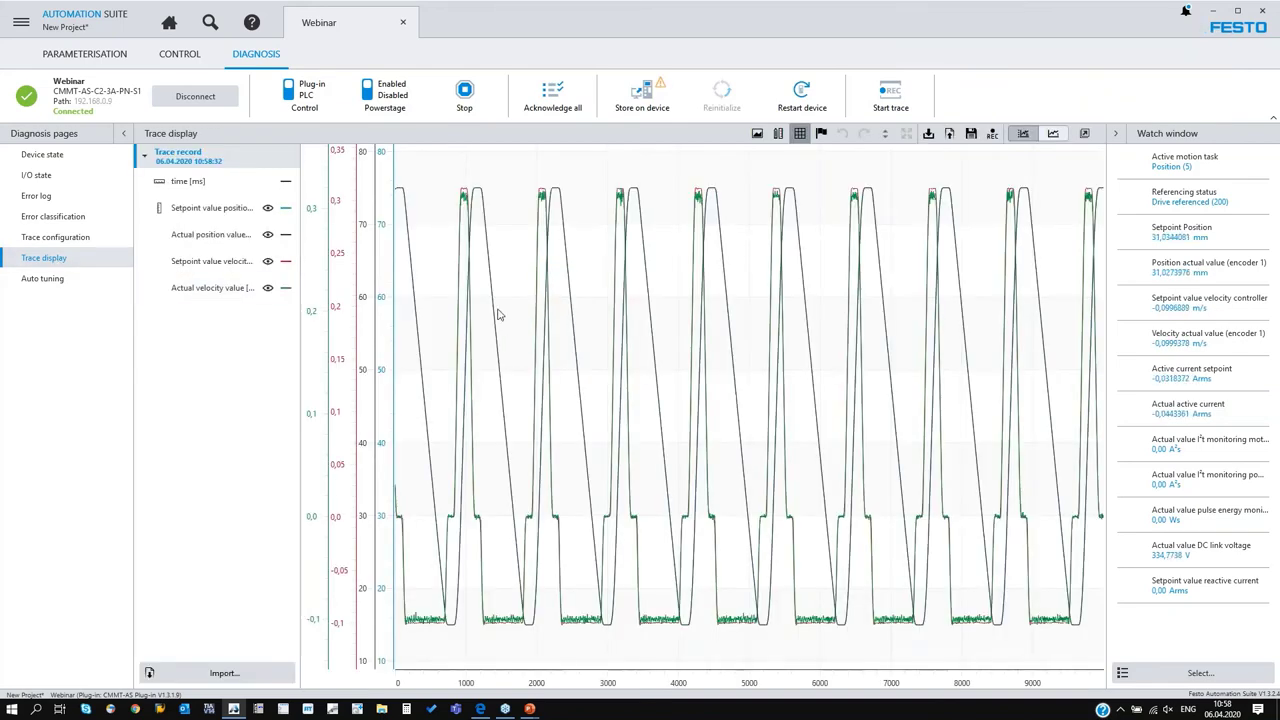
Highlight the actual position, setpoint velocity and actual velocity curves in turn, and hide every curve except actual velocity
left_click(210, 234)
left_click(214, 260)
left_click(214, 288)
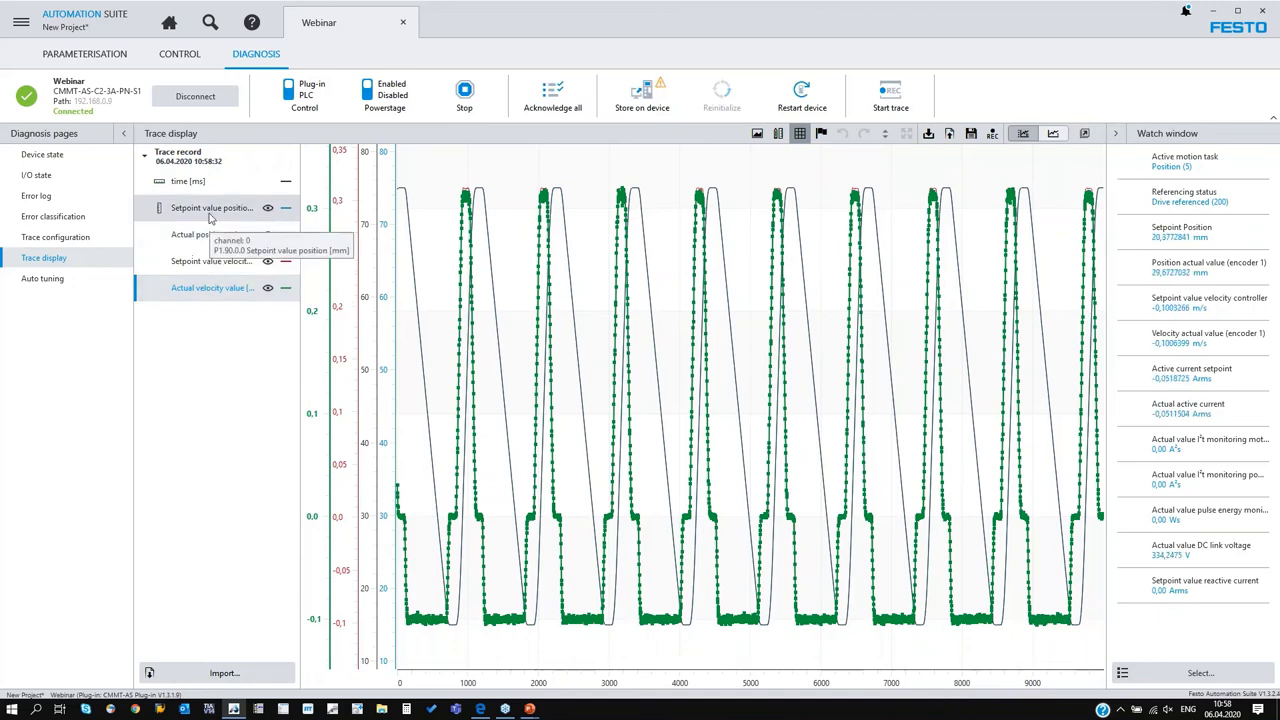
left_click(268, 208)
left_click(268, 234)
left_click(268, 261)
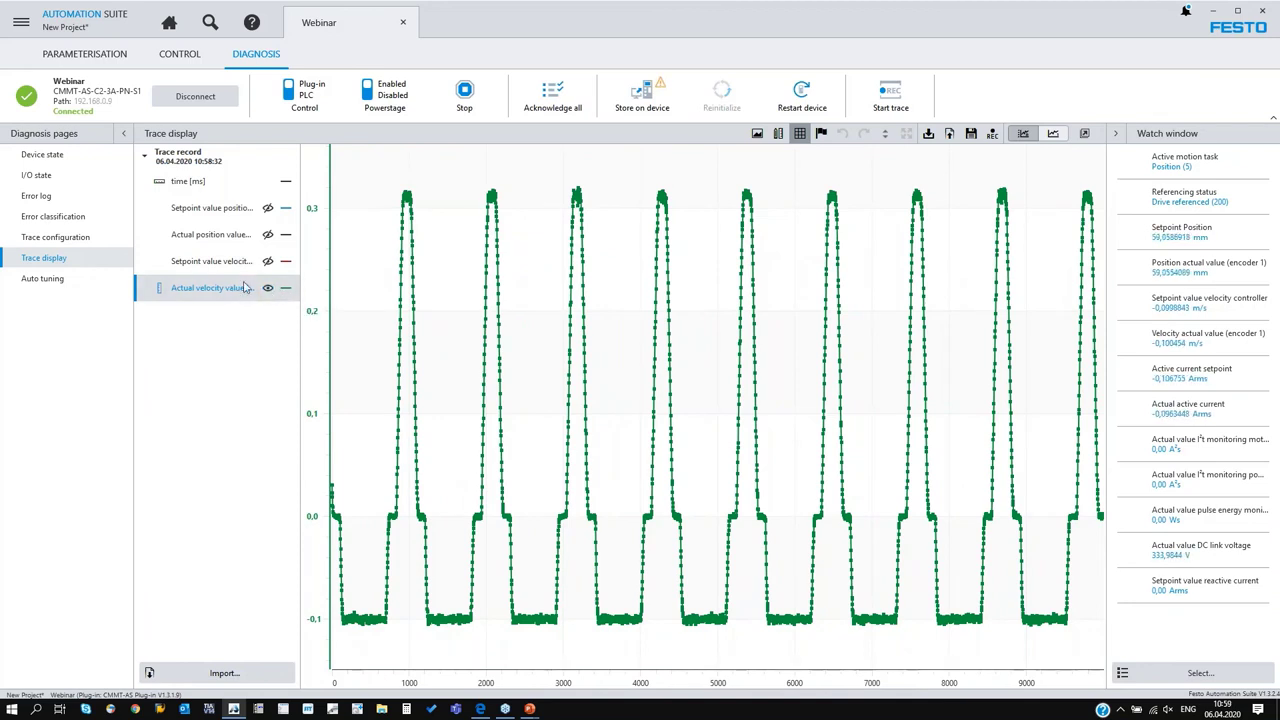
Show both position curves again, highlight the setpoint position curve and hide the actual velocity curve
left_click(267, 208)
left_click(268, 235)
left_click(268, 288)
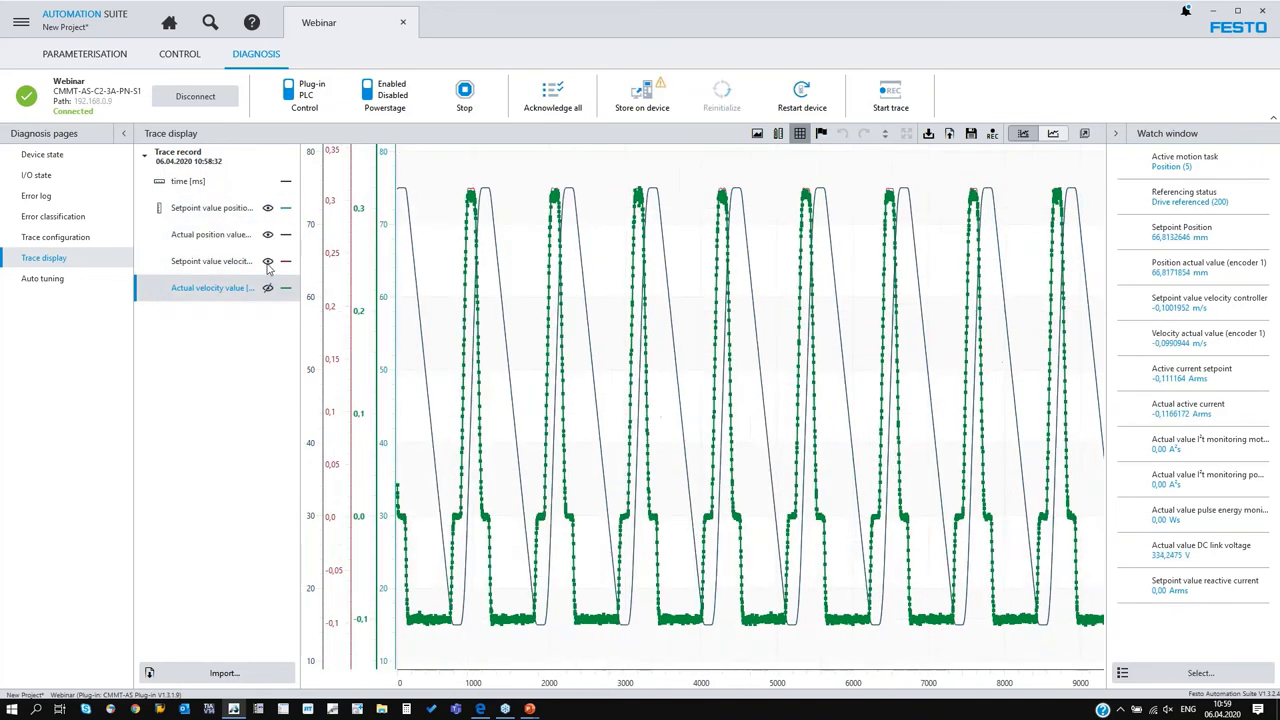
left_click(268, 288)
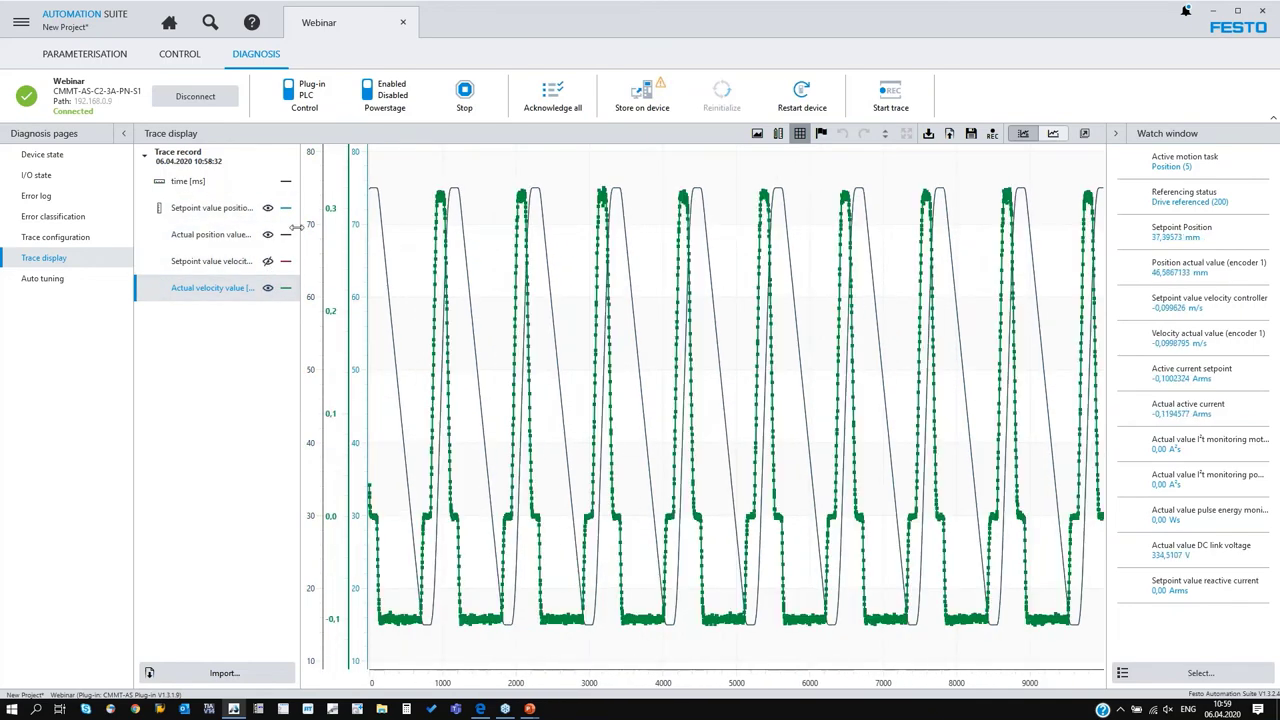
left_click(212, 208)
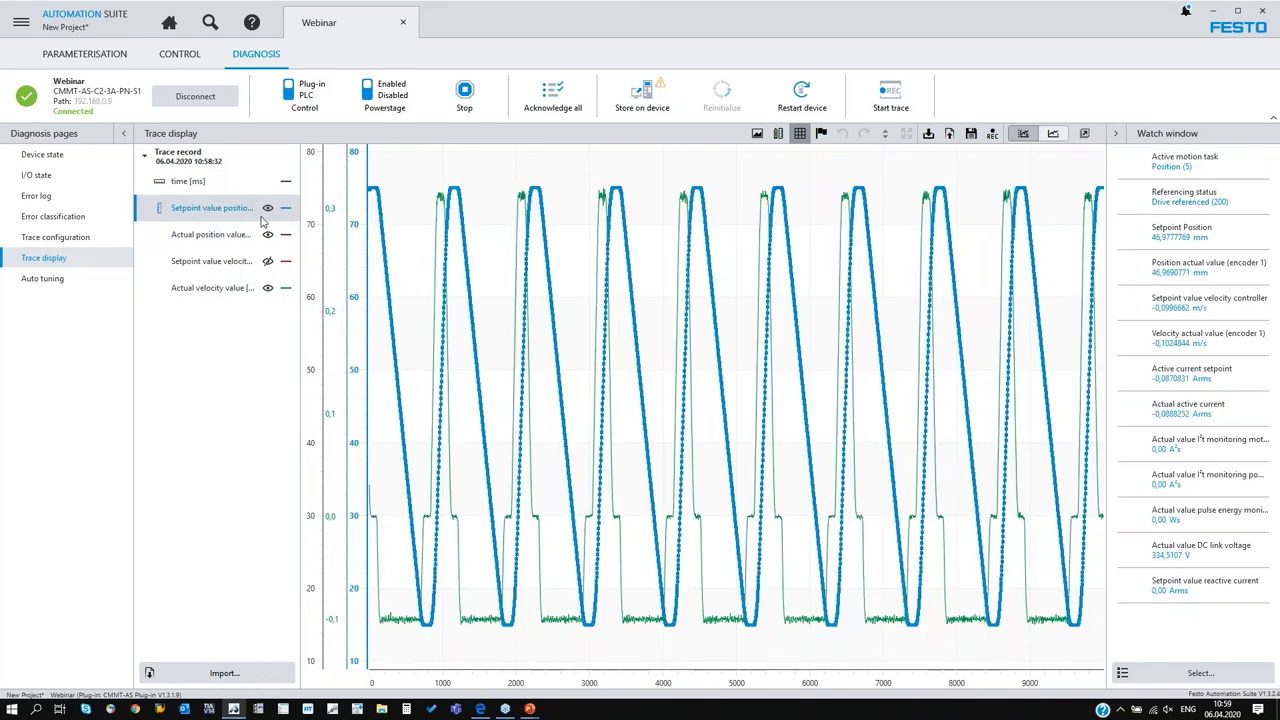
left_click(268, 288)
Measure the time and position offset between the setpoint and actual position curves where the first 75 mm plateau ends
scroll(420, 245, "up", 5)
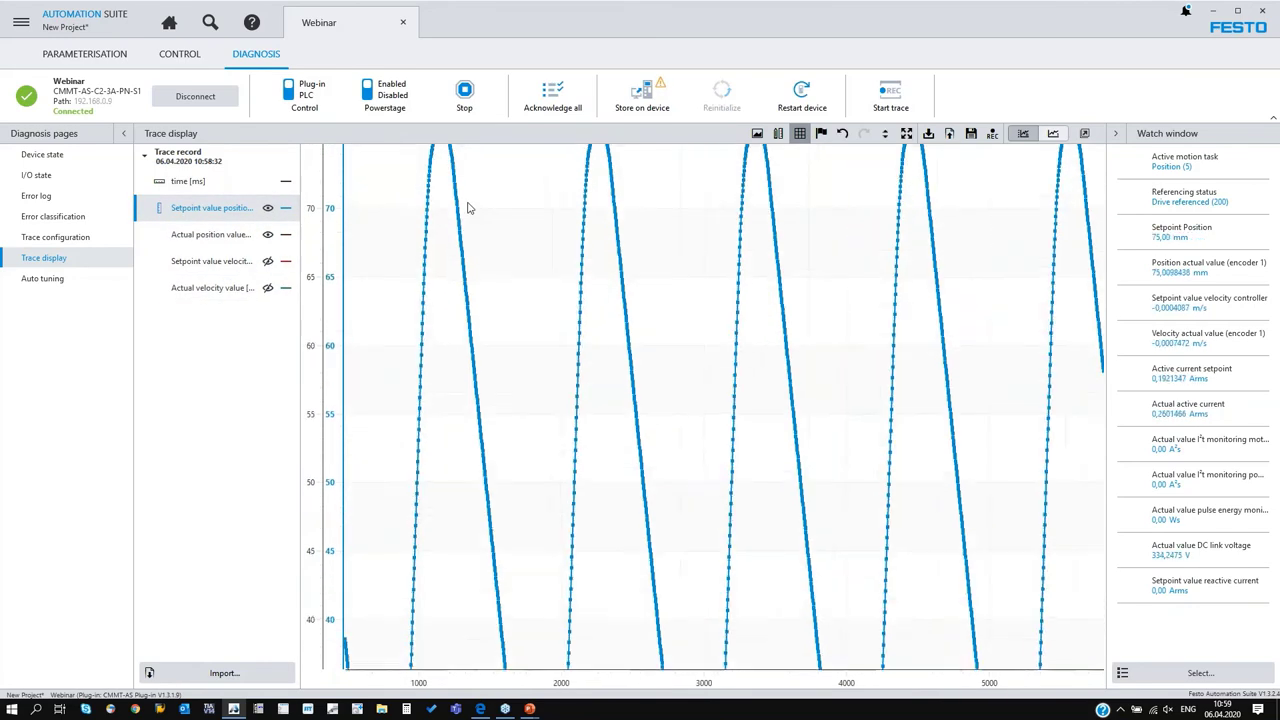
scroll(455, 255, "up", 3)
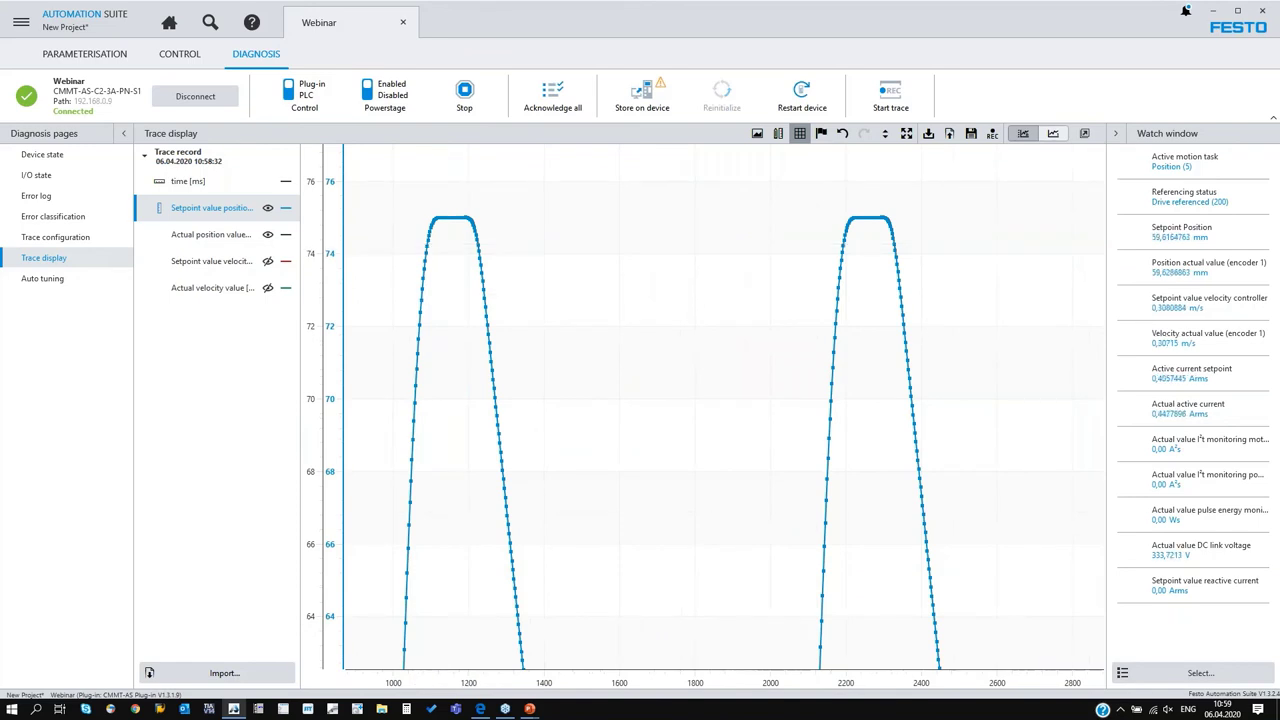
scroll(440, 236, "up", 3)
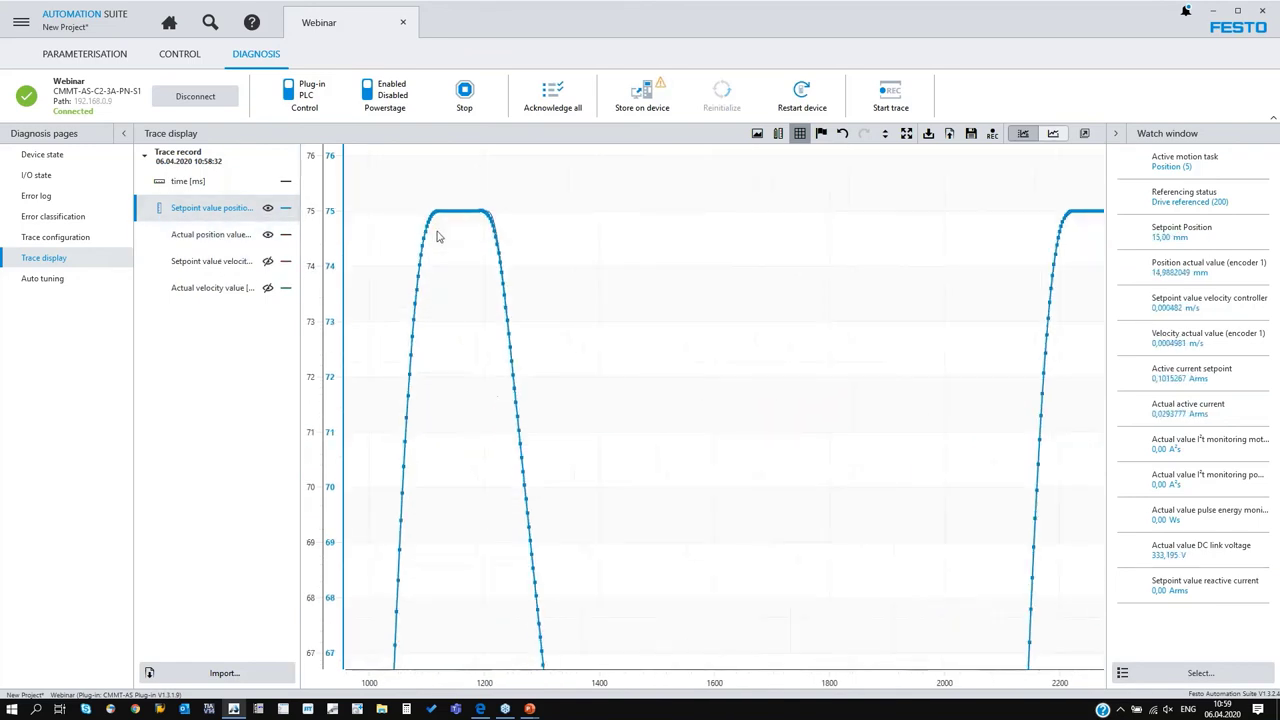
scroll(489, 229, "up", 3)
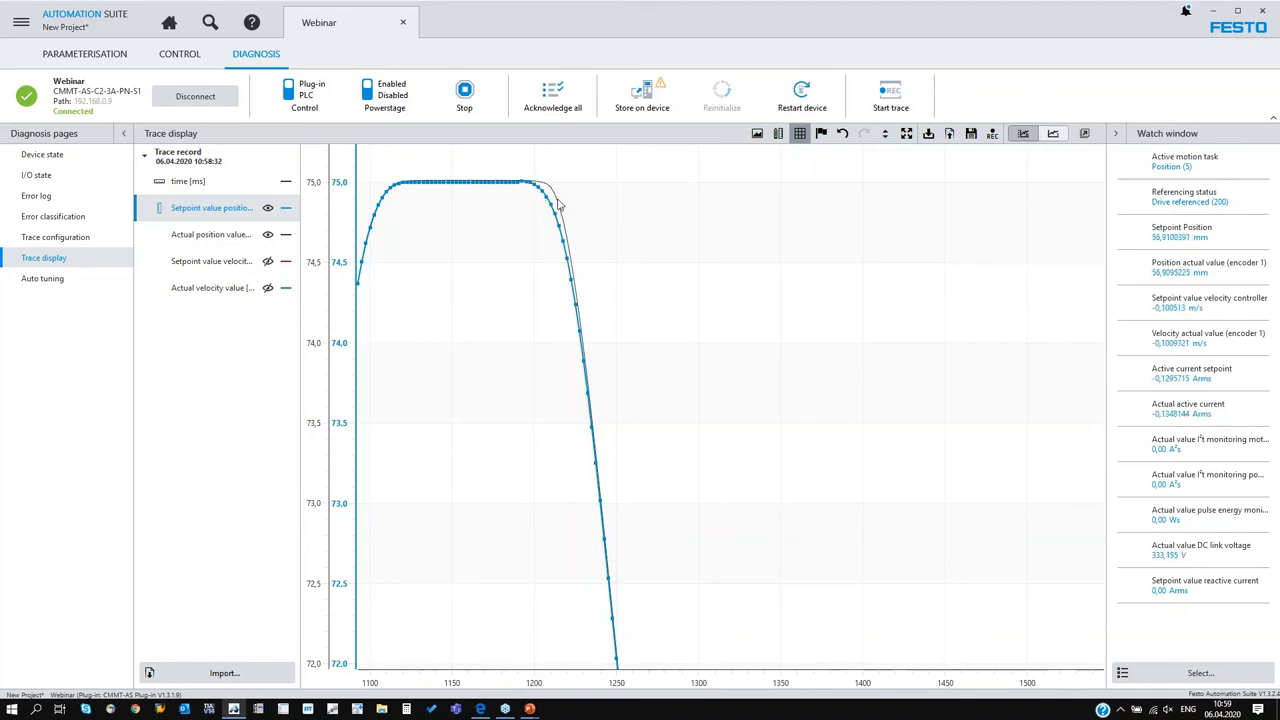
scroll(550, 210, "down", 3)
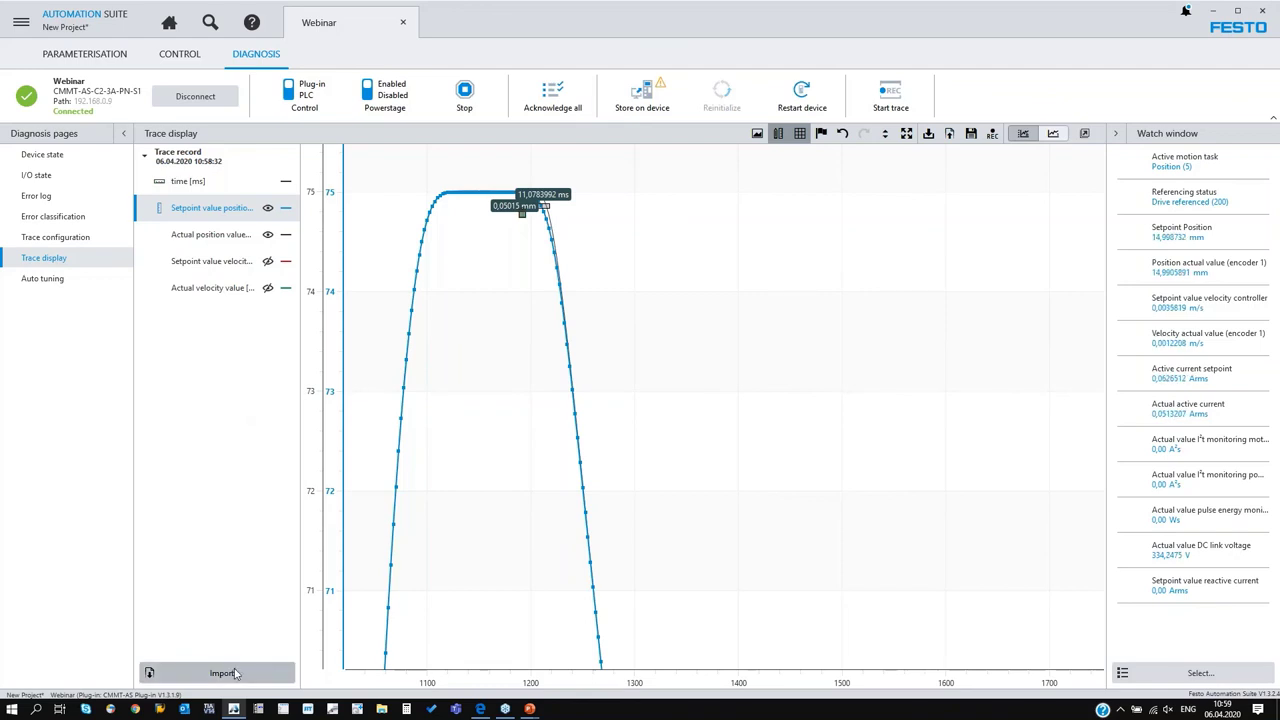
mouse_move(550, 232)
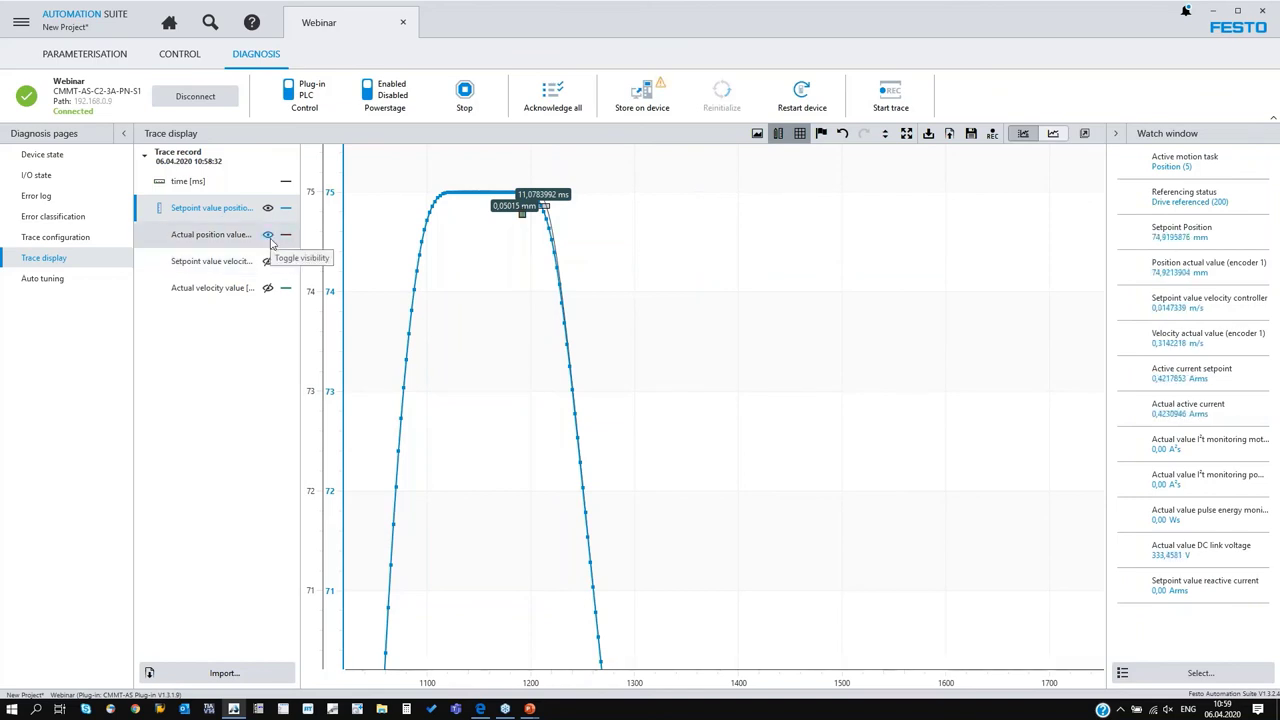
Stop the running positioning movement and return to the drive's control pages
left_click(464, 95)
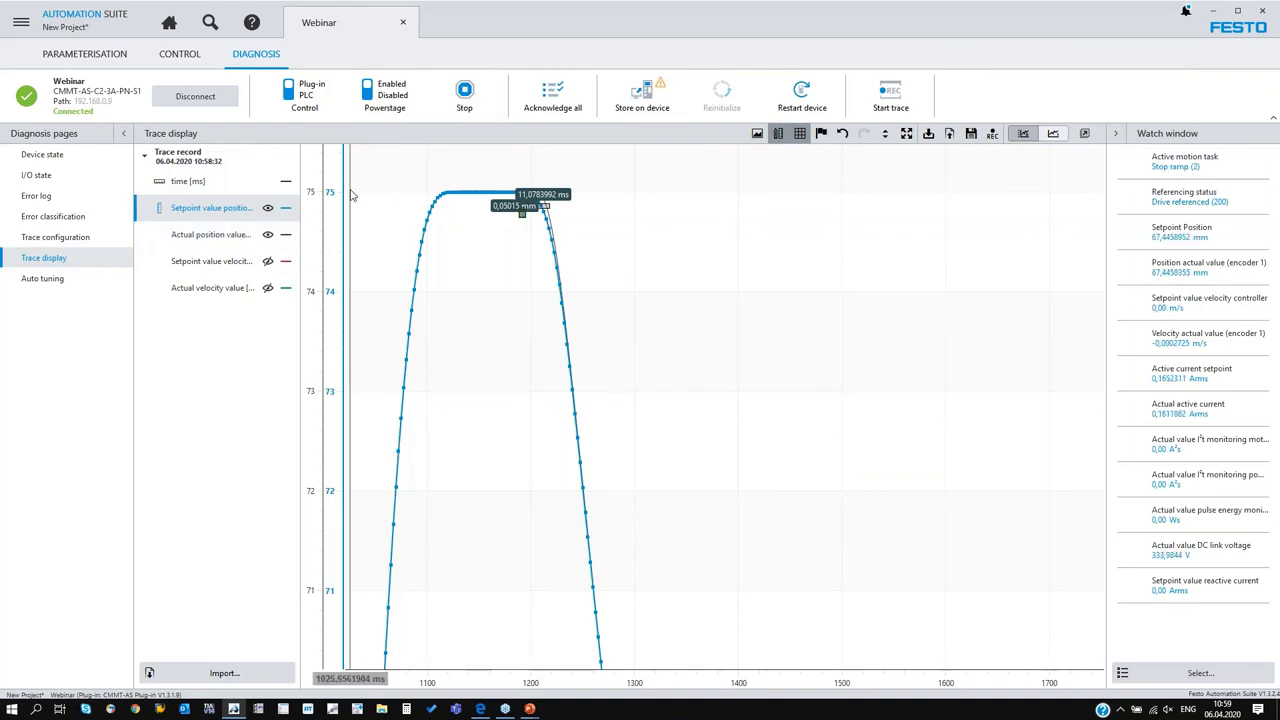
left_click(179, 53)
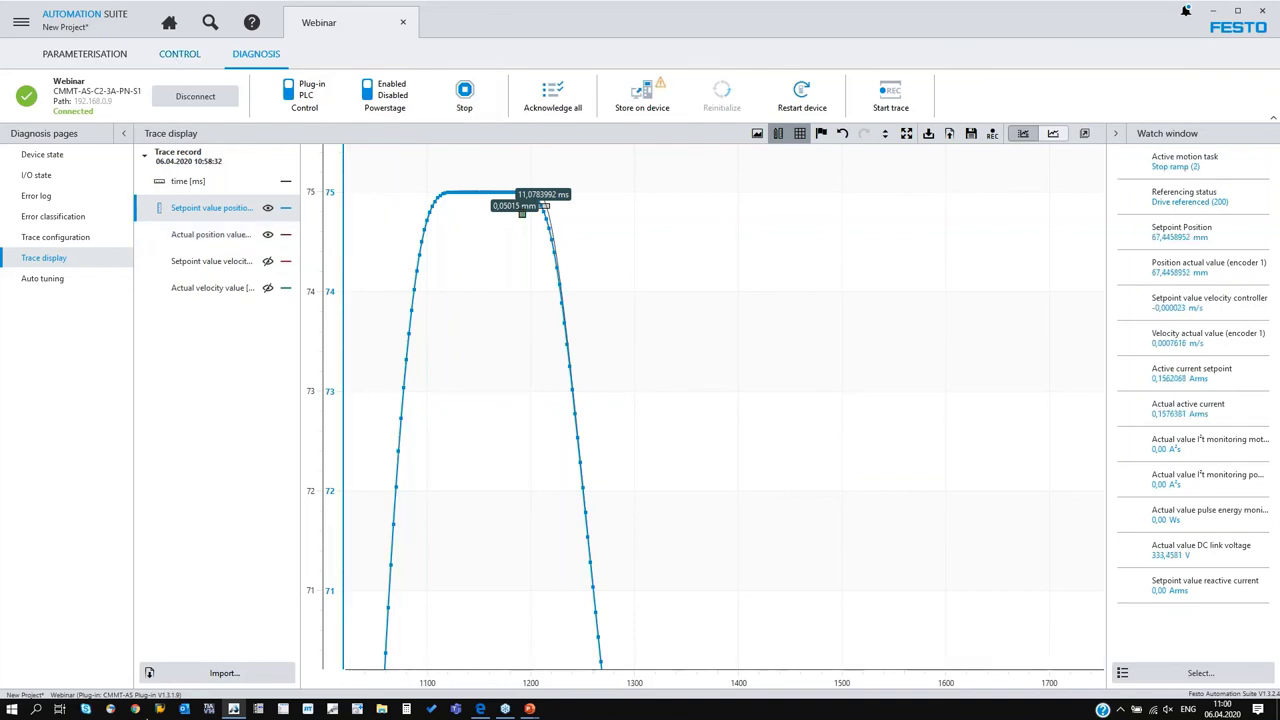